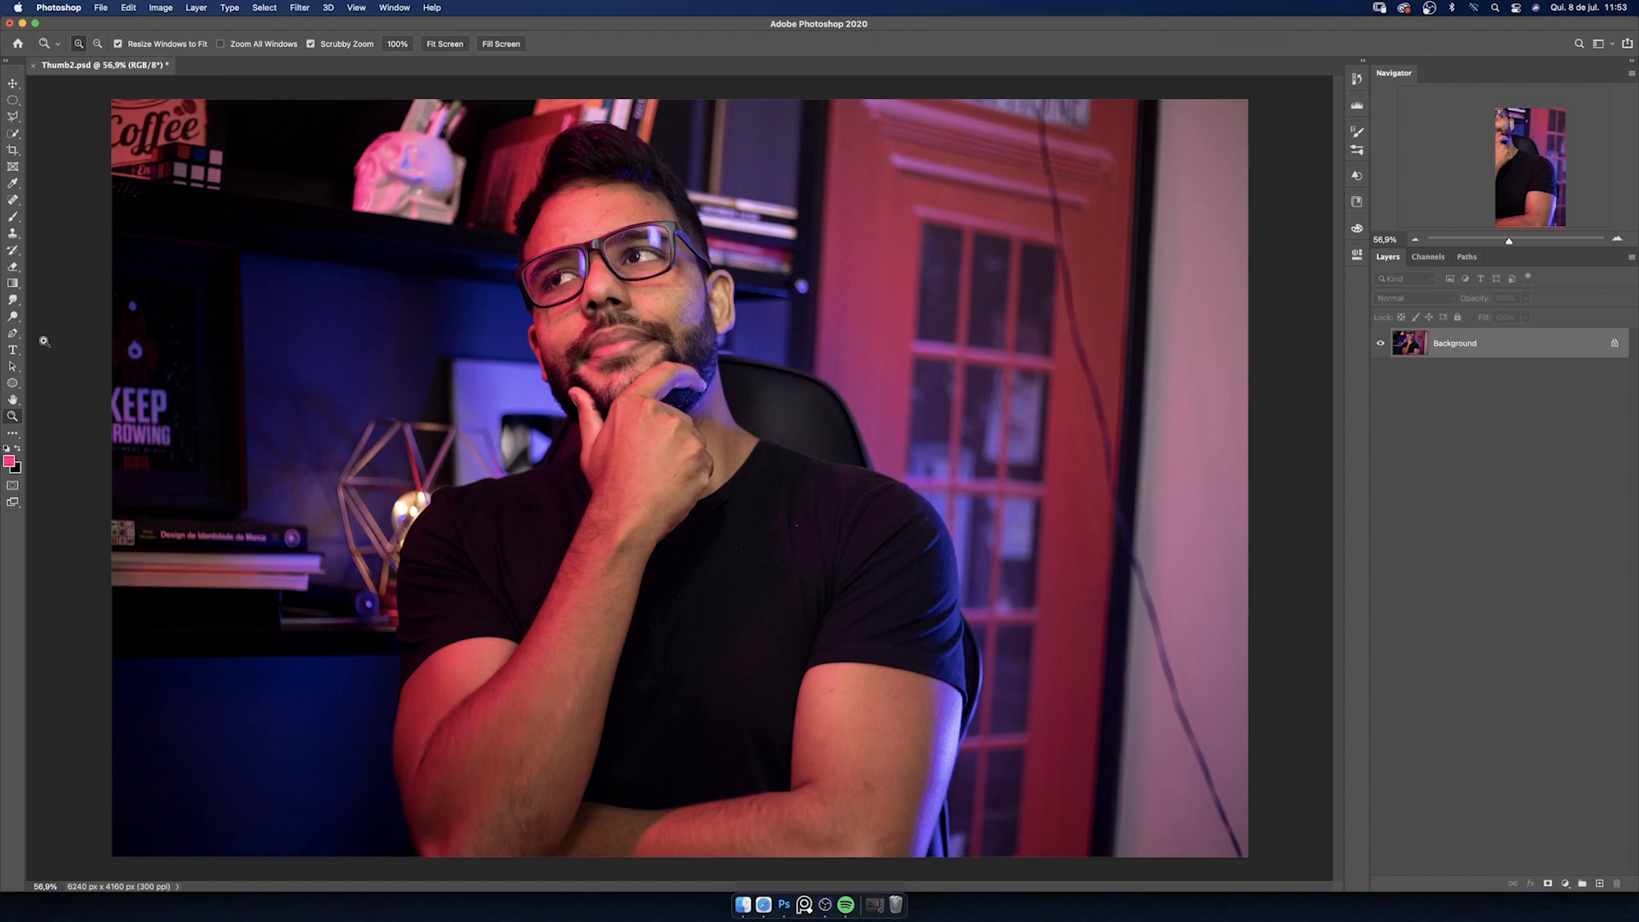
- Add a new empty layer above the Background and set the Pen tool to Path mode
{"action": "left_click", "coordinate": [15, 334]}
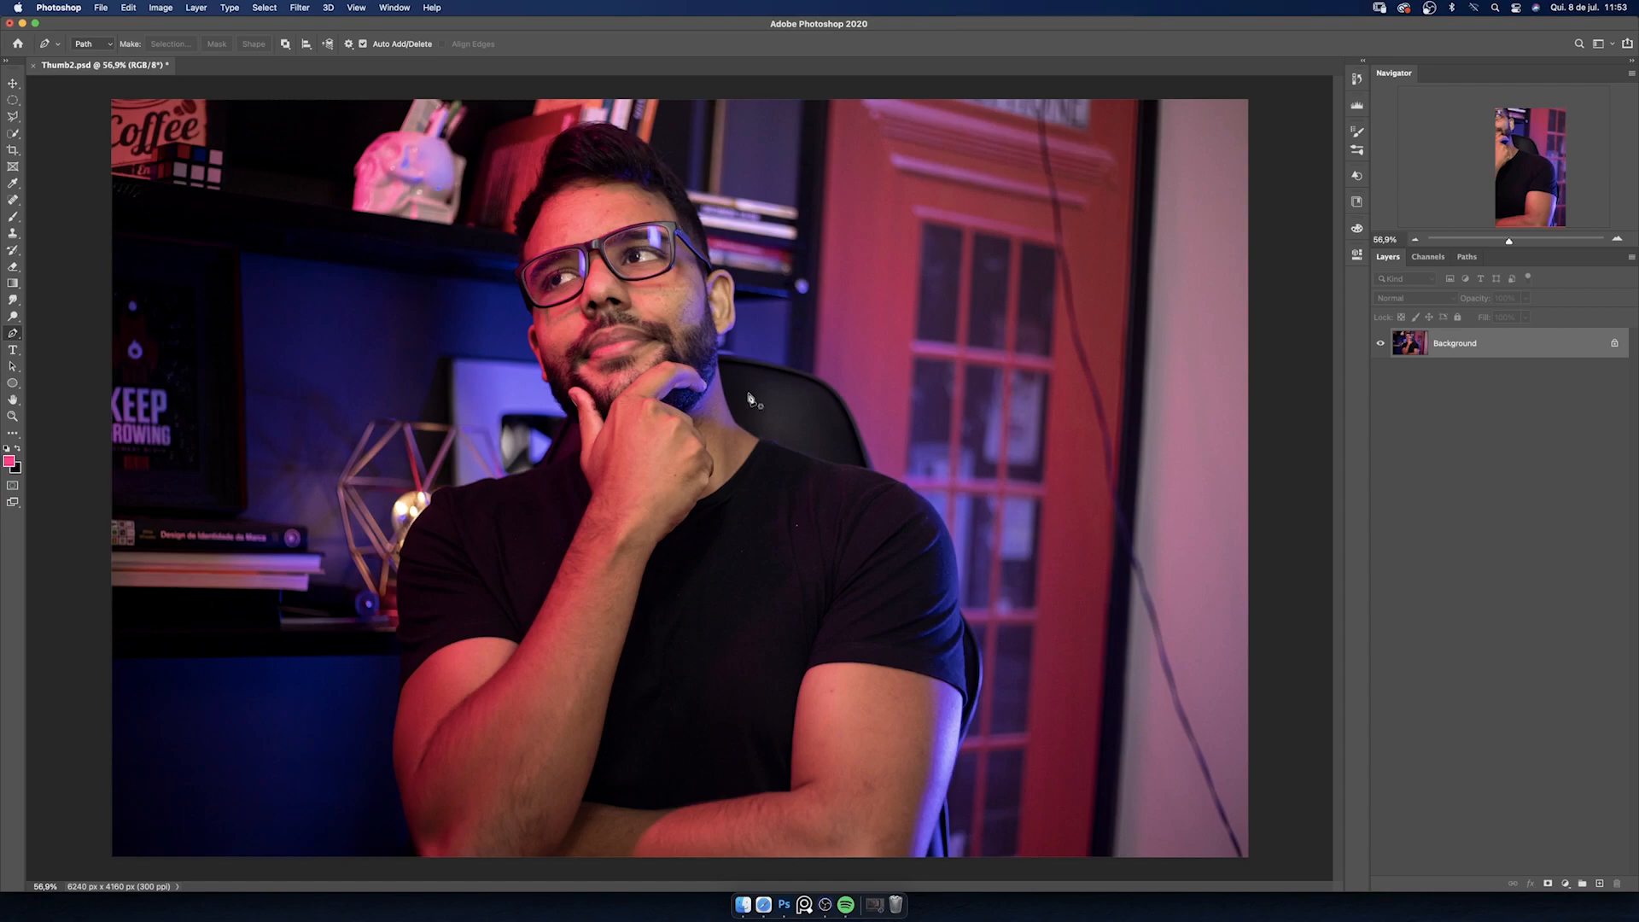
{"action": "left_click", "coordinate": [1598, 881]}
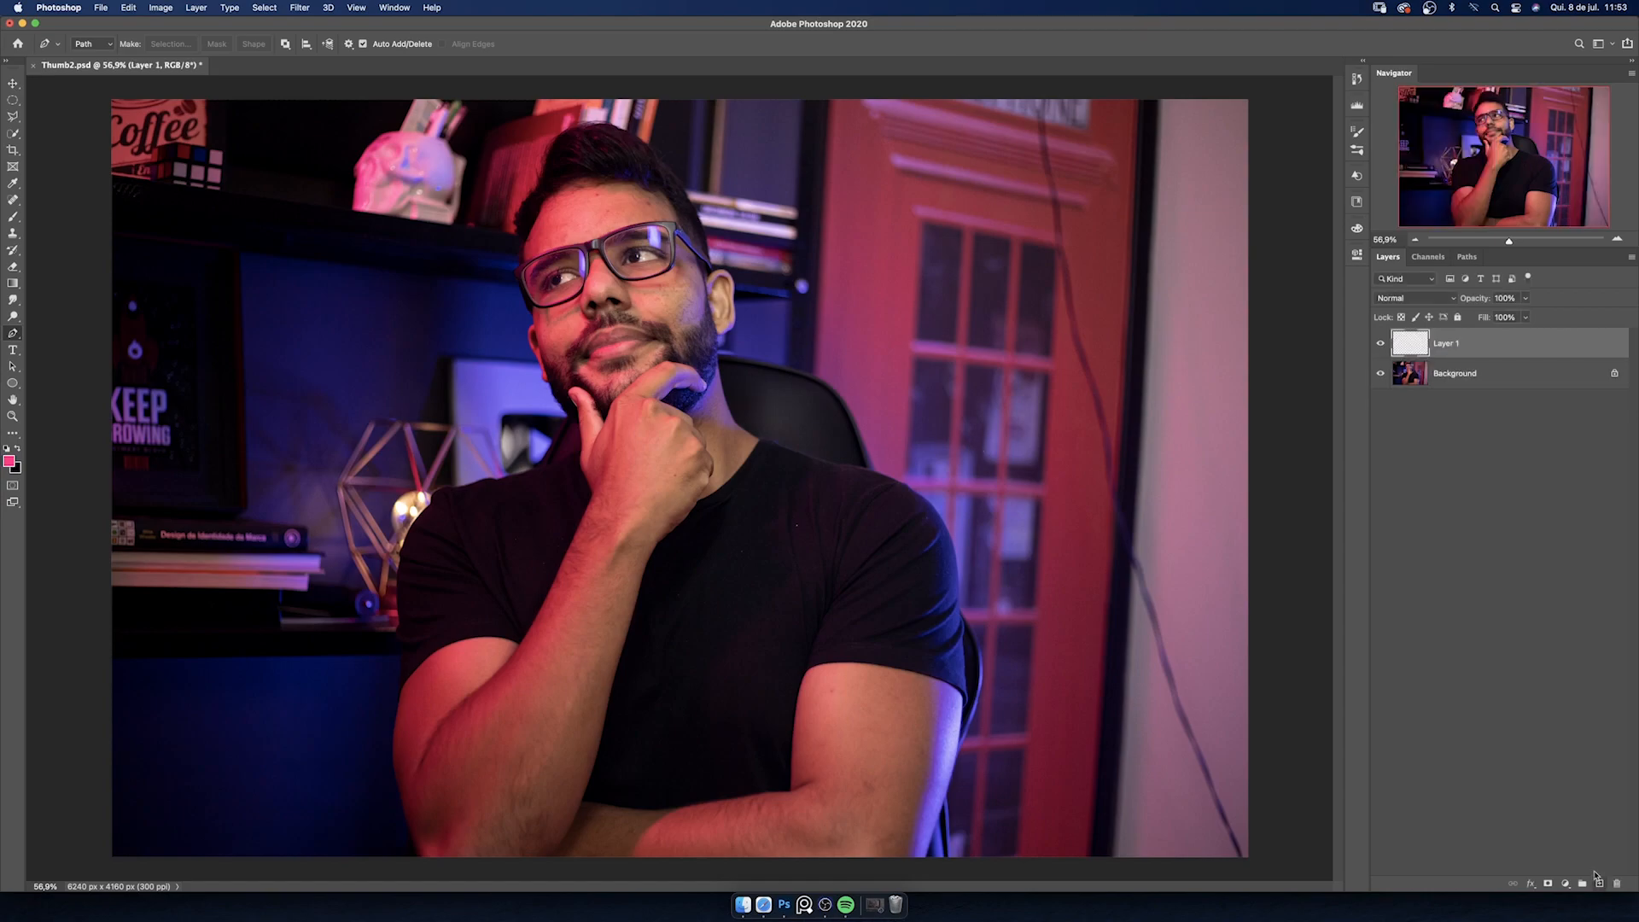
{"action": "left_click", "coordinate": [94, 51]}
{"action": "left_click", "coordinate": [92, 43]}
- Trace an open path with the Pen tool along the outer edge of the man's neck, from below the ear to the shirt collar
{"action": "scroll", "coordinate": [856, 416], "scroll_direction": "up", "scroll_amount": 1}
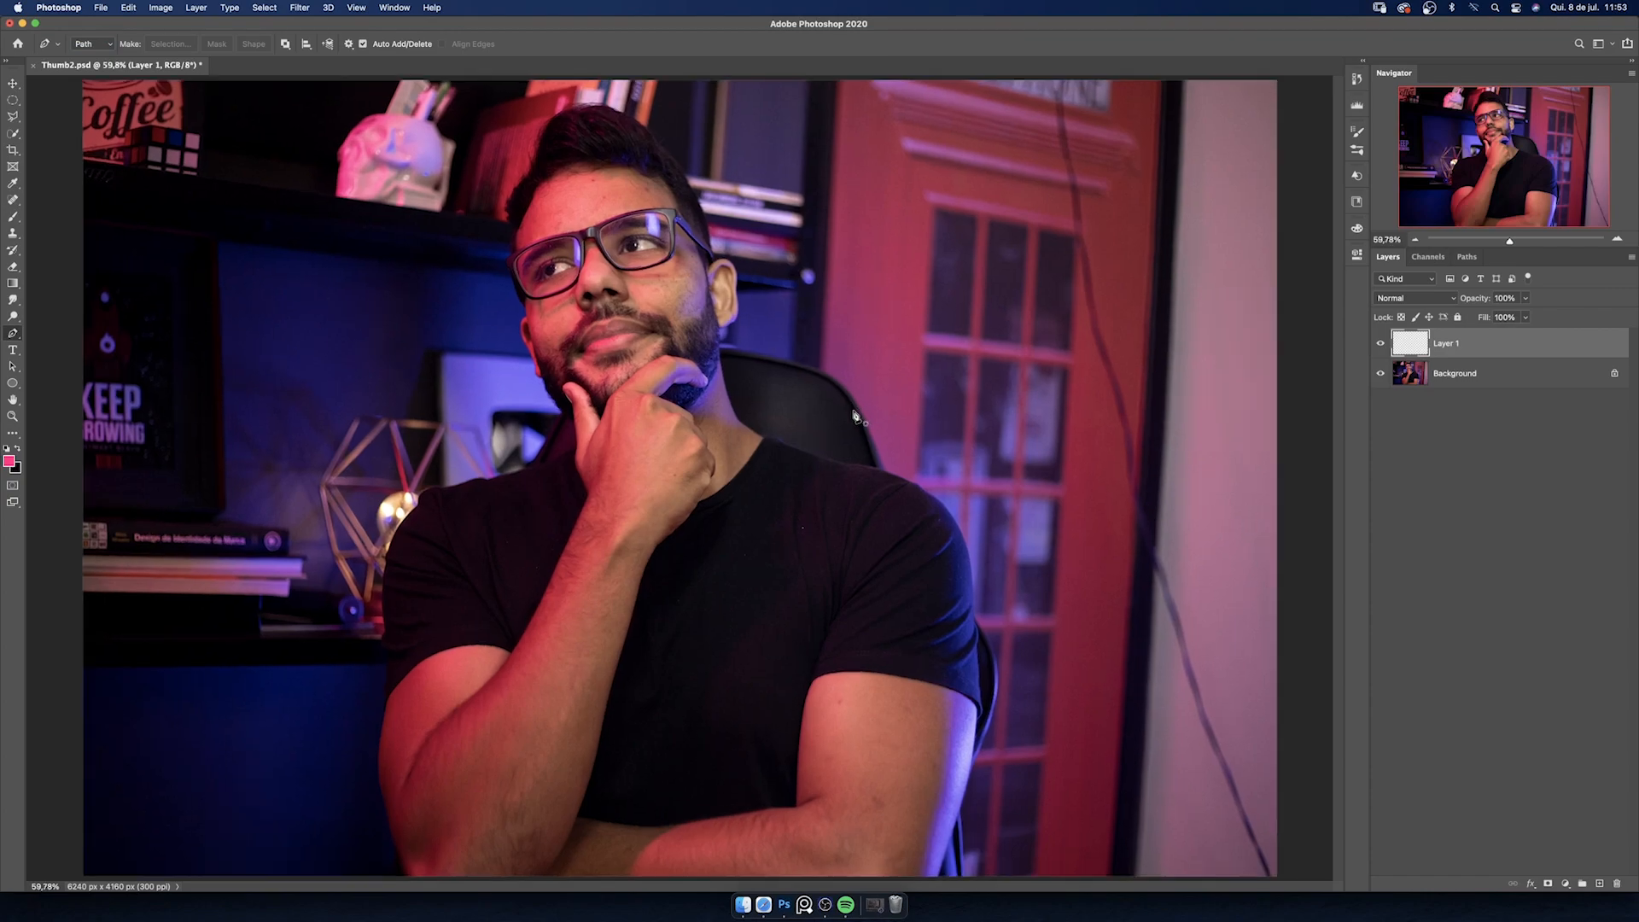
{"action": "scroll", "coordinate": [856, 416], "scroll_direction": "up", "scroll_amount": 5}
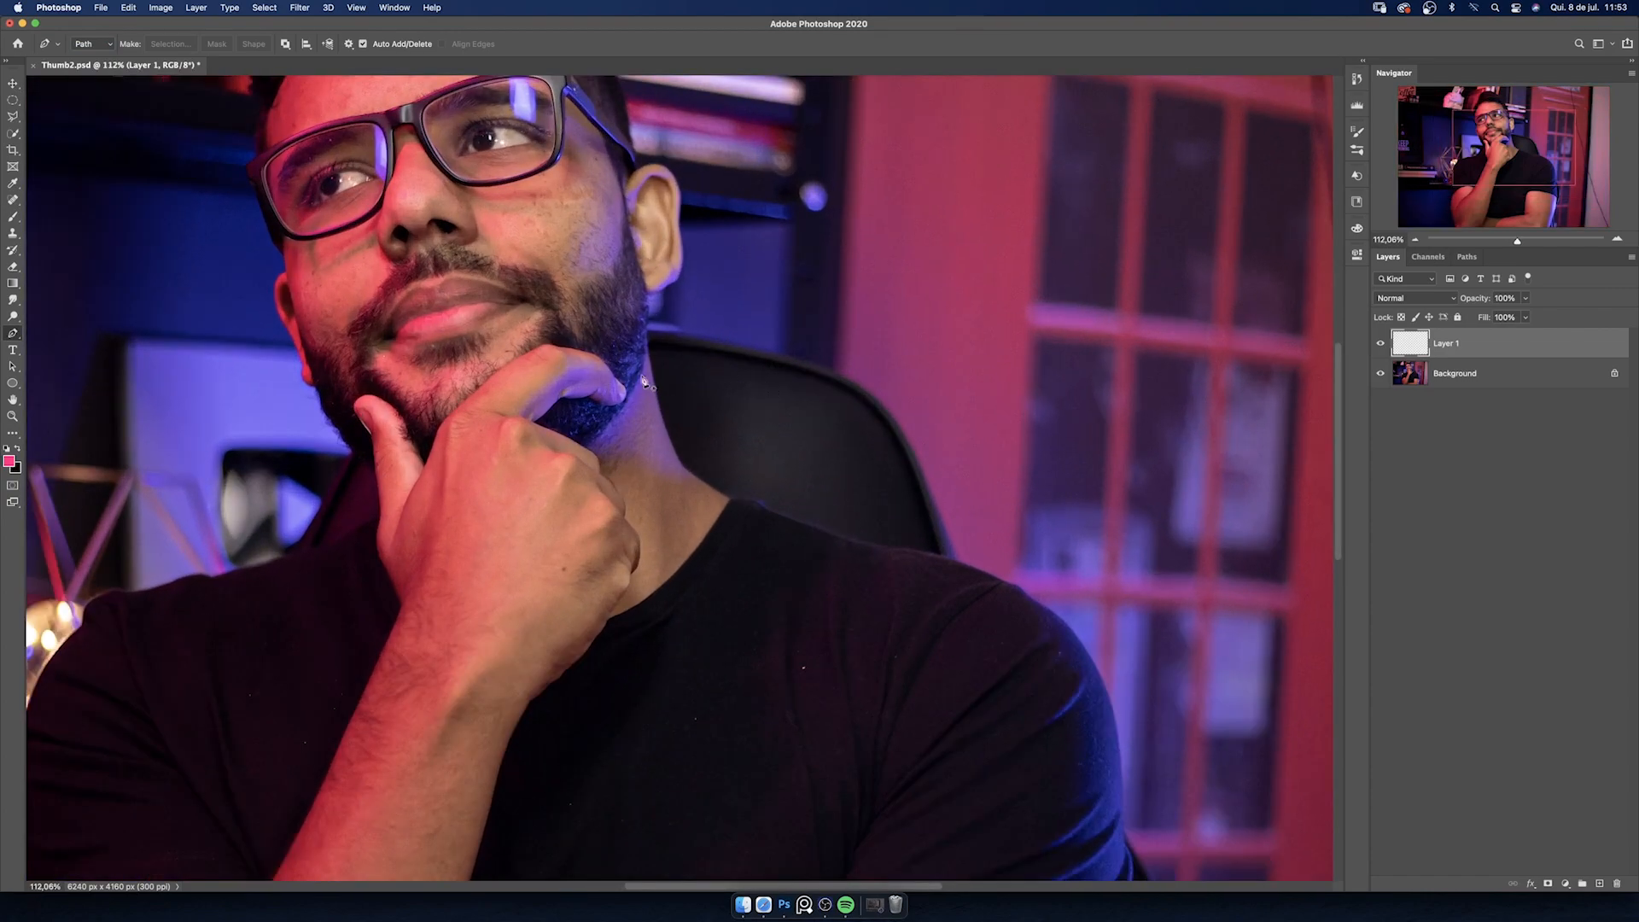
{"action": "scroll", "coordinate": [675, 323], "scroll_direction": "up", "scroll_amount": 3}
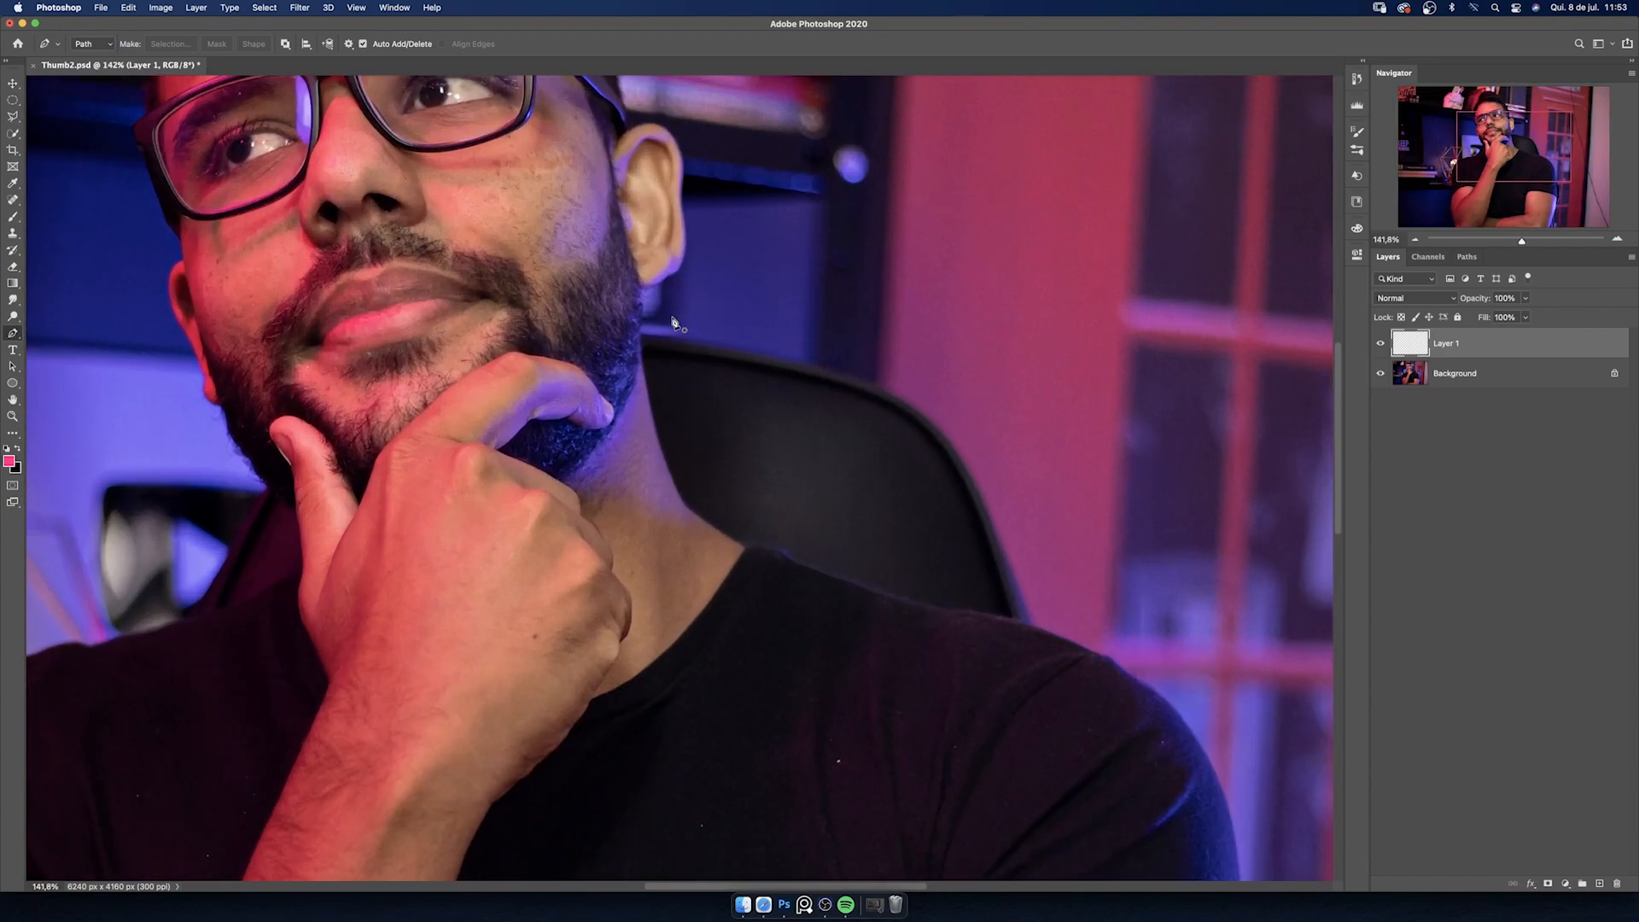
{"action": "scroll", "coordinate": [675, 323], "scroll_direction": "down", "scroll_amount": 1}
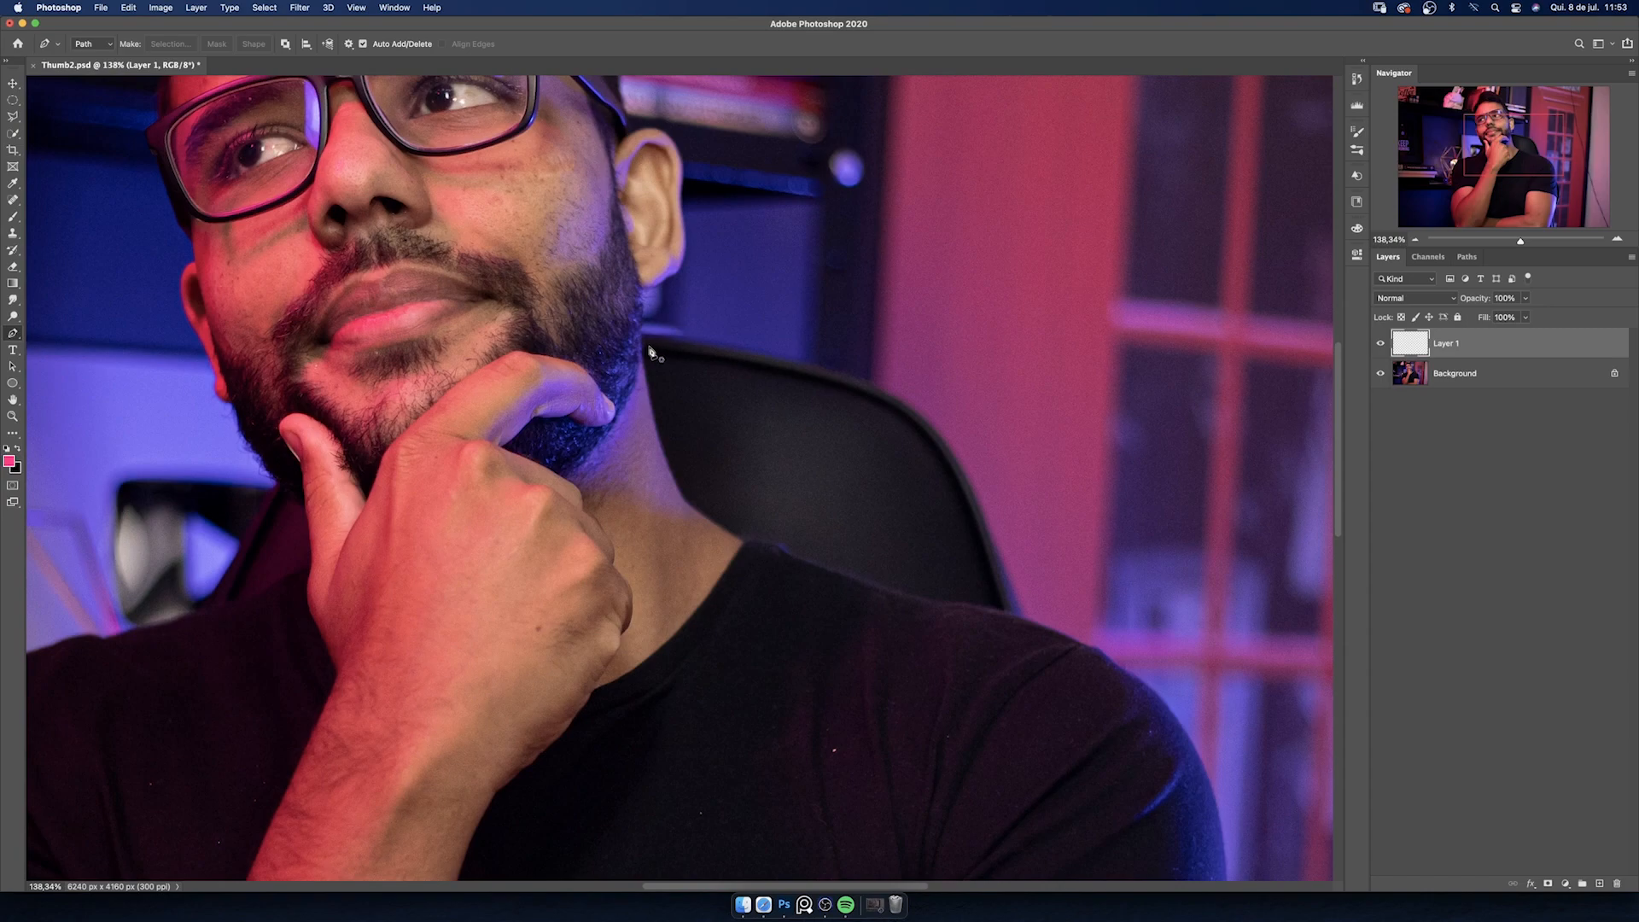
{"action": "left_click", "coordinate": [641, 335]}
{"action": "left_click", "coordinate": [679, 485]}
{"action": "left_click", "coordinate": [649, 431]}
{"action": "left_click", "coordinate": [695, 511]}
{"action": "left_click", "coordinate": [748, 544]}
{"action": "key", "text": "Escape"}
- Trace a curved open path from the collar along the top edge of the black shirt's shoulder
{"action": "left_click", "coordinate": [757, 543]}
{"action": "left_click_drag", "start_coordinate": [783, 550], "coordinate": [841, 578]}
{"action": "left_click_drag", "start_coordinate": [941, 606], "coordinate": [958, 608]}
{"action": "left_click_drag", "start_coordinate": [1076, 641], "coordinate": [1111, 667]}
- Continue tracing paths down the outer sleeve, along its fabric folds, and around the edge of the upper arm
{"action": "key", "text": "space"}
{"action": "left_click_drag", "start_coordinate": [1155, 722], "coordinate": [837, 467]}
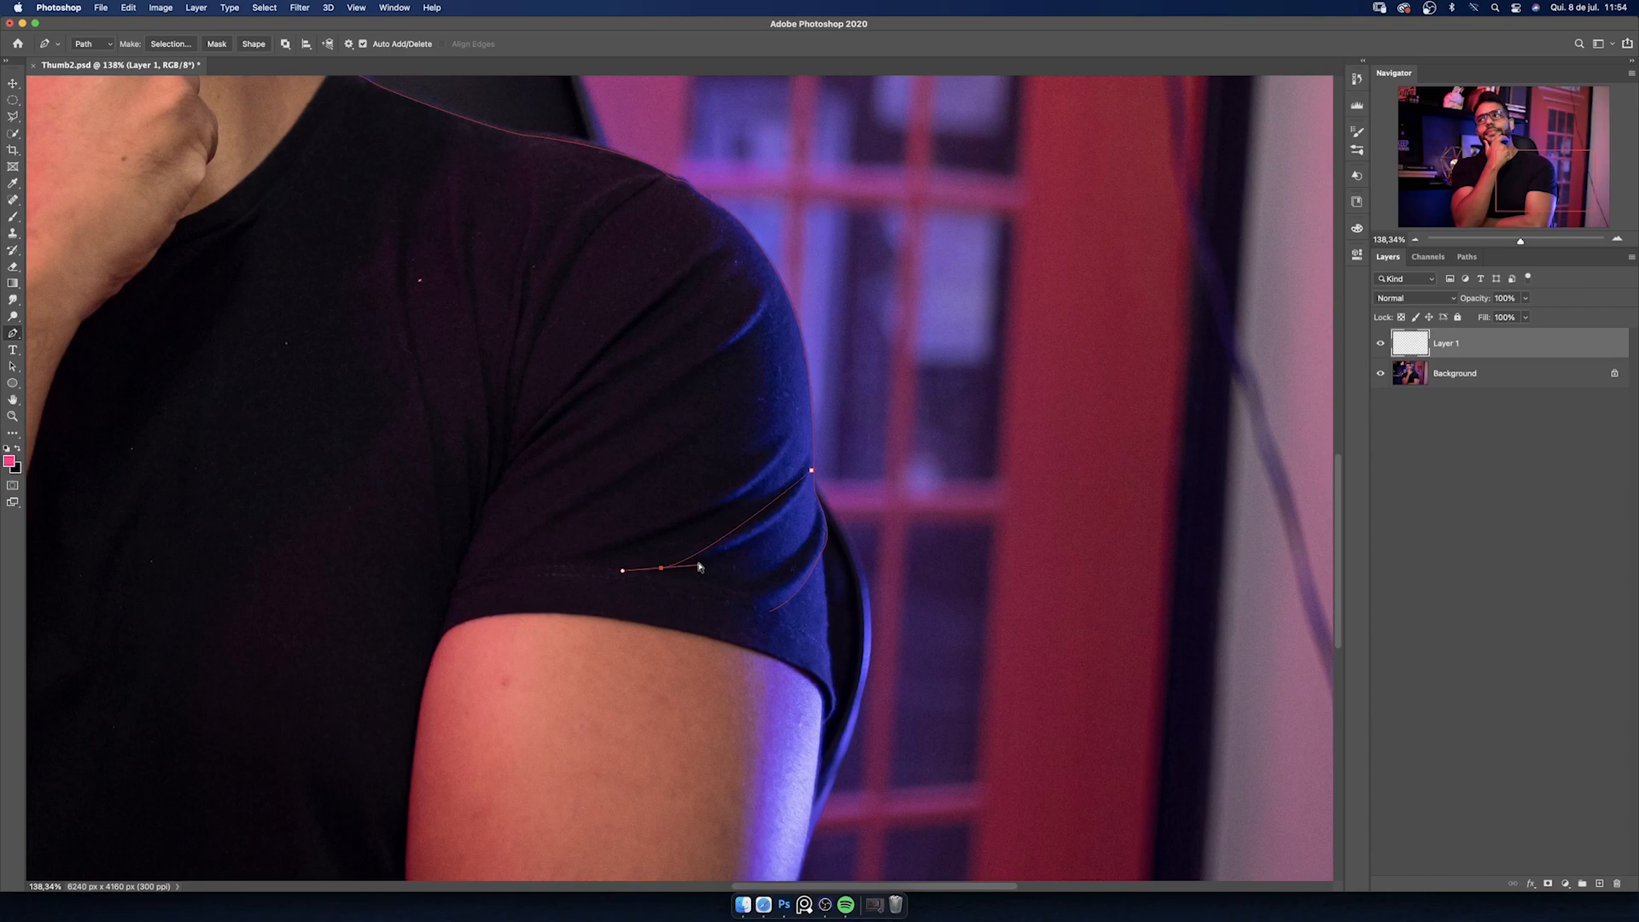
{"action": "left_click", "coordinate": [751, 318]}
{"action": "scroll", "coordinate": [751, 410], "scroll_direction": "down", "scroll_amount": 4}
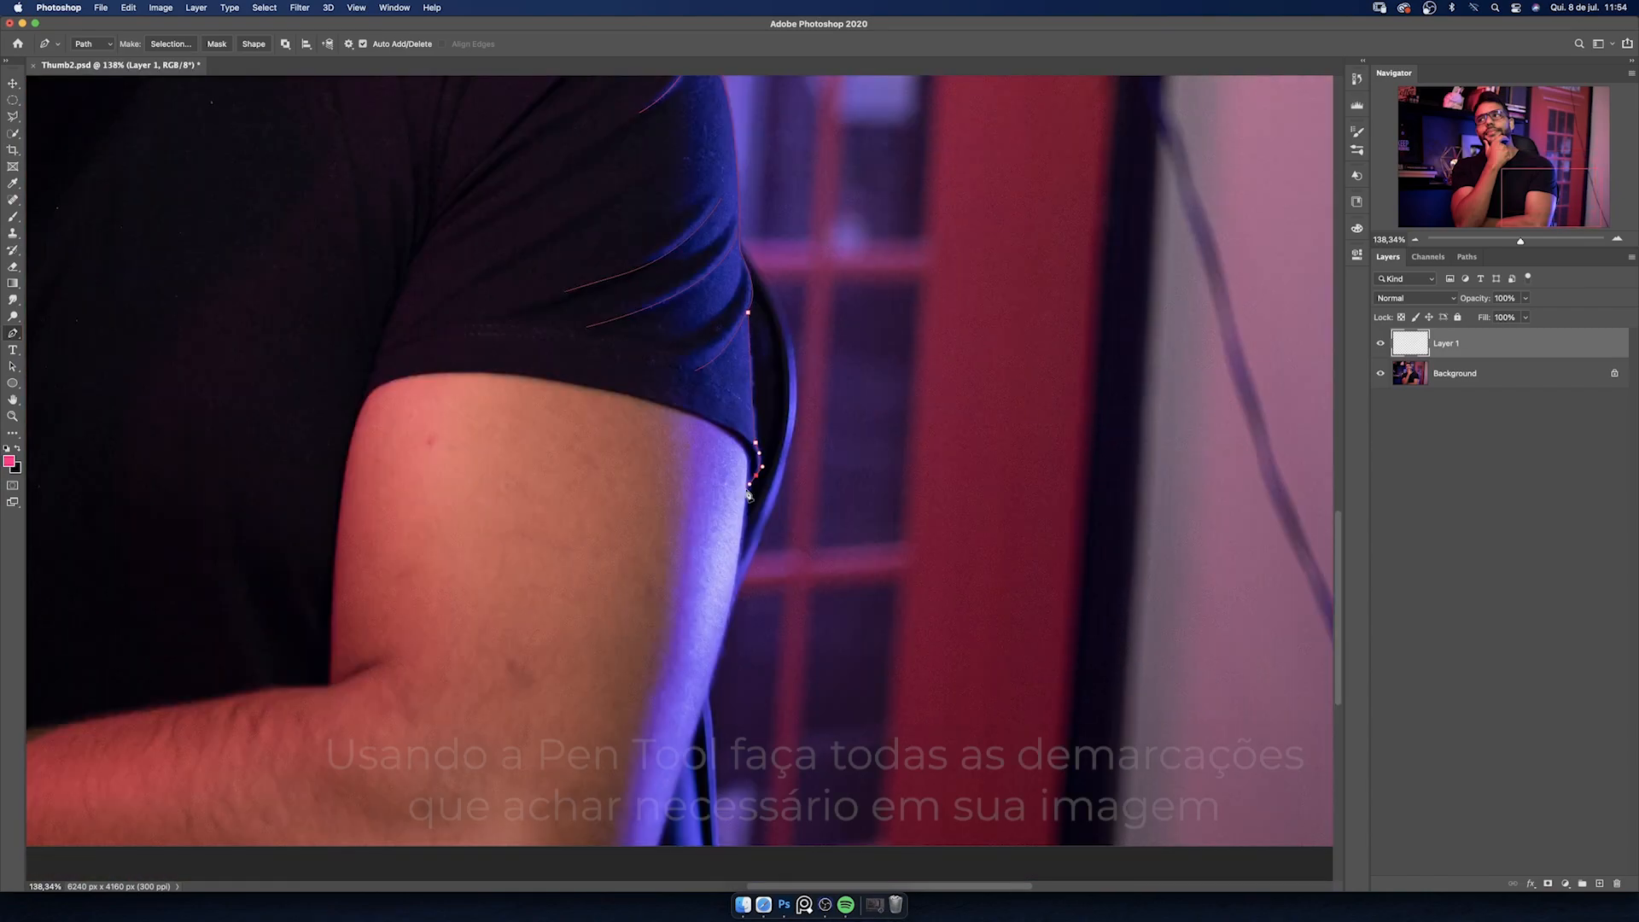
{"action": "scroll", "coordinate": [749, 416], "scroll_direction": "down", "scroll_amount": 3}
- Trace paths around the ear beside the chair and along the rim of the nearby glasses lens
{"action": "scroll", "coordinate": [735, 478], "scroll_direction": "up", "scroll_amount": 8}
{"action": "scroll", "coordinate": [735, 478], "scroll_direction": "up", "scroll_amount": 5}
{"action": "left_click", "coordinate": [699, 282]}
{"action": "left_click_drag", "start_coordinate": [679, 274], "coordinate": [673, 277]}
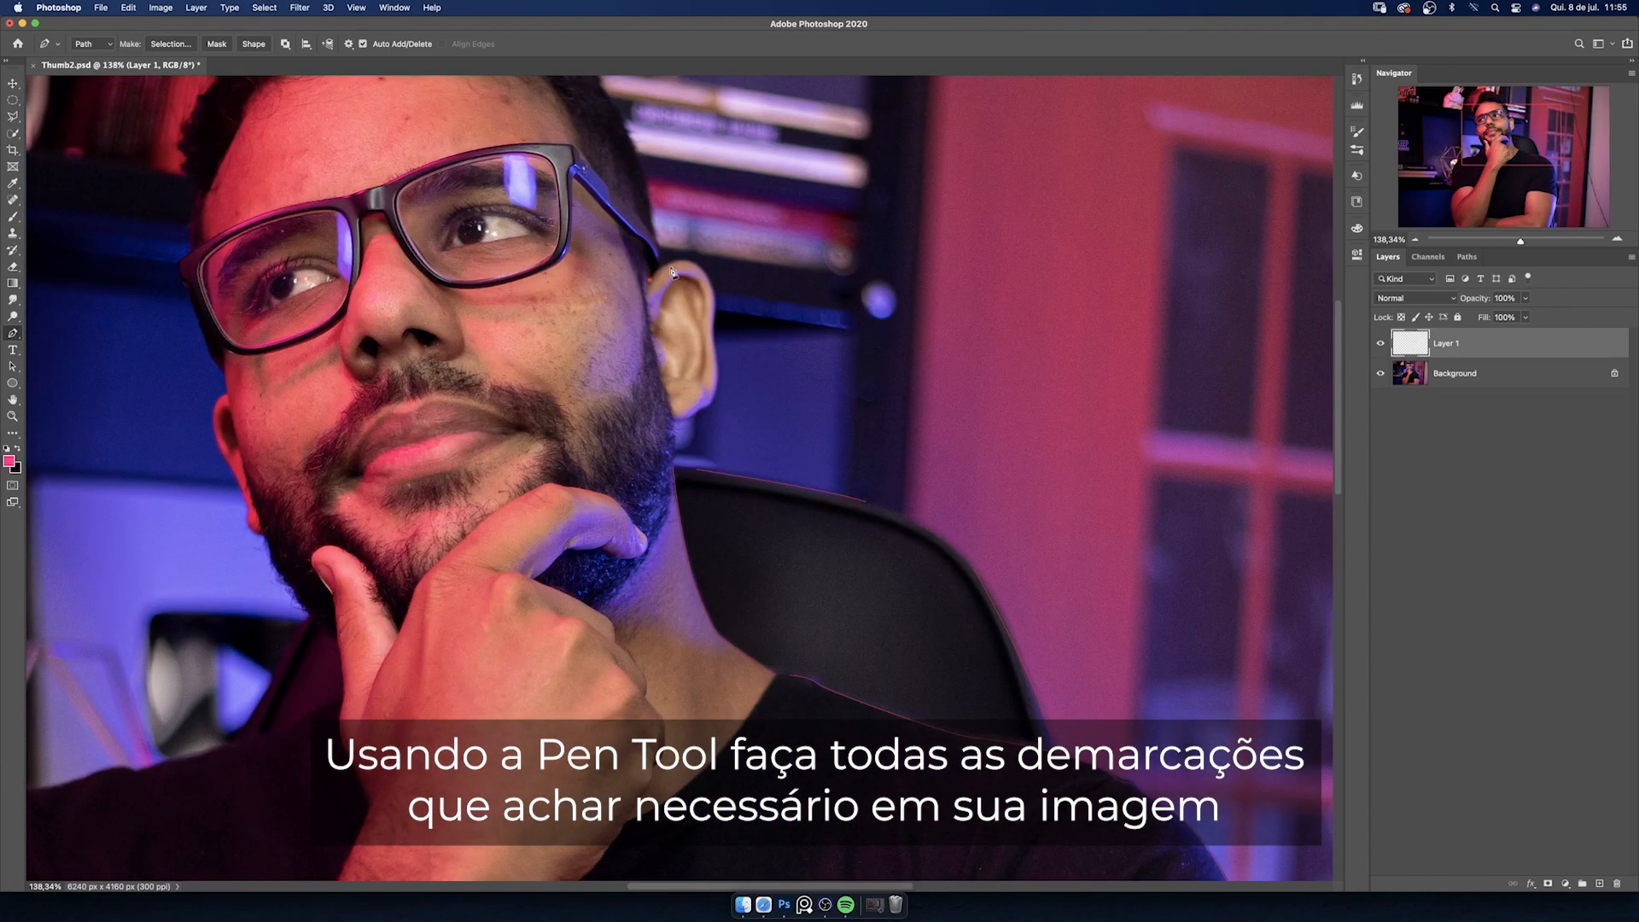
{"action": "scroll", "coordinate": [663, 301], "scroll_direction": "up", "scroll_amount": 5}
{"action": "left_click", "coordinate": [629, 315]}
{"action": "left_click", "coordinate": [591, 494]}
{"action": "scroll", "coordinate": [683, 427], "scroll_direction": "down", "scroll_amount": 5}
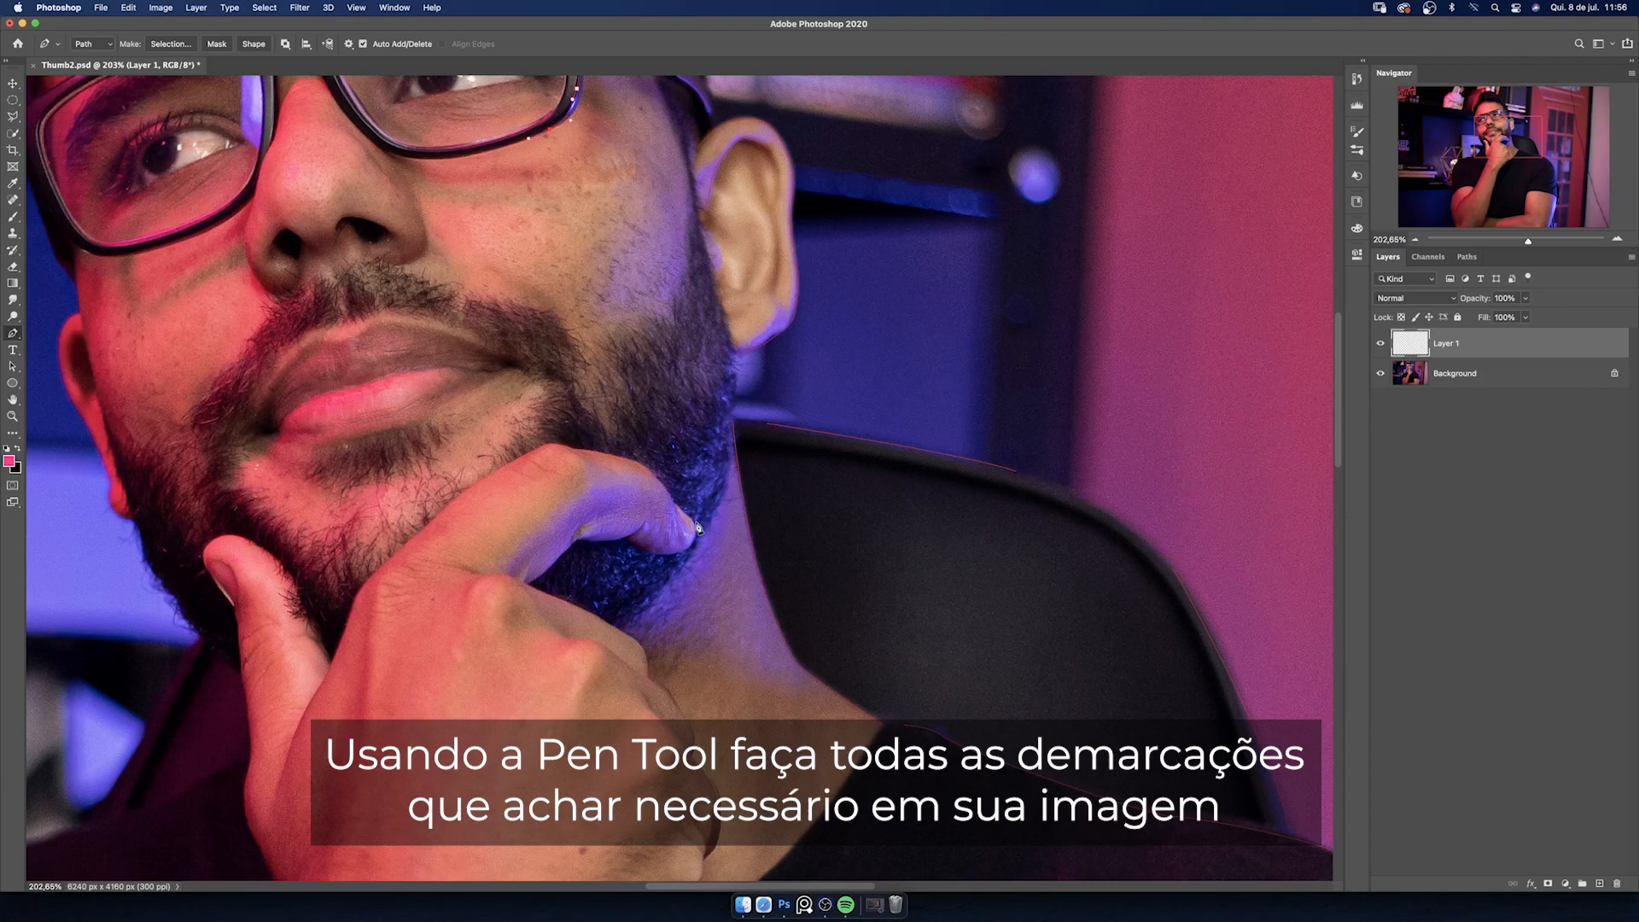
- Trace a curved path along the hair outline from above the ear up toward the top of the head
{"action": "scroll", "coordinate": [683, 427], "scroll_direction": "up", "scroll_amount": 7}
{"action": "left_click", "coordinate": [742, 493]}
{"action": "left_click_drag", "start_coordinate": [713, 389], "coordinate": [700, 366]}
{"action": "left_click", "coordinate": [685, 336]}
{"action": "left_click", "coordinate": [642, 276]}
{"action": "scroll", "coordinate": [757, 484], "scroll_direction": "down", "scroll_amount": 10}
{"action": "scroll", "coordinate": [758, 483], "scroll_direction": "up", "scroll_amount": 10}
{"action": "scroll", "coordinate": [618, 462], "scroll_direction": "up", "scroll_amount": 5}
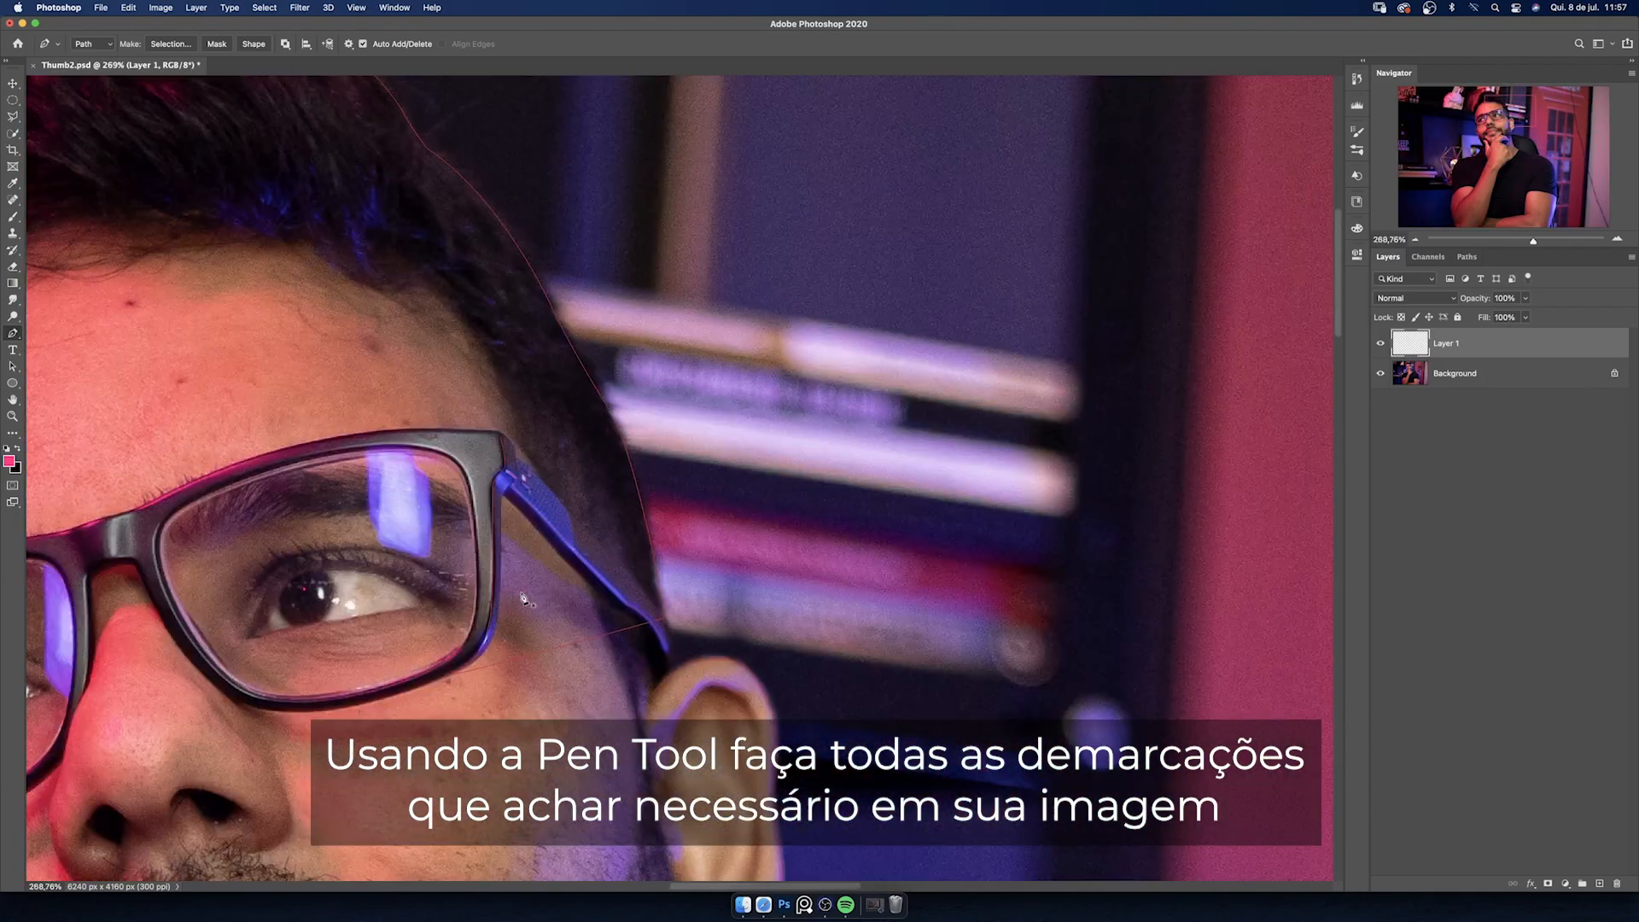
- Refine the paths around the glasses frame and temple, removing unneeded anchor points with the Delete Anchor Point tool
{"action": "scroll", "coordinate": [618, 462], "scroll_direction": "down", "scroll_amount": 5}
{"action": "scroll", "coordinate": [584, 280], "scroll_direction": "up", "scroll_amount": 5}
{"action": "right_click", "coordinate": [569, 325]}
{"action": "left_click", "coordinate": [602, 333]}
{"action": "scroll", "coordinate": [604, 389], "scroll_direction": "down", "scroll_amount": 5}
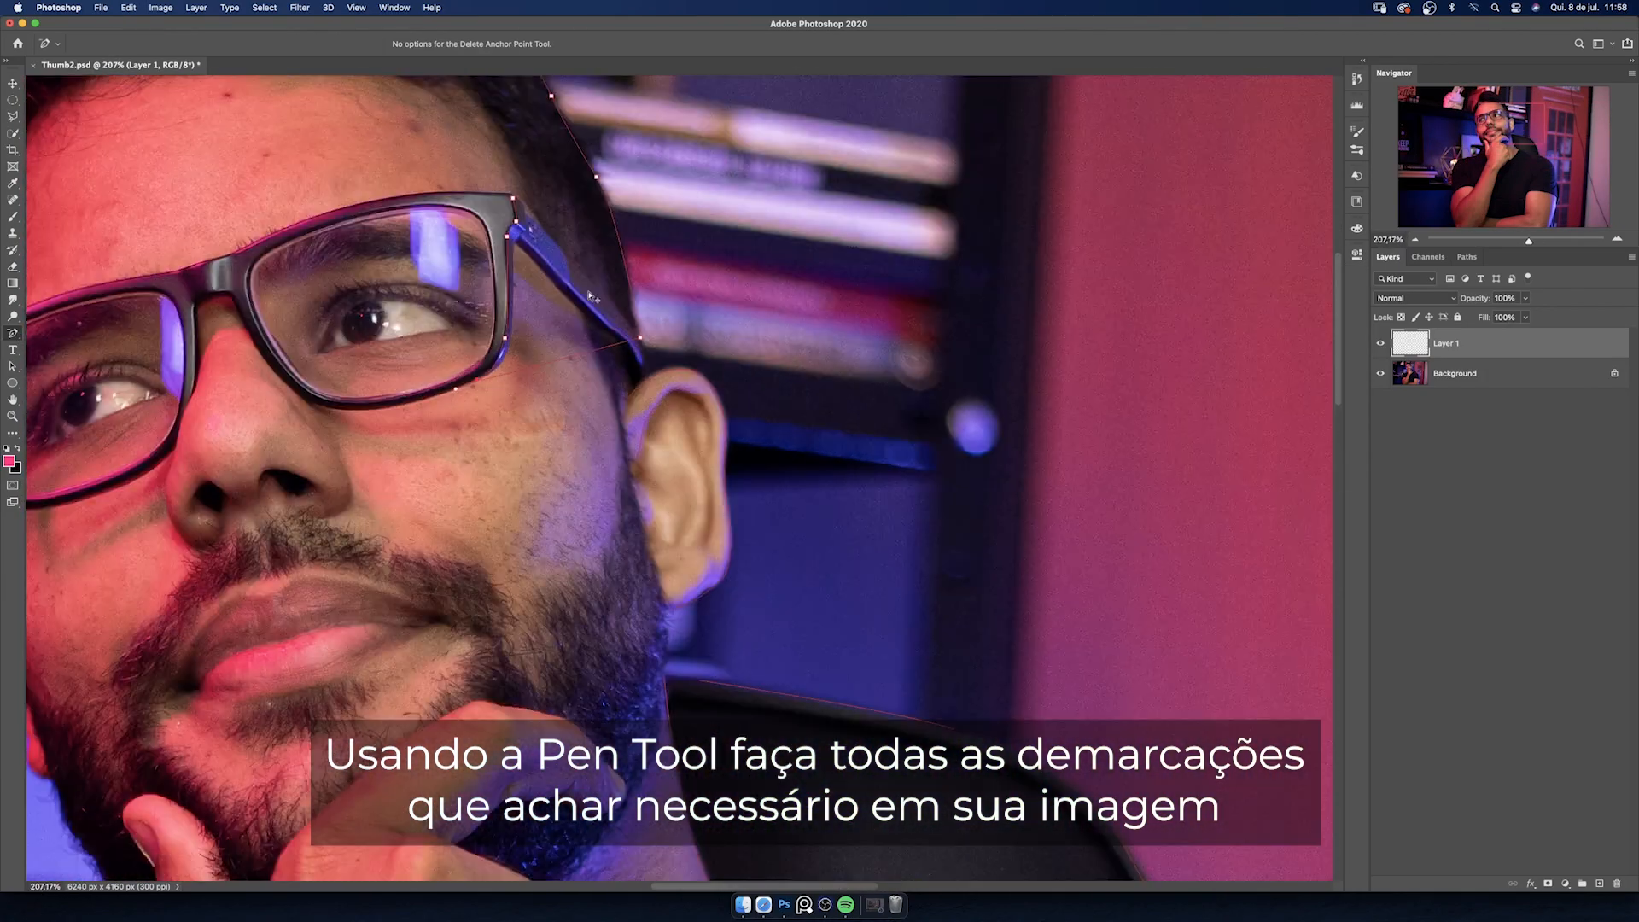
{"action": "scroll", "coordinate": [640, 360], "scroll_direction": "up", "scroll_amount": 5}
{"action": "left_click", "coordinate": [261, 447]}
{"action": "scroll", "coordinate": [476, 329], "scroll_direction": "down", "scroll_amount": 5}
{"action": "scroll", "coordinate": [476, 330], "scroll_direction": "up", "scroll_amount": 3}
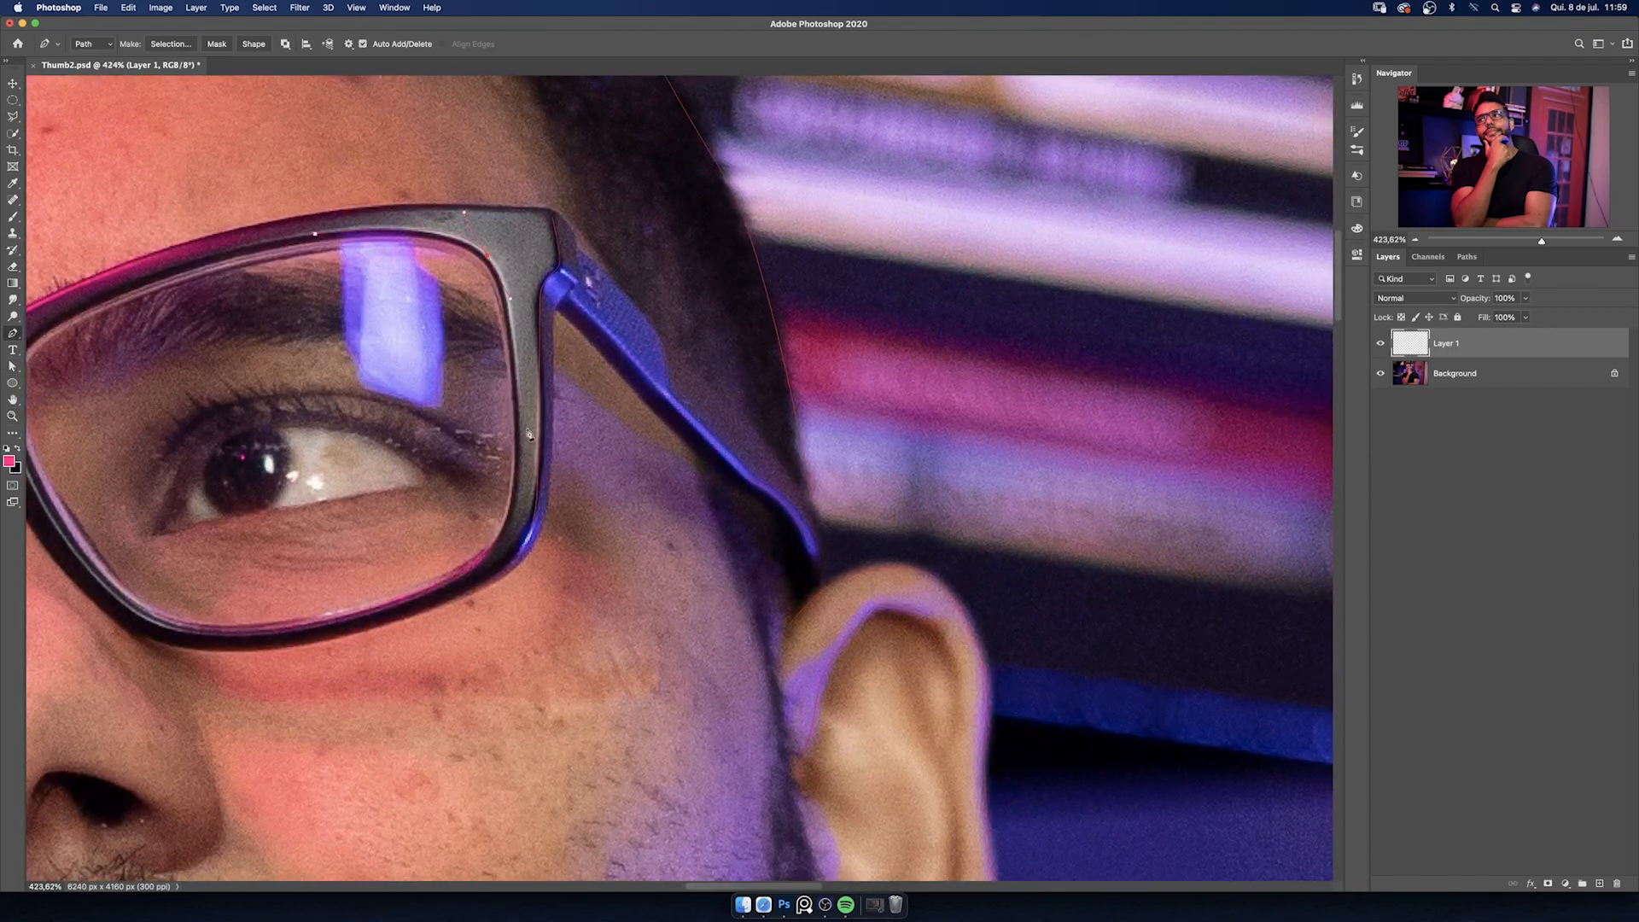
- Switch to the Brush tool, reduce its size, and make white the foreground color
{"action": "scroll", "coordinate": [985, 571], "scroll_direction": "down", "scroll_amount": 8}
{"action": "scroll", "coordinate": [984, 571], "scroll_direction": "down", "scroll_amount": 4}
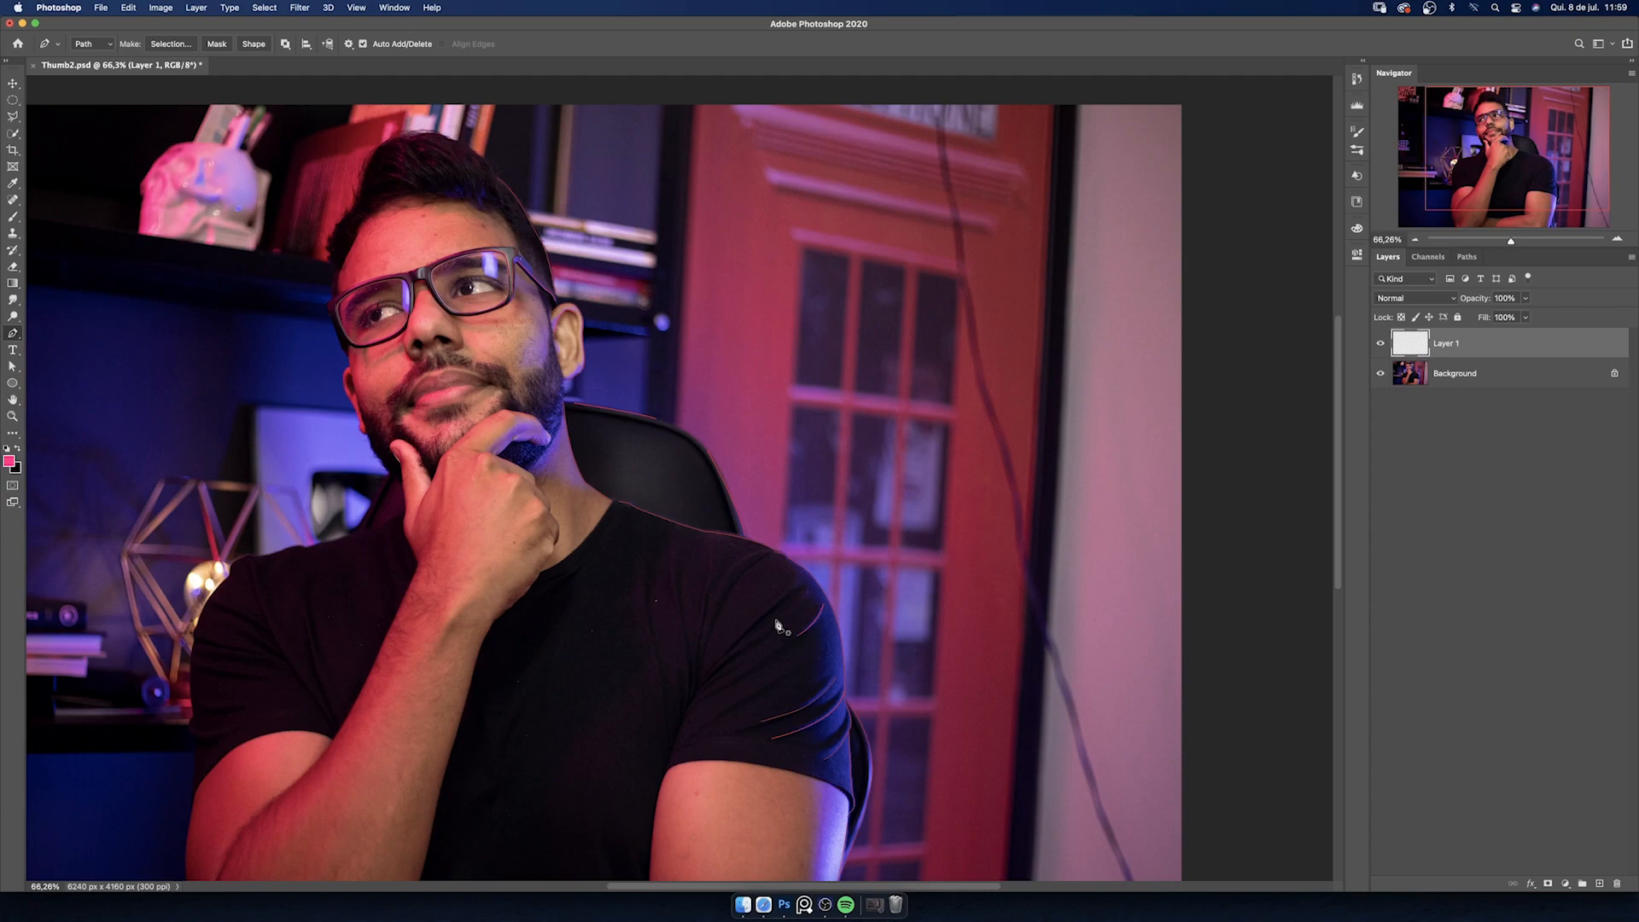
{"action": "key", "text": "b"}
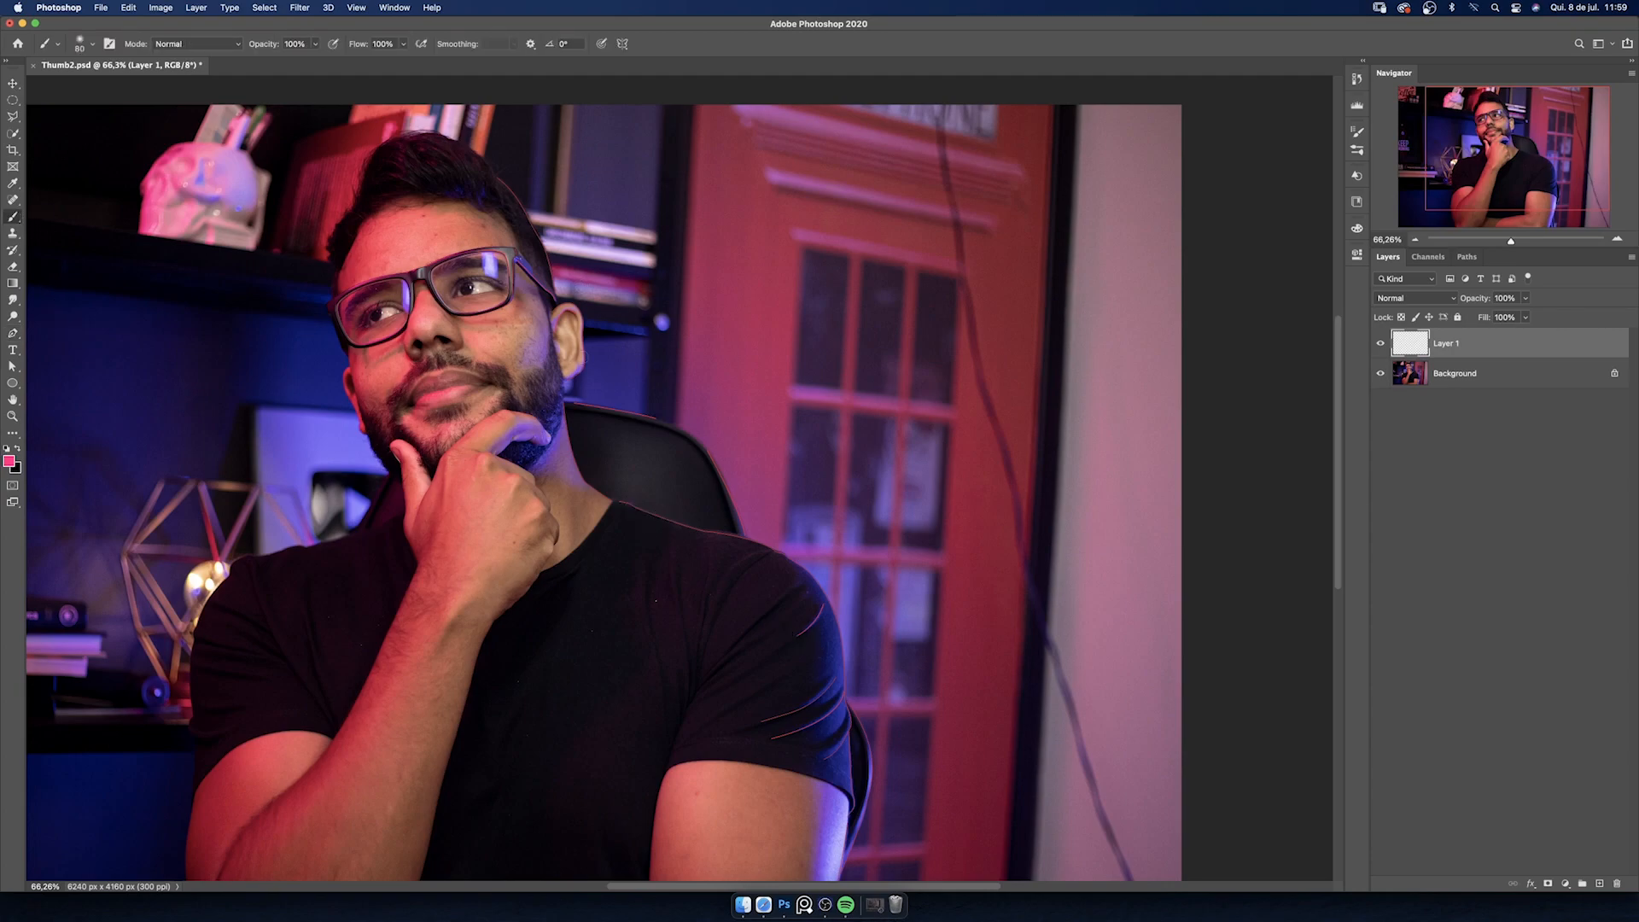
{"action": "key", "text": "bracketleft"}
{"action": "key", "text": "bracketleft"}
{"action": "key", "text": "bracketleft"}
{"action": "key", "text": "bracketleft"}
{"action": "key", "text": "d"}
{"action": "key", "text": "x"}
- Try two brush strokes over the photo and undo each of them
{"action": "left_click_drag", "start_coordinate": [698, 387], "coordinate": [773, 467]}
{"action": "key", "text": "super+z"}
{"action": "mouse_move", "coordinate": [615, 462]}
{"action": "left_mouse_down"}
{"action": "mouse_move", "coordinate": [730, 472]}
{"action": "mouse_move", "coordinate": [764, 522]}
{"action": "left_mouse_up"}
{"action": "key", "text": "super+z"}
- Set the brush size to 12 px, checking it with a test stroke that is undone
{"action": "right_click", "coordinate": [718, 330]}
{"action": "left_click", "coordinate": [767, 315]}
{"action": "type", "text": "12"}
{"action": "key", "text": "Return"}
{"action": "mouse_move", "coordinate": [680, 222]}
{"action": "left_mouse_down"}
{"action": "mouse_move", "coordinate": [700, 266]}
{"action": "mouse_move", "coordinate": [820, 366]}
{"action": "left_mouse_up"}
{"action": "key", "text": "super+z"}
- Turn off Transfer in the brush settings and slightly increase the Minimum Diameter under Shape Dynamics
{"action": "left_click", "coordinate": [1357, 132]}
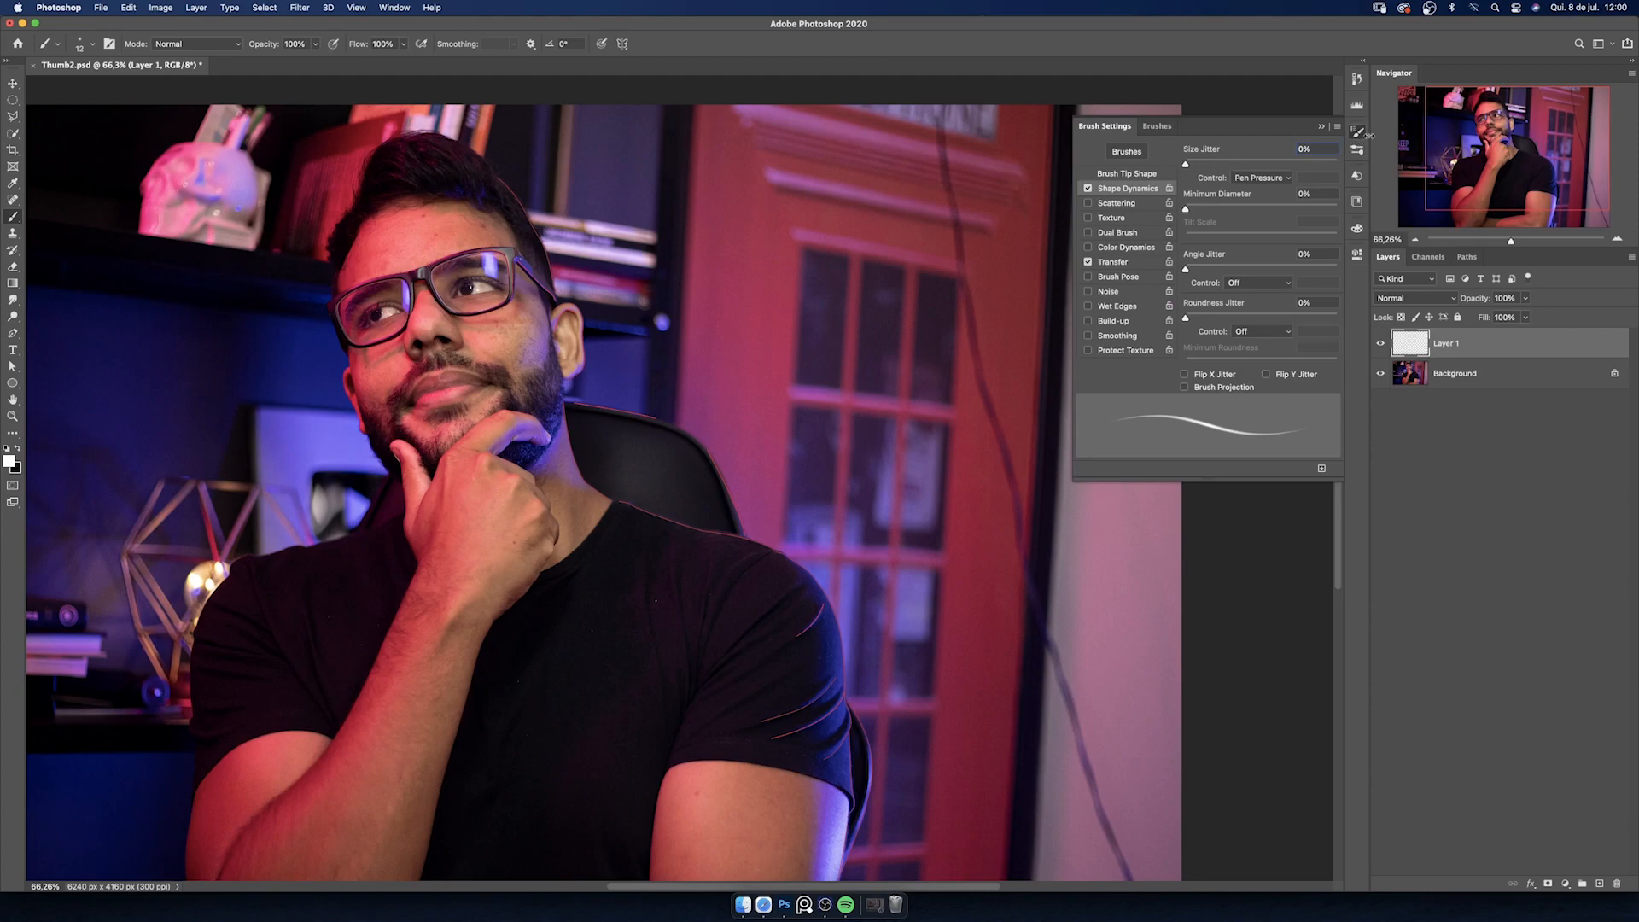
{"action": "key", "text": "F5"}
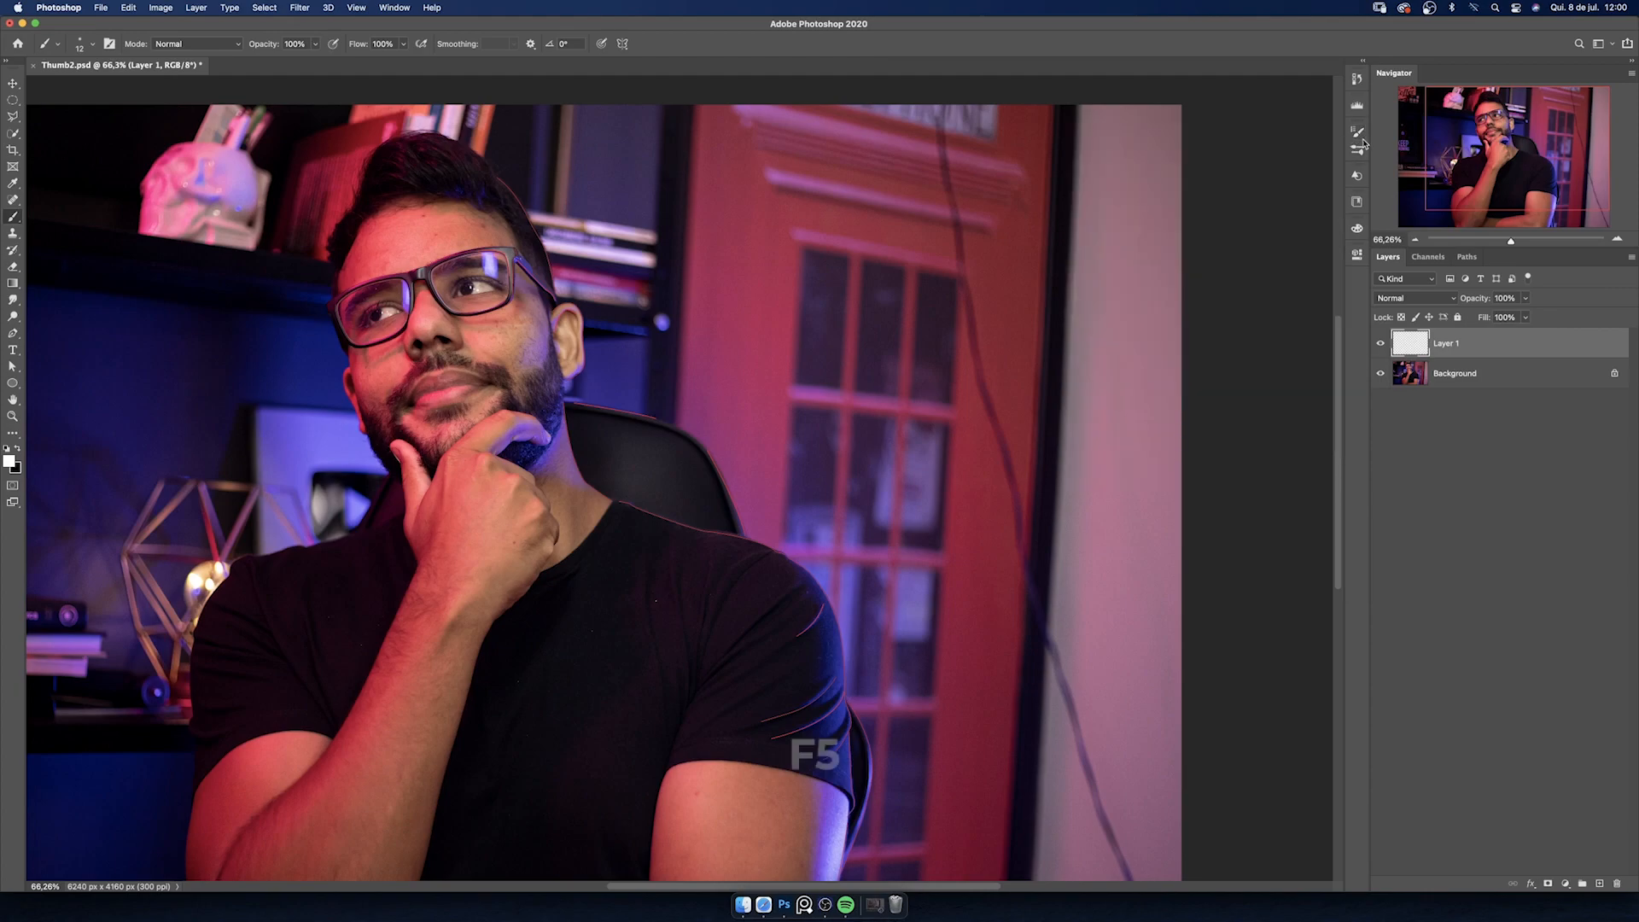
{"action": "key", "text": "F5"}
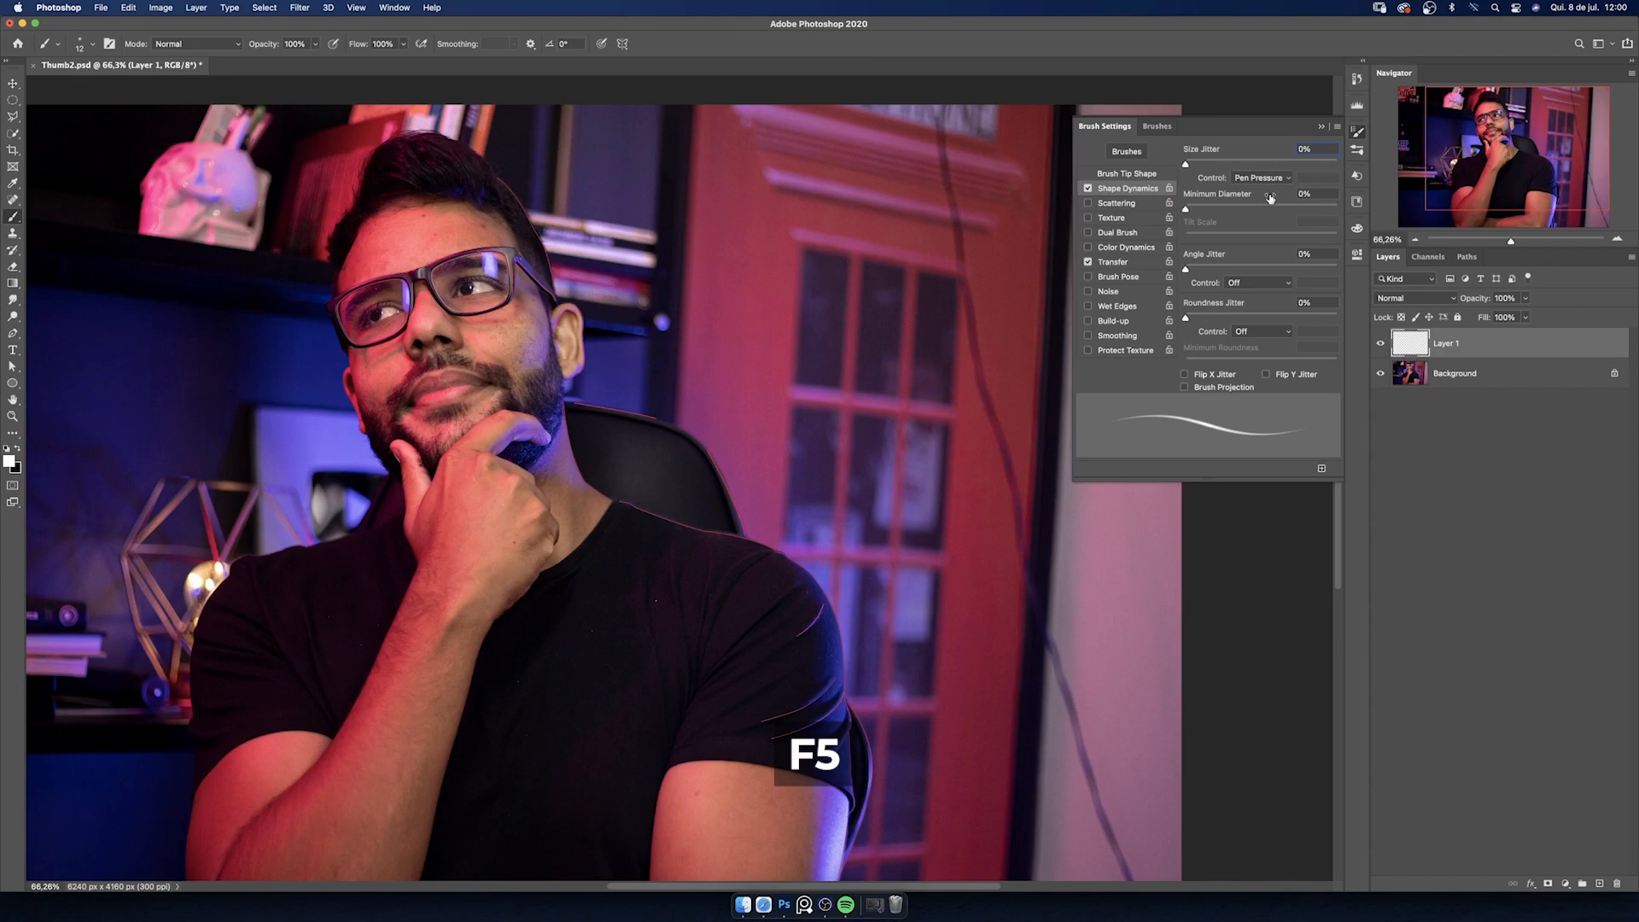
{"action": "left_click", "coordinate": [1088, 262]}
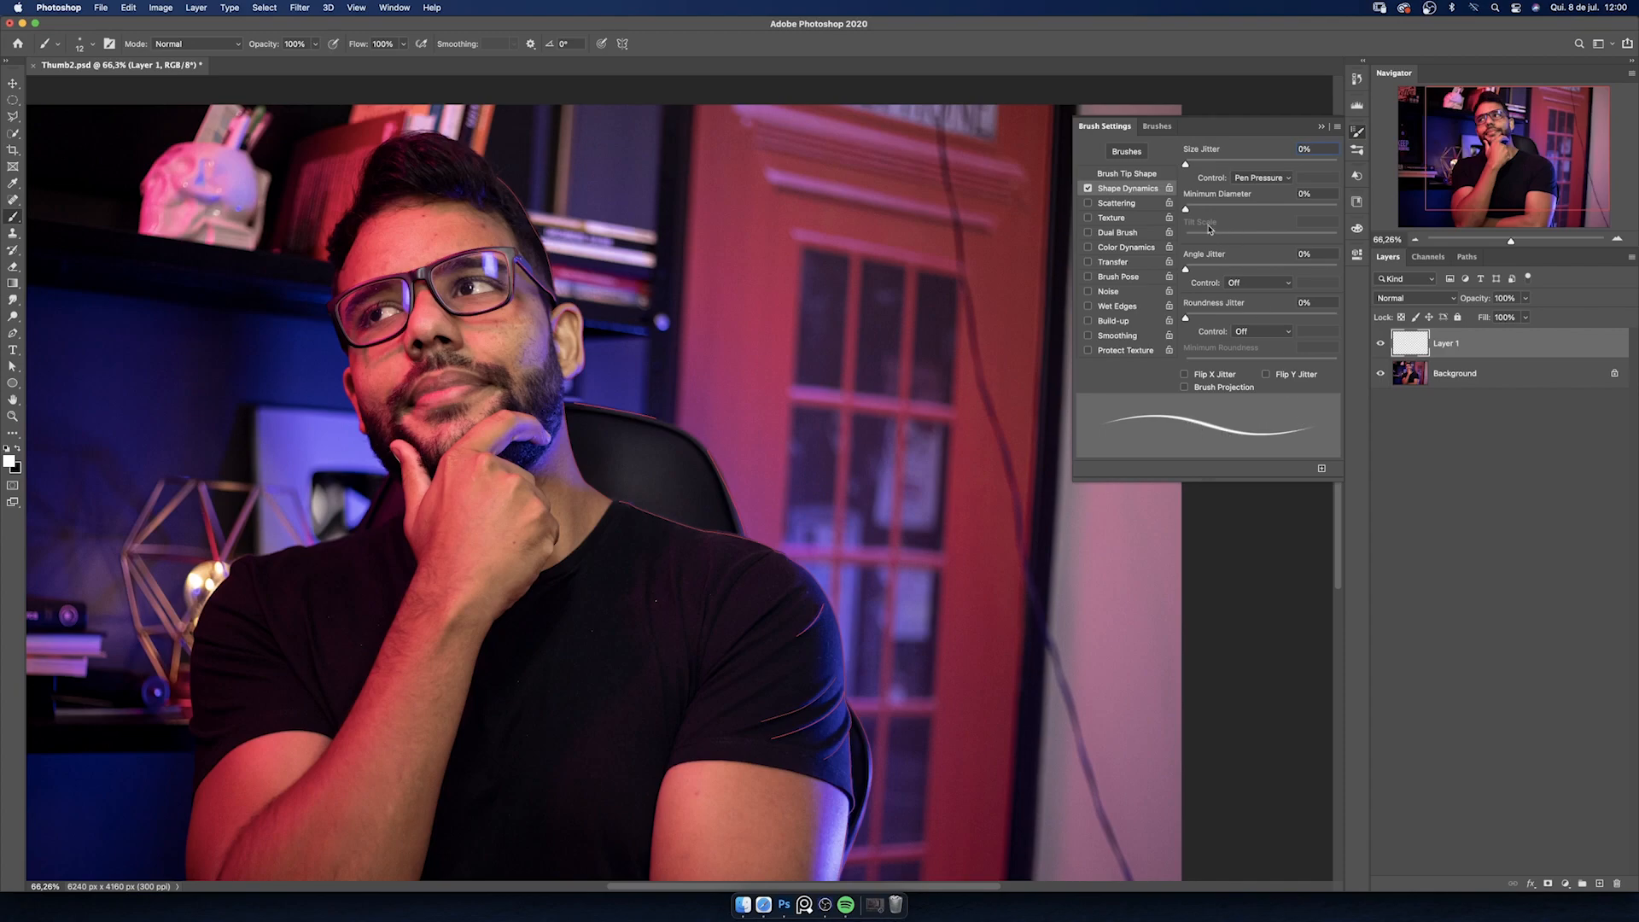
{"action": "mouse_move", "coordinate": [1188, 211]}
{"action": "left_mouse_down"}
{"action": "mouse_move", "coordinate": [1294, 209]}
{"action": "mouse_move", "coordinate": [1219, 214]}
{"action": "left_mouse_up"}
{"action": "left_click", "coordinate": [1322, 126]}
- Select all the traced paths around the man and the chair with the Path Selection Tool
{"action": "scroll", "coordinate": [633, 331], "scroll_direction": "down", "scroll_amount": 6}
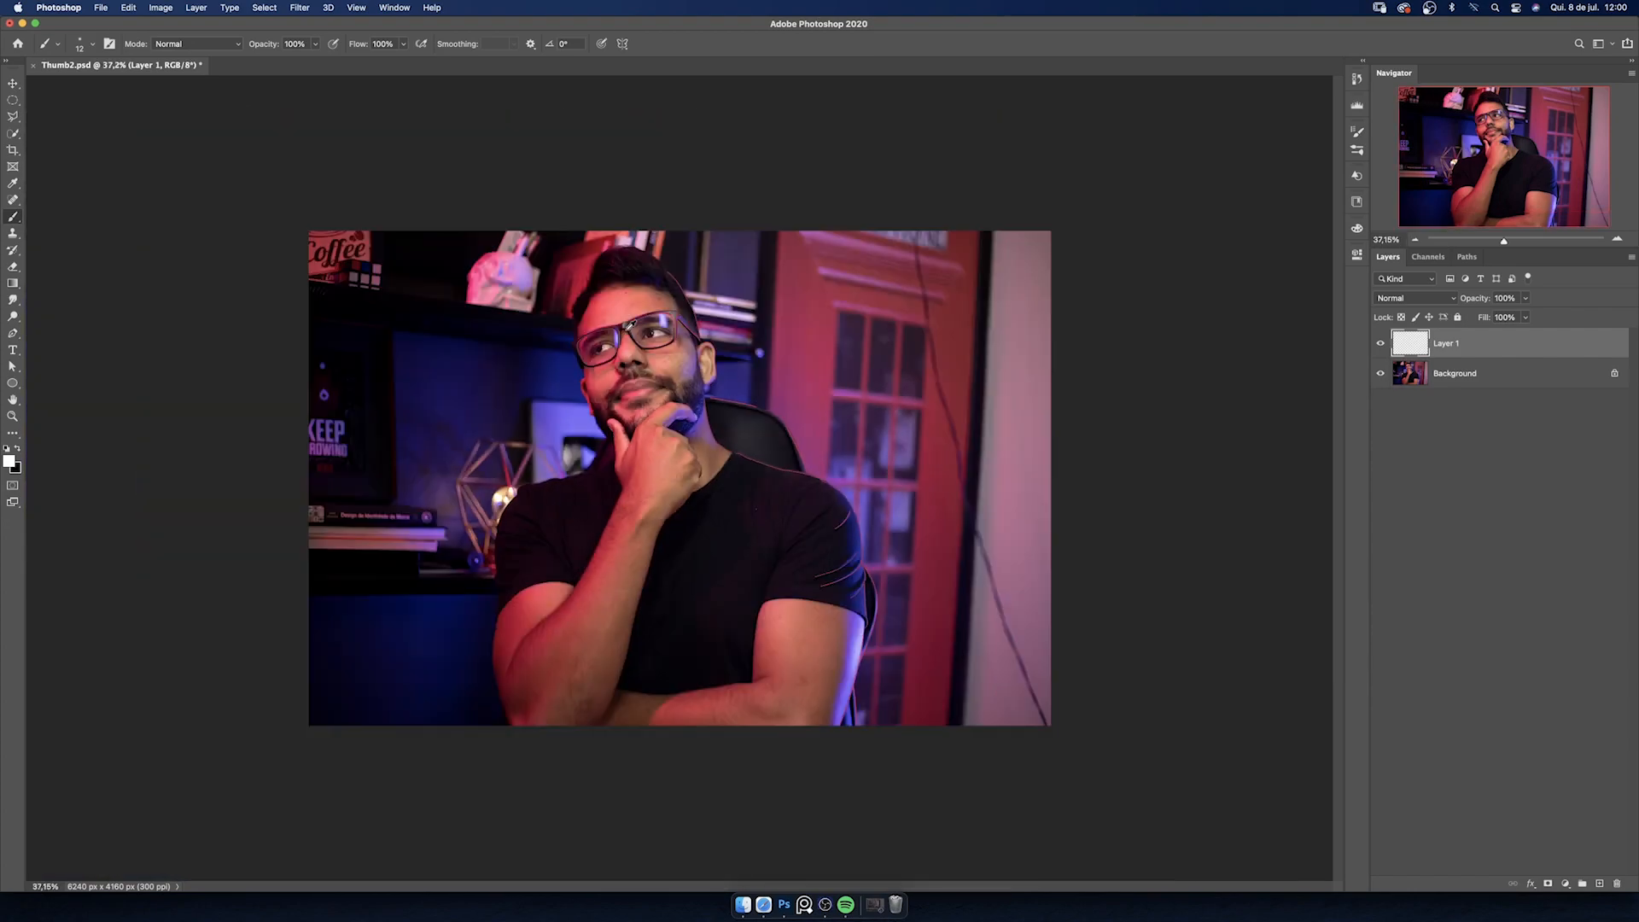
{"action": "scroll", "coordinate": [633, 331], "scroll_direction": "up", "scroll_amount": 2}
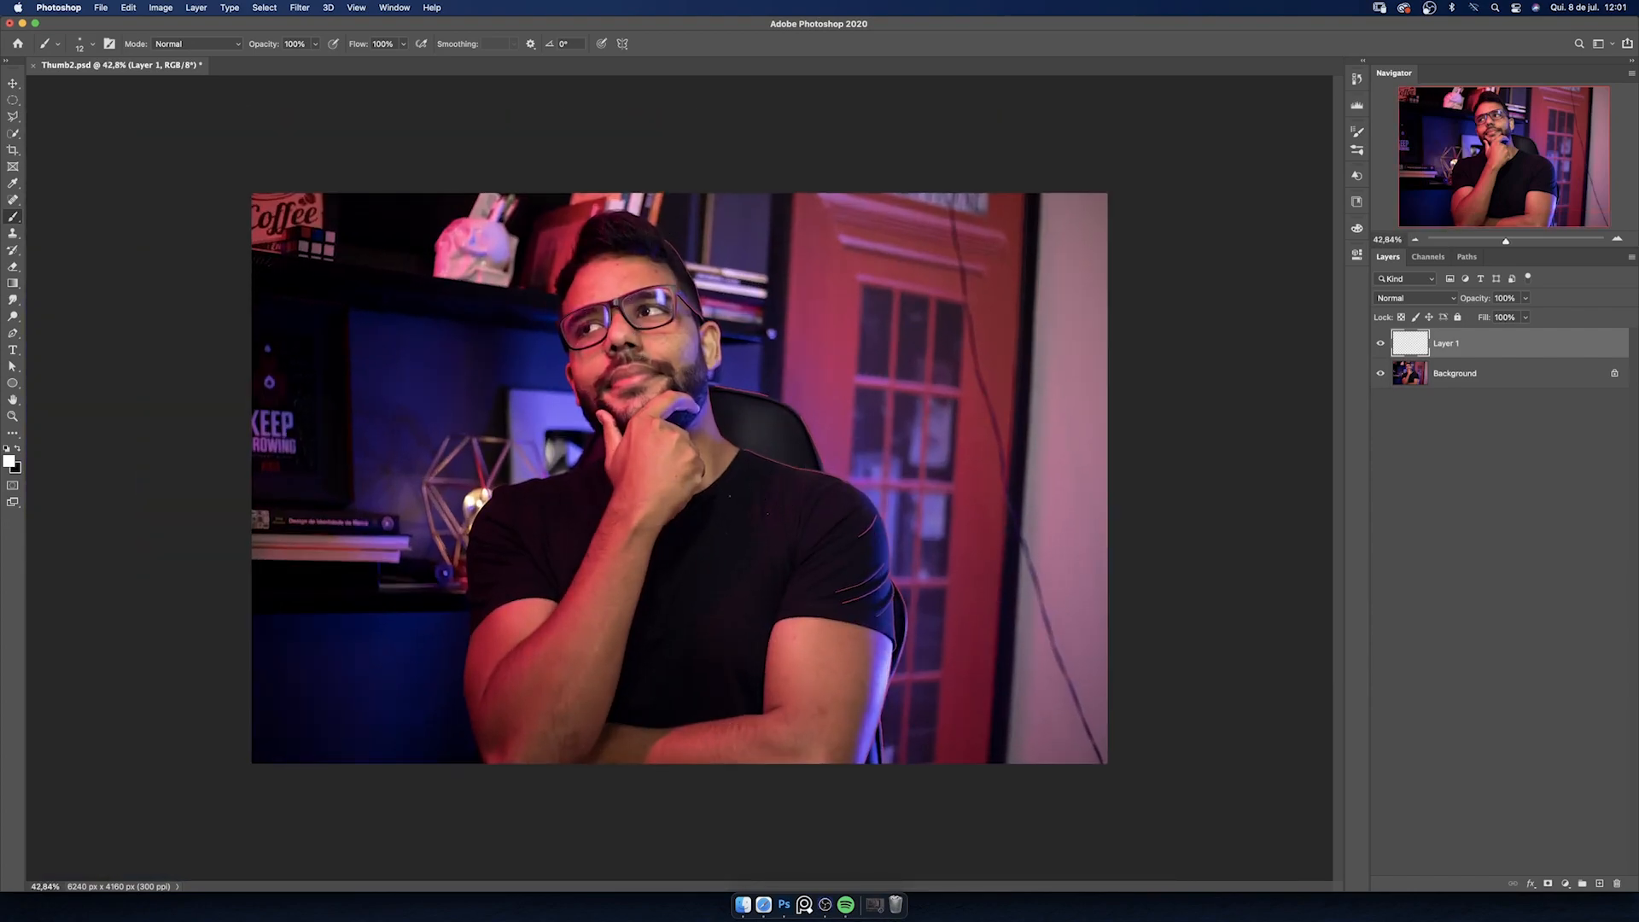
{"action": "key", "text": "a"}
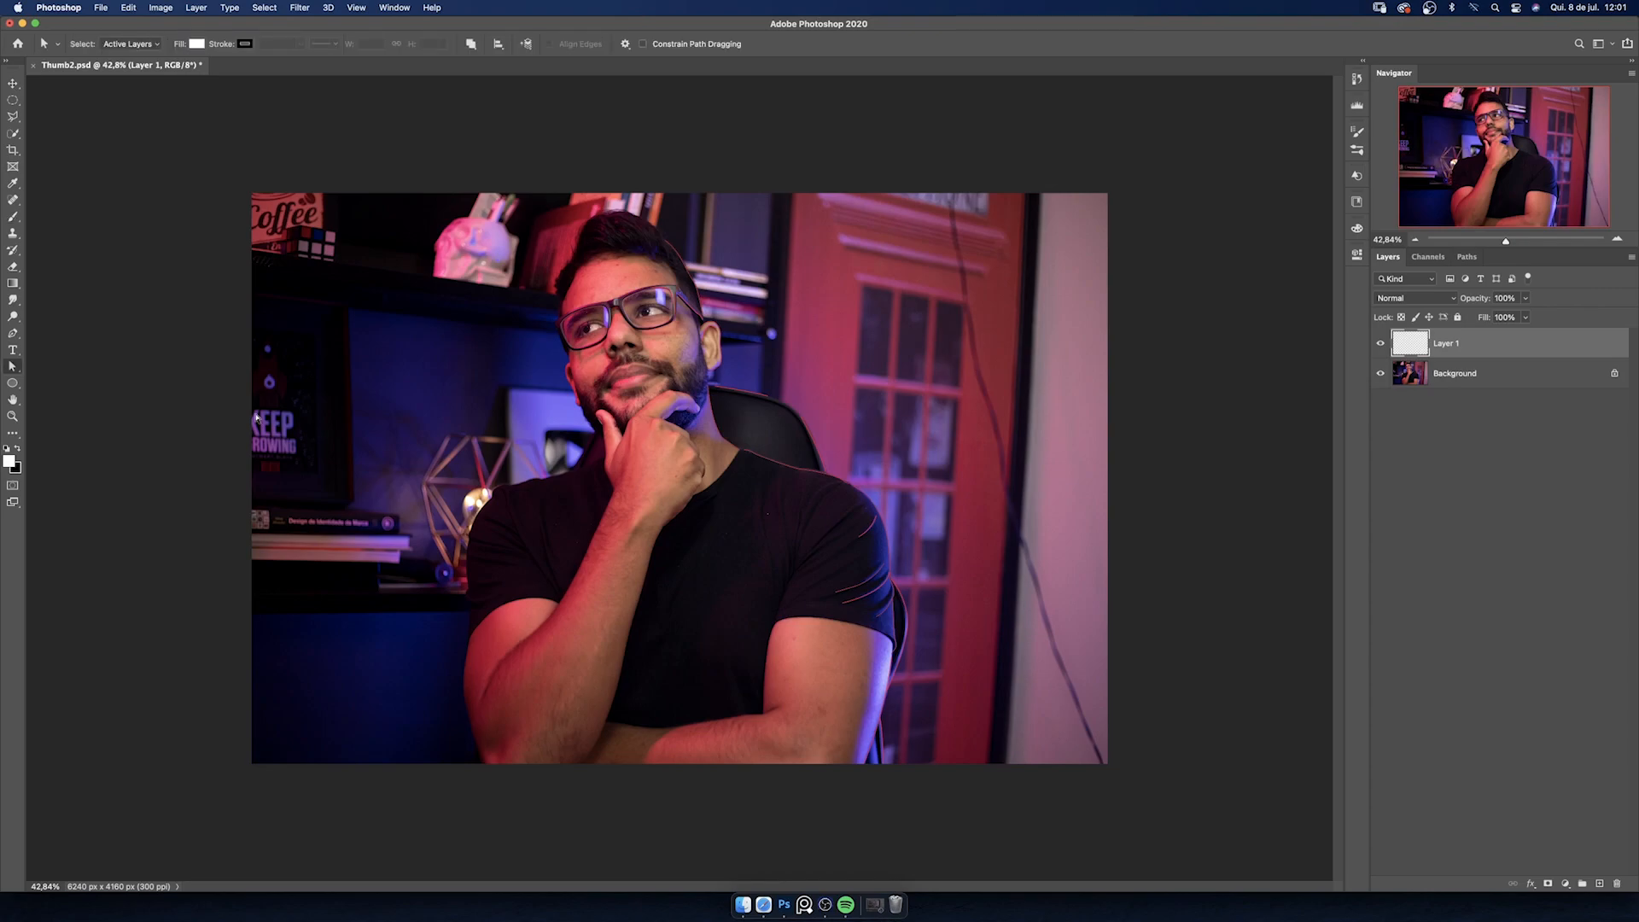
{"action": "right_click", "coordinate": [12, 367]}
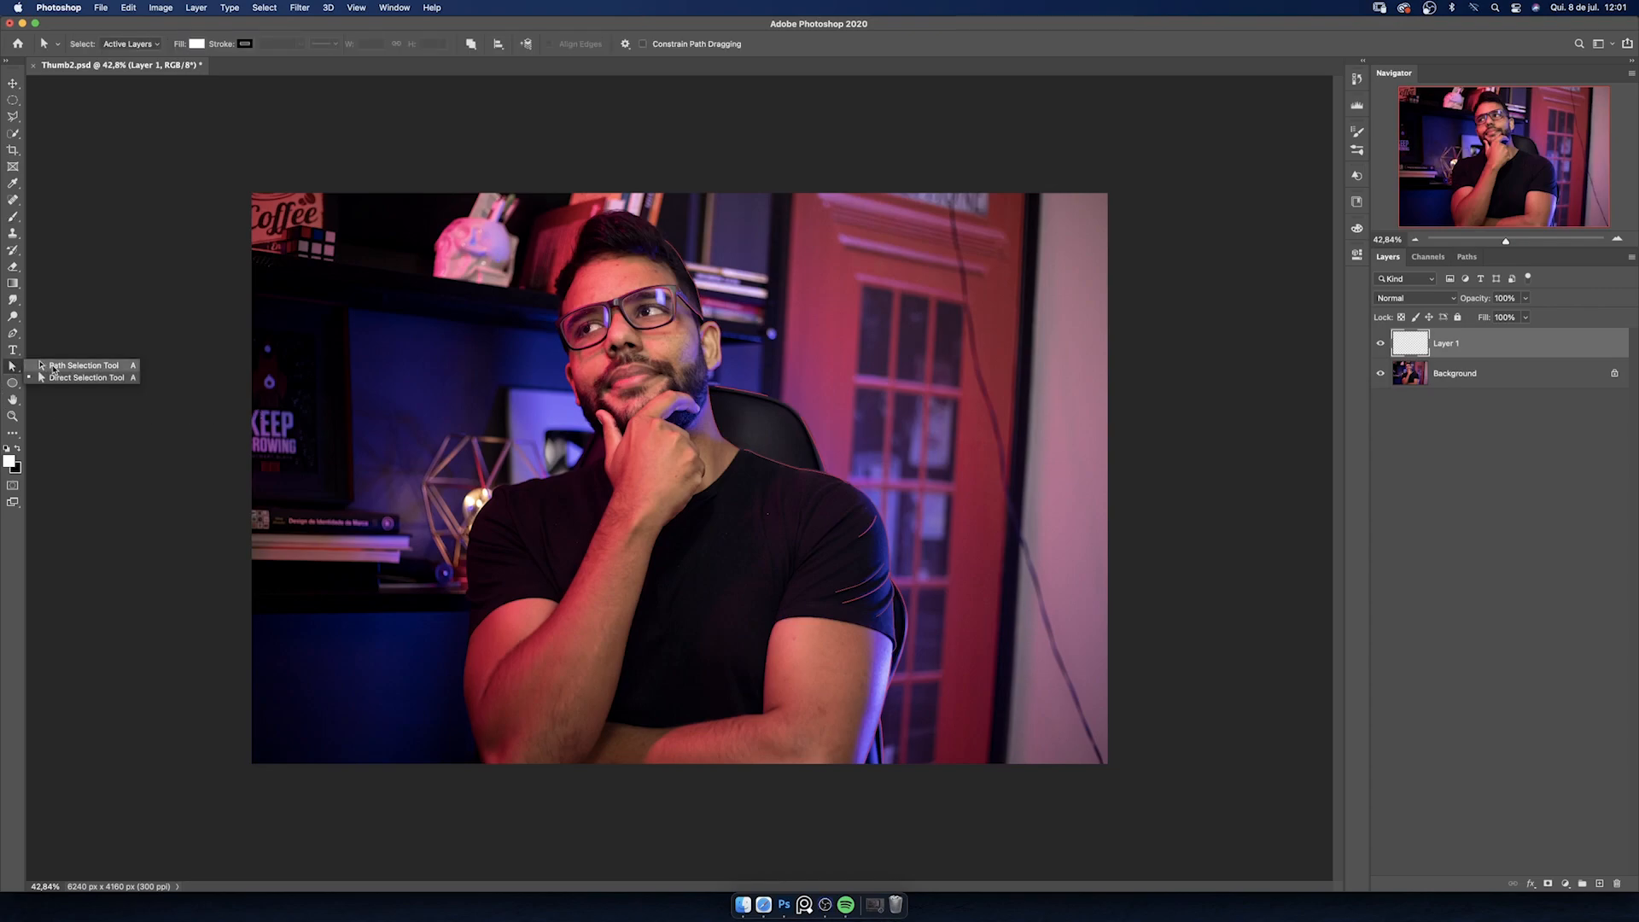
{"action": "left_click", "coordinate": [53, 368]}
{"action": "left_click_drag", "start_coordinate": [507, 199], "coordinate": [1007, 863]}
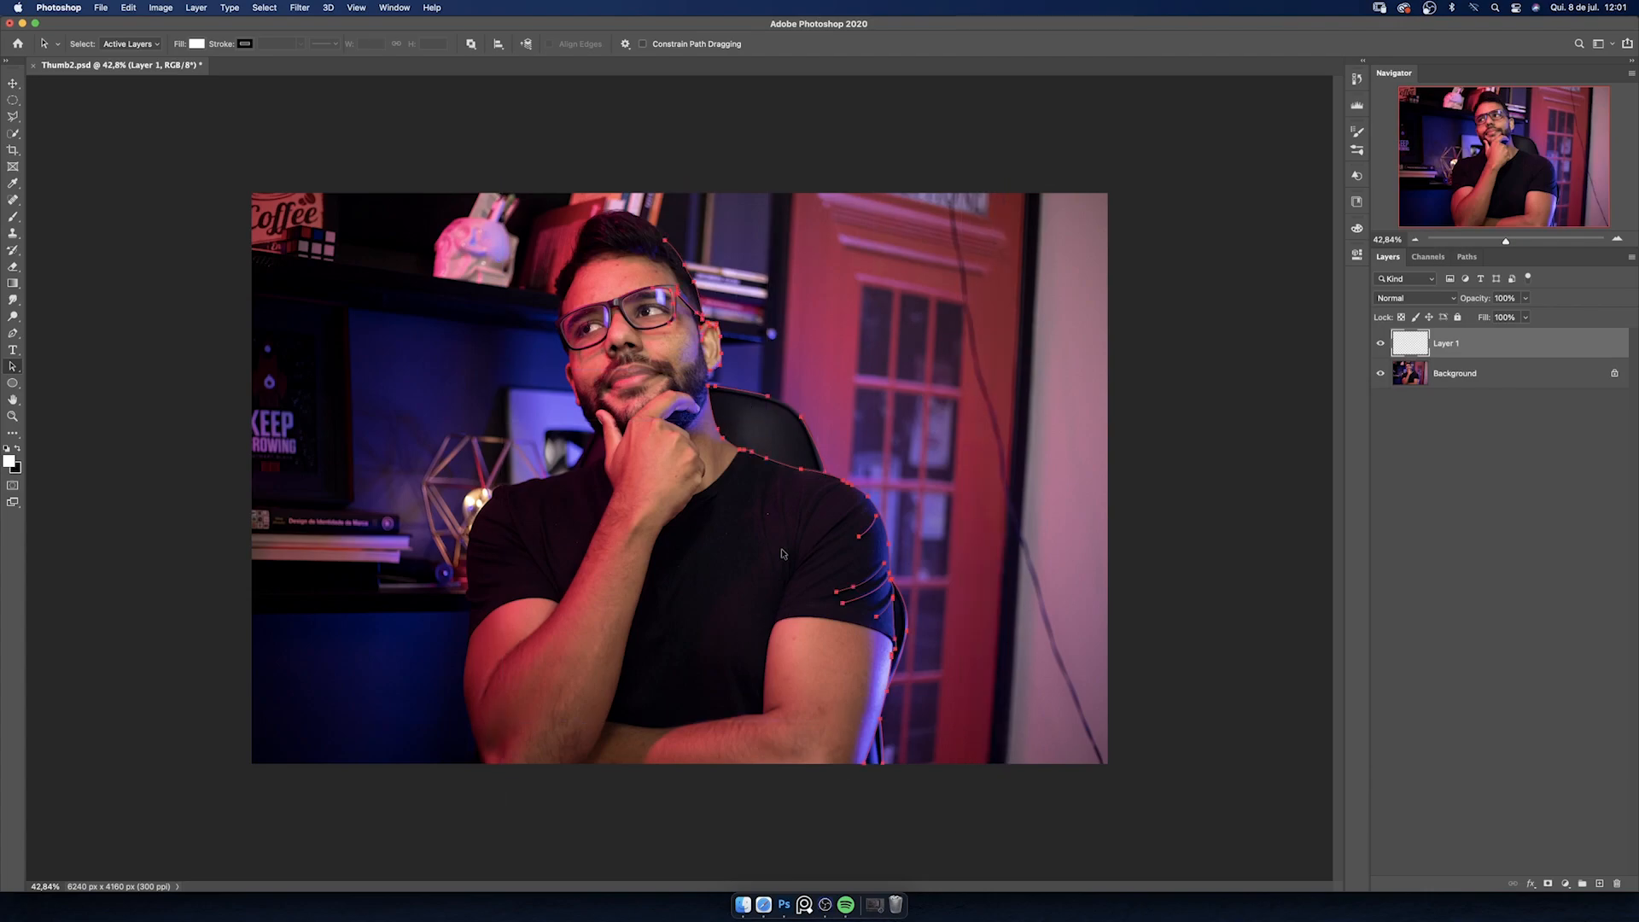
- Stroke the selected paths on Layer 1 using the Brush with Simulate Pressure enabled, and dismiss the path outlines
{"action": "key", "text": "p"}
{"action": "right_click", "coordinate": [833, 476]}
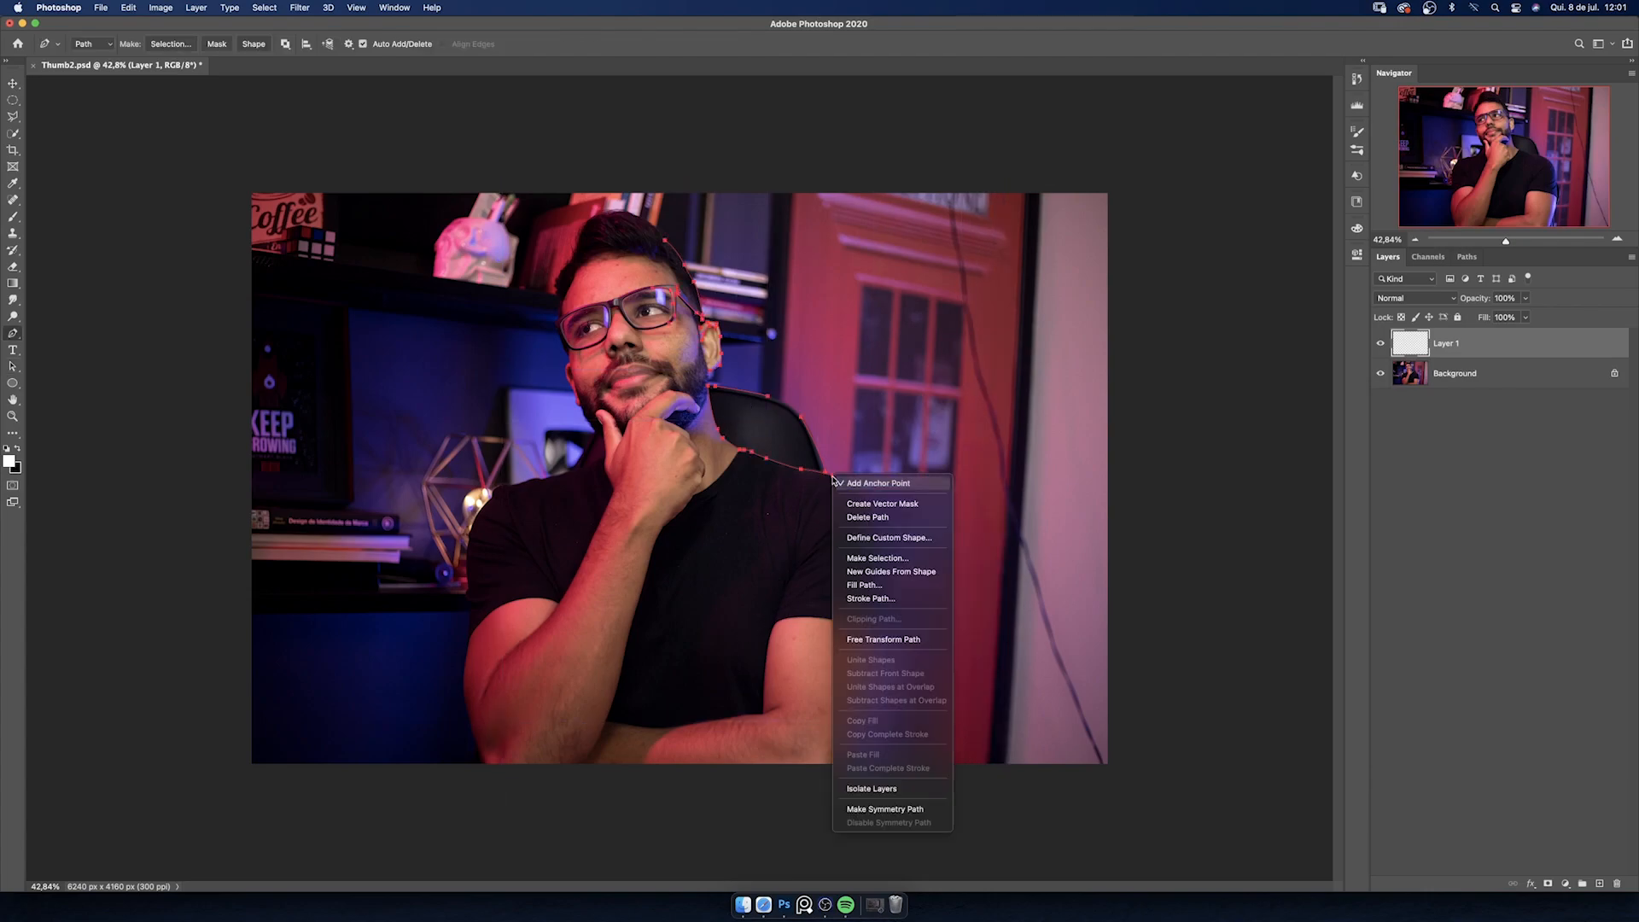
{"action": "left_click", "coordinate": [910, 604]}
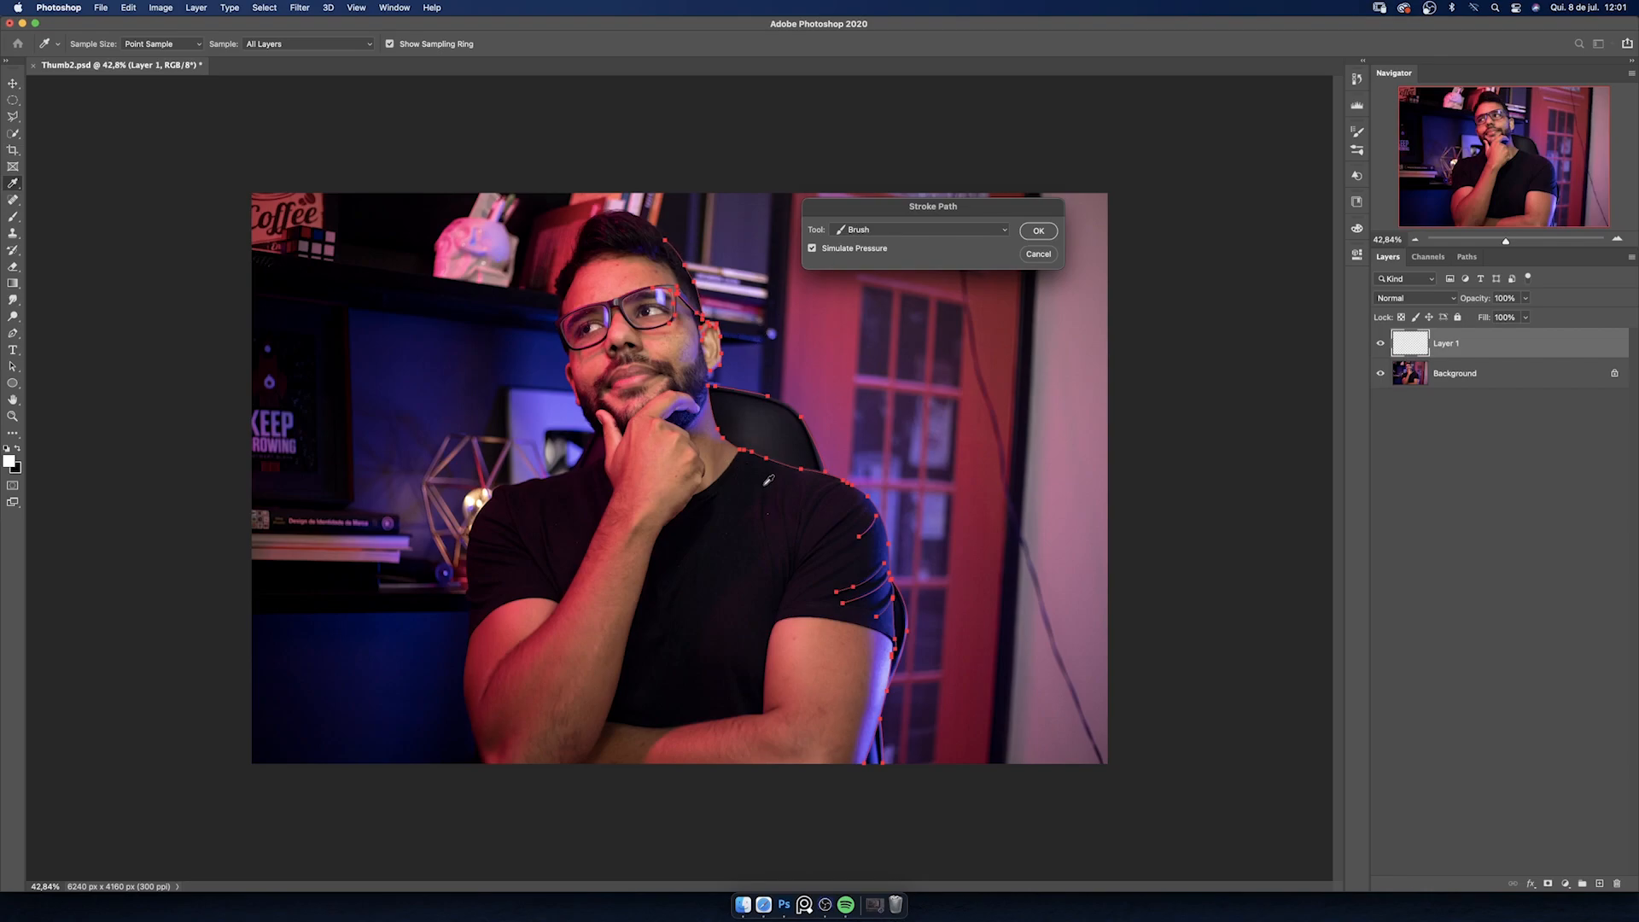
{"action": "left_click", "coordinate": [851, 233]}
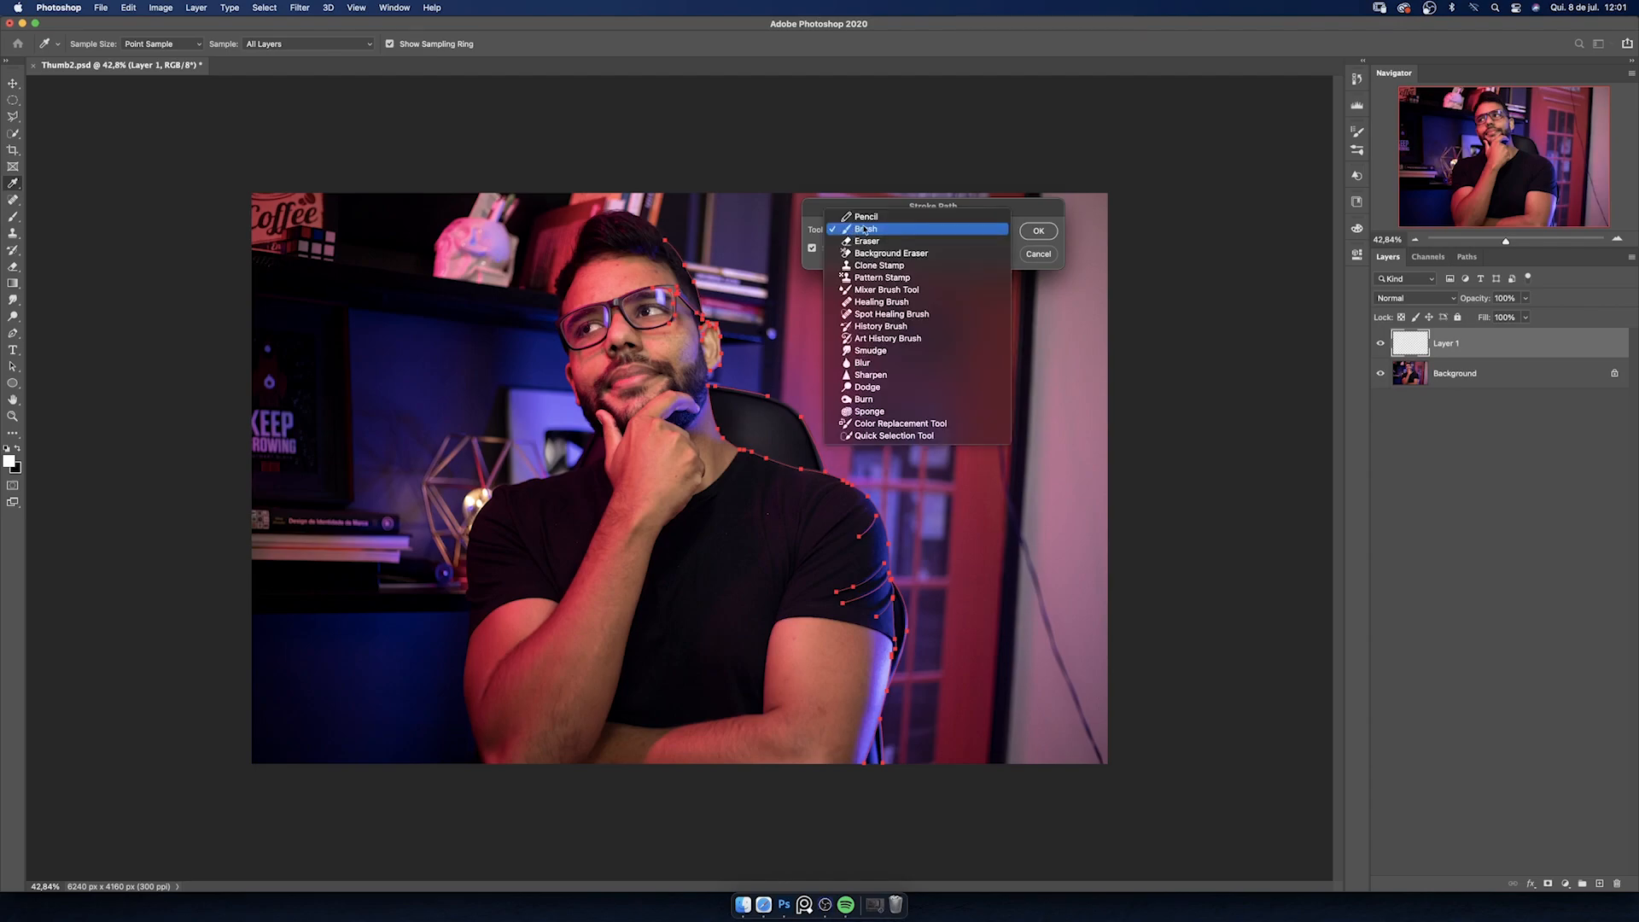
{"action": "left_click", "coordinate": [864, 231]}
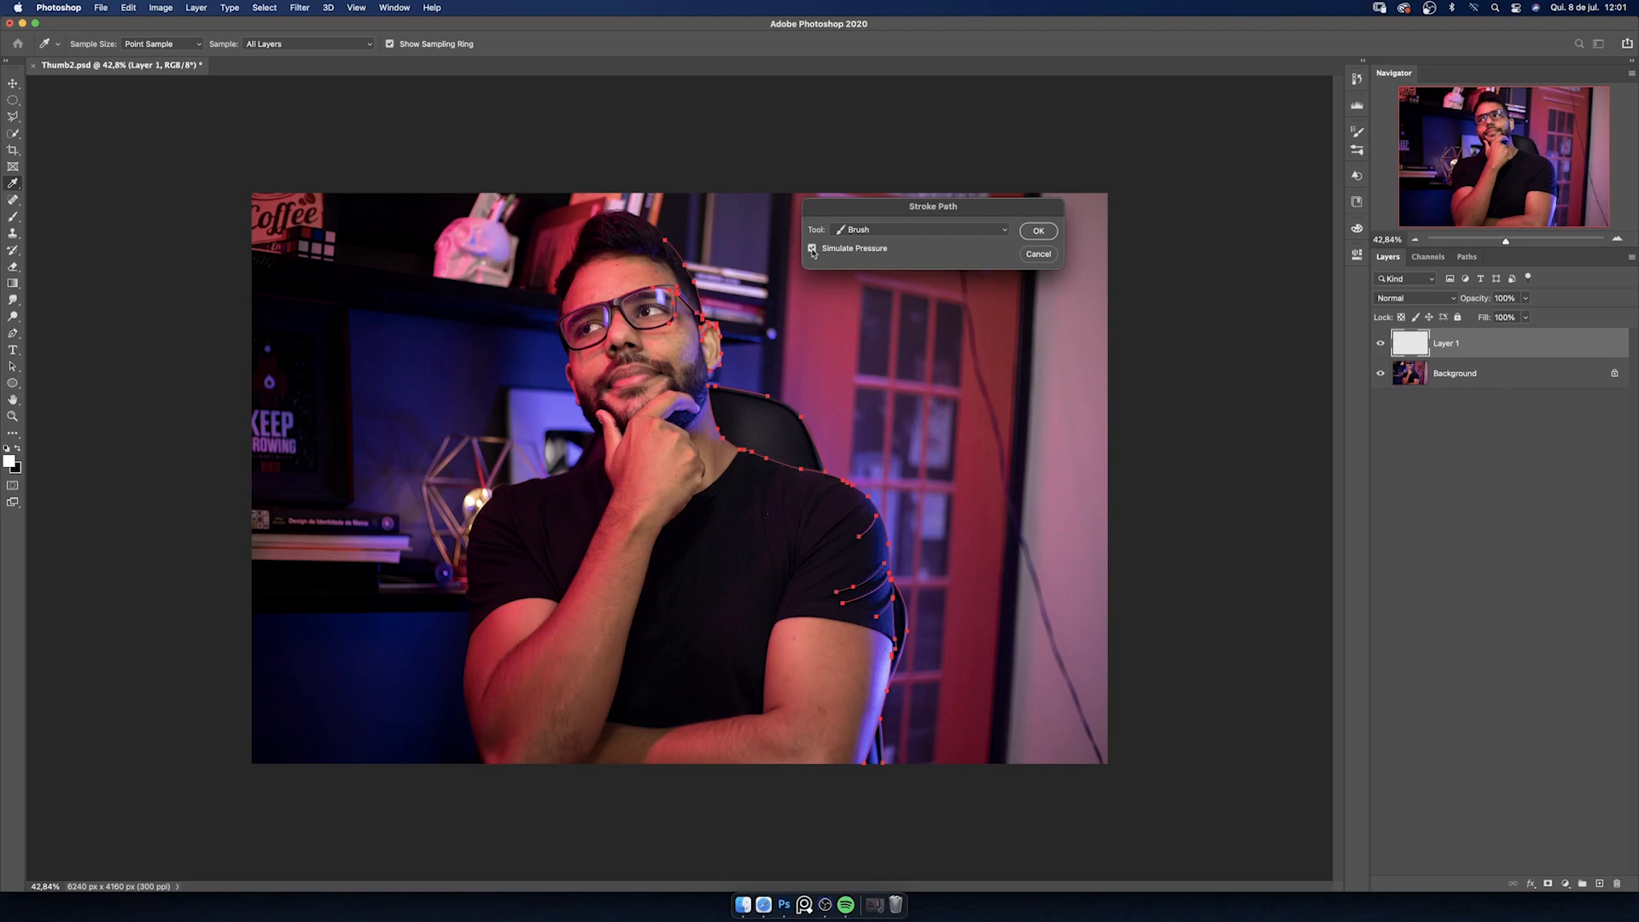
{"action": "left_click", "coordinate": [1037, 233]}
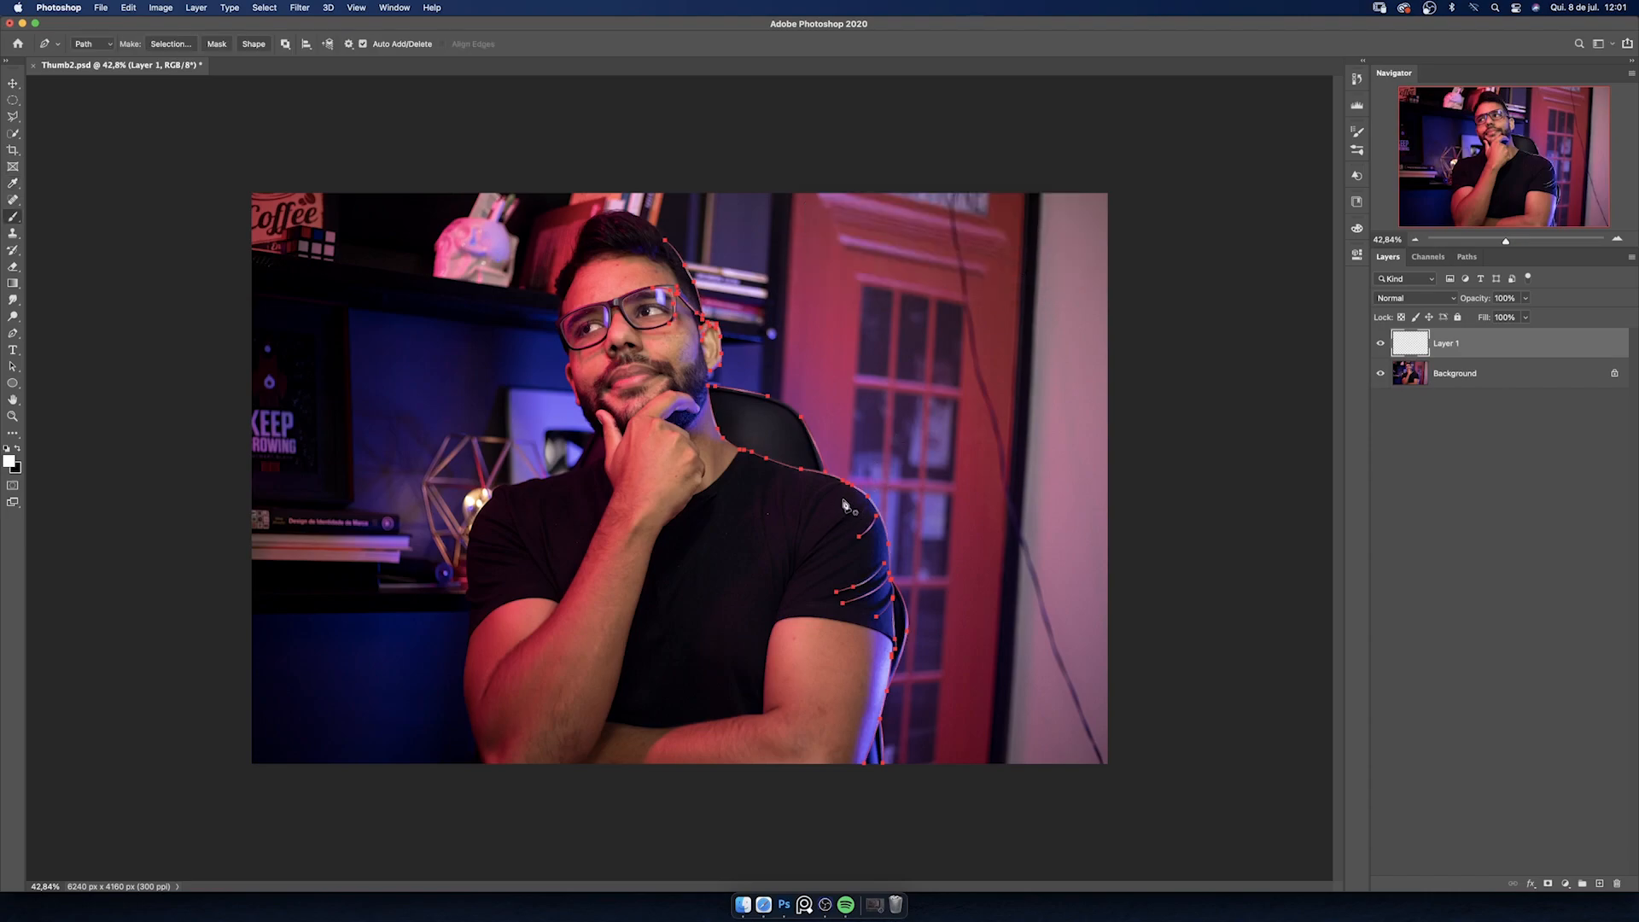
{"action": "key", "text": "Return"}
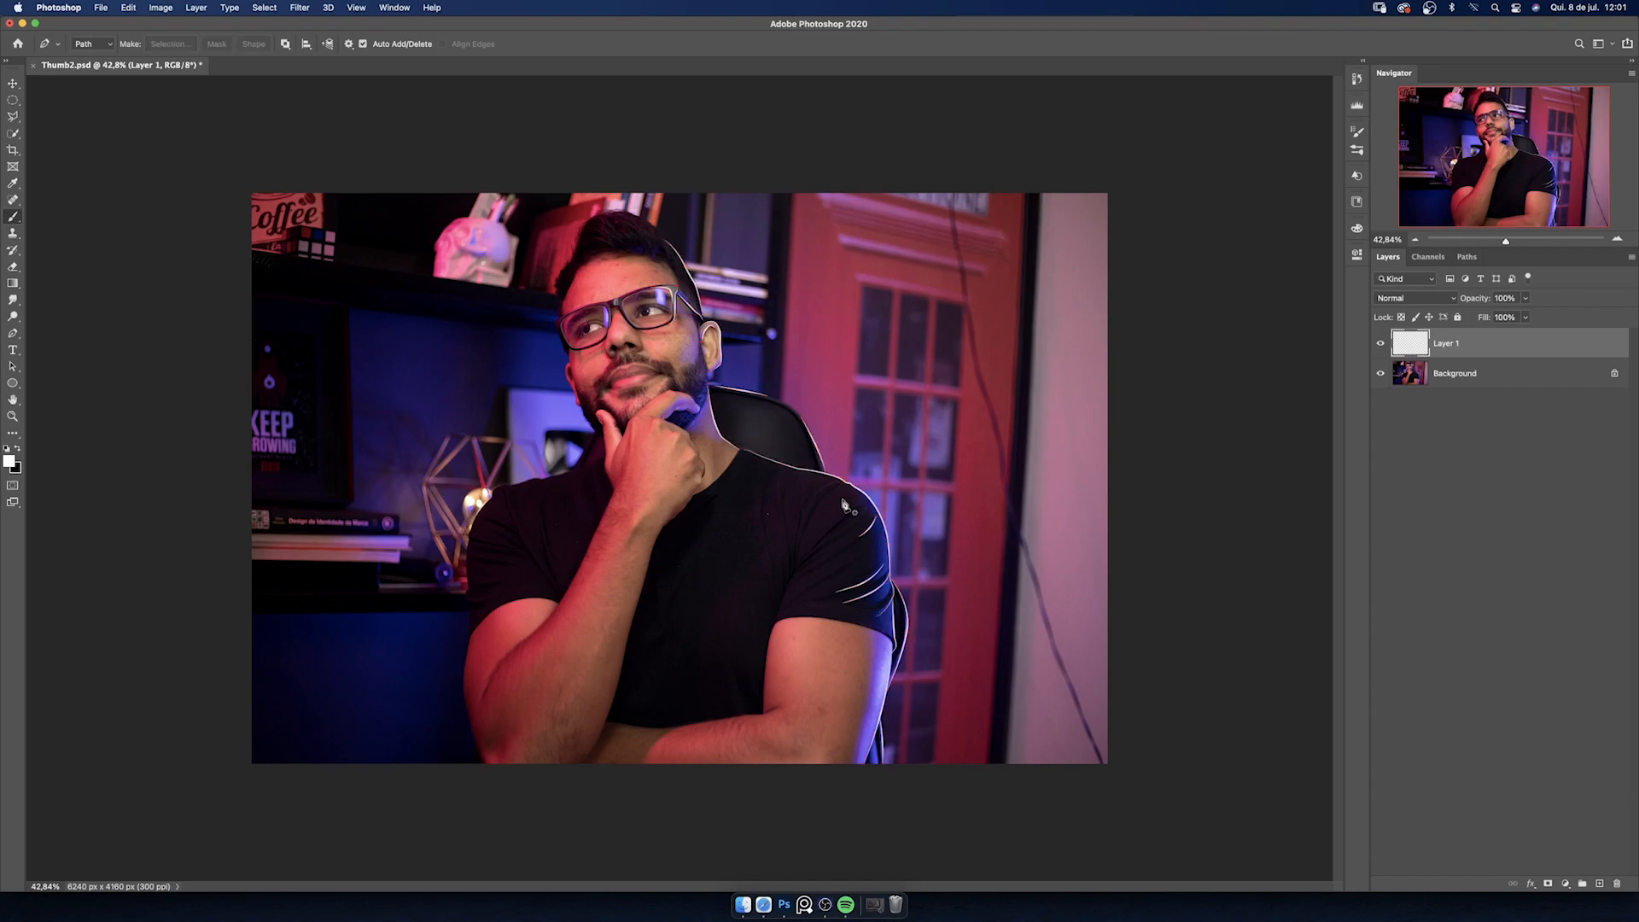
- Inspect the white outlines around the head and shoulder up close and set Layer 1's fill to 0%
{"action": "key", "text": "z"}
{"action": "left_click_drag", "start_coordinate": [701, 260], "coordinate": [748, 282]}
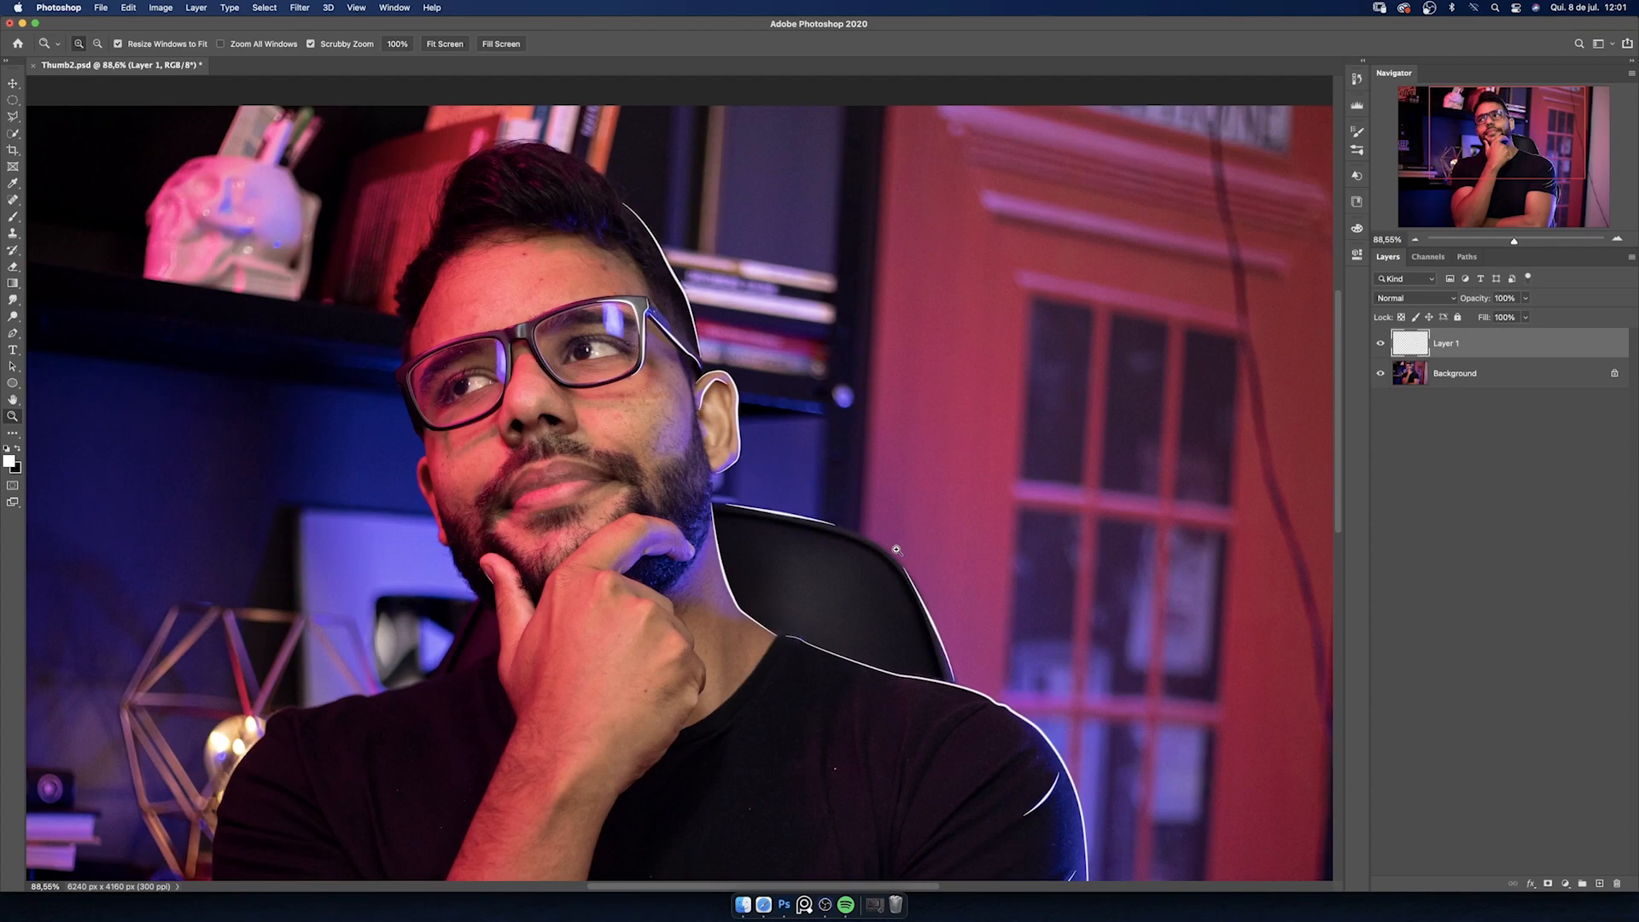
{"action": "left_click_drag", "start_coordinate": [954, 649], "coordinate": [978, 672]}
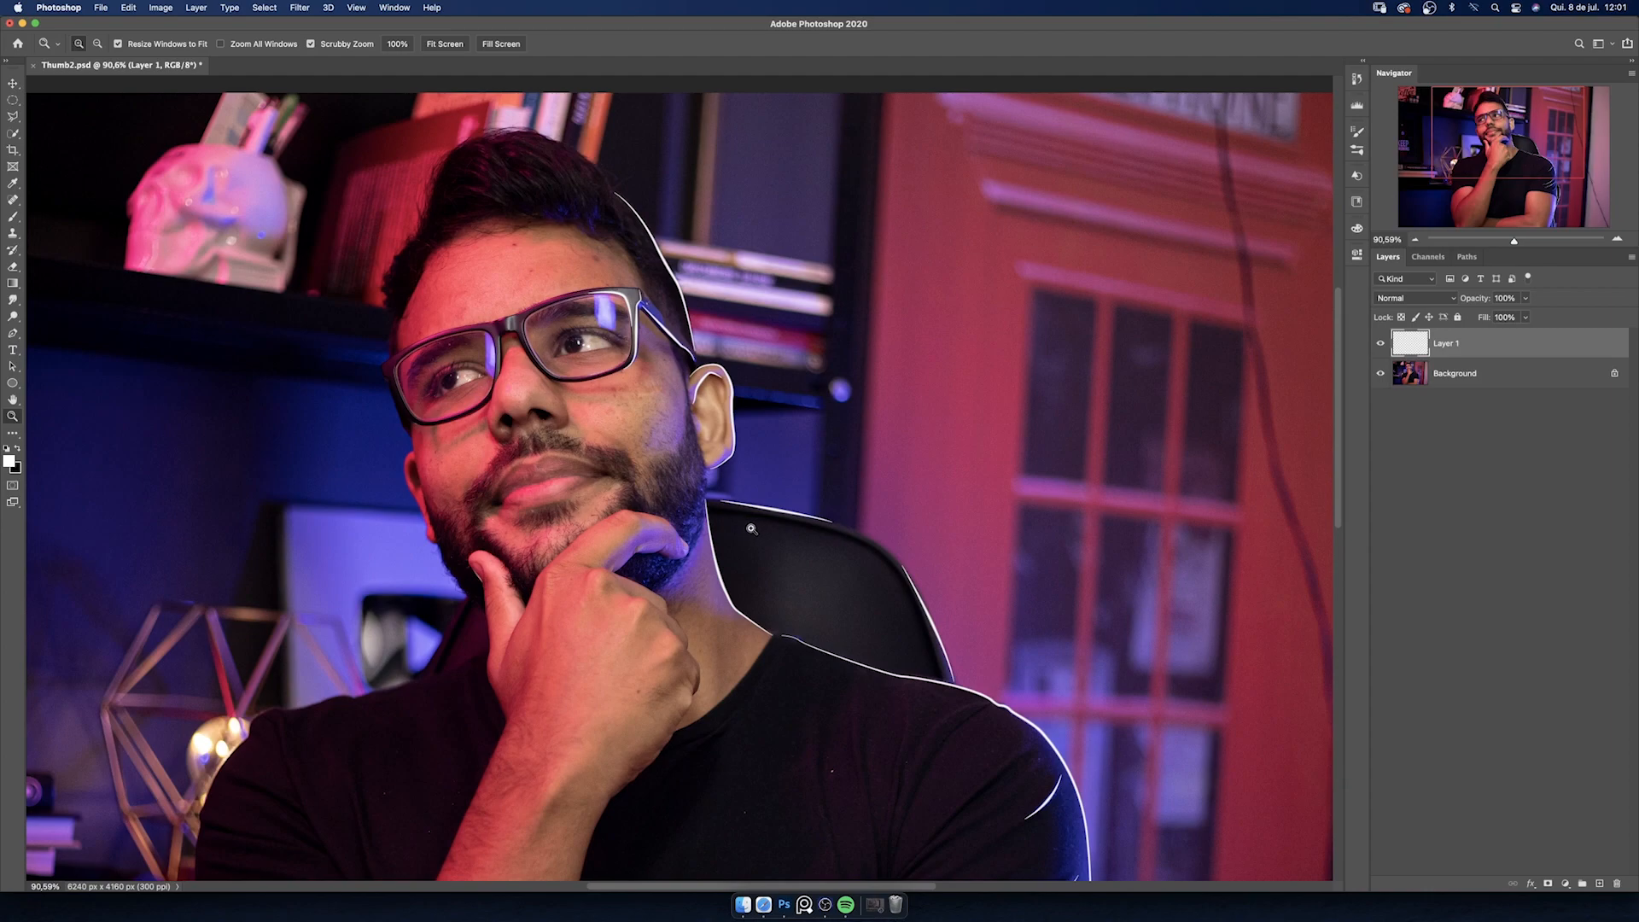
{"action": "scroll", "coordinate": [884, 583], "scroll_direction": "right", "scroll_amount": 2}
{"action": "scroll", "coordinate": [884, 582], "scroll_direction": "down", "scroll_amount": 1}
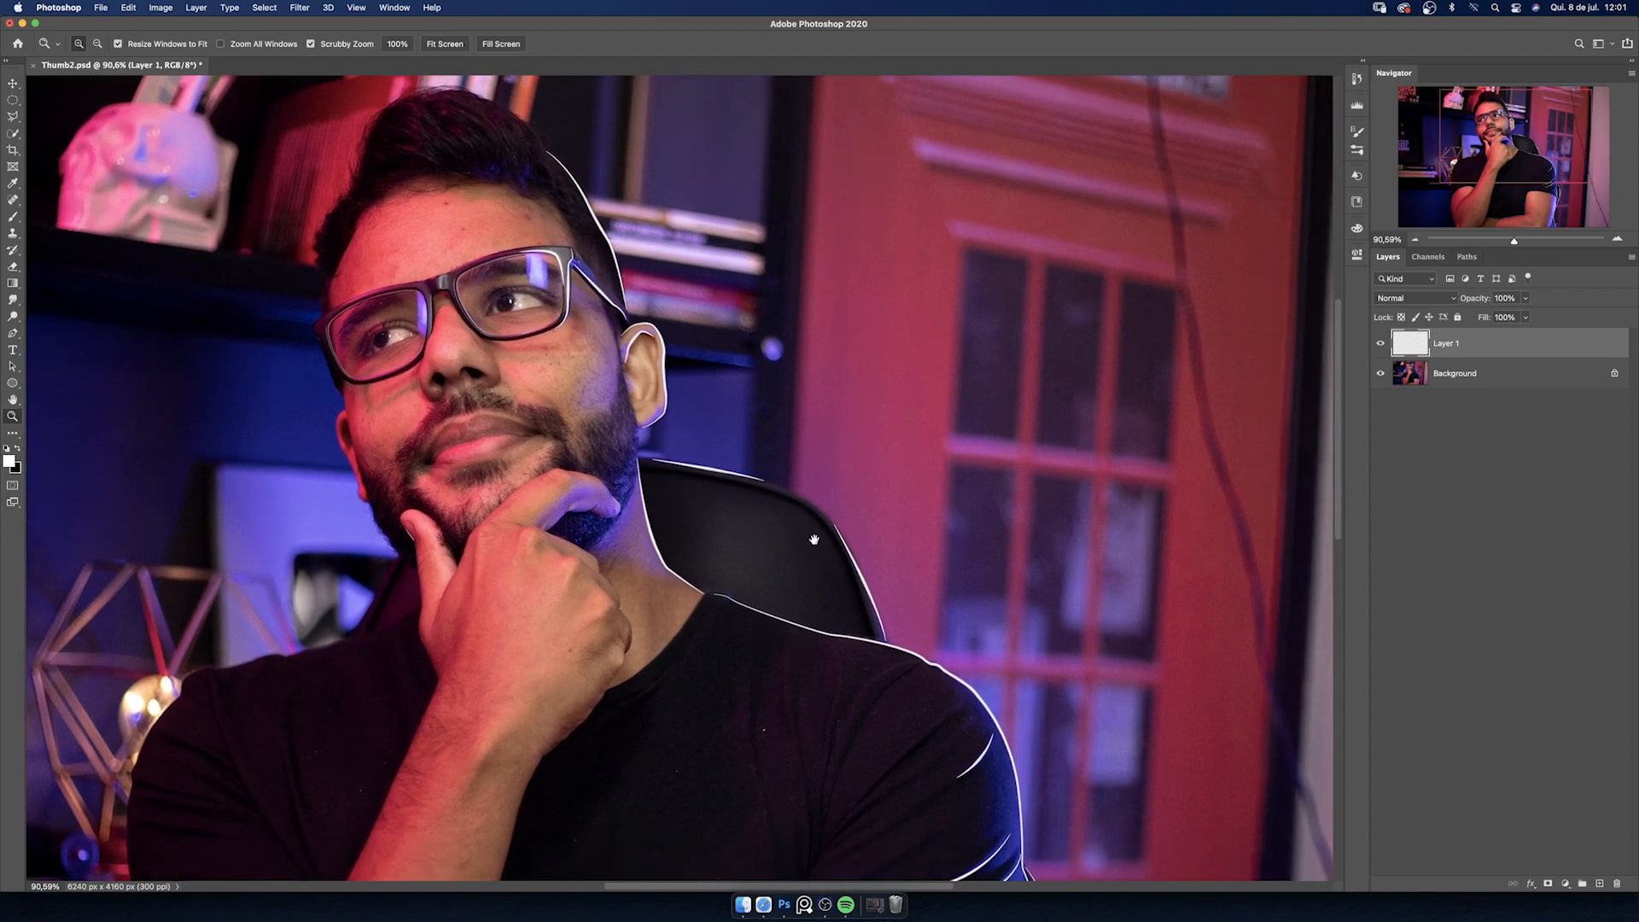
{"action": "left_click", "coordinate": [1526, 318]}
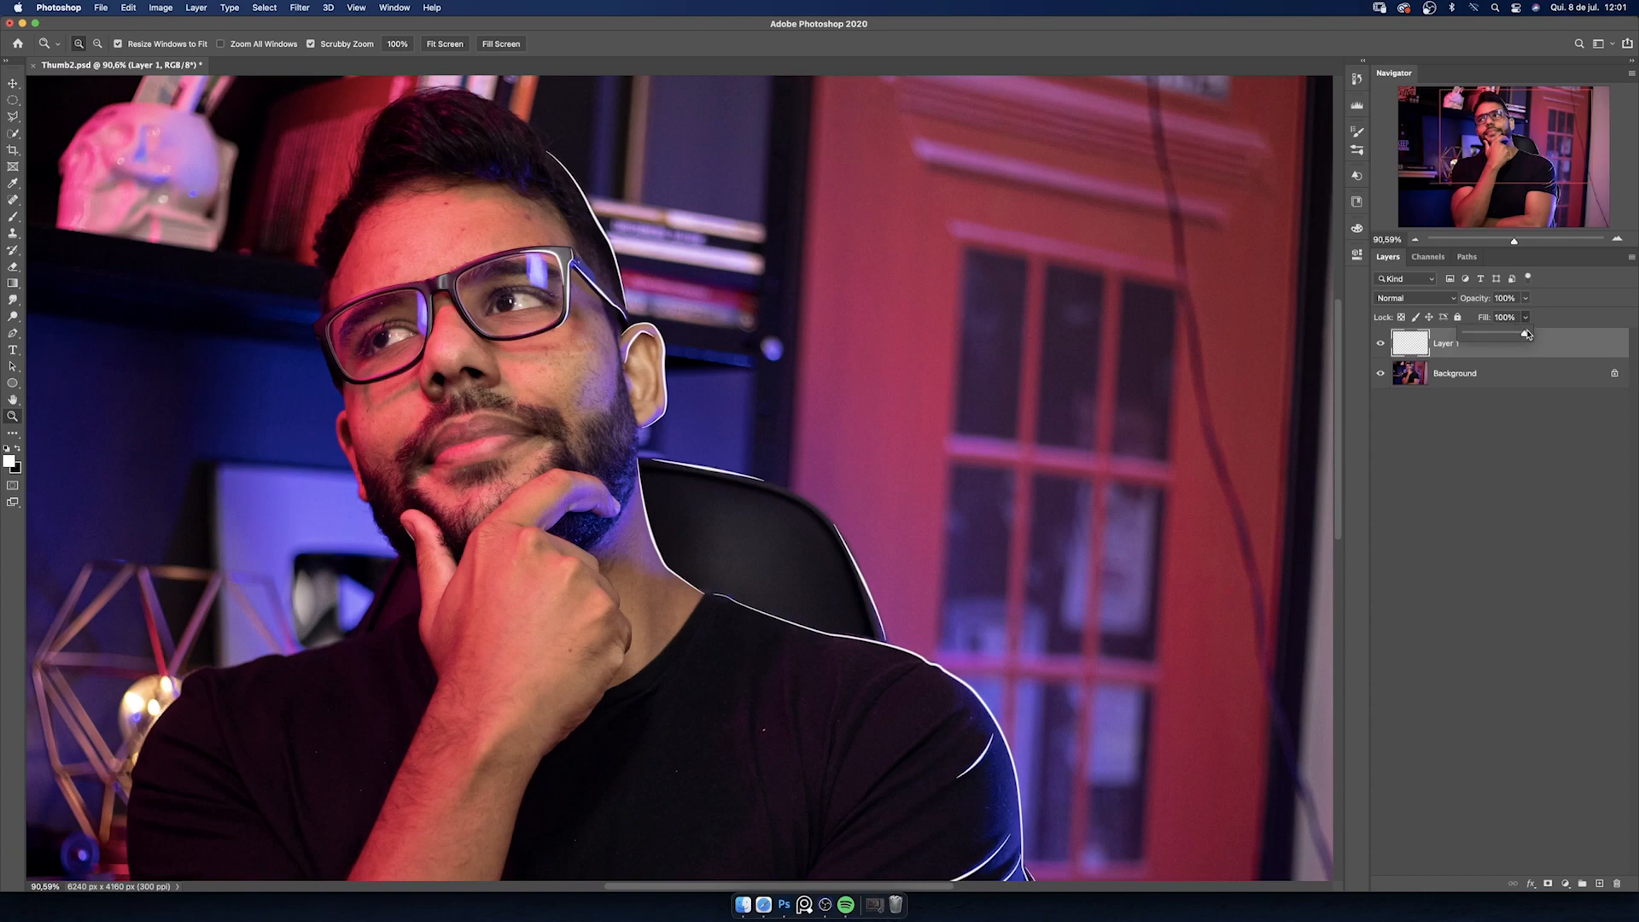
{"action": "left_click_drag", "start_coordinate": [1528, 335], "coordinate": [1465, 331]}
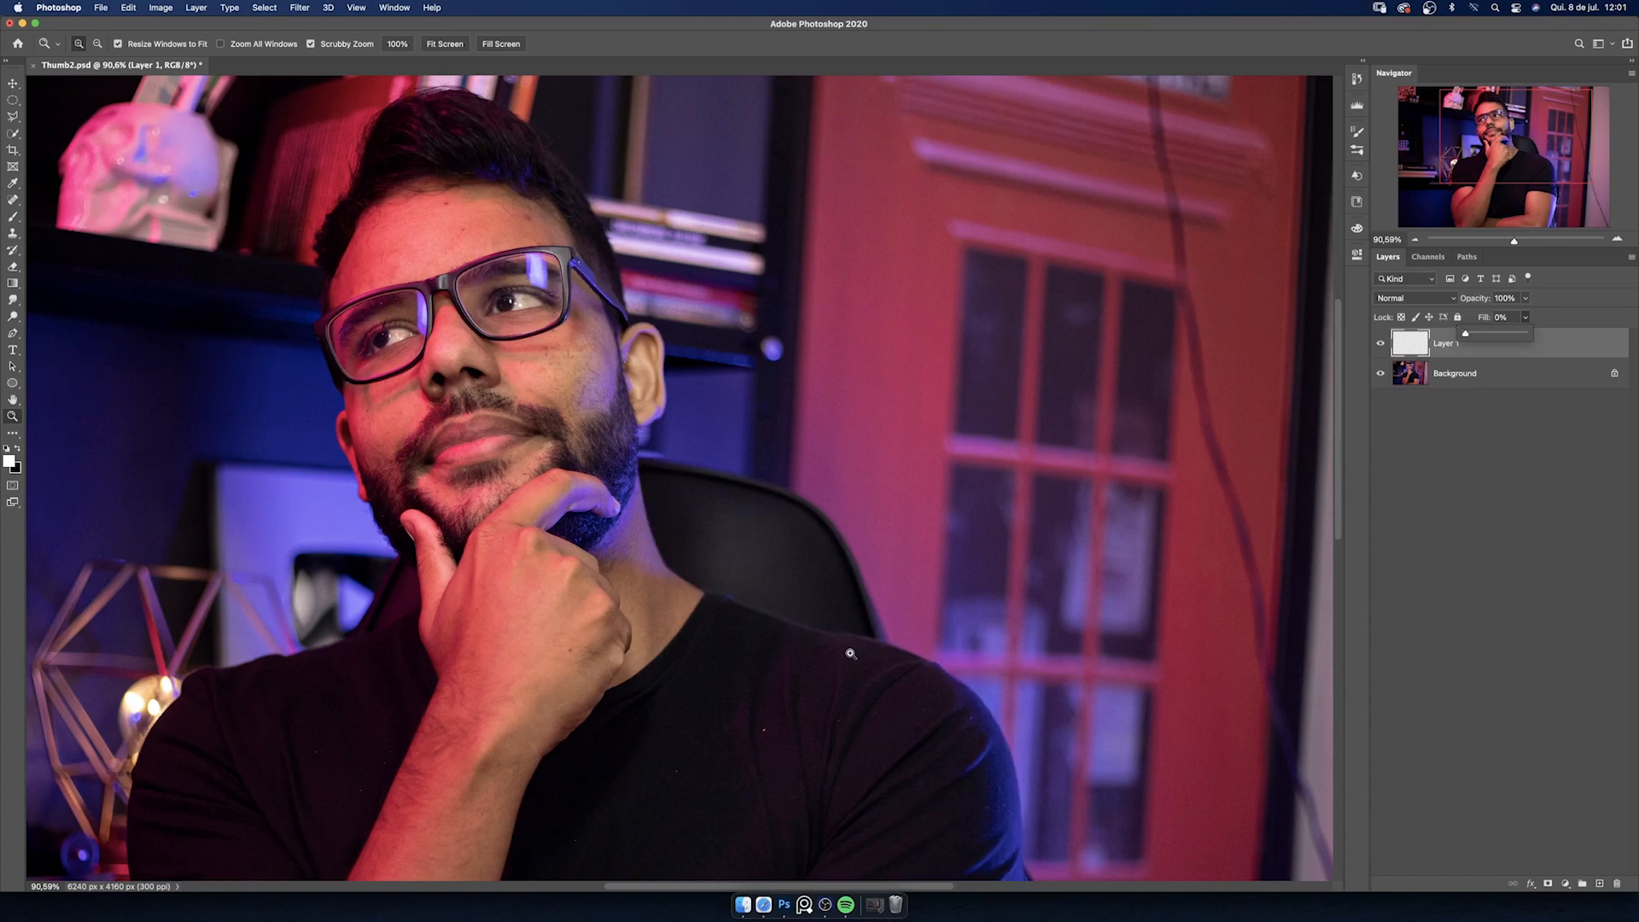
- Add a Color Overlay effect to Layer 1 and set its color to blue (#2505ed)
{"action": "left_click", "coordinate": [1593, 341]}
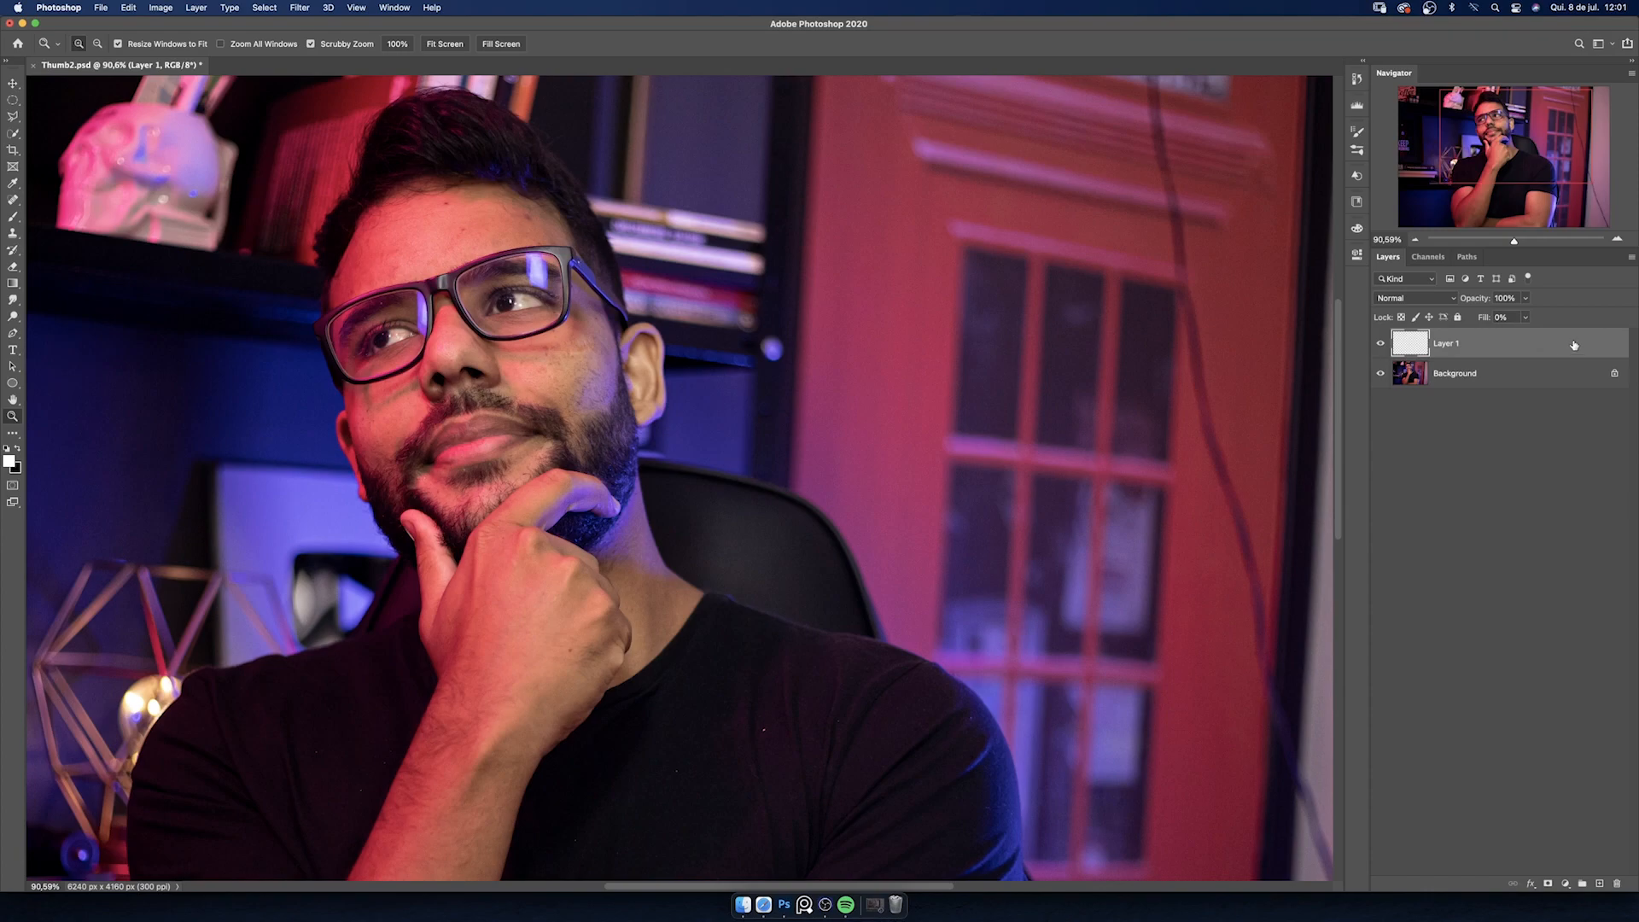
{"action": "double_click", "coordinate": [1522, 347]}
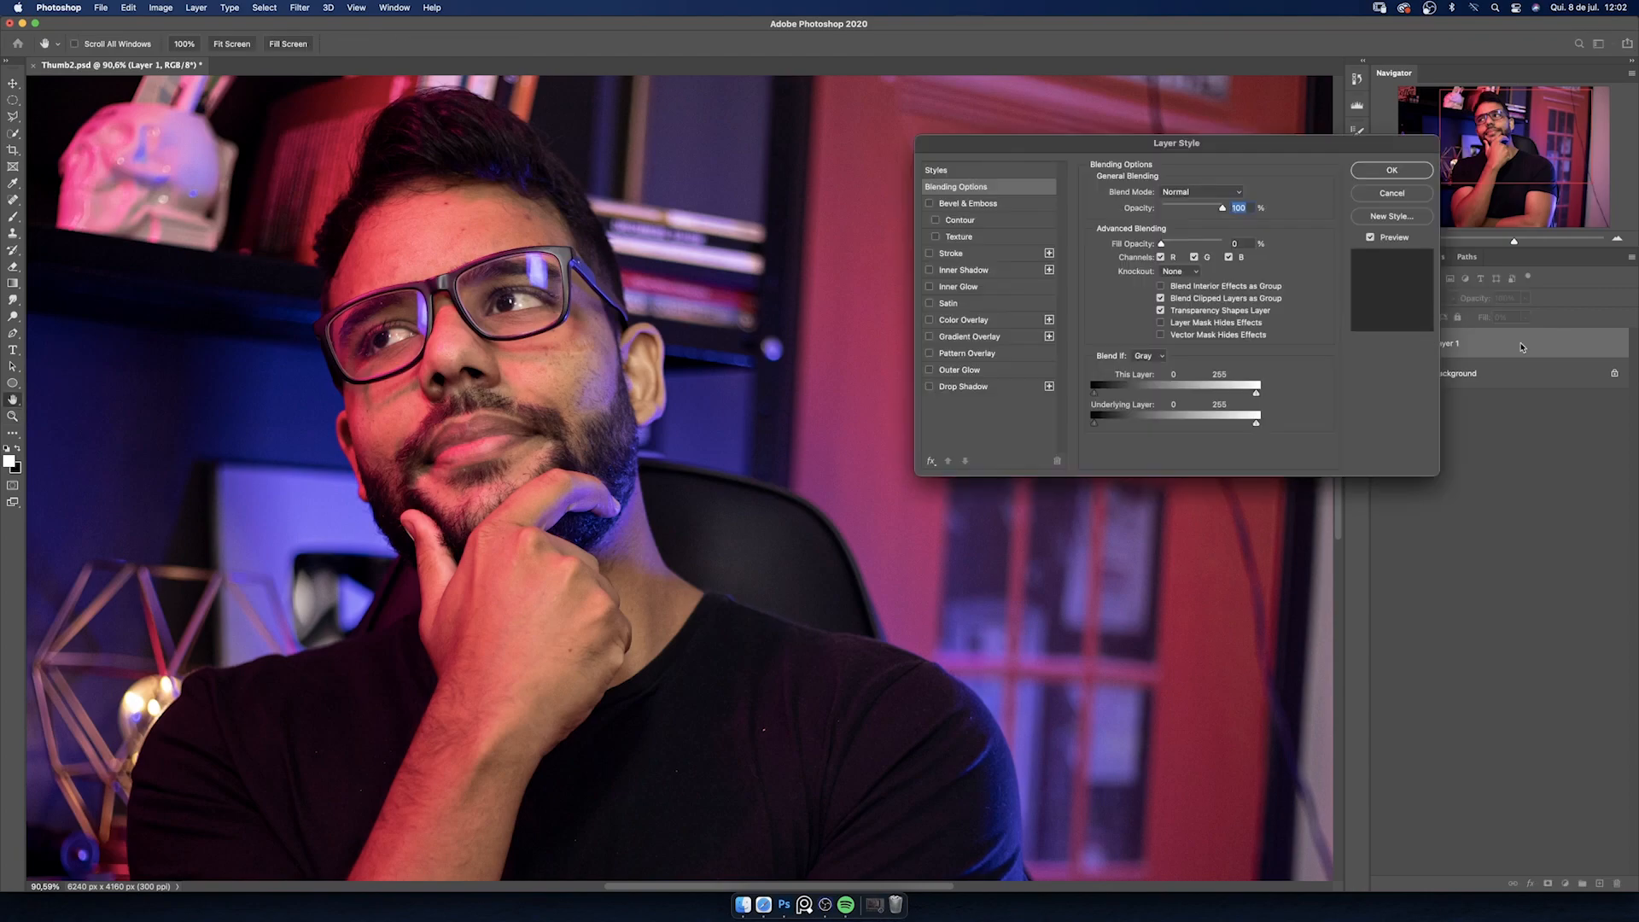
{"action": "left_click_drag", "start_coordinate": [1167, 152], "coordinate": [1210, 43]}
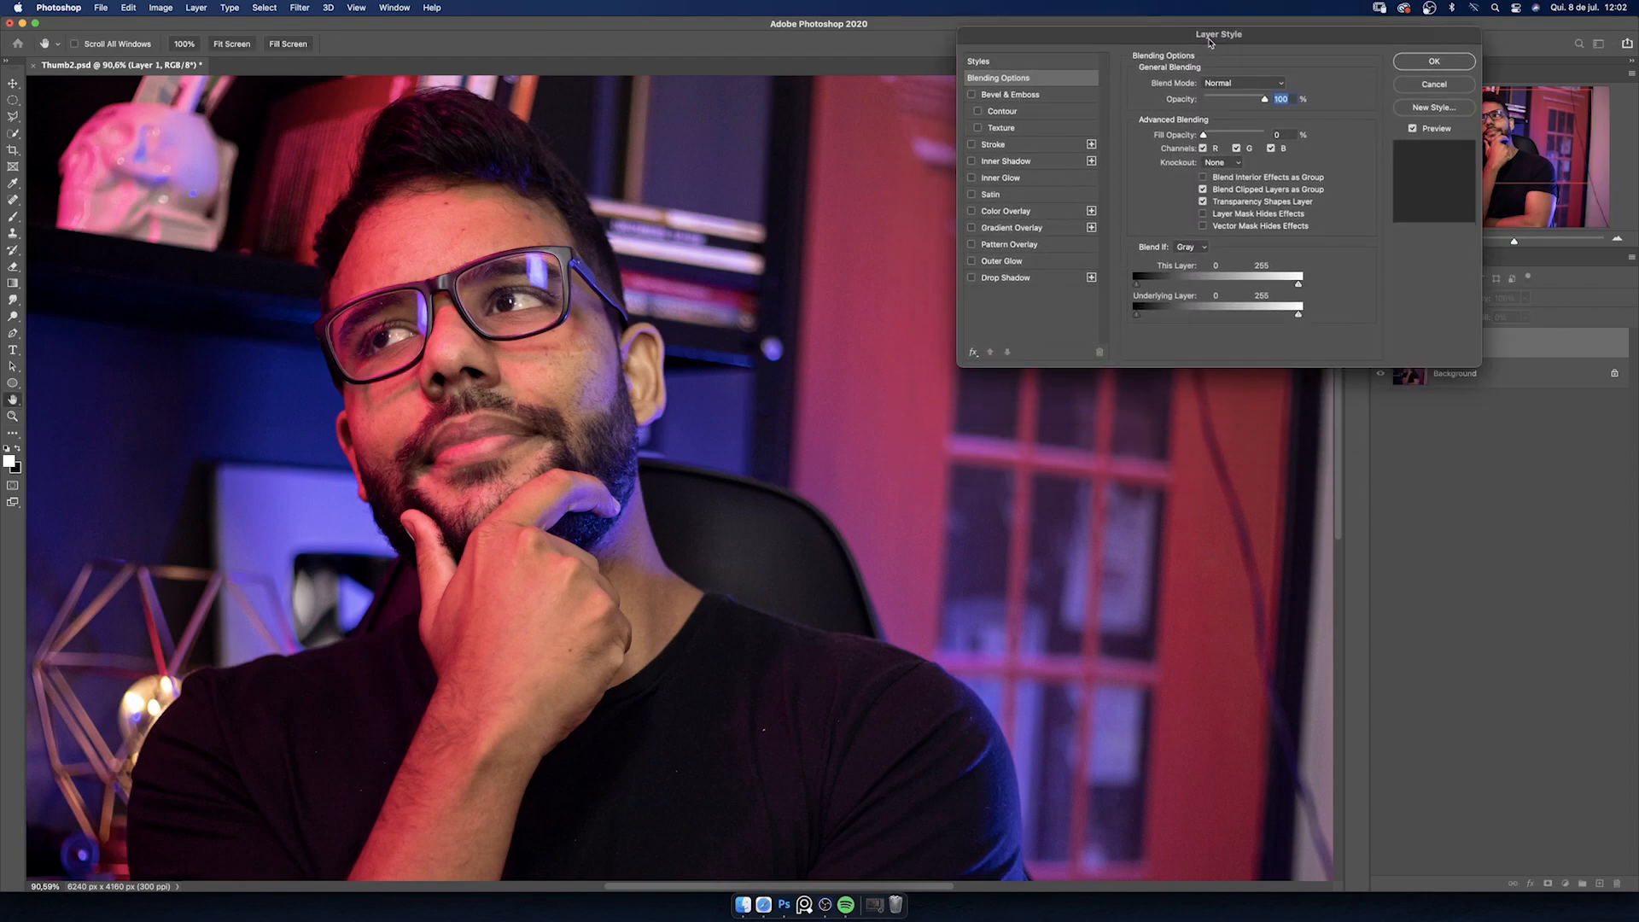
{"action": "left_click", "coordinate": [972, 212]}
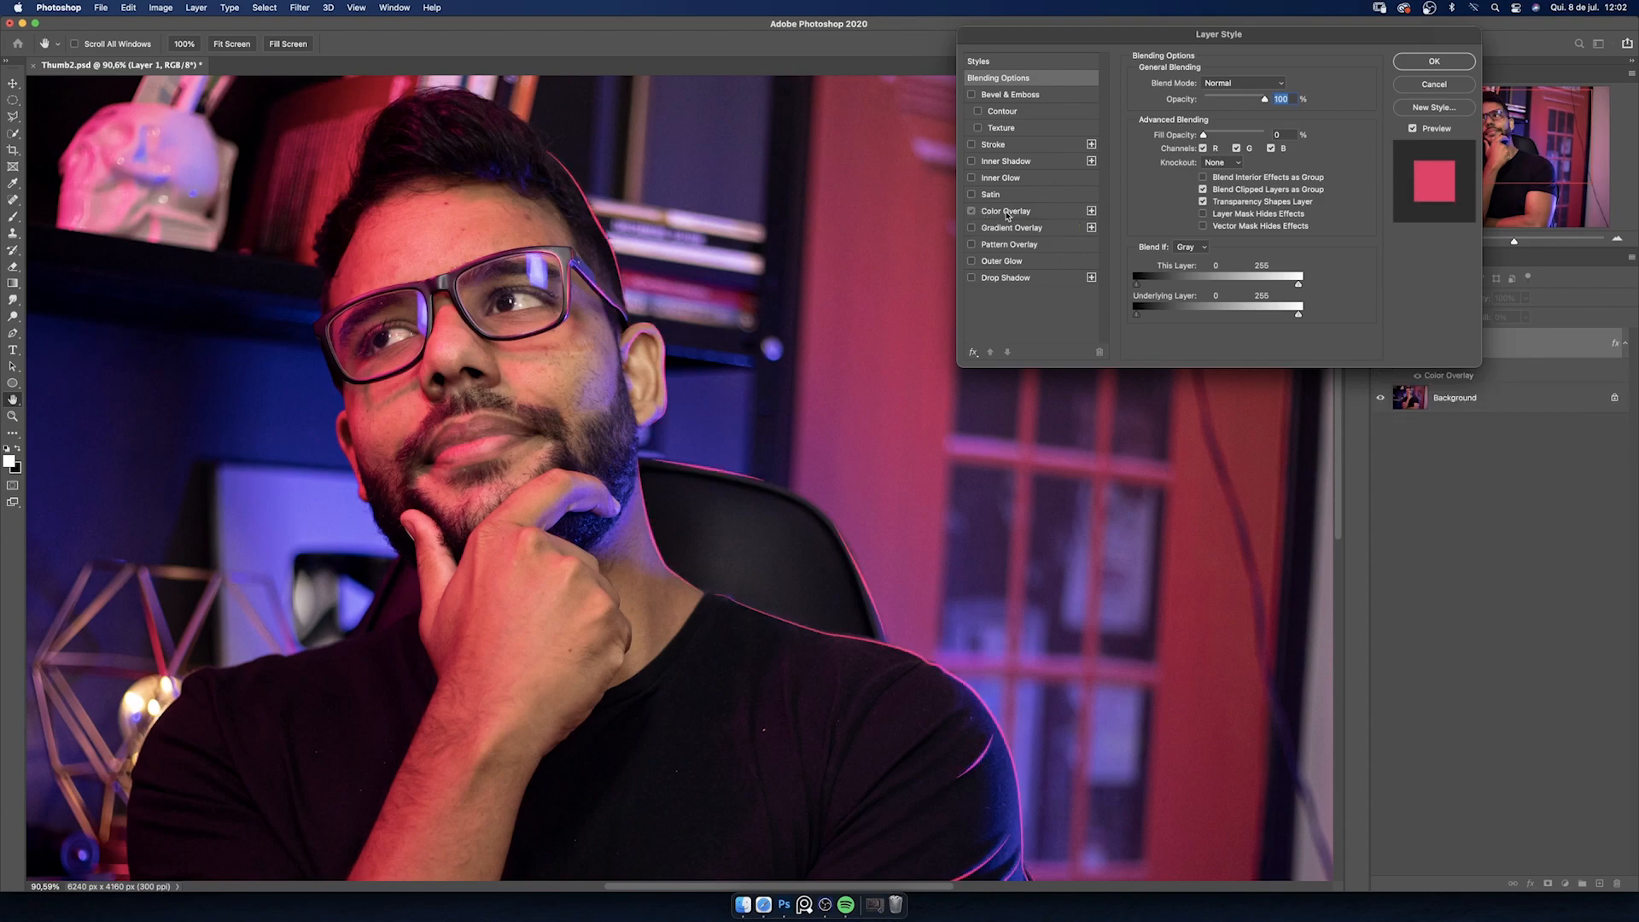
{"action": "left_click", "coordinate": [1009, 212]}
{"action": "left_click", "coordinate": [1277, 87]}
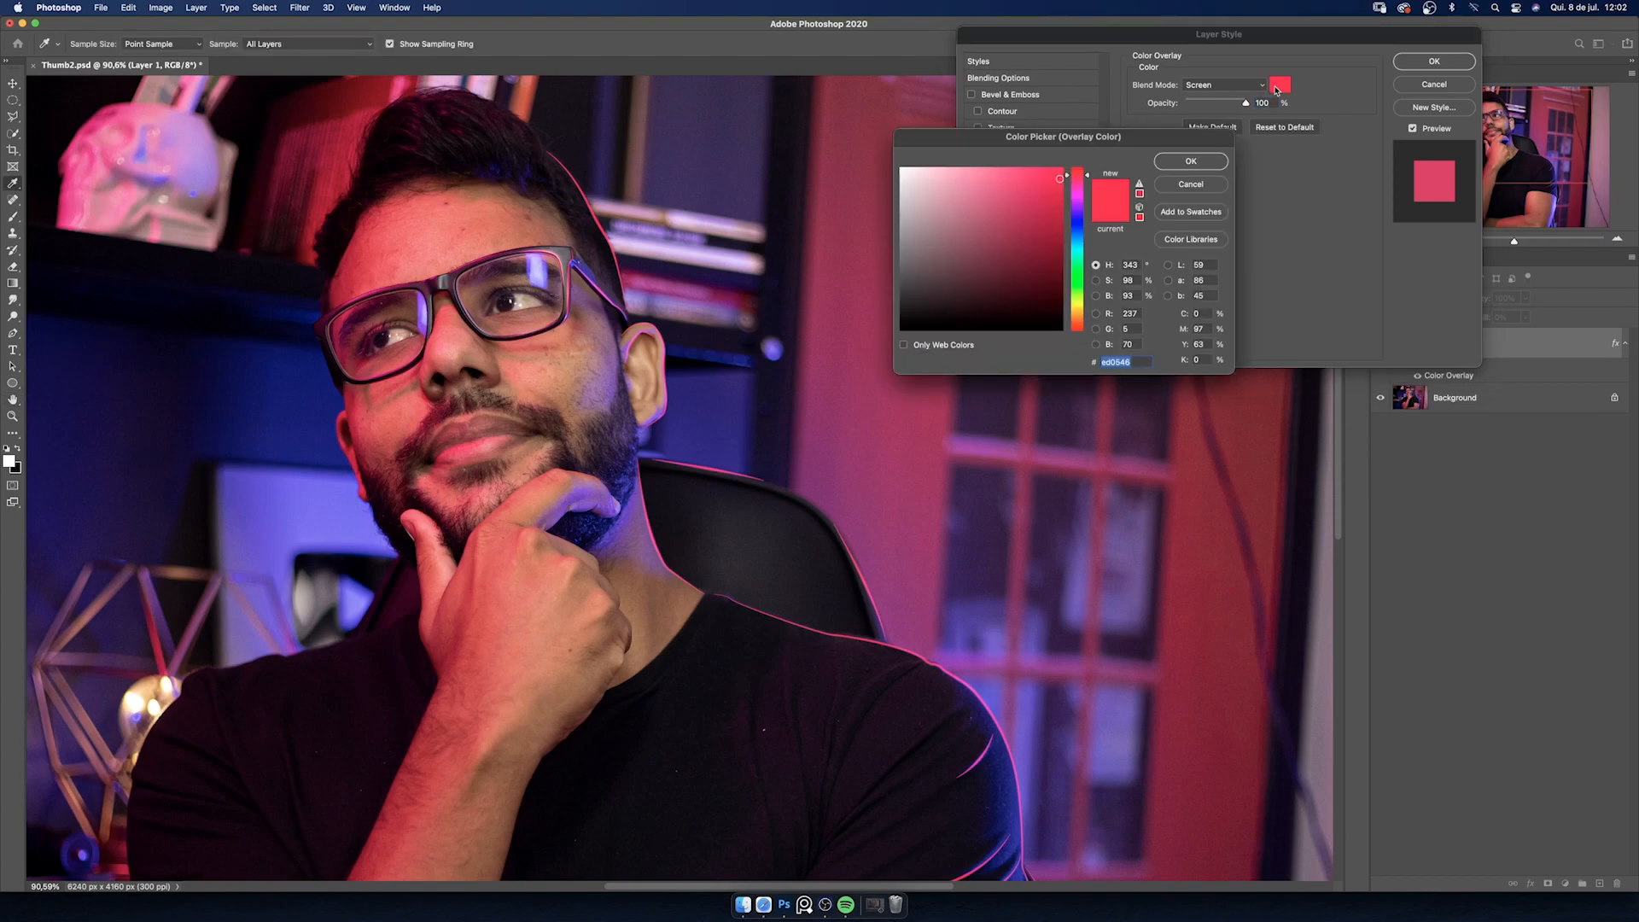
{"action": "left_click_drag", "start_coordinate": [1075, 224], "coordinate": [1067, 217]}
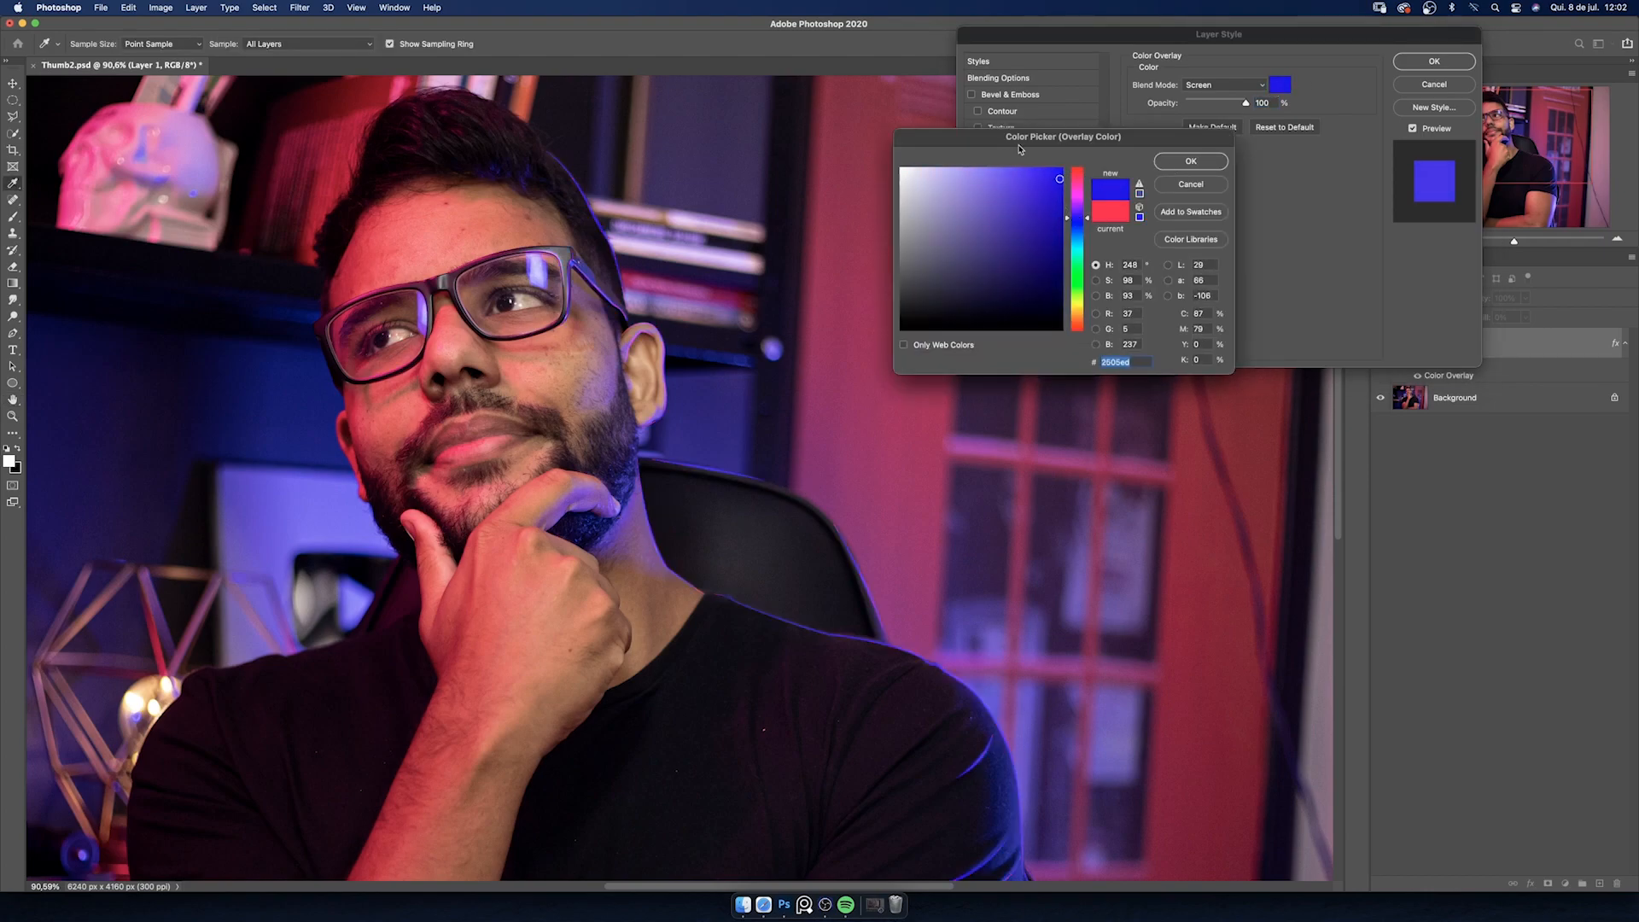
{"action": "left_click", "coordinate": [1195, 161]}
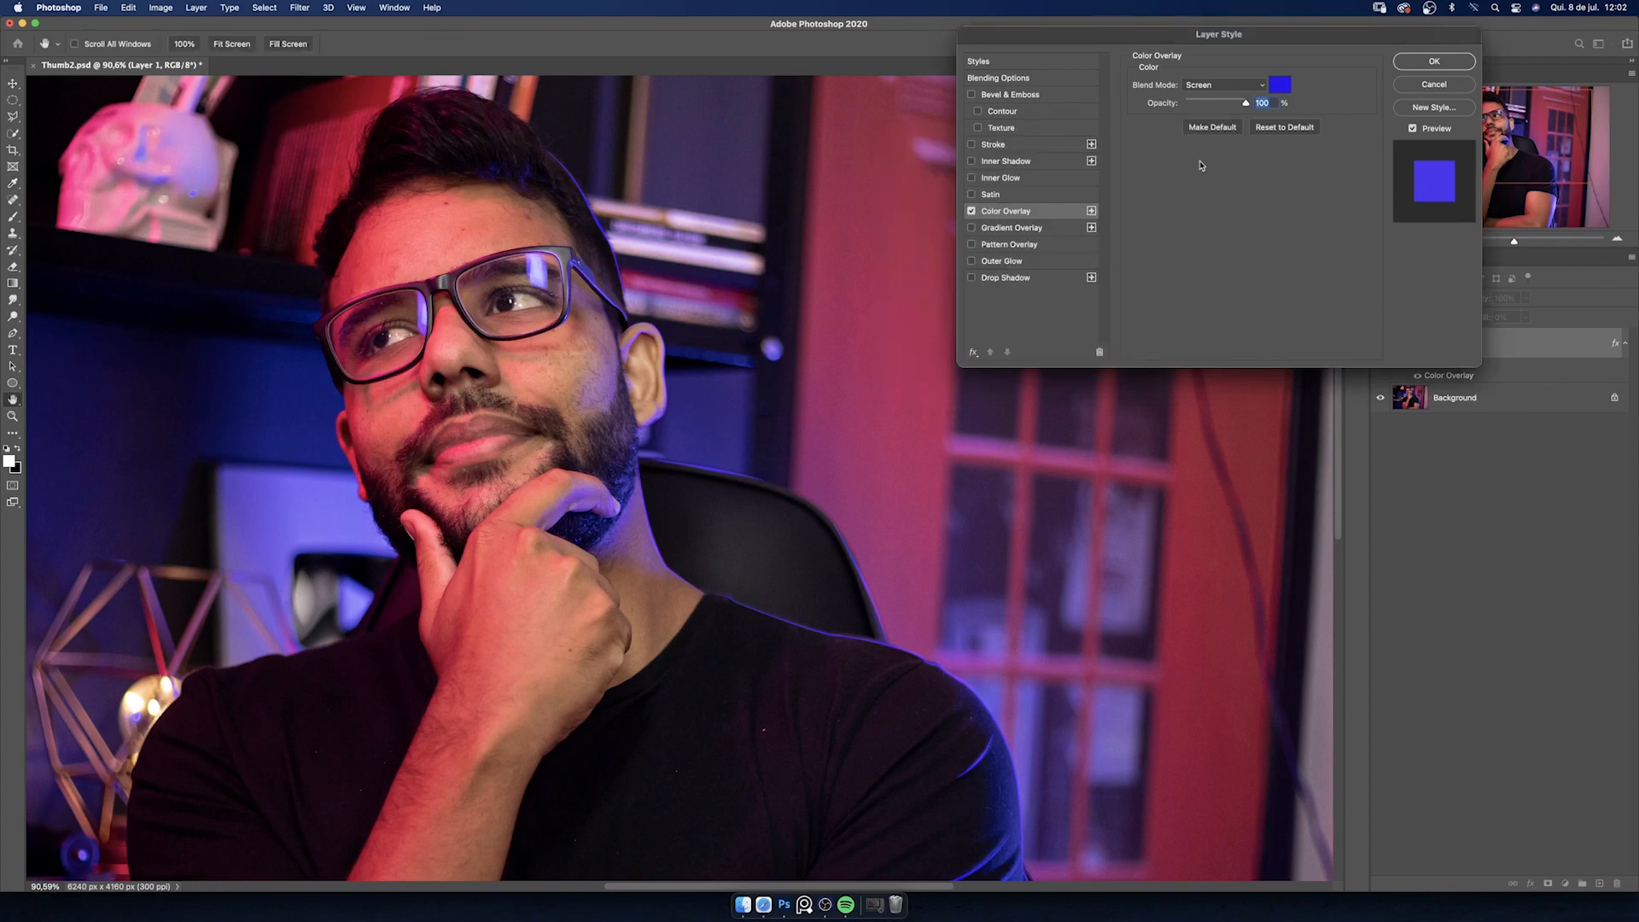
- Add an Outer Glow effect to Layer 1 and change its glow color to a lighter blue
{"action": "left_click", "coordinate": [972, 262]}
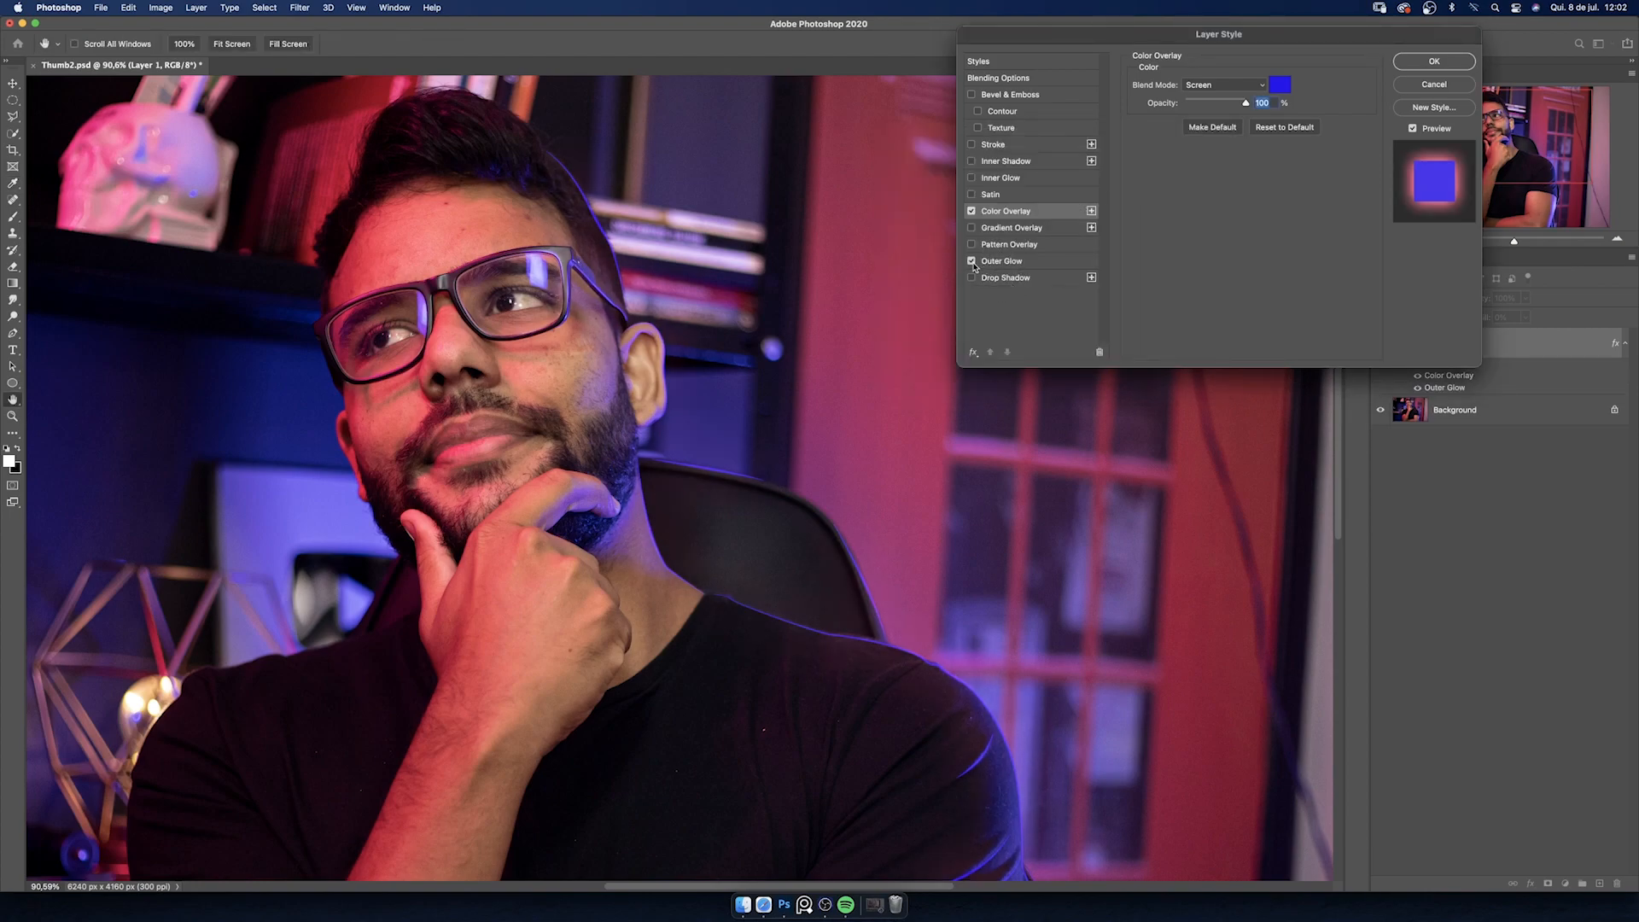
{"action": "left_click", "coordinate": [1018, 265]}
{"action": "left_click", "coordinate": [1165, 137]}
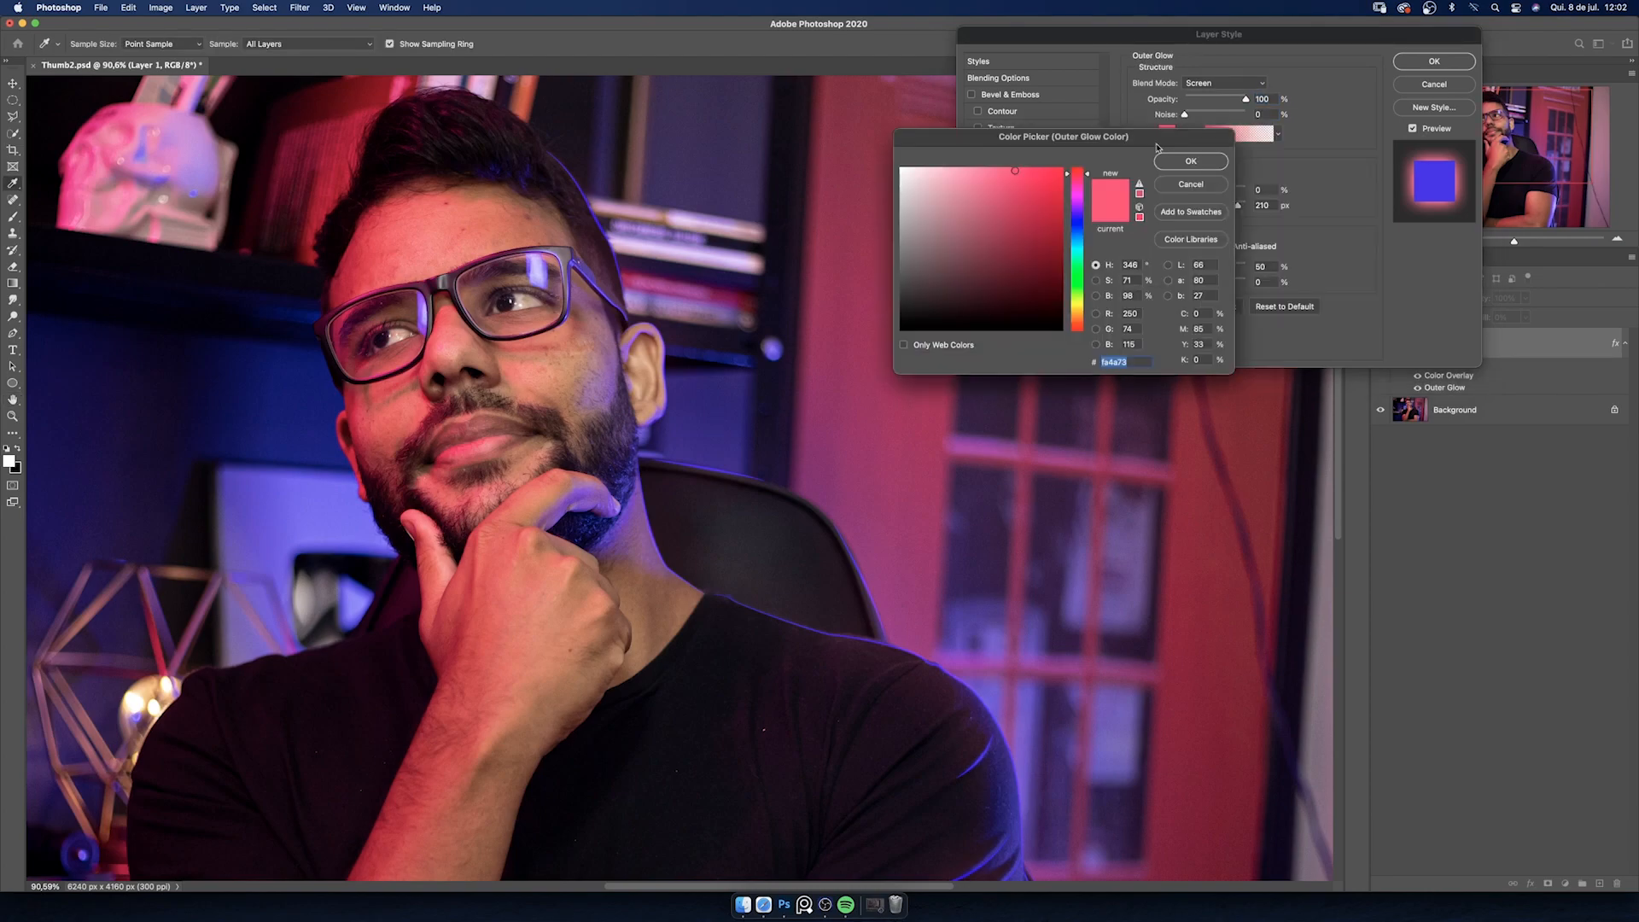
{"action": "left_click", "coordinate": [1074, 222]}
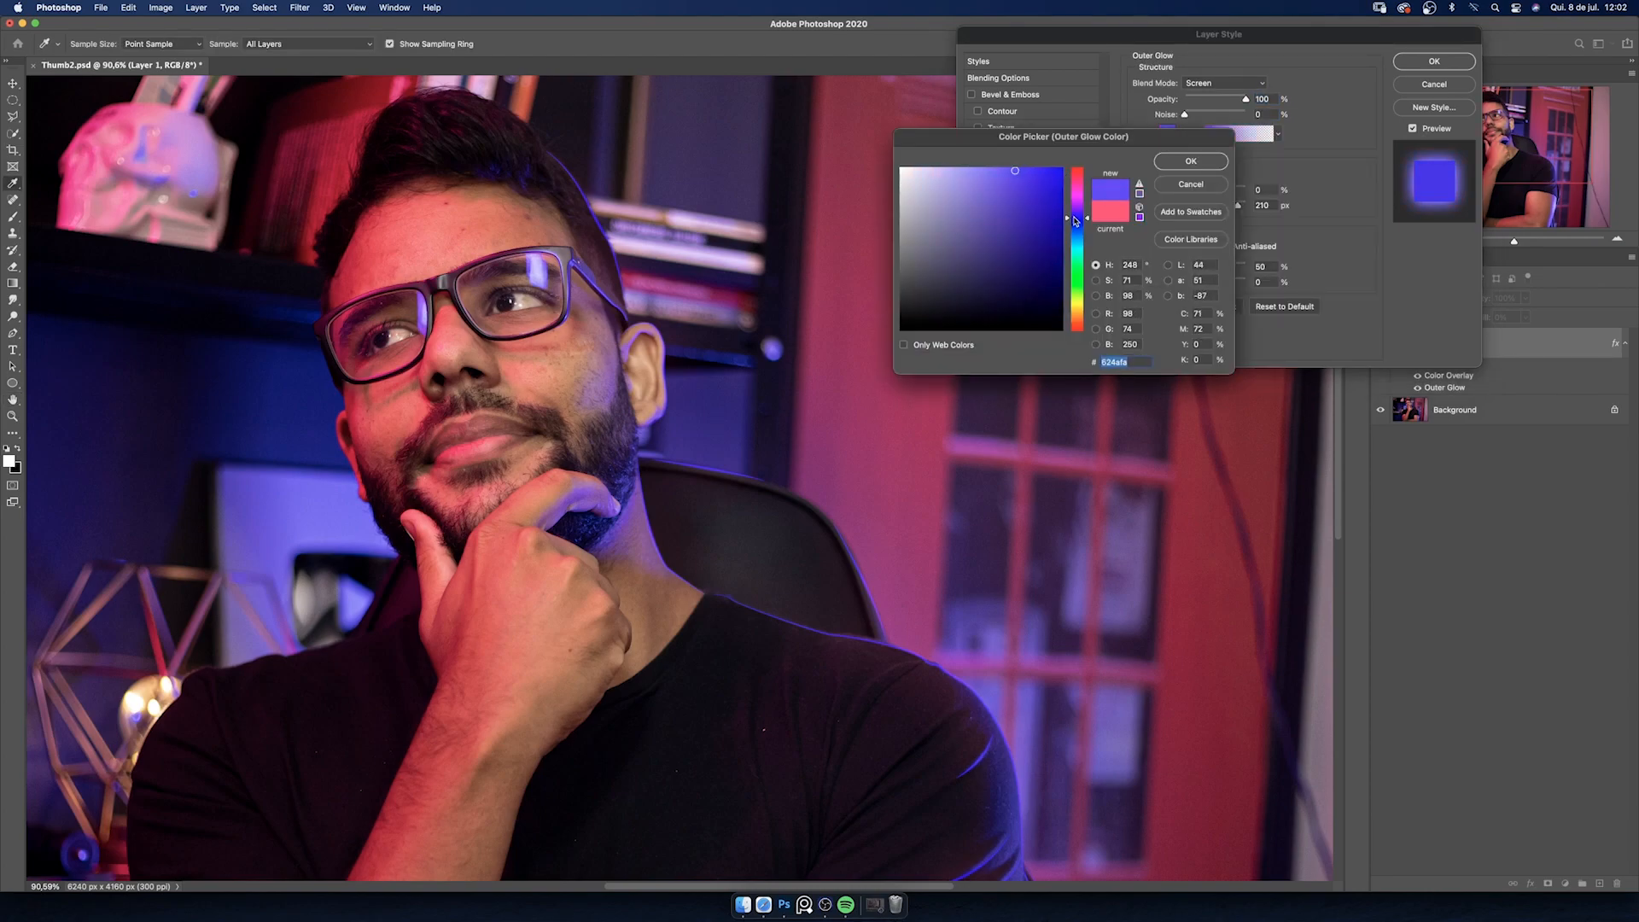
{"action": "left_click", "coordinate": [1214, 163]}
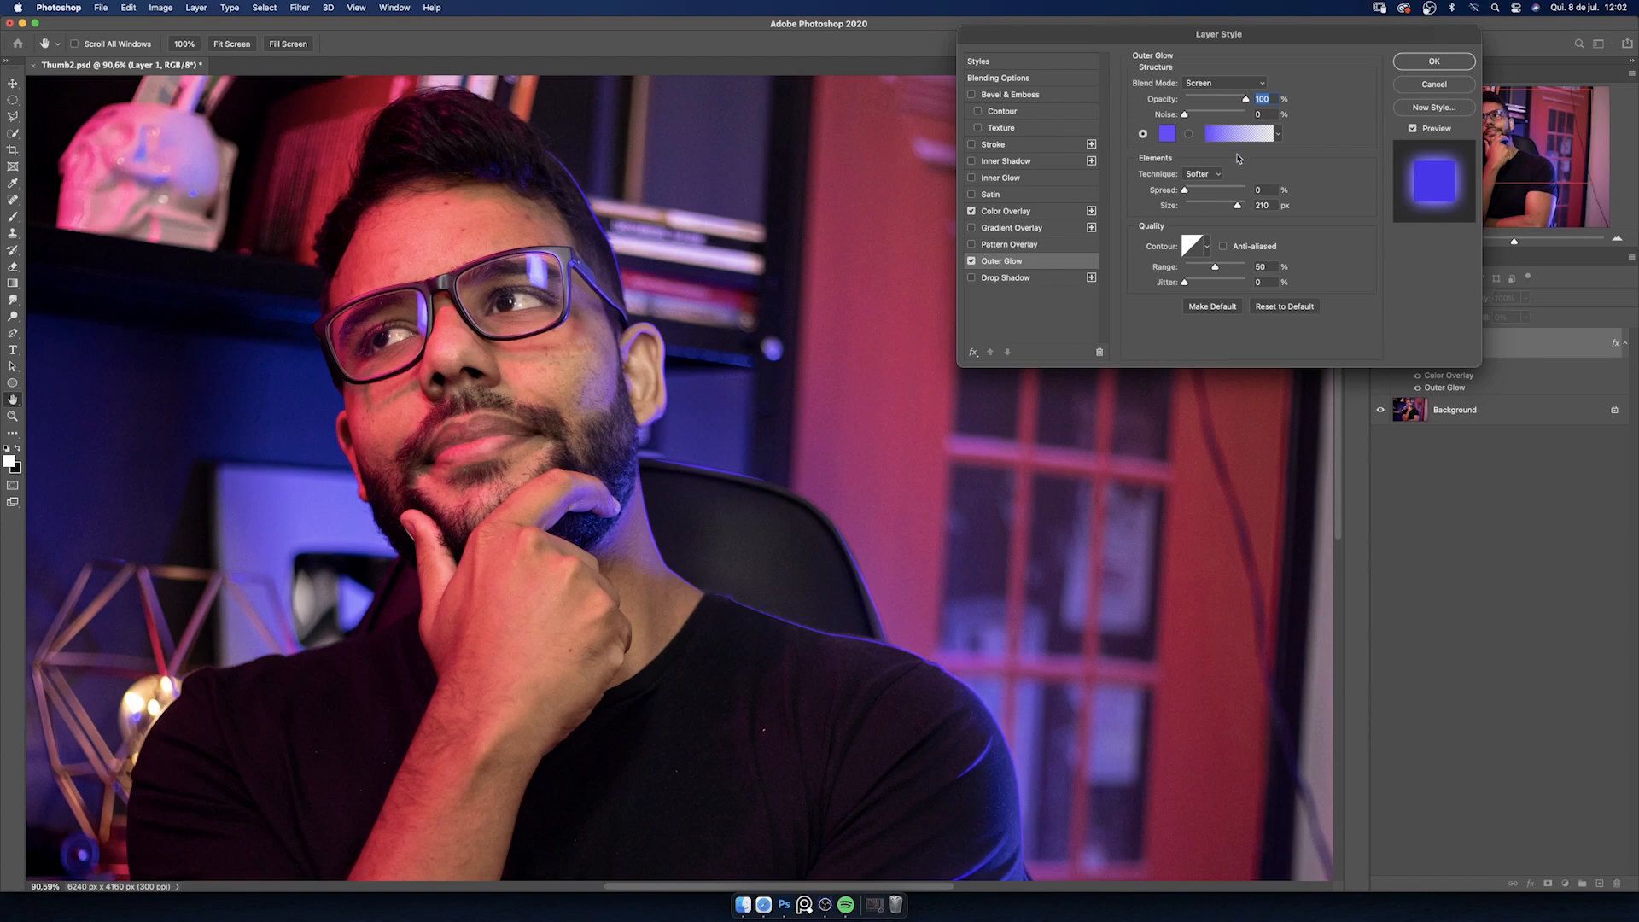
- Reduce the Outer Glow size to 79 px and apply the layer style to Layer 1
{"action": "left_click_drag", "start_coordinate": [1238, 209], "coordinate": [1208, 214]}
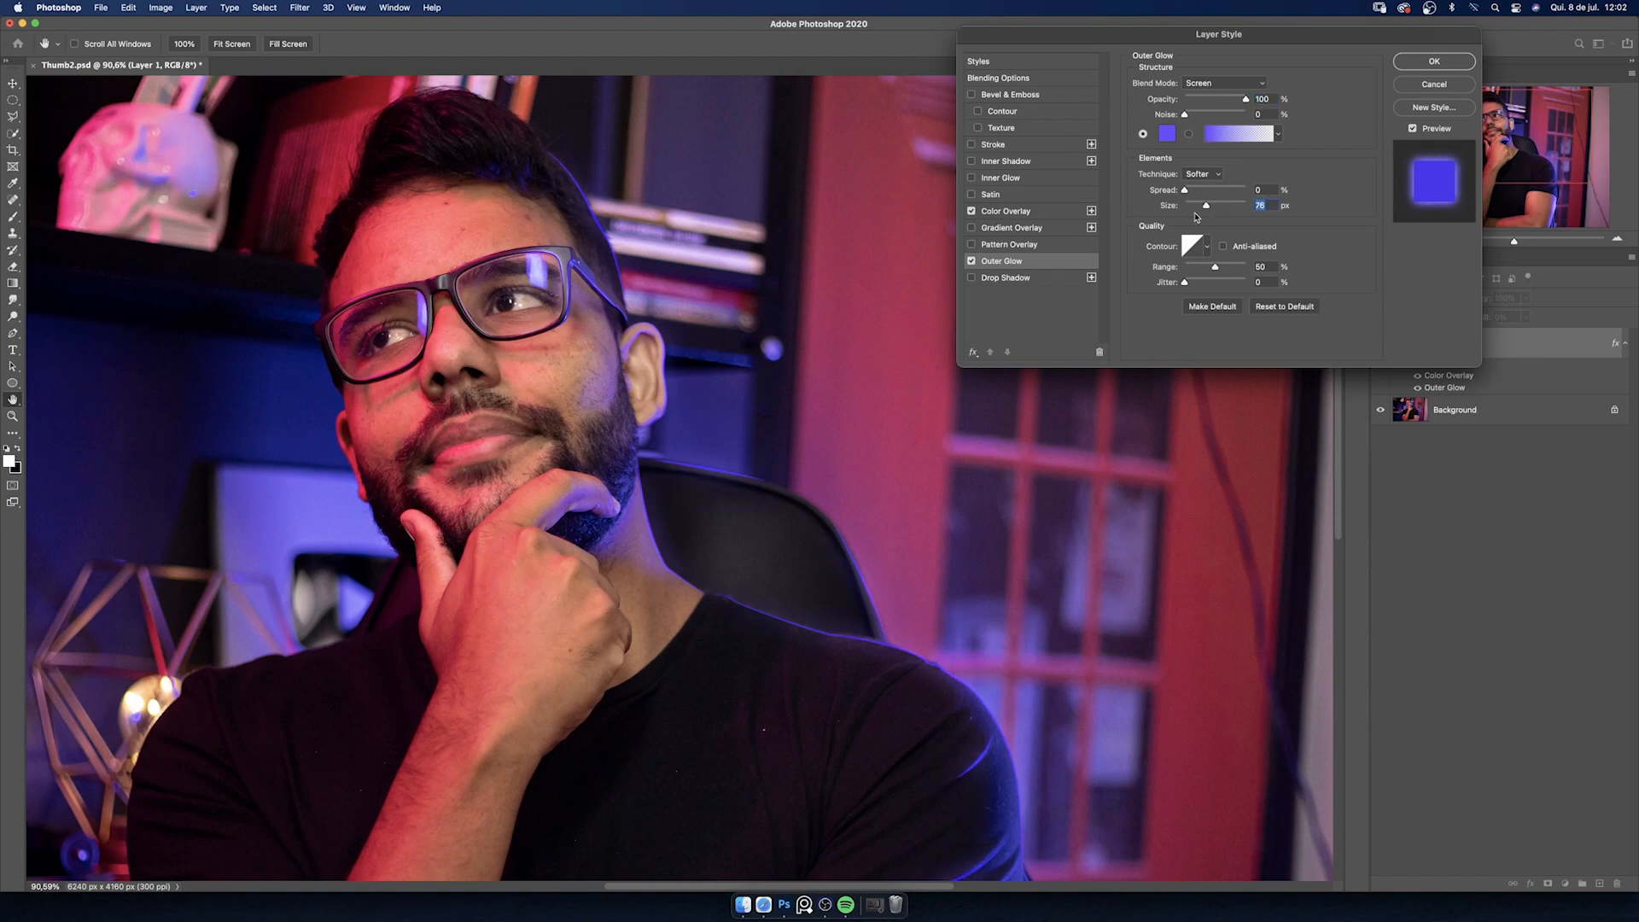
{"action": "left_click_drag", "start_coordinate": [1206, 206], "coordinate": [1206, 210]}
{"action": "left_click_drag", "start_coordinate": [837, 681], "coordinate": [815, 490]}
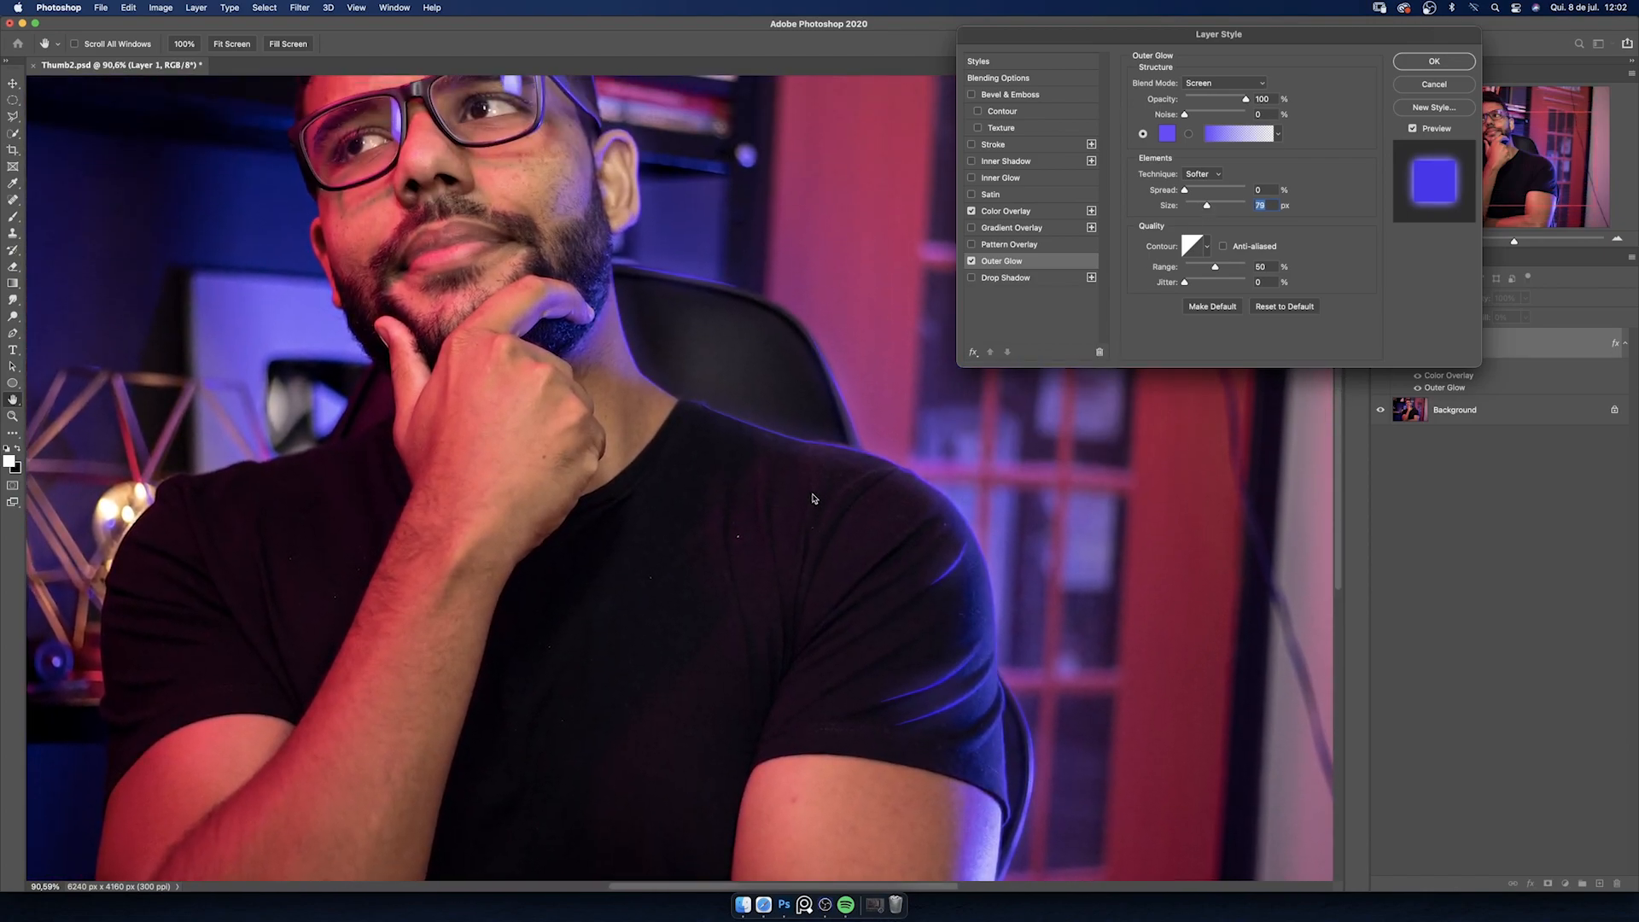
{"action": "left_click", "coordinate": [996, 213]}
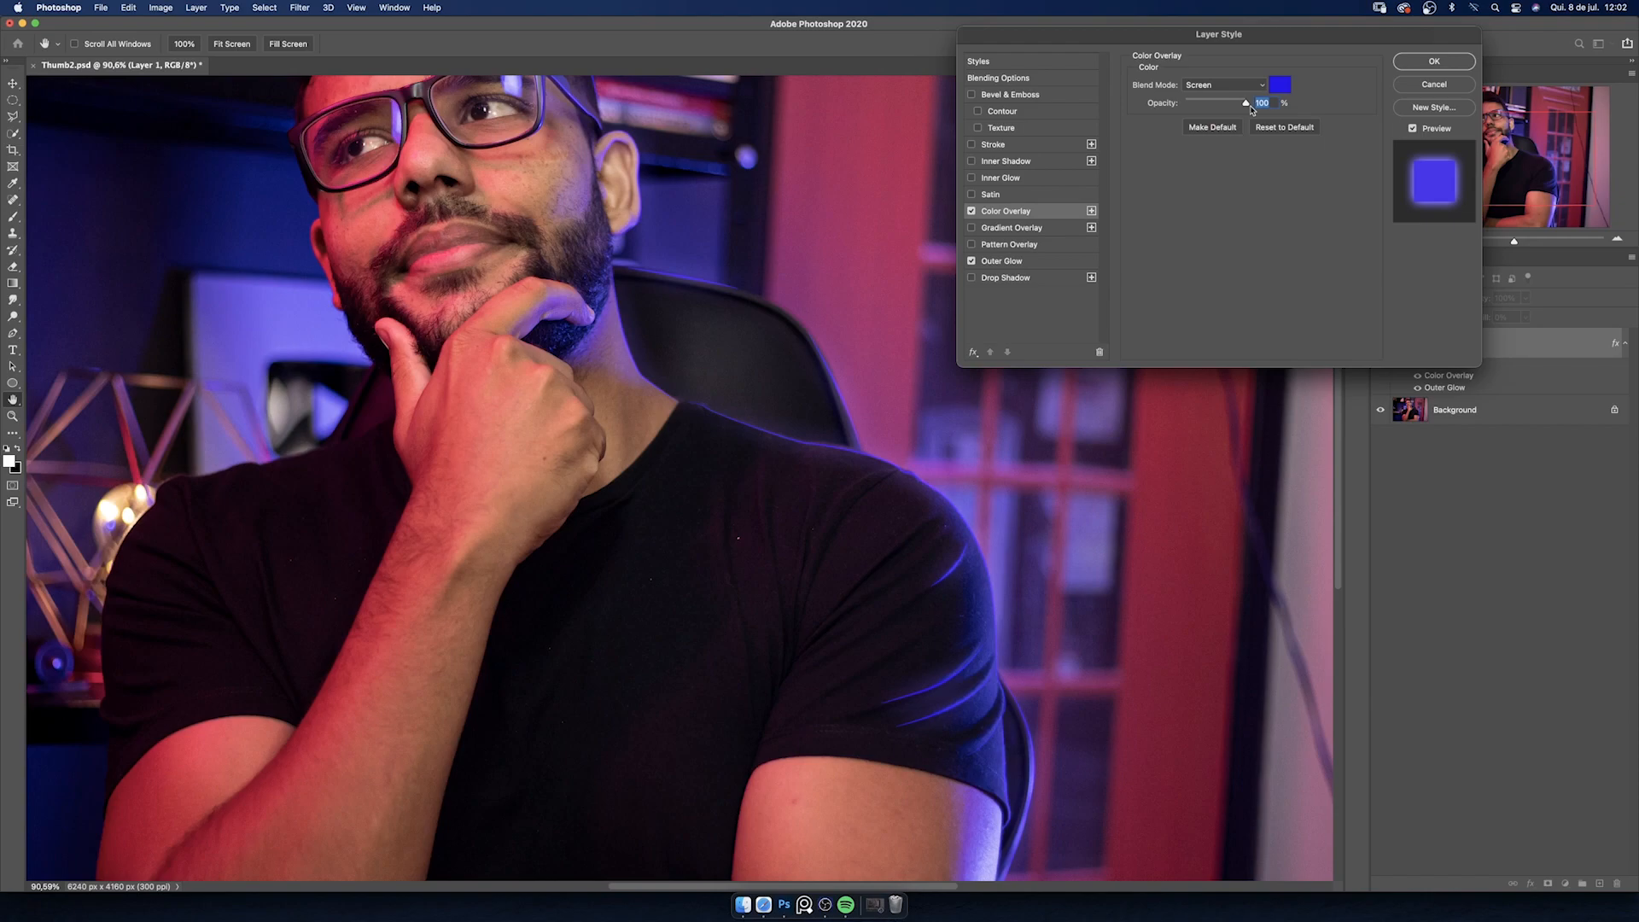
{"action": "left_click", "coordinate": [1432, 62]}
- Soften the outlines on Layer 1 with a Gaussian Blur of 5.0 pixels radius
{"action": "left_click_drag", "start_coordinate": [664, 322], "coordinate": [727, 472]}
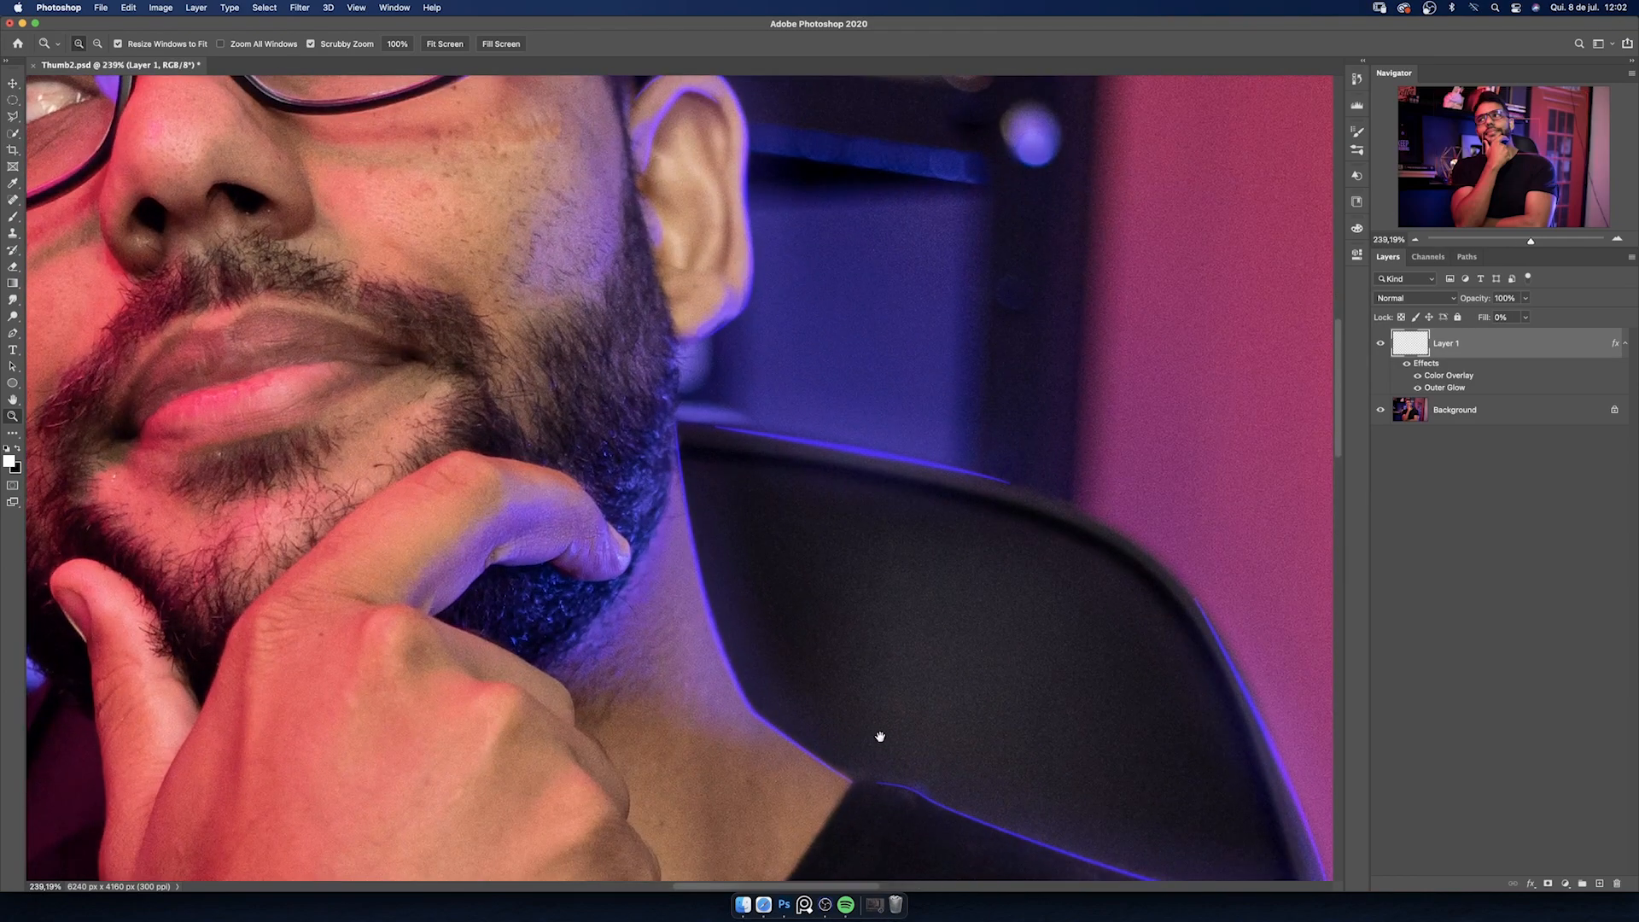
{"action": "left_click_drag", "start_coordinate": [878, 739], "coordinate": [757, 586]}
{"action": "left_click_drag", "start_coordinate": [1028, 721], "coordinate": [818, 552]}
{"action": "mouse_move", "coordinate": [932, 582]}
{"action": "left_mouse_down"}
{"action": "mouse_move", "coordinate": [884, 576]}
{"action": "mouse_move", "coordinate": [958, 586]}
{"action": "left_mouse_up"}
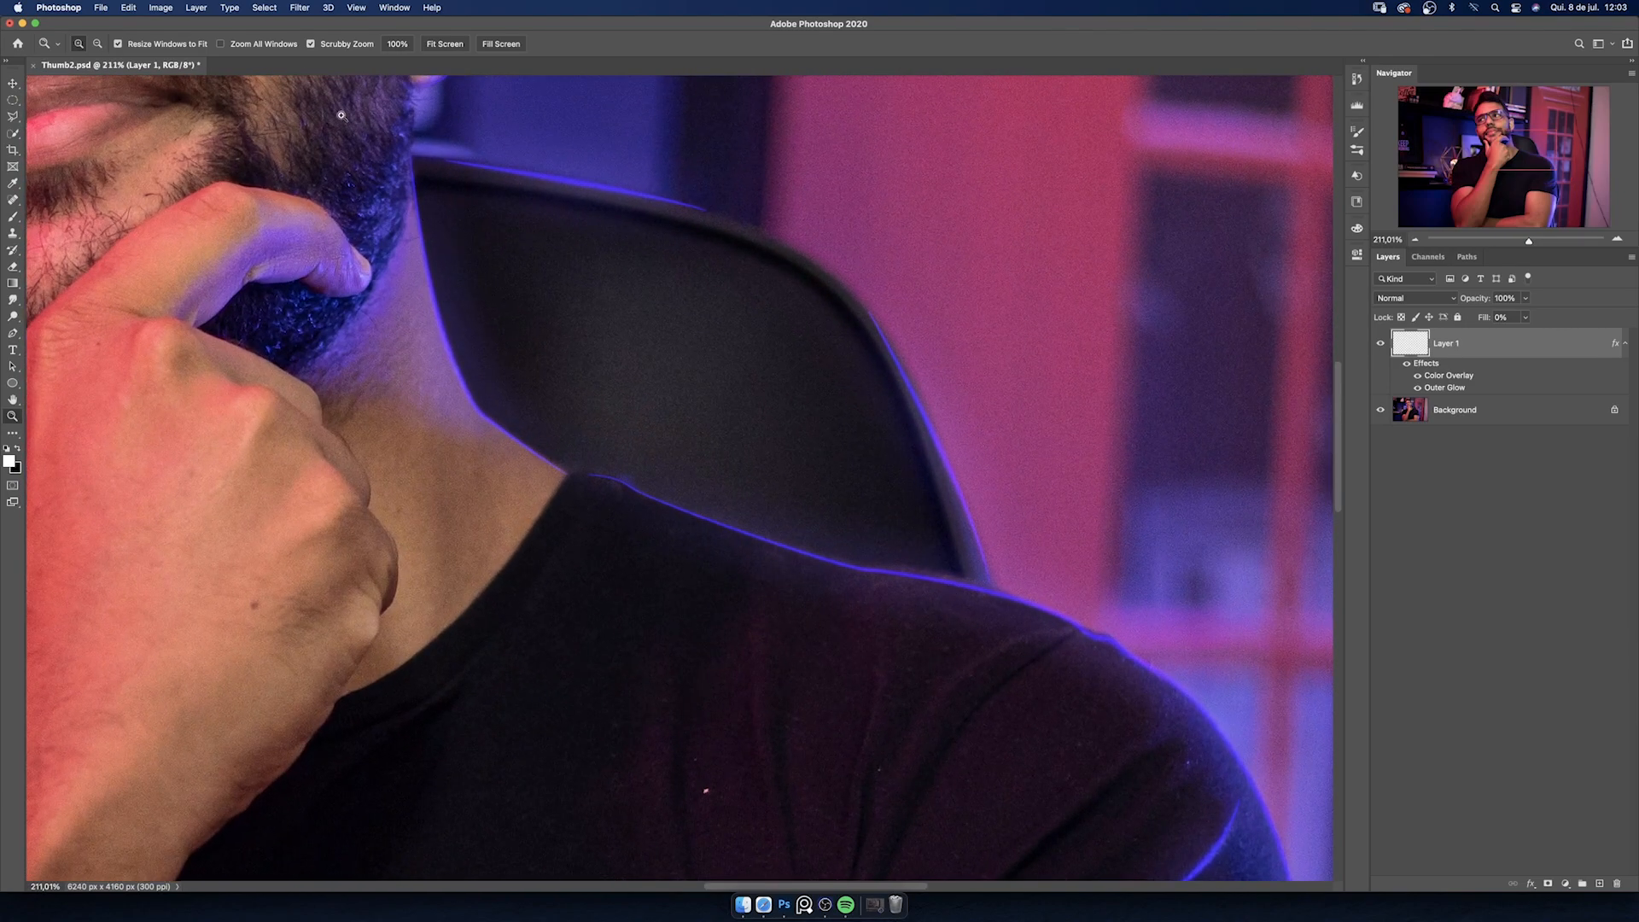
{"action": "left_click", "coordinate": [298, 8]}
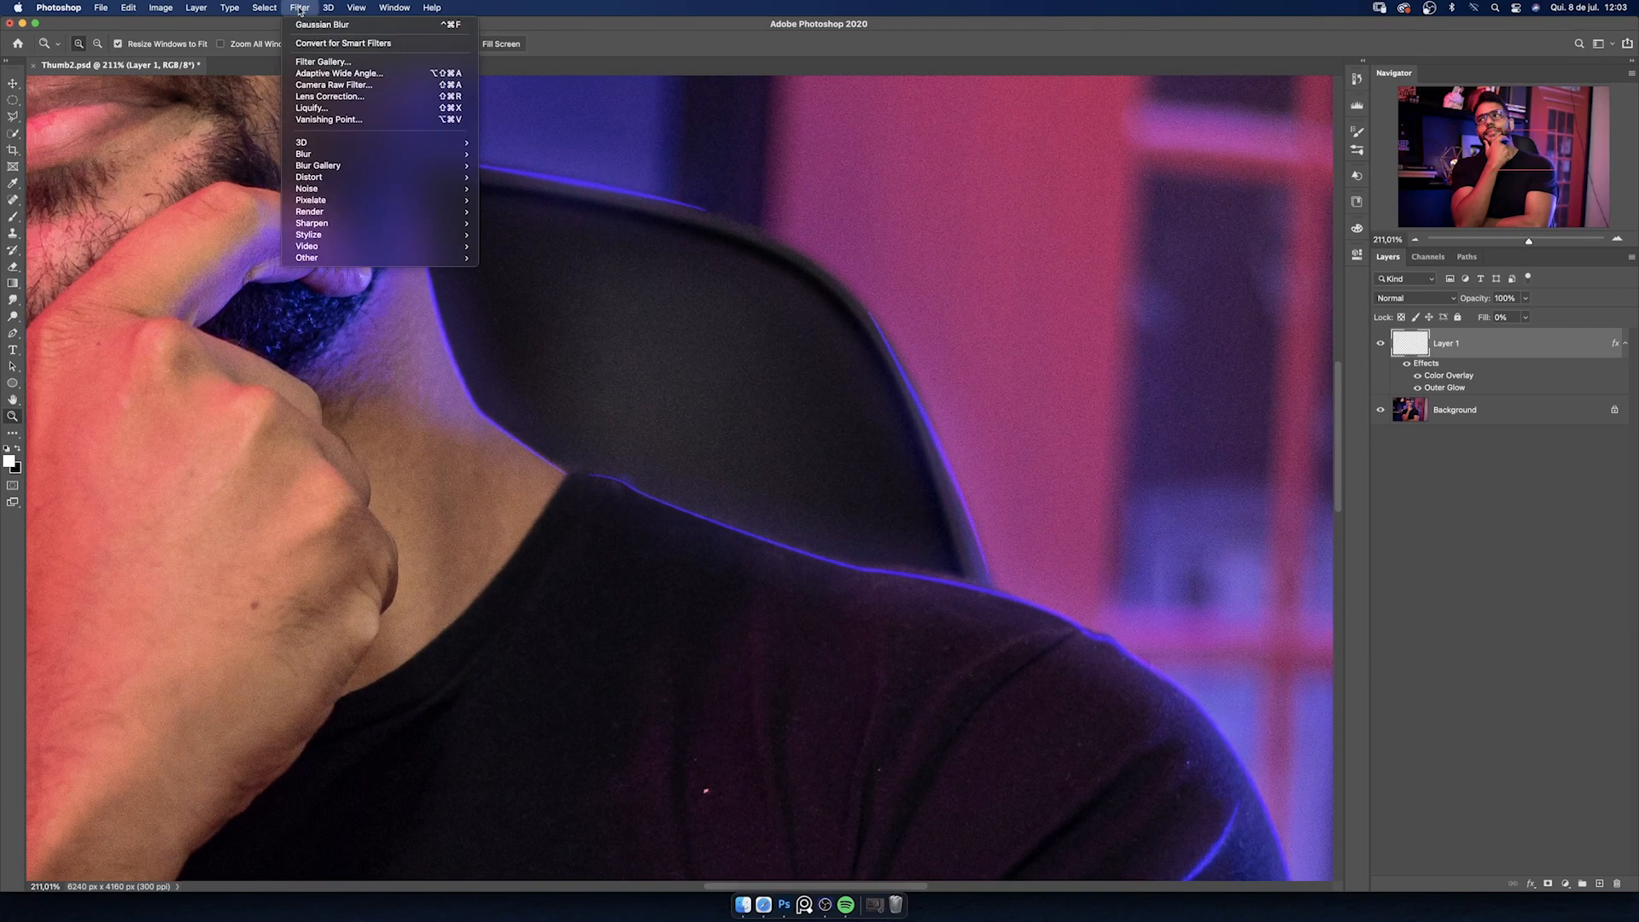
{"action": "mouse_move", "coordinate": [459, 147]}
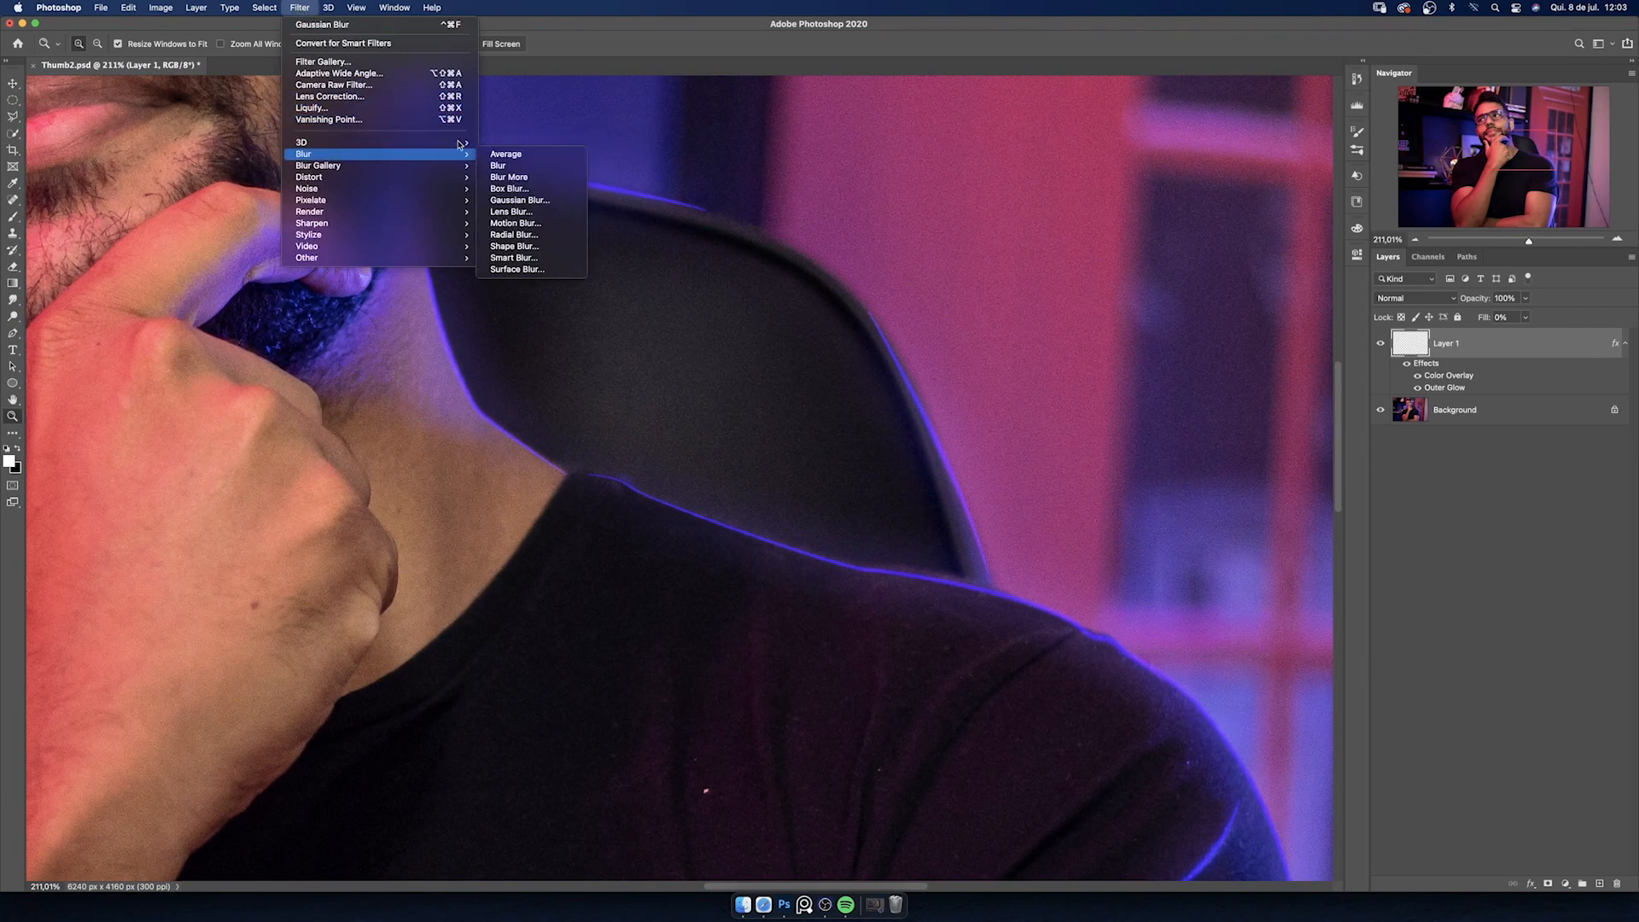
{"action": "left_click", "coordinate": [517, 200]}
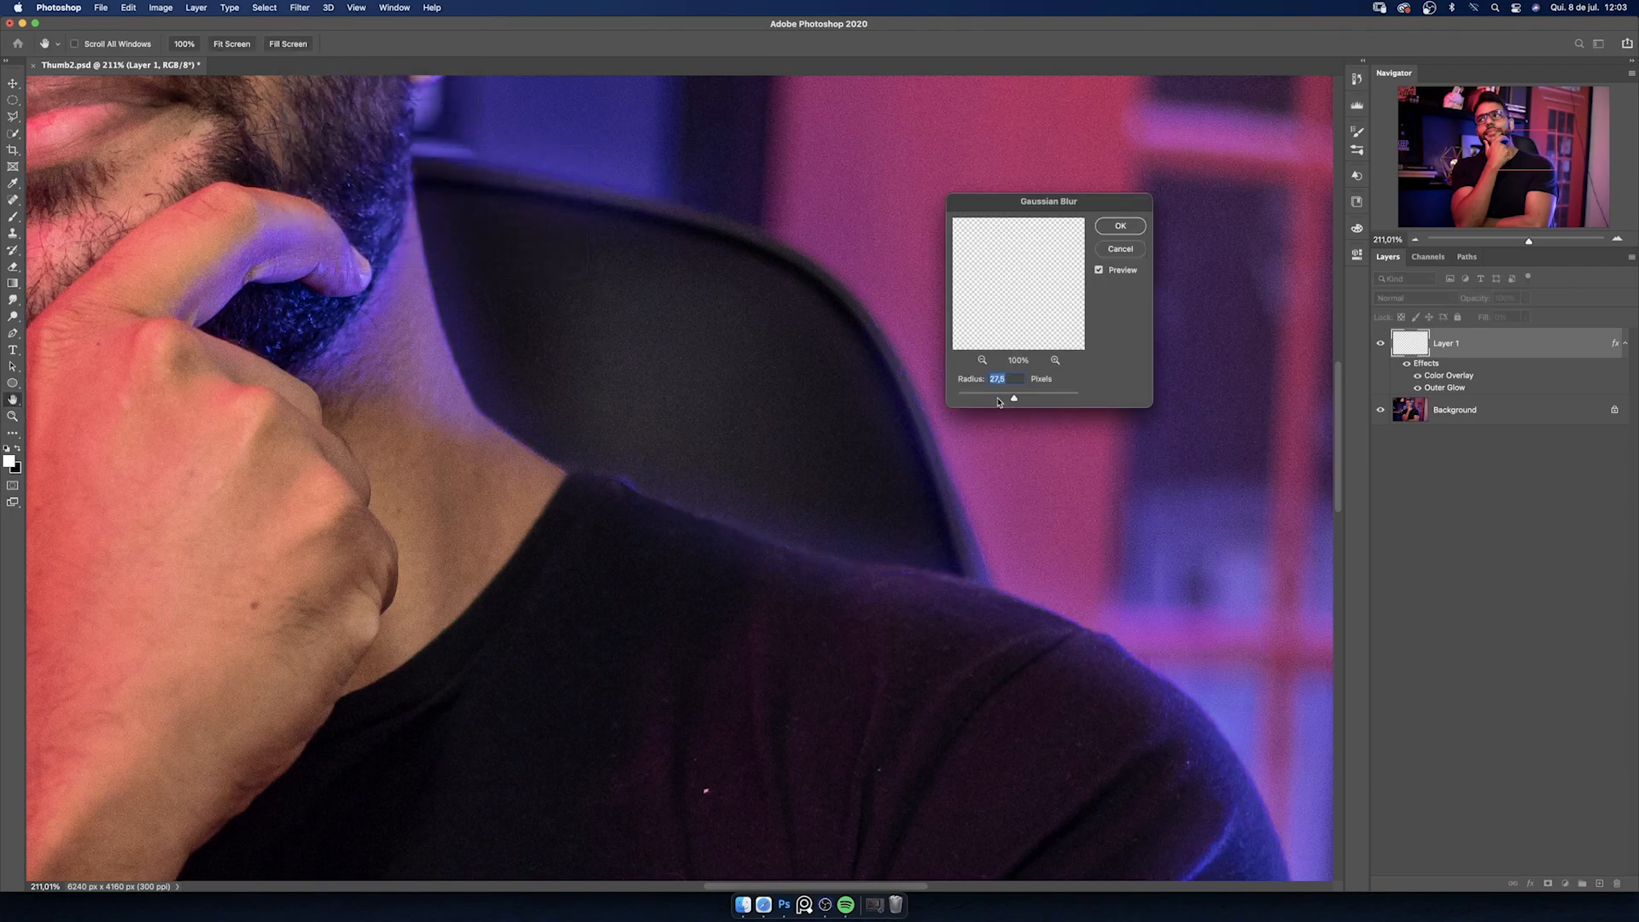
{"action": "left_click_drag", "start_coordinate": [996, 397], "coordinate": [989, 402]}
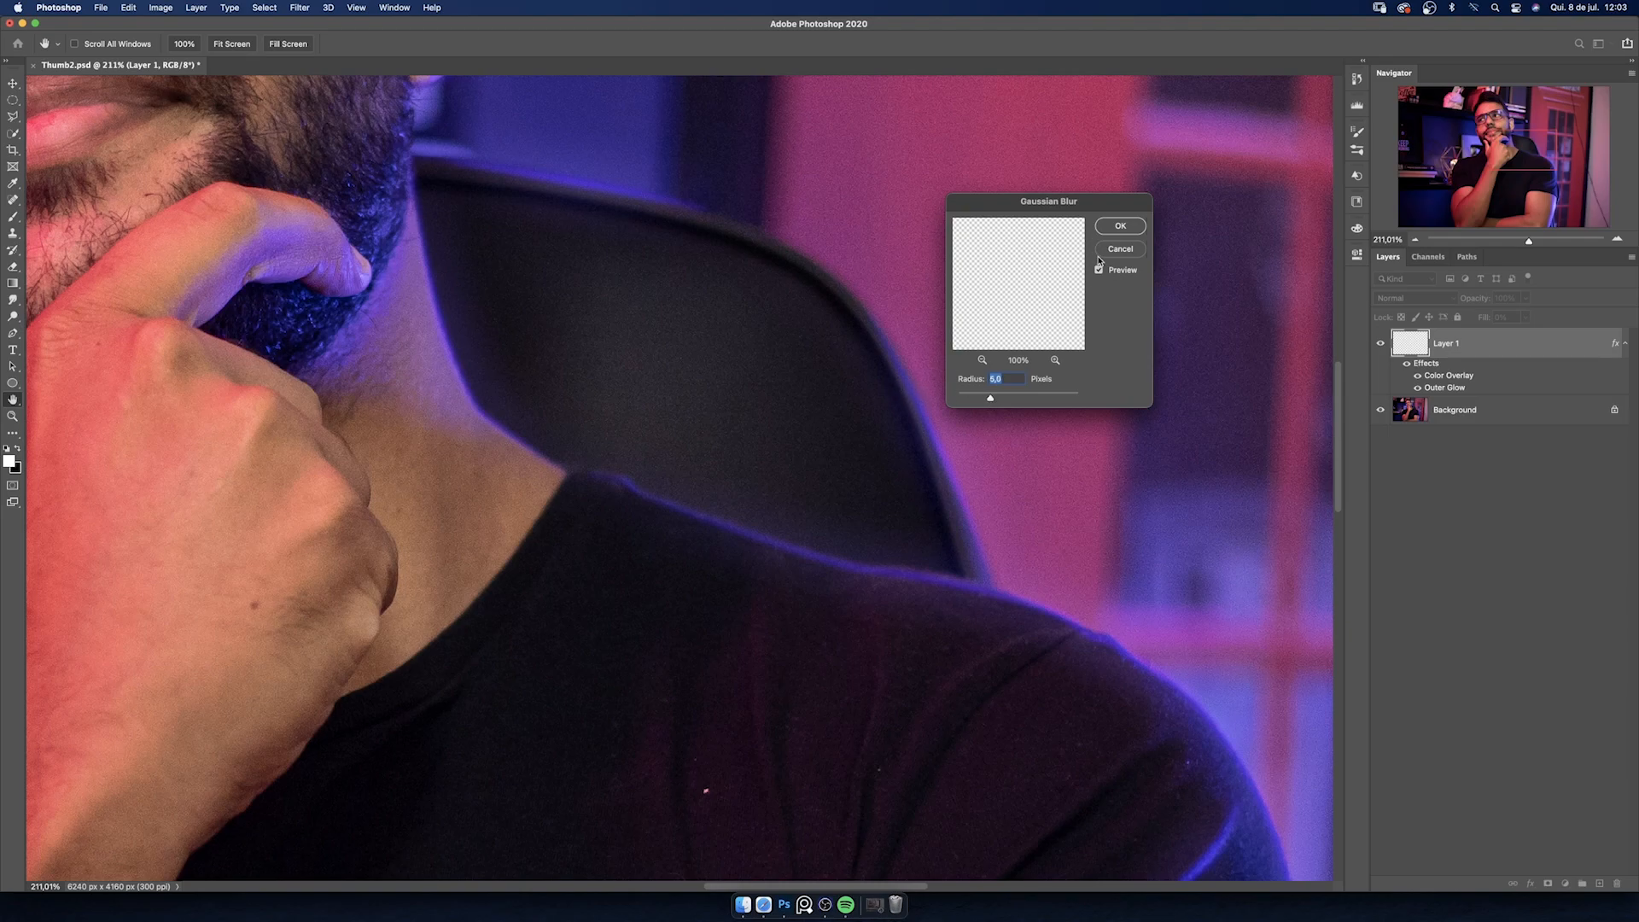
{"action": "left_click", "coordinate": [1118, 226]}
- Get close to the glowing edge of the man's hair and activate the Brush tool
{"action": "key", "text": "z"}
{"action": "left_click_drag", "start_coordinate": [592, 321], "coordinate": [833, 558]}
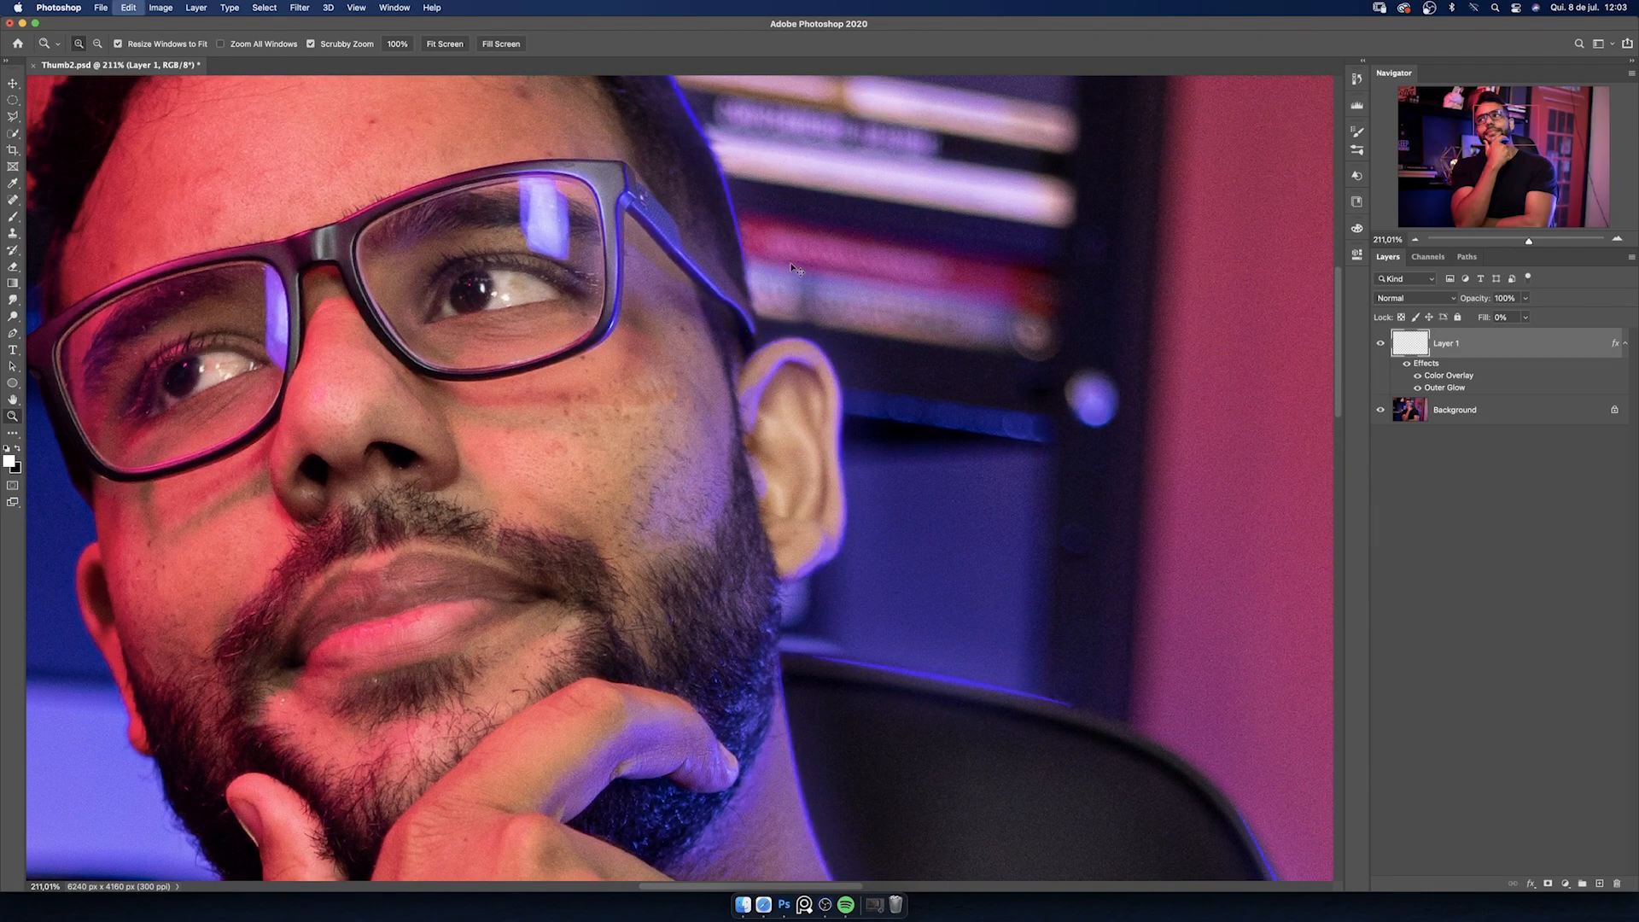
{"action": "left_click_drag", "start_coordinate": [688, 168], "coordinate": [851, 369]}
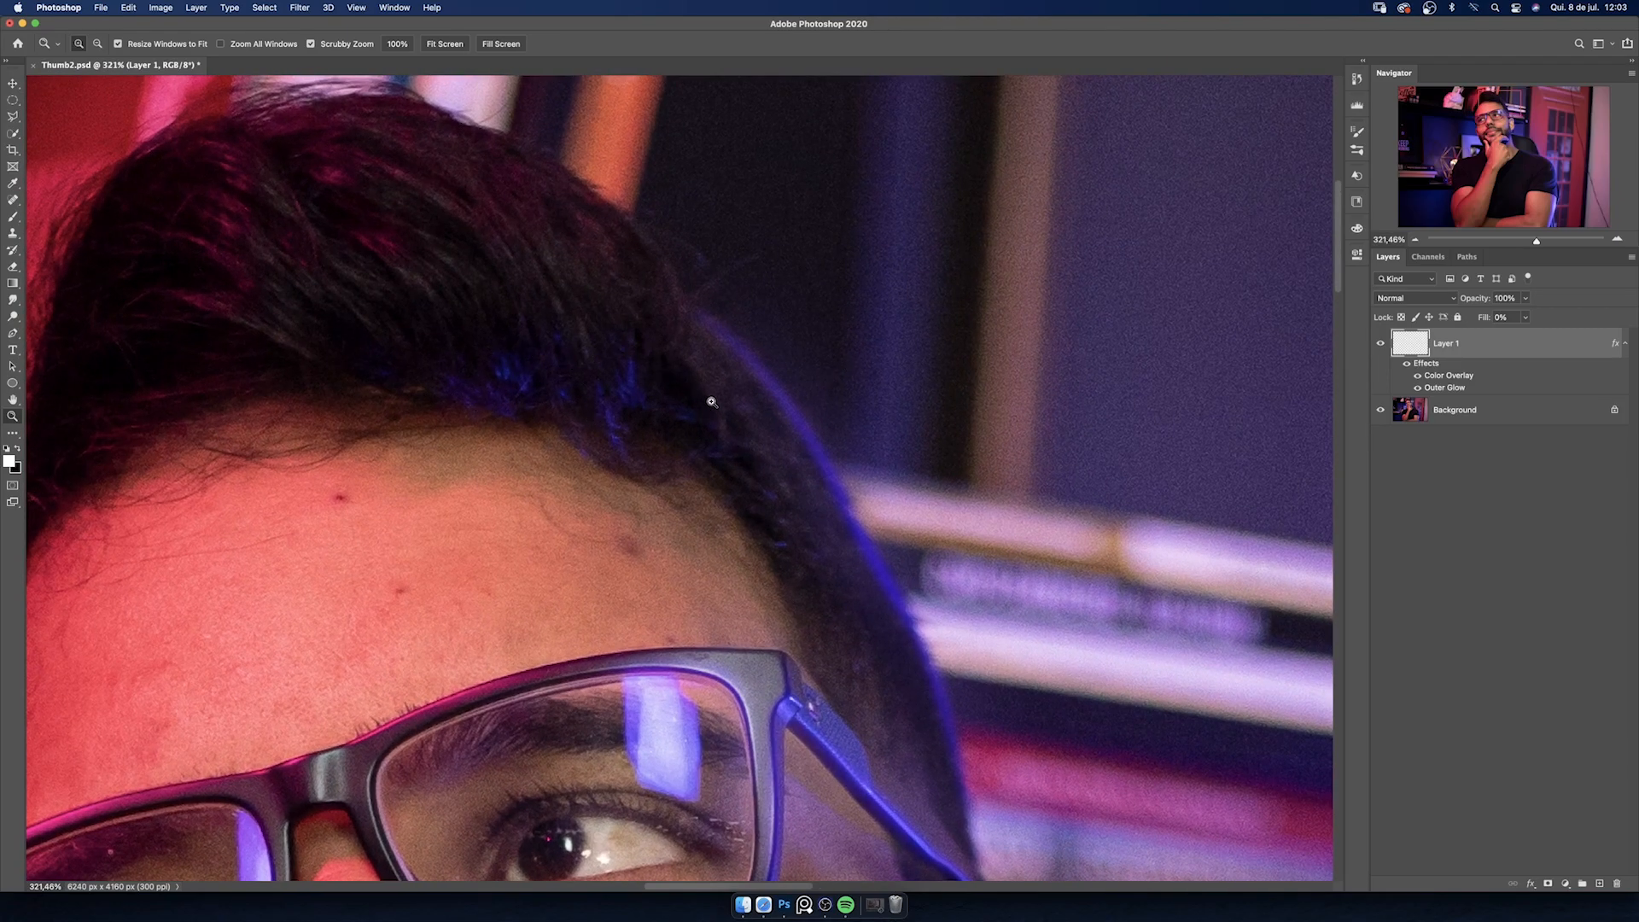
{"action": "key", "text": "b"}
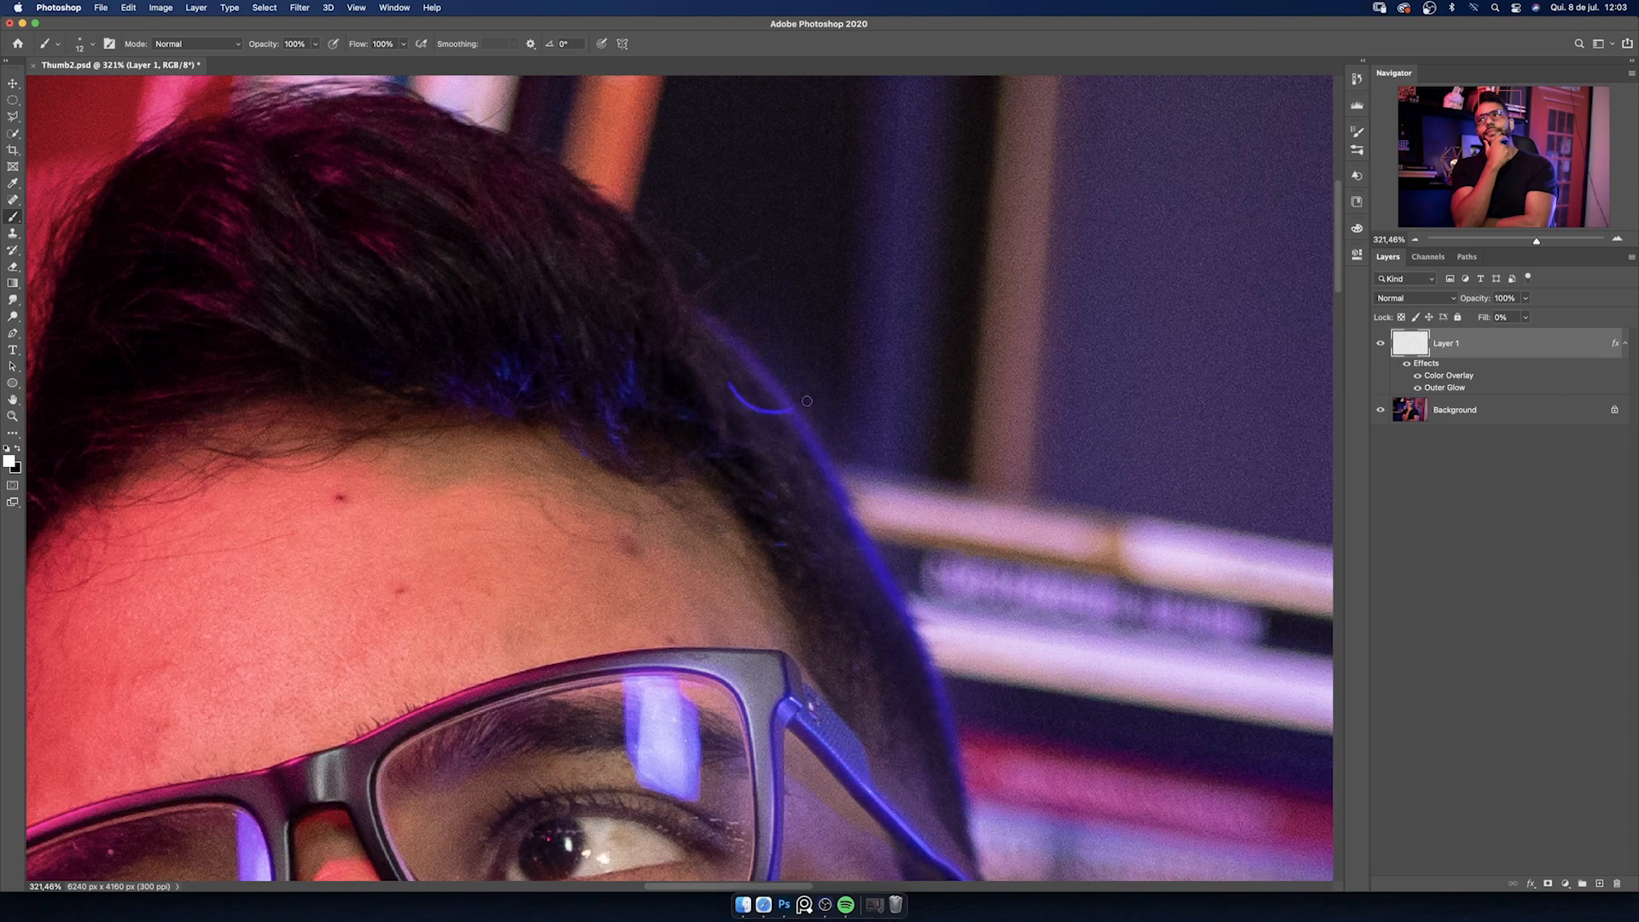
{"action": "left_click_drag", "start_coordinate": [714, 364], "coordinate": [838, 398]}
{"action": "key", "text": "super+z"}
{"action": "mouse_move", "coordinate": [869, 259]}
{"action": "left_mouse_down"}
{"action": "mouse_move", "coordinate": [950, 385]}
{"action": "mouse_move", "coordinate": [1136, 345]}
{"action": "left_mouse_up"}
{"action": "key", "text": "super+z"}
{"action": "mouse_move", "coordinate": [649, 209]}
{"action": "left_mouse_down"}
{"action": "mouse_move", "coordinate": [939, 248]}
{"action": "mouse_move", "coordinate": [1032, 213]}
{"action": "left_mouse_up"}
{"action": "key", "text": "super+z"}
- Set the brush's Minimum Diameter to 0% under Shape Dynamics and enable Transfer
{"action": "left_click", "coordinate": [1358, 133]}
{"action": "left_click_drag", "start_coordinate": [1215, 209], "coordinate": [1183, 208]}
{"action": "left_click", "coordinate": [1087, 262]}
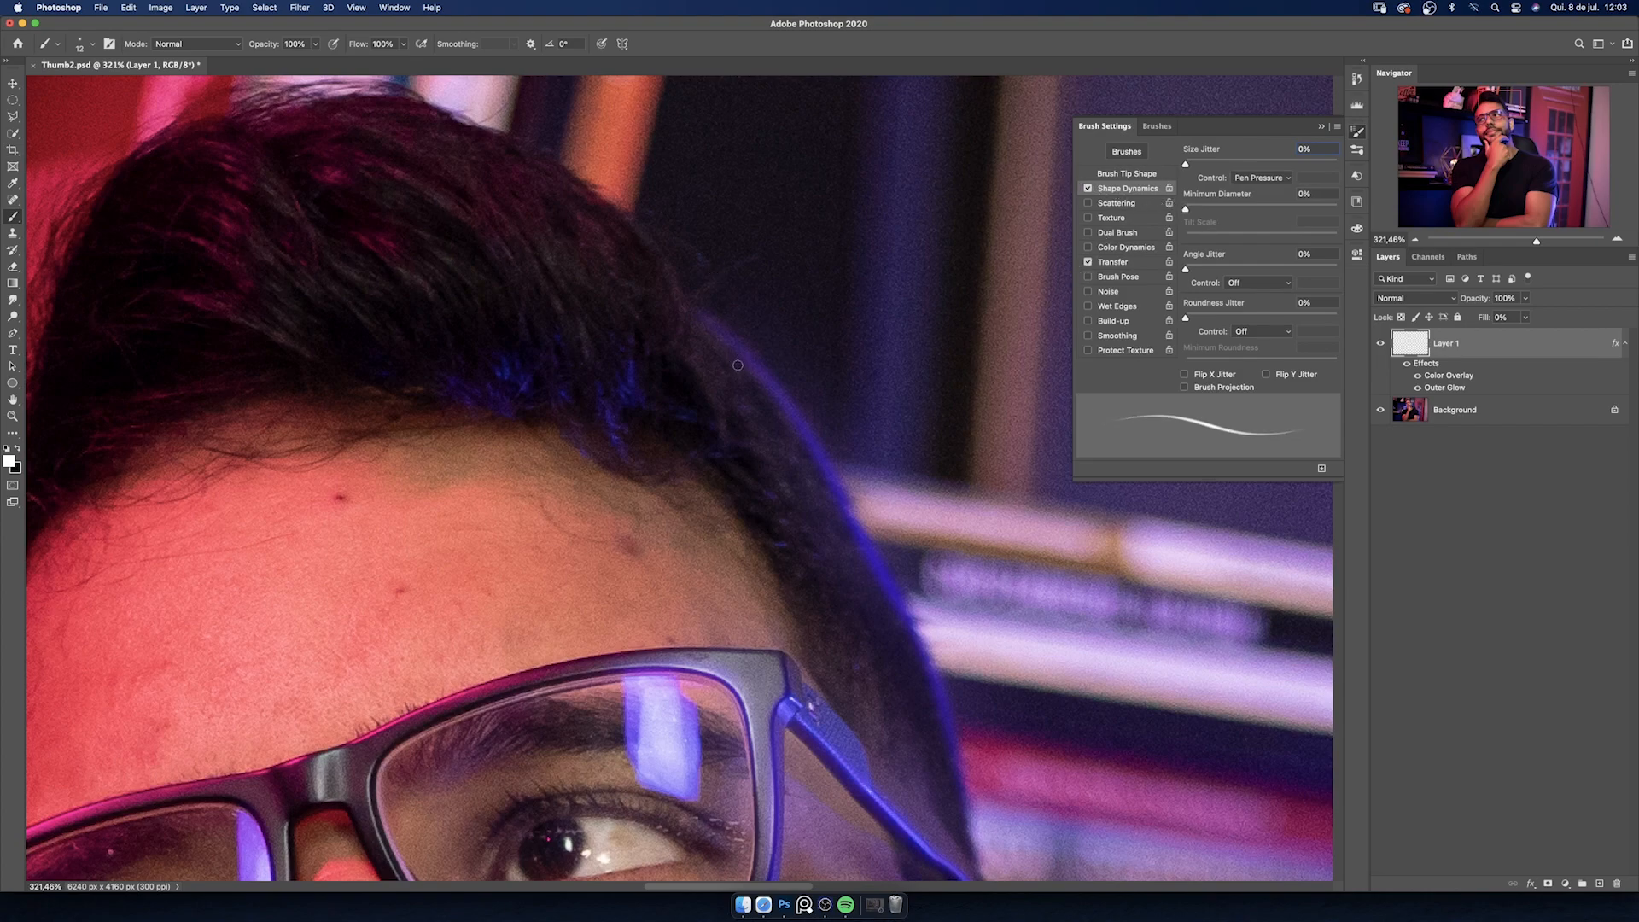
- Paint fine glow strokes on Layer 1 along the back edge of the man's hair
{"action": "left_click_drag", "start_coordinate": [729, 372], "coordinate": [736, 373]}
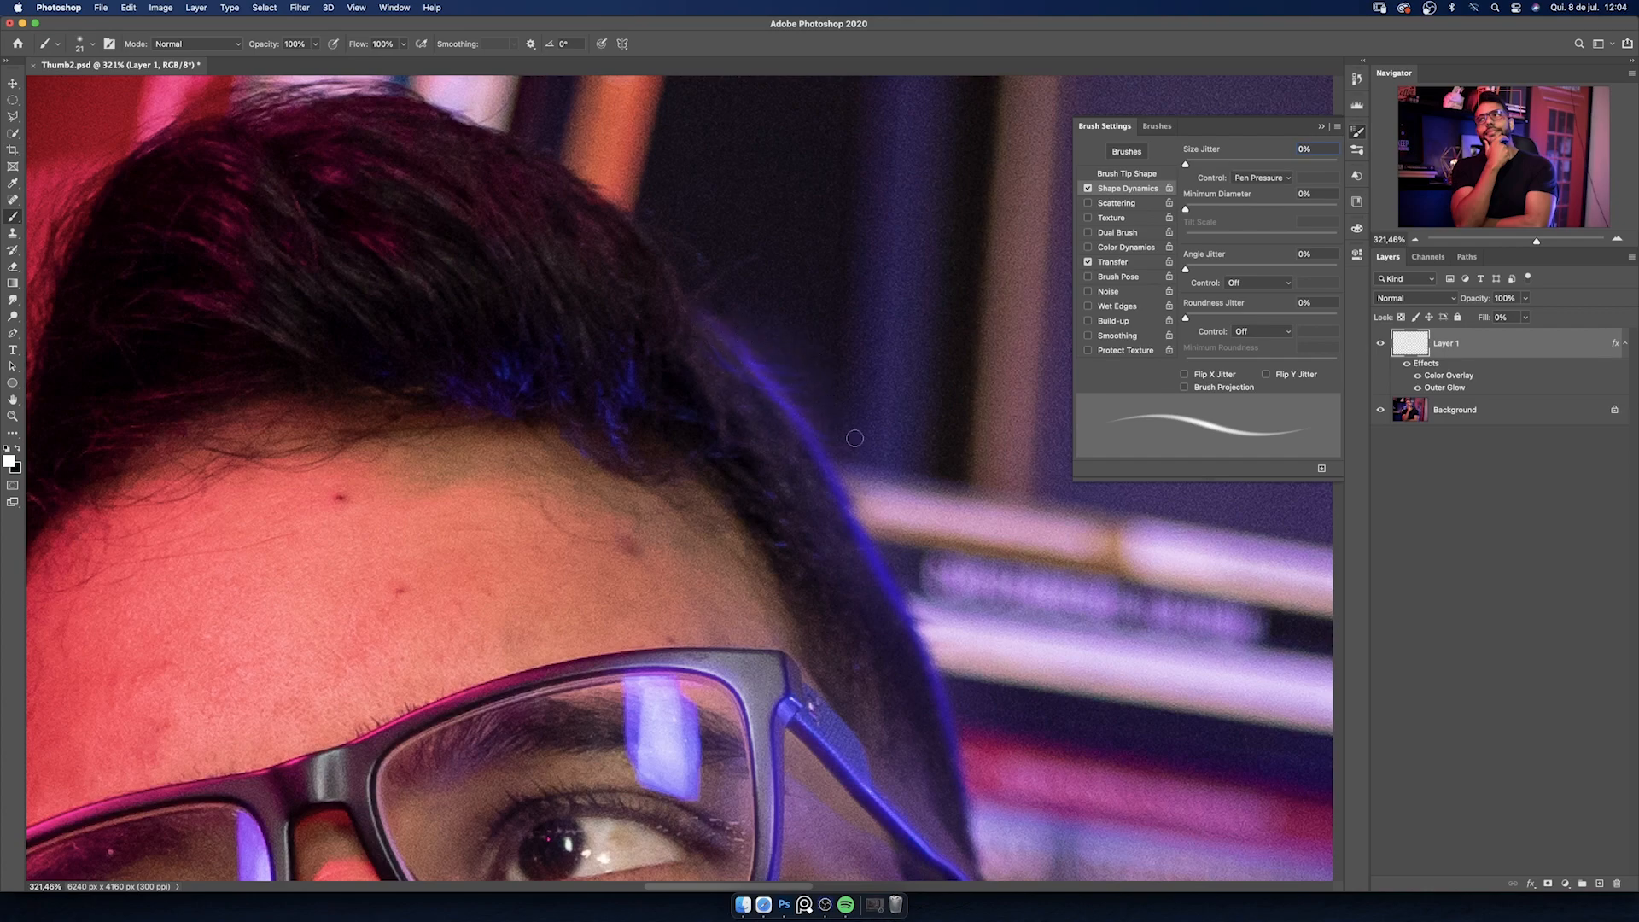
{"action": "left_click_drag", "start_coordinate": [732, 351], "coordinate": [734, 351]}
{"action": "mouse_move", "coordinate": [758, 409]}
{"action": "left_mouse_down"}
{"action": "mouse_move", "coordinate": [844, 502]}
{"action": "mouse_move", "coordinate": [939, 687]}
{"action": "left_mouse_up"}
{"action": "mouse_move", "coordinate": [942, 759]}
{"action": "left_mouse_down"}
{"action": "mouse_move", "coordinate": [792, 552]}
{"action": "mouse_move", "coordinate": [854, 683]}
{"action": "left_mouse_up"}
{"action": "mouse_move", "coordinate": [741, 466]}
{"action": "left_mouse_down"}
{"action": "mouse_move", "coordinate": [633, 264]}
{"action": "mouse_move", "coordinate": [758, 348]}
{"action": "left_mouse_up"}
- Lower the brush opacity to 50% and paint soft light strokes into the front strands and back edge of the hair
{"action": "key", "text": "5"}
{"action": "left_click_drag", "start_coordinate": [539, 411], "coordinate": [489, 337]}
{"action": "left_click_drag", "start_coordinate": [658, 410], "coordinate": [627, 346]}
{"action": "left_click_drag", "start_coordinate": [677, 361], "coordinate": [769, 456]}
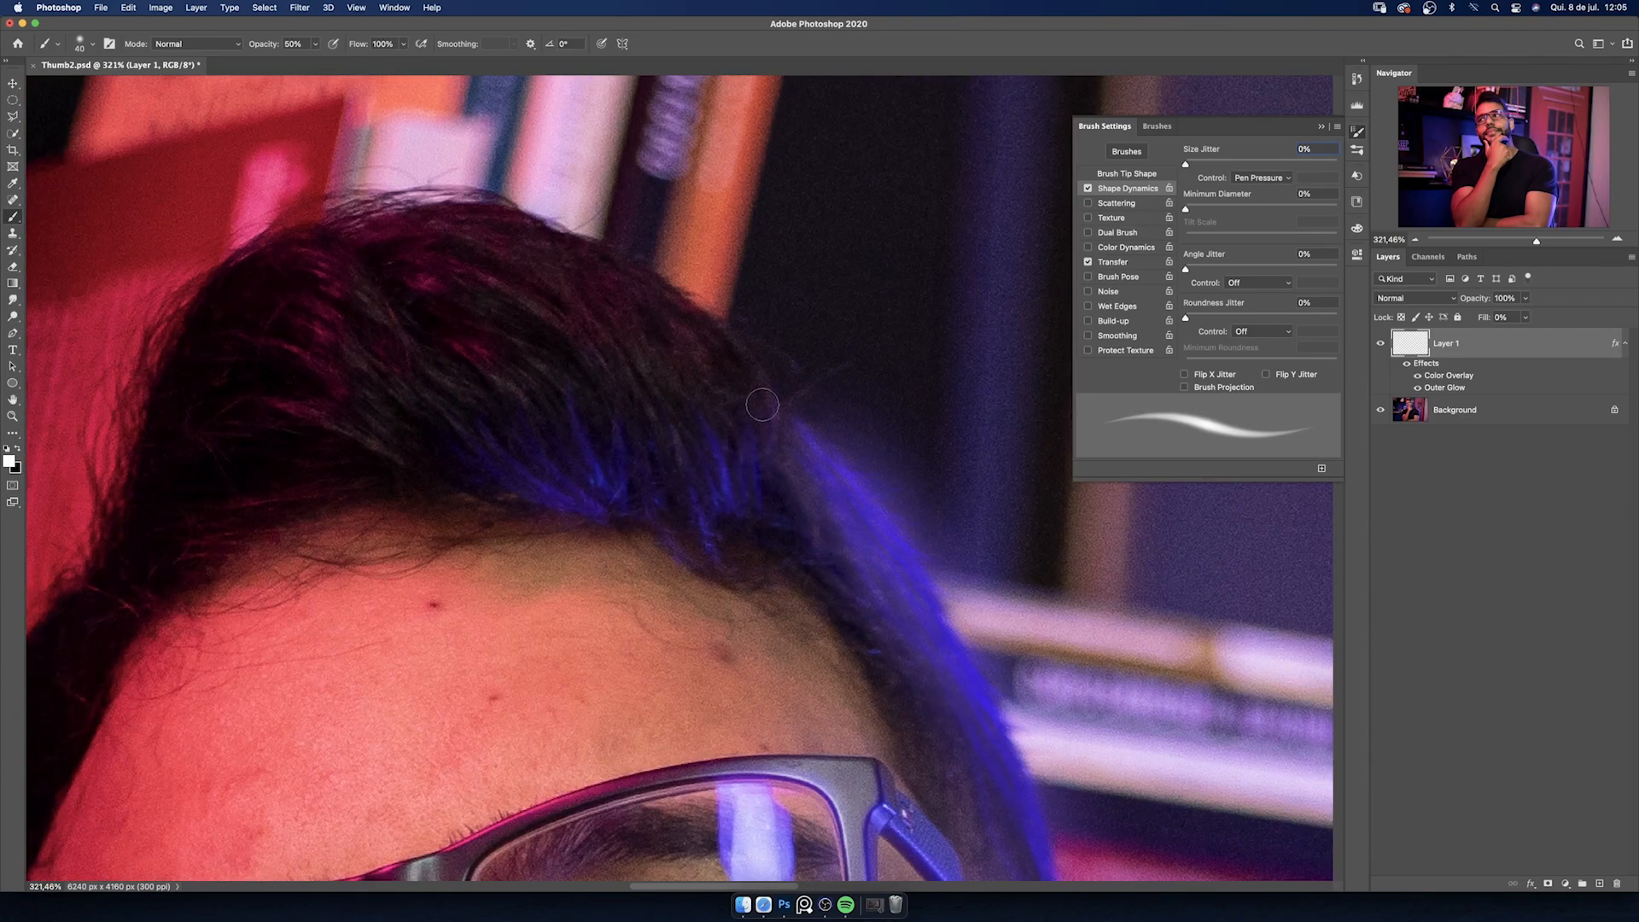
{"action": "left_click_drag", "start_coordinate": [756, 388], "coordinate": [847, 509]}
{"action": "left_click_drag", "start_coordinate": [948, 648], "coordinate": [772, 423]}
{"action": "left_click_drag", "start_coordinate": [825, 474], "coordinate": [695, 254]}
{"action": "left_click_drag", "start_coordinate": [854, 769], "coordinate": [675, 94]}
- Restore the brush opacity to 100% and add more glow strokes along the man's outline, undoing the last stroke
{"action": "key", "text": "0"}
{"action": "left_click_drag", "start_coordinate": [854, 503], "coordinate": [773, 658]}
{"action": "left_click_drag", "start_coordinate": [626, 628], "coordinate": [738, 600]}
{"action": "left_click_drag", "start_coordinate": [867, 794], "coordinate": [871, 658]}
{"action": "left_click_drag", "start_coordinate": [1007, 751], "coordinate": [418, 197]}
{"action": "left_click_drag", "start_coordinate": [1007, 751], "coordinate": [418, 197]}
{"action": "key", "text": "super+z"}
- Set the brush's Minimum Diameter to 50% and paint glow along the shoulder edge and the shirt's sleeve folds
{"action": "left_click_drag", "start_coordinate": [1185, 210], "coordinate": [1262, 209]}
{"action": "left_click_drag", "start_coordinate": [937, 333], "coordinate": [848, 384]}
{"action": "left_click_drag", "start_coordinate": [663, 219], "coordinate": [570, 303]}
{"action": "left_click_drag", "start_coordinate": [990, 768], "coordinate": [751, 230]}
{"action": "left_click_drag", "start_coordinate": [922, 726], "coordinate": [837, 222]}
{"action": "left_click_drag", "start_coordinate": [734, 188], "coordinate": [897, 726]}
{"action": "left_click_drag", "start_coordinate": [734, 188], "coordinate": [897, 726]}
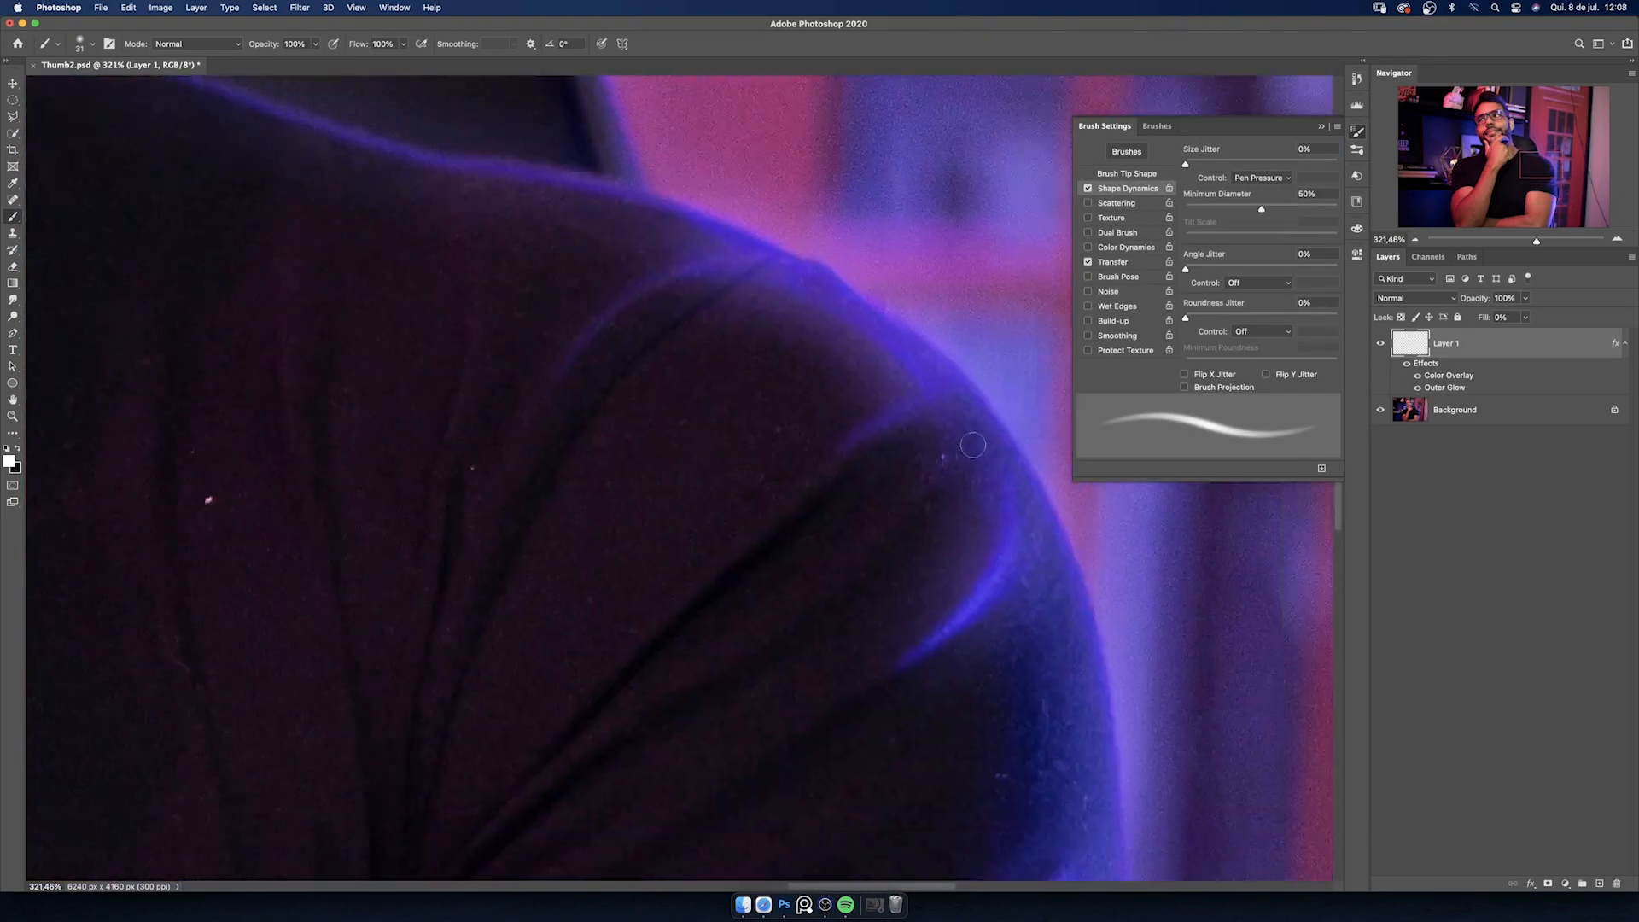
{"action": "left_click_drag", "start_coordinate": [935, 419], "coordinate": [1006, 562]}
{"action": "left_click_drag", "start_coordinate": [847, 452], "coordinate": [756, 531]}
- Brush subtle glow strokes around the ear and the side of the face, undoing the first attempt
{"action": "scroll", "coordinate": [839, 401], "scroll_direction": "down", "scroll_amount": 5}
{"action": "left_click_drag", "start_coordinate": [367, 264], "coordinate": [677, 615]}
{"action": "key", "text": "super+z"}
{"action": "left_click_drag", "start_coordinate": [755, 433], "coordinate": [598, 433]}
{"action": "left_click_drag", "start_coordinate": [693, 366], "coordinate": [854, 366]}
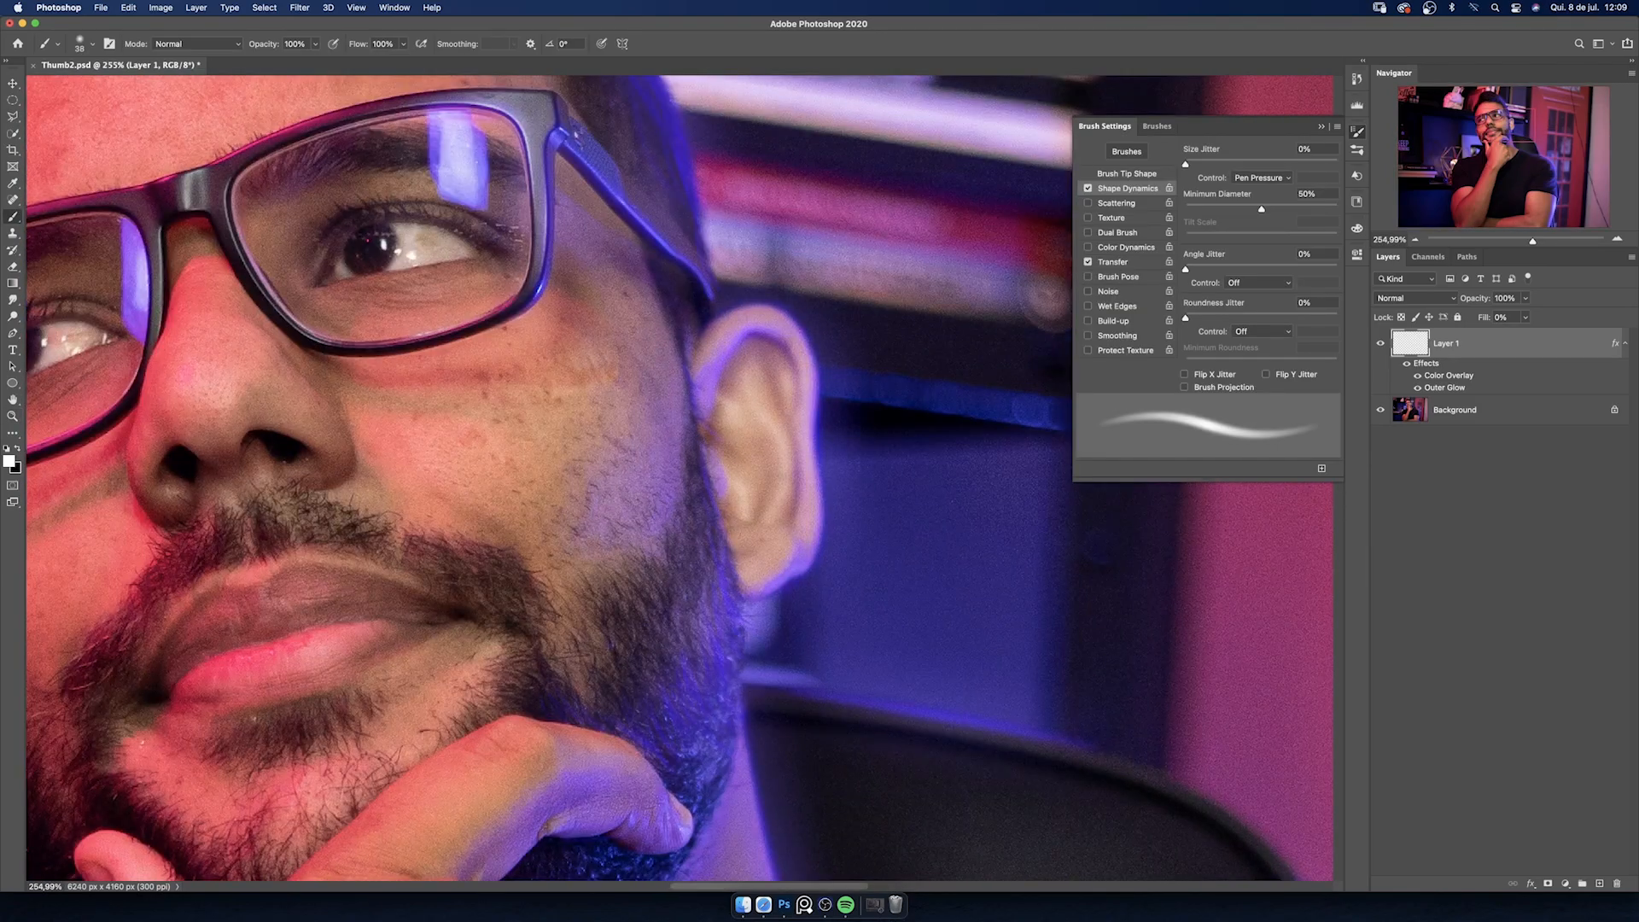
{"action": "left_click_drag", "start_coordinate": [581, 282], "coordinate": [708, 479]}
- Turn off Transfer for the brush and paint further glow strokes around the man's head
{"action": "left_click", "coordinate": [1087, 262]}
{"action": "left_click_drag", "start_coordinate": [726, 277], "coordinate": [797, 743]}
{"action": "left_click_drag", "start_coordinate": [735, 410], "coordinate": [632, 410]}
{"action": "left_click_drag", "start_coordinate": [649, 342], "coordinate": [708, 341]}
{"action": "left_click_drag", "start_coordinate": [719, 282], "coordinate": [699, 341]}
{"action": "mouse_move", "coordinate": [647, 200]}
{"action": "left_mouse_down"}
{"action": "mouse_move", "coordinate": [665, 198]}
{"action": "mouse_move", "coordinate": [634, 250]}
{"action": "mouse_move", "coordinate": [623, 219]}
{"action": "left_mouse_up"}
- Apply a Gaussian Blur with a 1 pixel radius to the painted glow on Layer 1
{"action": "left_click_drag", "start_coordinate": [544, 263], "coordinate": [681, 397]}
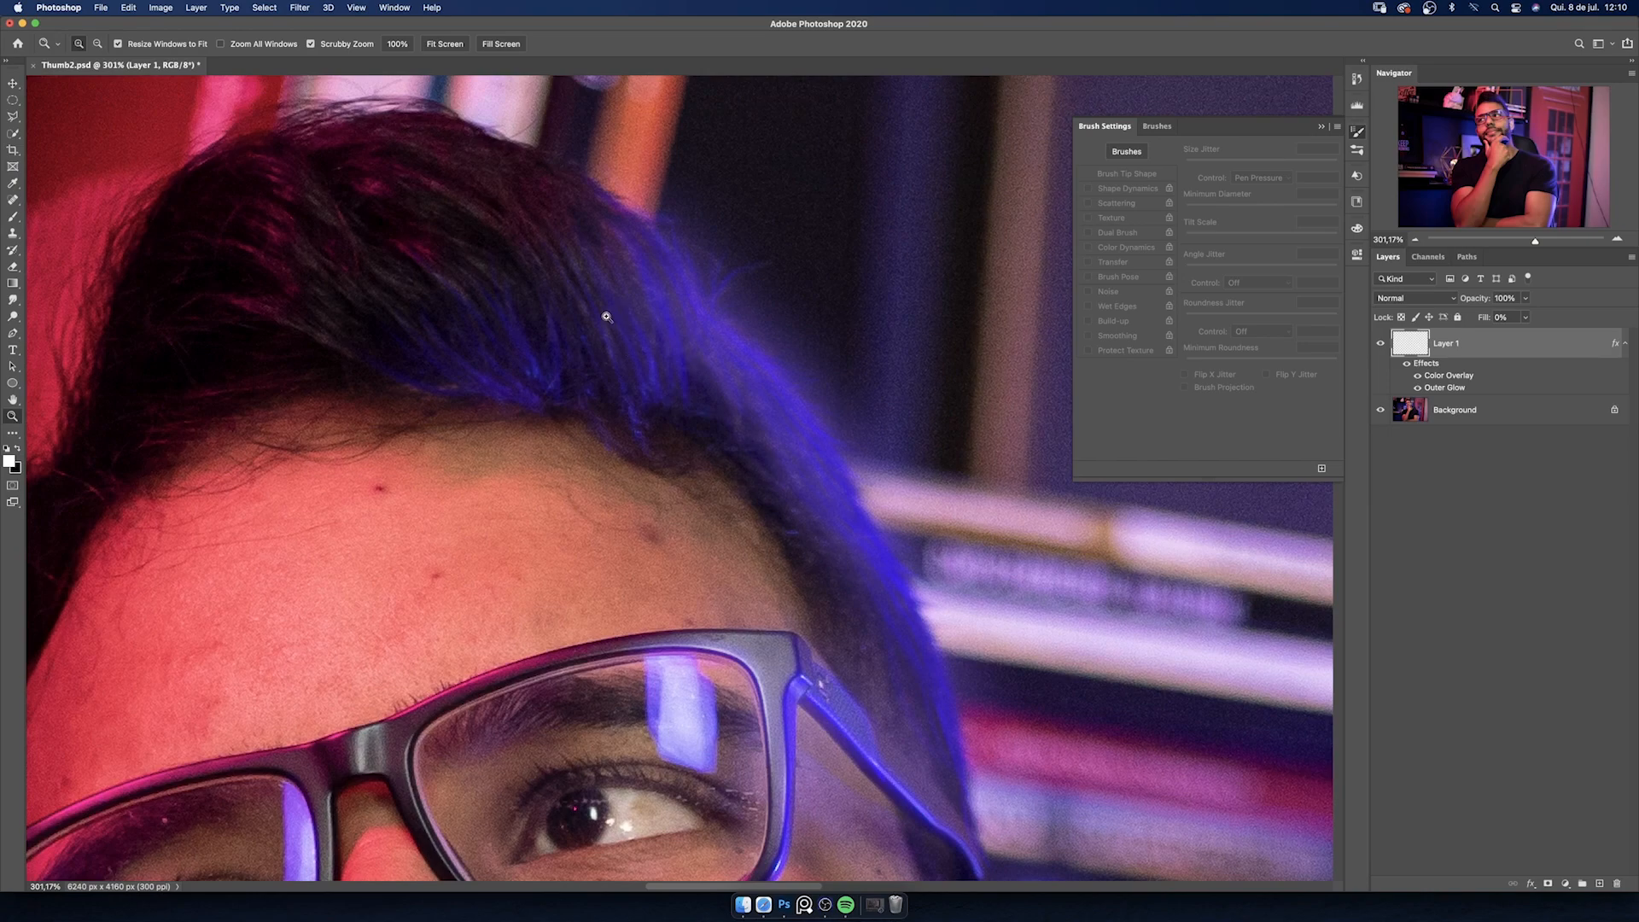
{"action": "left_click", "coordinate": [301, 7]}
{"action": "mouse_move", "coordinate": [347, 155]}
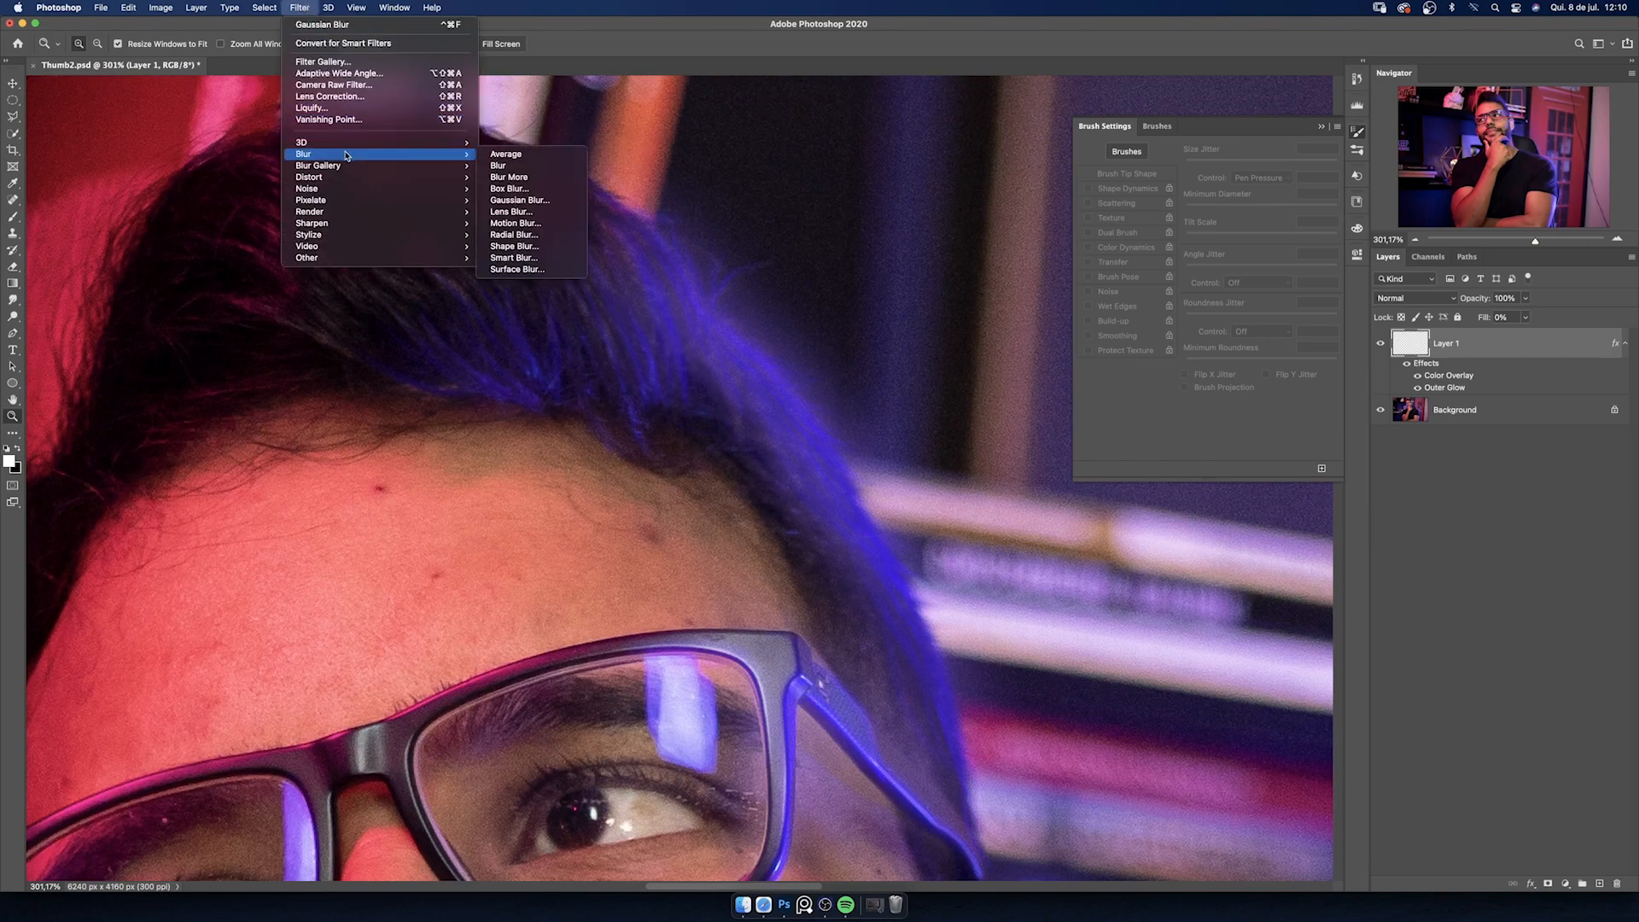
{"action": "left_click", "coordinate": [518, 200]}
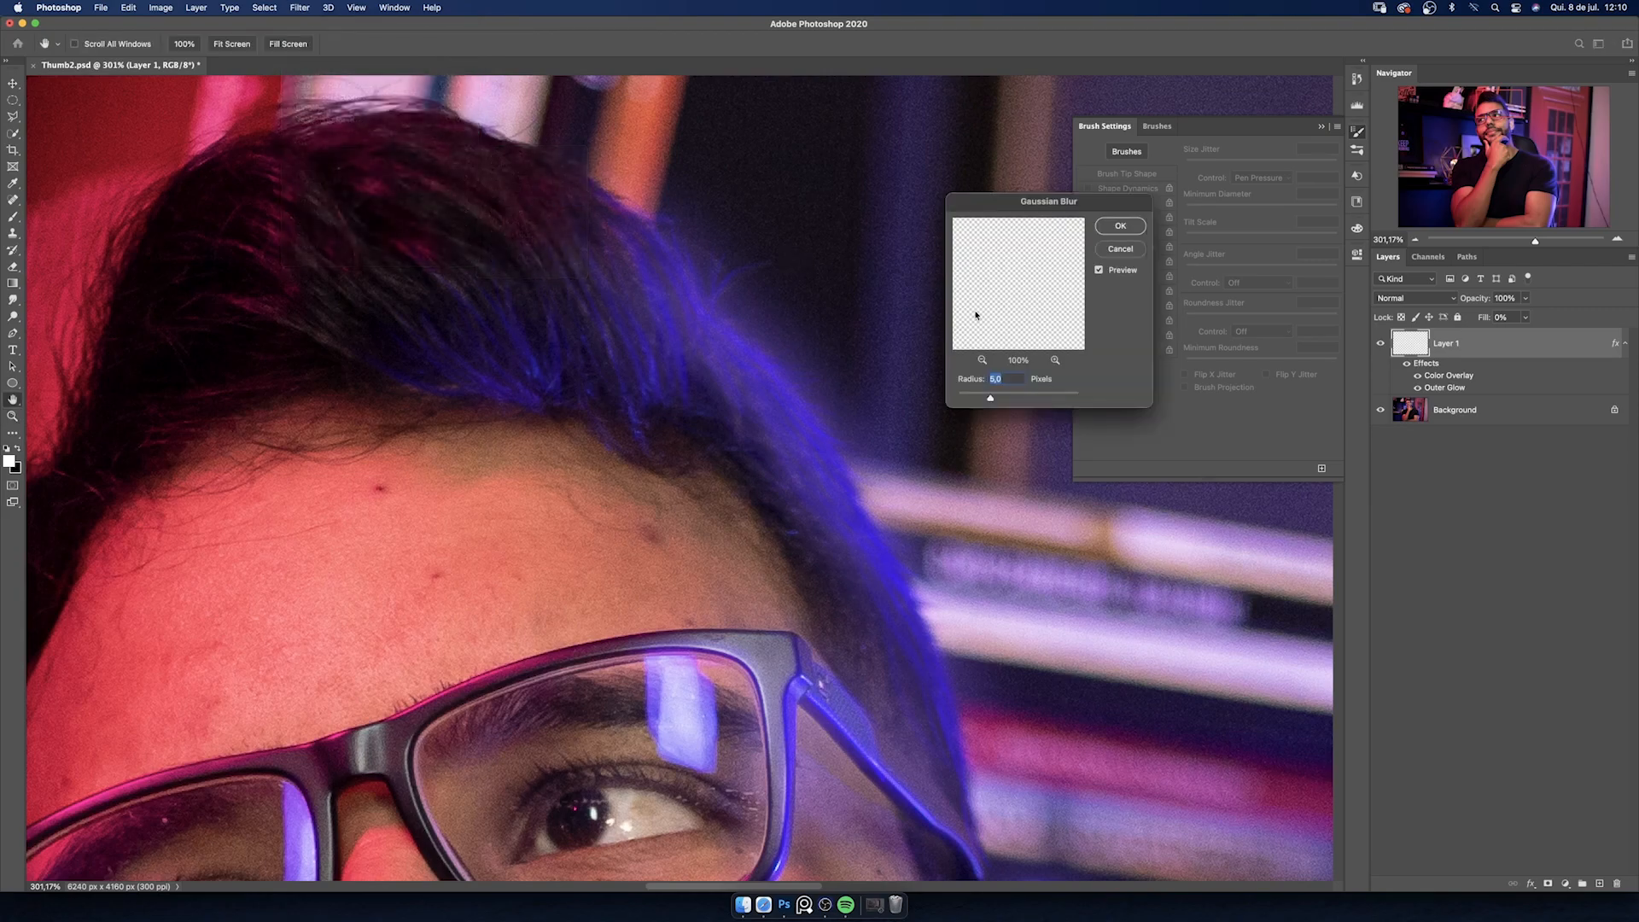
{"action": "left_click_drag", "start_coordinate": [989, 398], "coordinate": [966, 401]}
{"action": "type", "text": "1"}
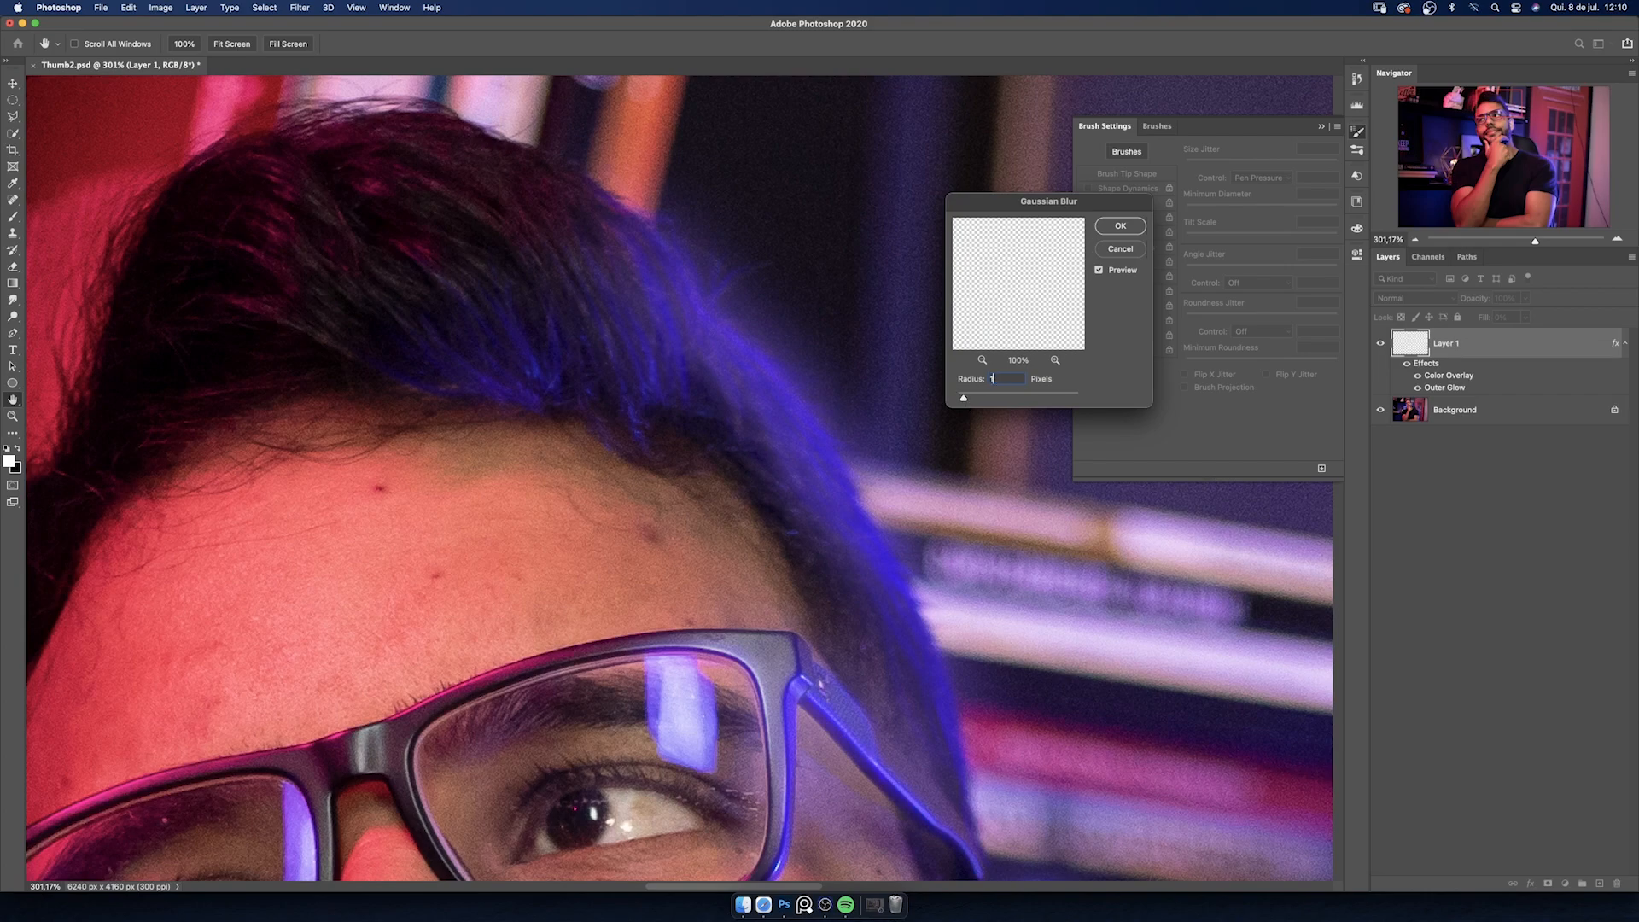
{"action": "left_click", "coordinate": [1121, 226]}
- Fit the whole photo in view and toggle Layer 1's visibility to compare the image with and without the glow
{"action": "key", "text": "z"}
{"action": "left_click_drag", "start_coordinate": [806, 438], "coordinate": [754, 449]}
{"action": "left_click_drag", "start_coordinate": [932, 595], "coordinate": [812, 489]}
{"action": "key", "text": "super+0"}
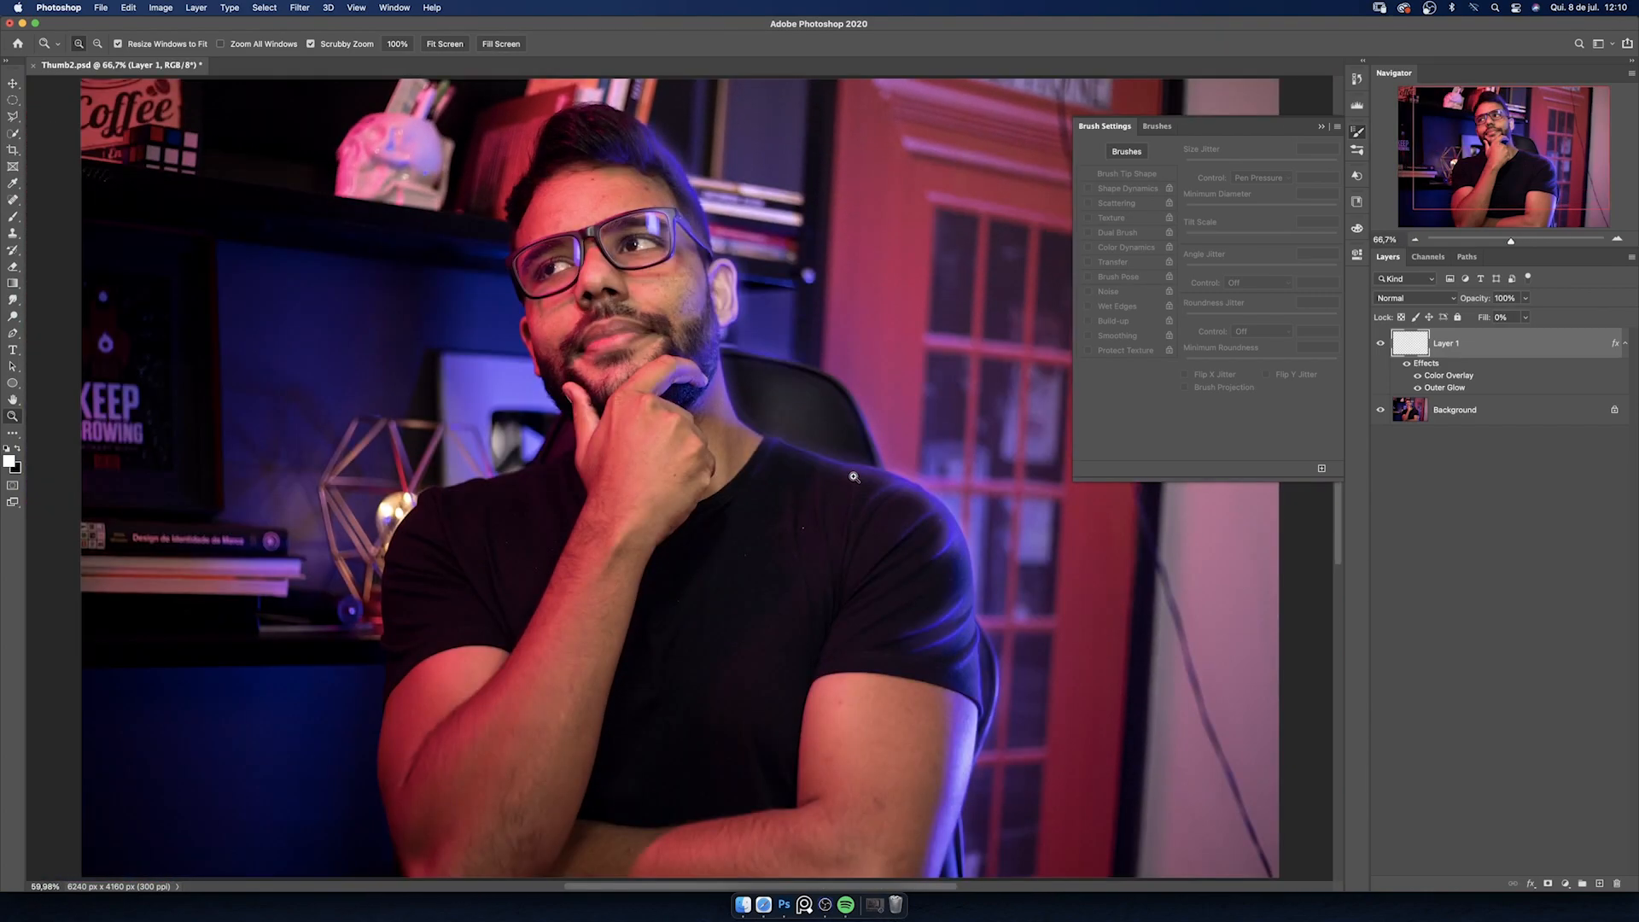
{"action": "left_click", "coordinate": [1381, 344]}
{"action": "left_click", "coordinate": [1380, 344]}
{"action": "left_click", "coordinate": [1380, 345]}
{"action": "left_click", "coordinate": [1380, 345]}
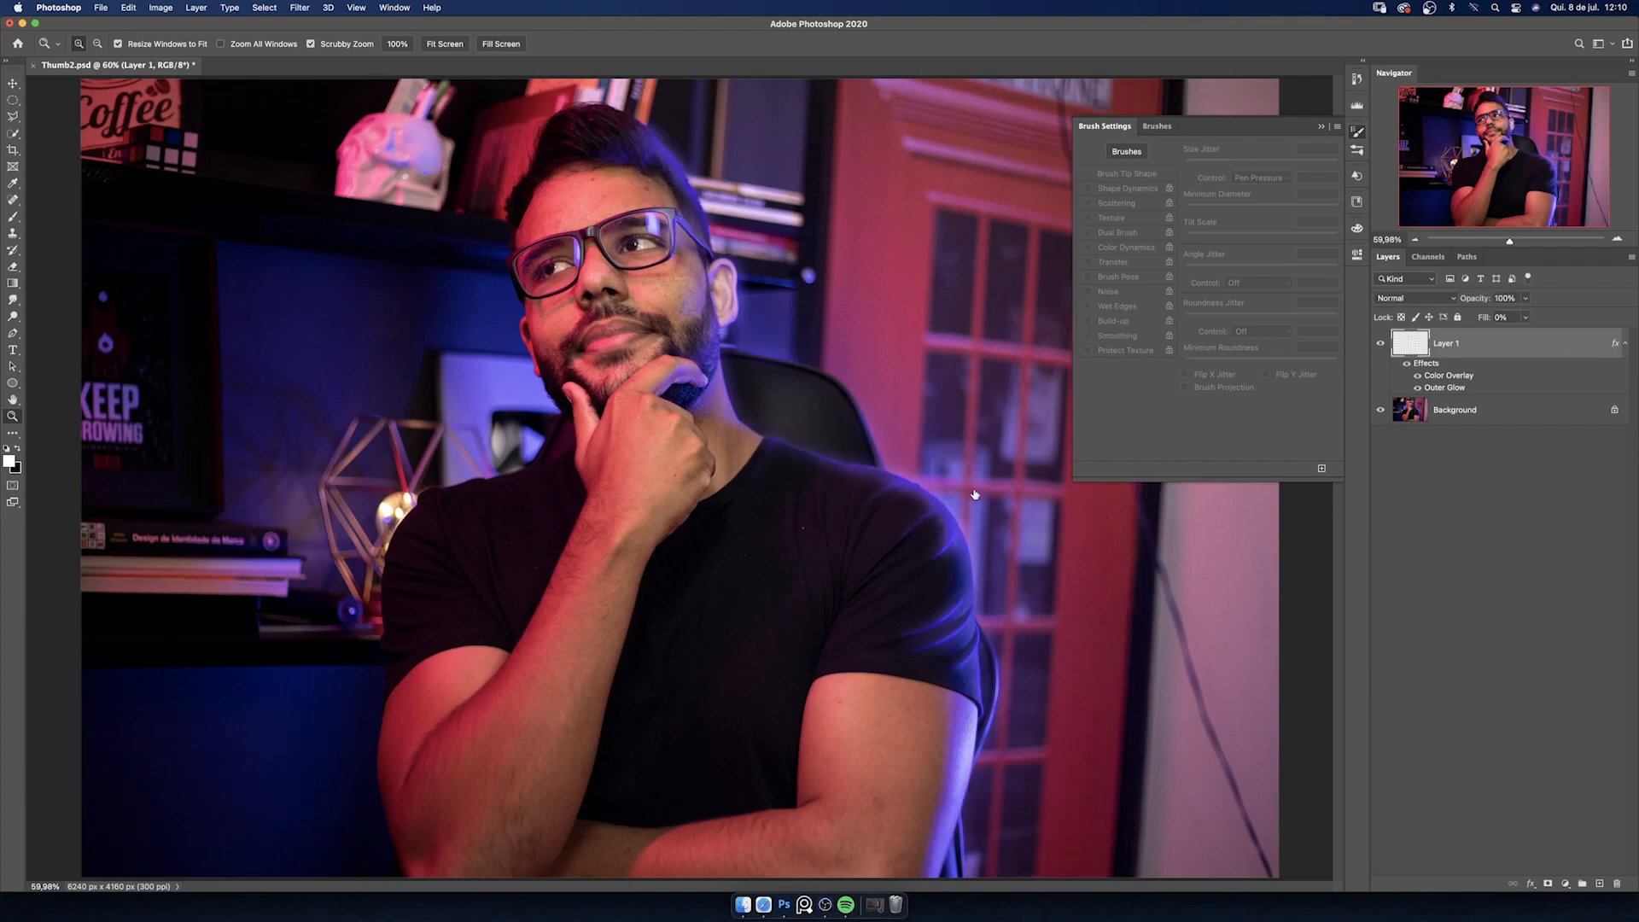
{"action": "left_click_drag", "start_coordinate": [874, 433], "coordinate": [876, 434]}
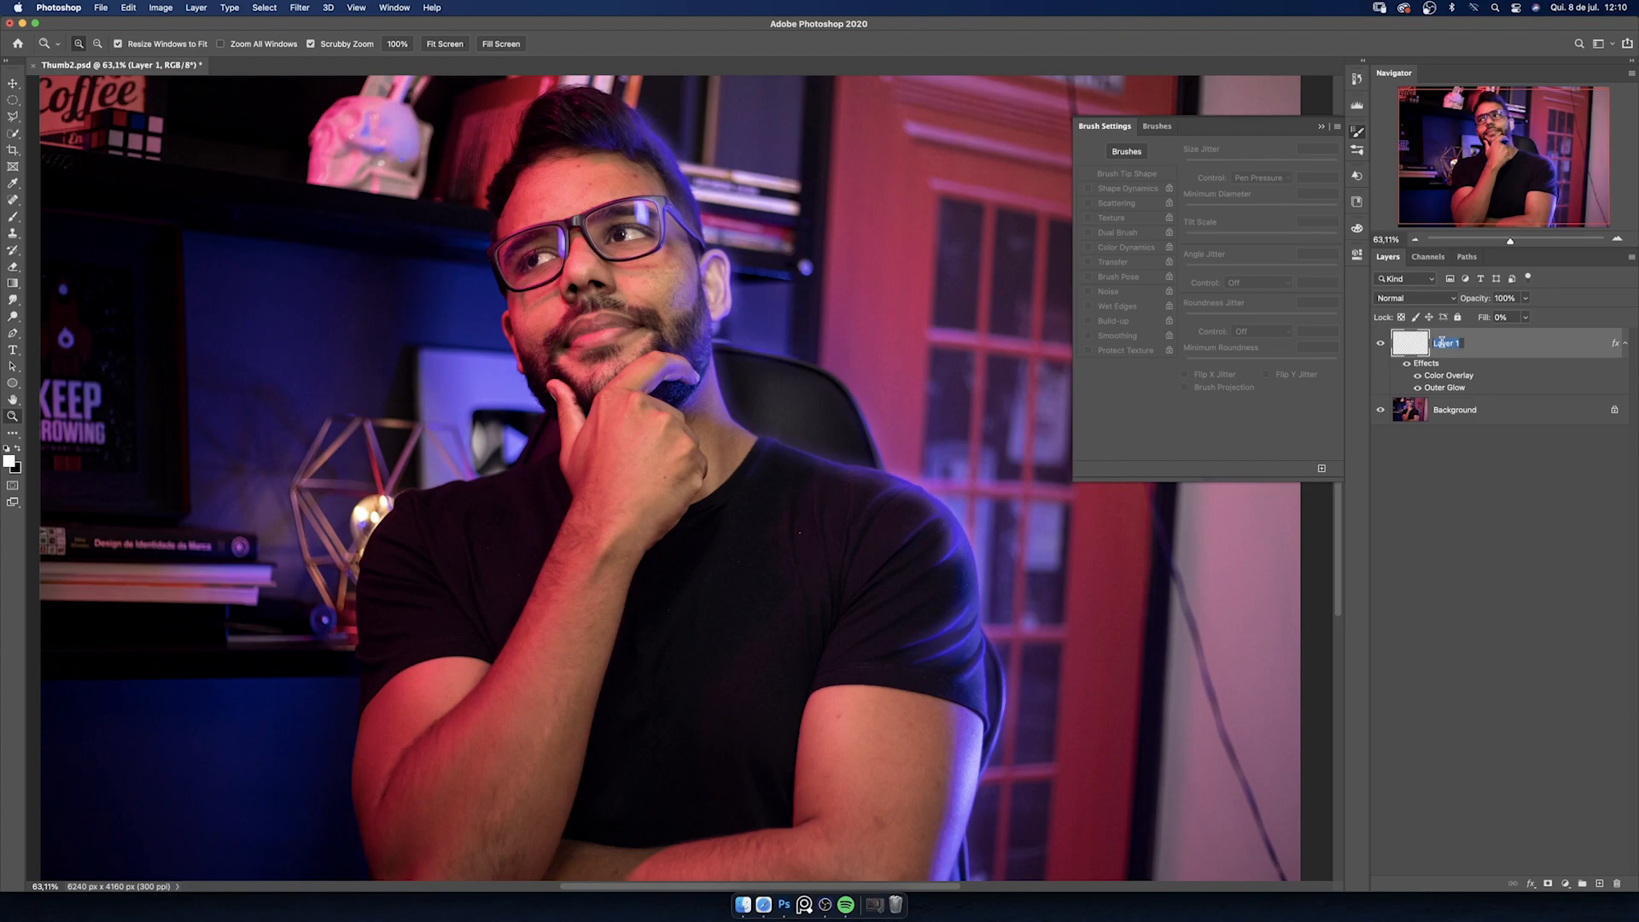
- Rename Layer 1 as Luz Azul and duplicate the layer with its effects
{"action": "type", "text": "Luz Azul"}
{"action": "key", "text": "Return"}
{"action": "key", "text": "super+j"}
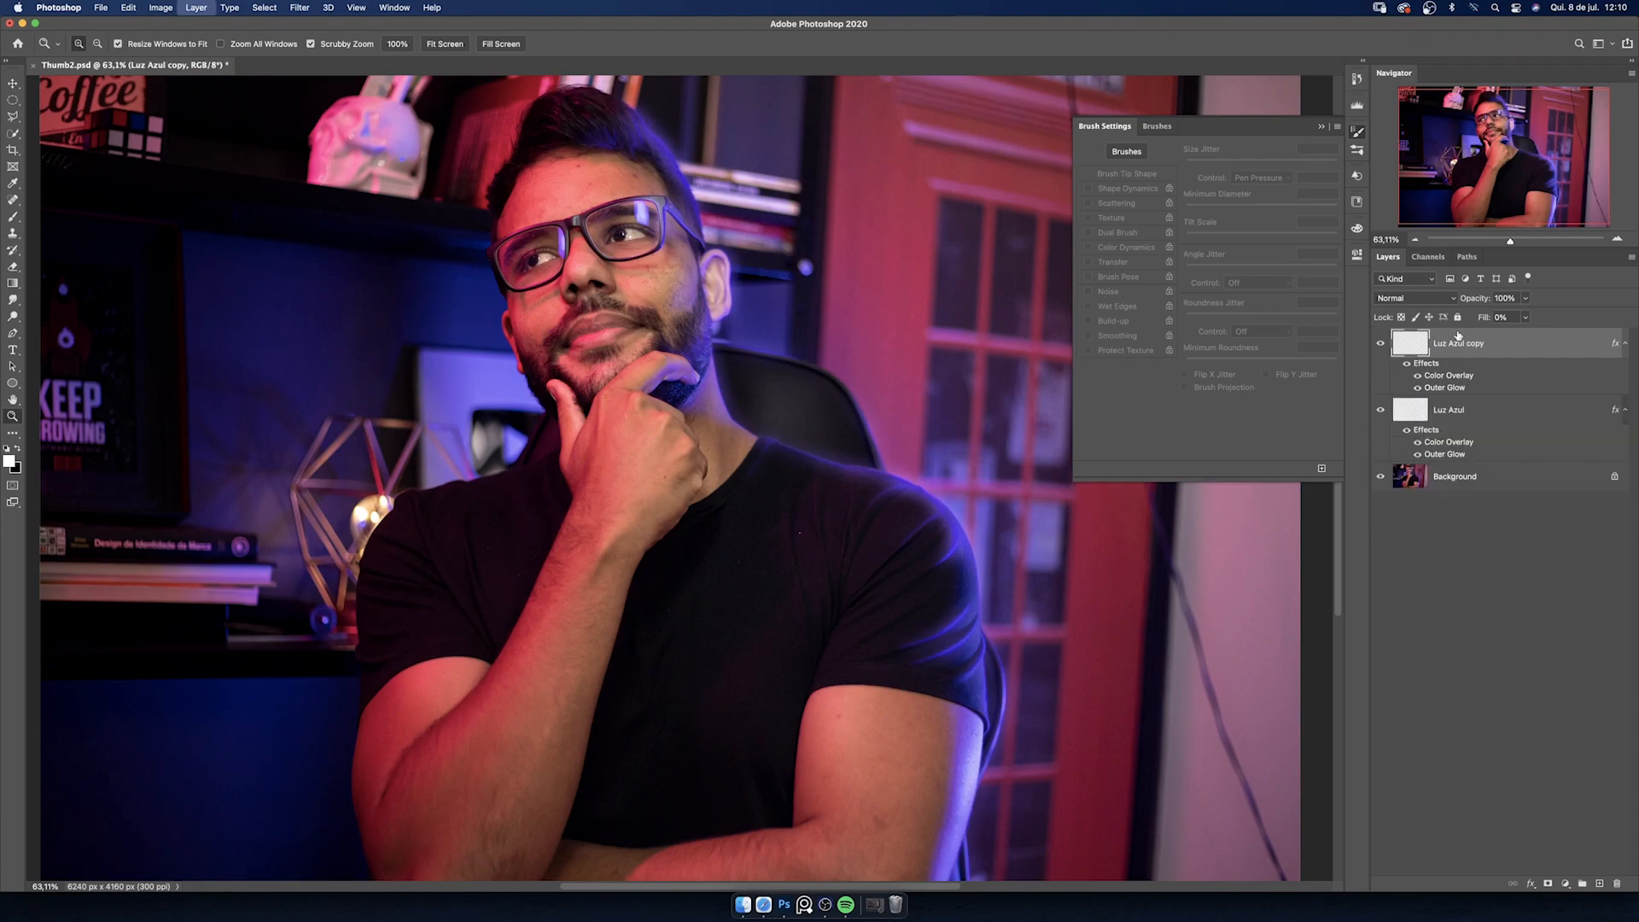
- Rename the duplicated layer as Luz Vermelha
{"action": "left_click", "coordinate": [1458, 345]}
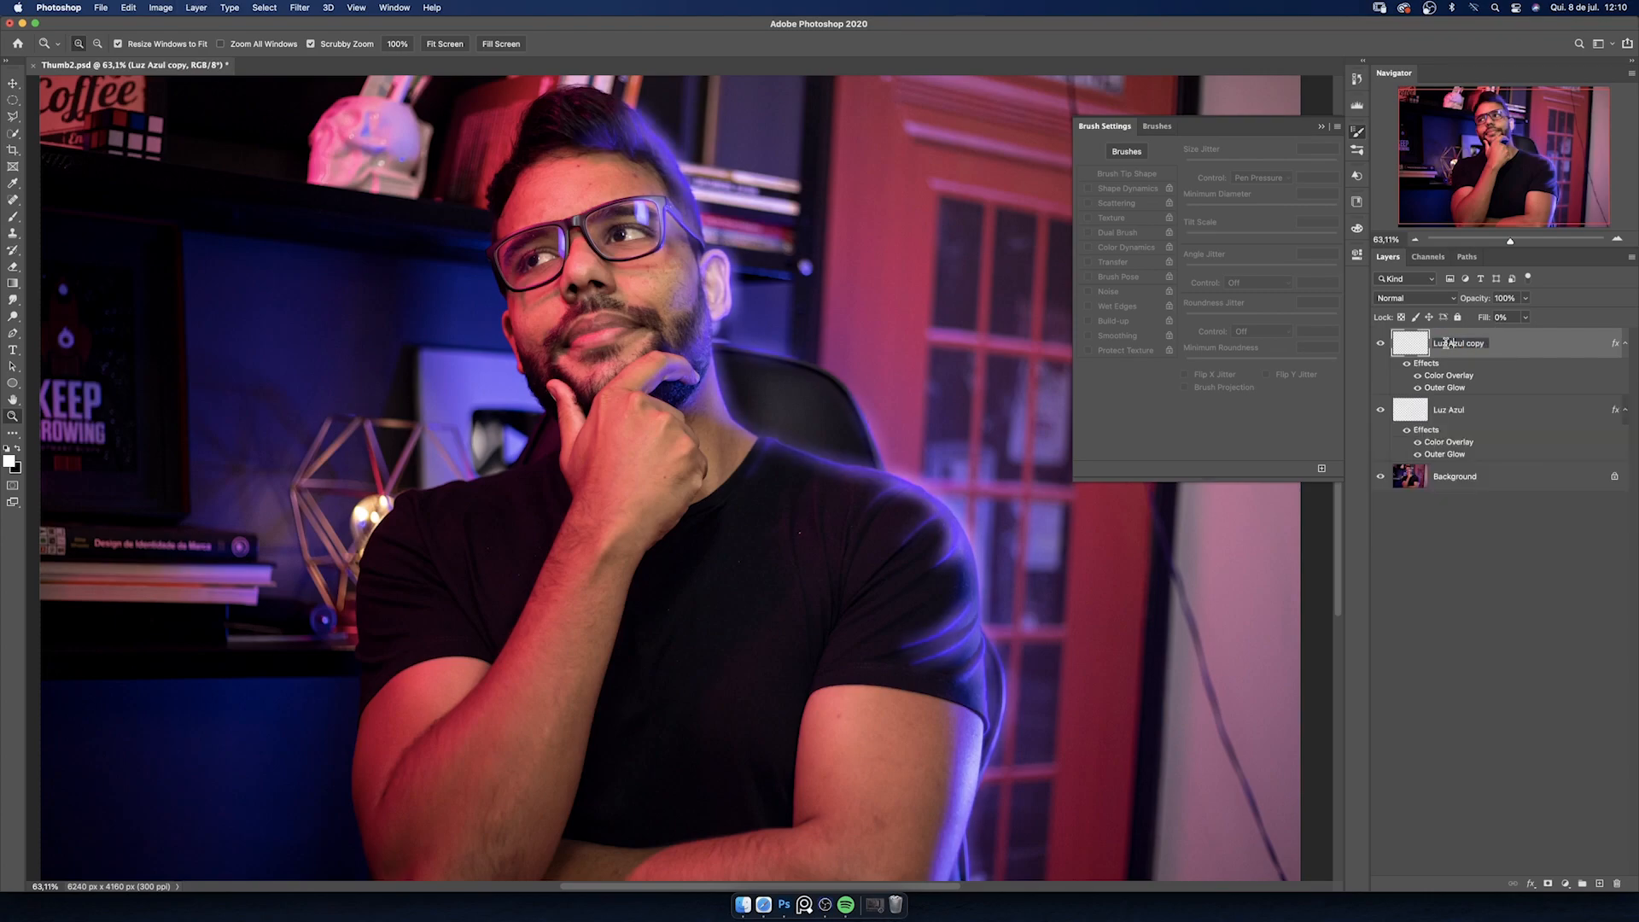
{"action": "left_click_drag", "start_coordinate": [1457, 345], "coordinate": [1503, 346]}
{"action": "key", "text": "BackSpace"}
{"action": "key", "text": "BackSpace"}
{"action": "type", "text": "Verme;ha"}
{"action": "key", "text": "Return"}
{"action": "left_click", "coordinate": [1474, 342]}
{"action": "key", "text": "BackSpace"}
{"action": "type", "text": "l"}
{"action": "key", "text": "Return"}
- Change the Color Overlay of the Luz Vermelha layer to the pinkish red ed055c
{"action": "double_click", "coordinate": [1452, 388]}
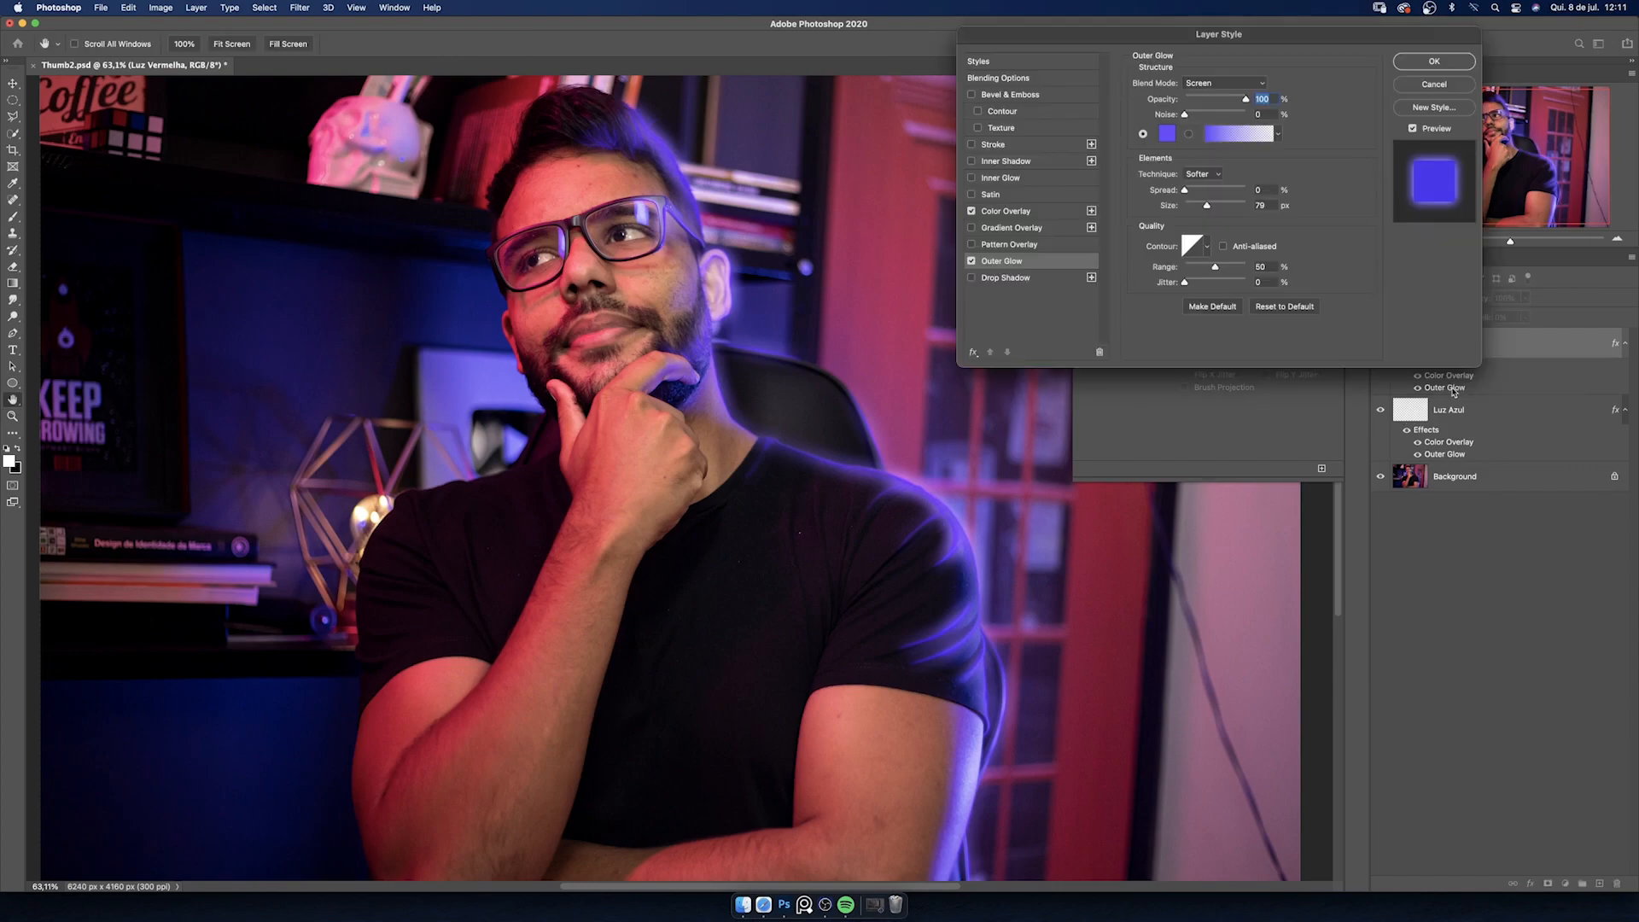
{"action": "left_click_drag", "start_coordinate": [1285, 40], "coordinate": [1270, 137]}
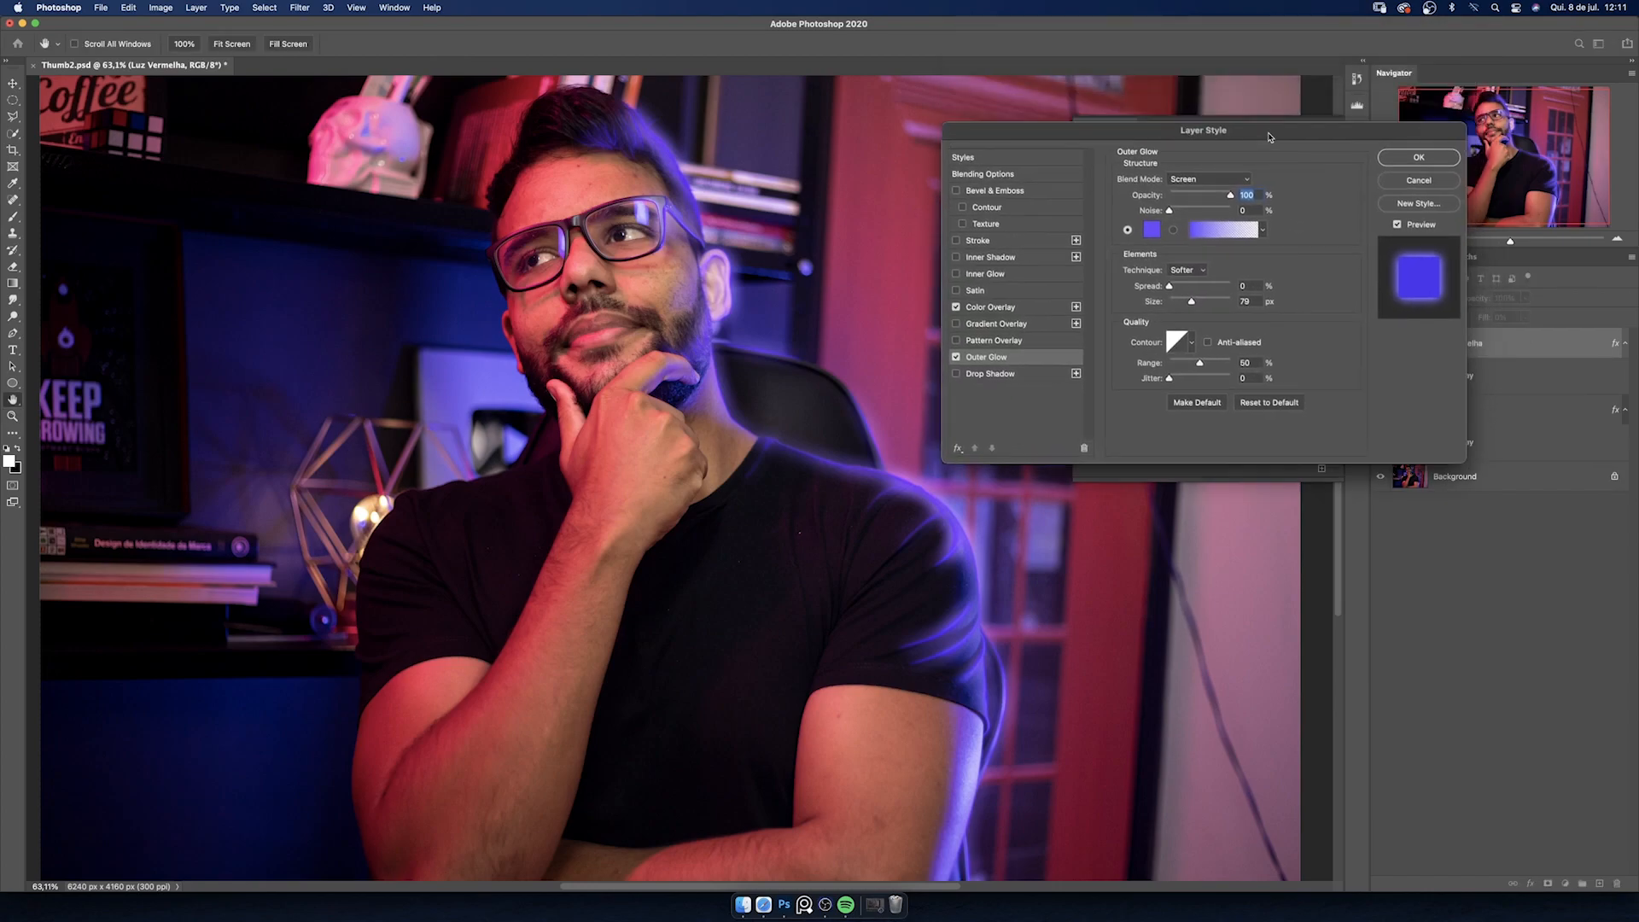
{"action": "left_click", "coordinate": [993, 309]}
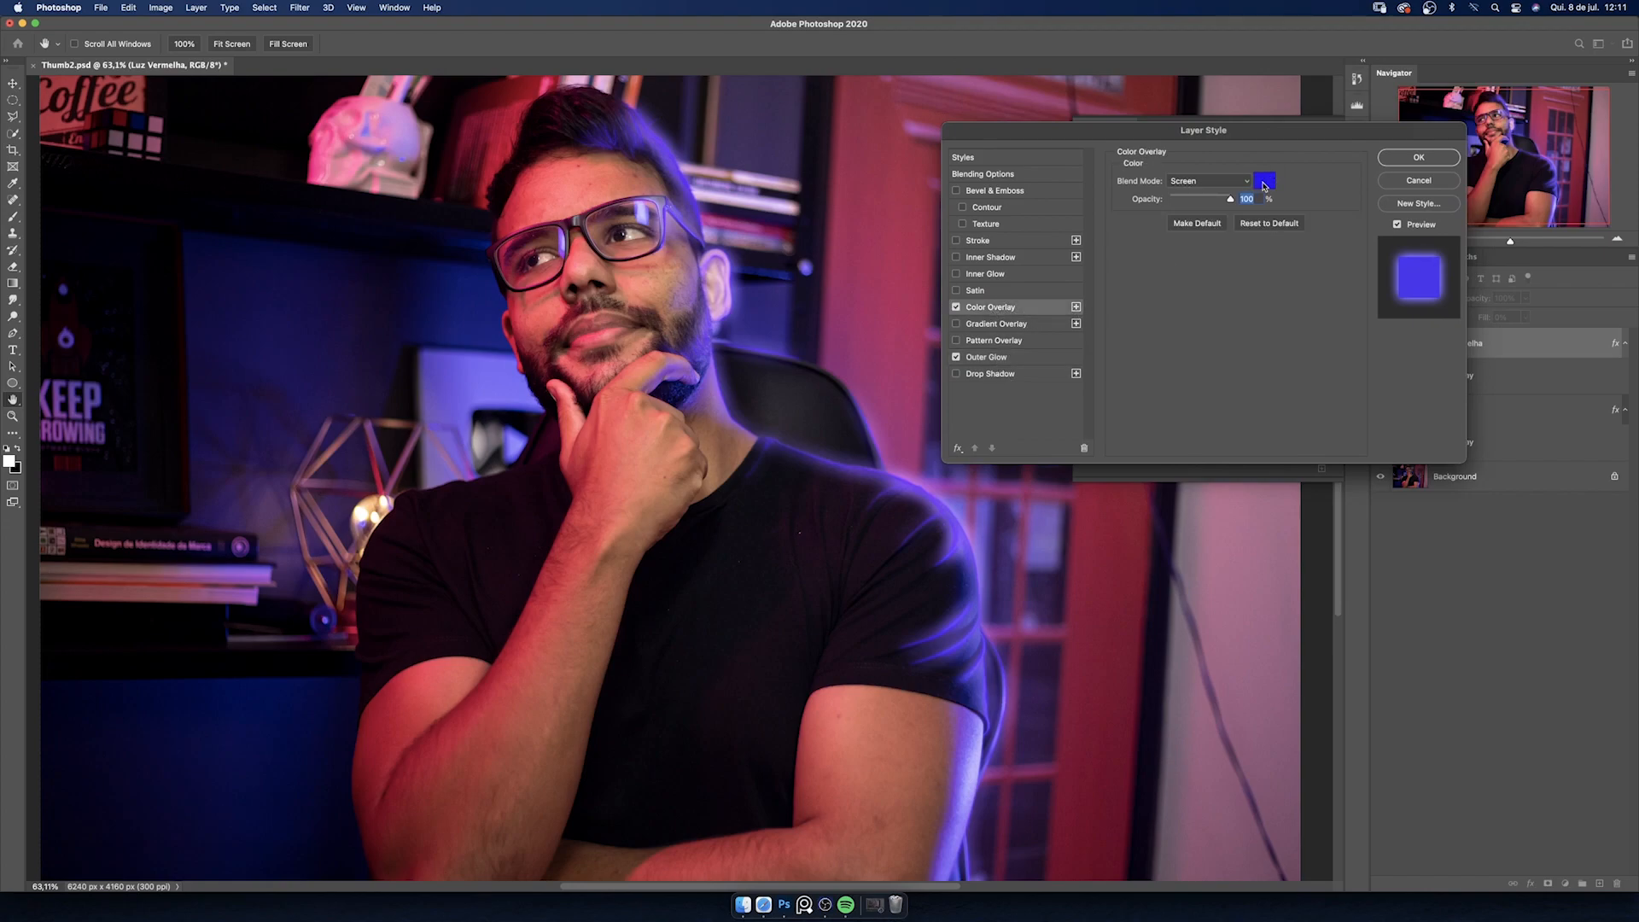
{"action": "left_click", "coordinate": [1264, 183]}
{"action": "left_click", "coordinate": [1077, 179]}
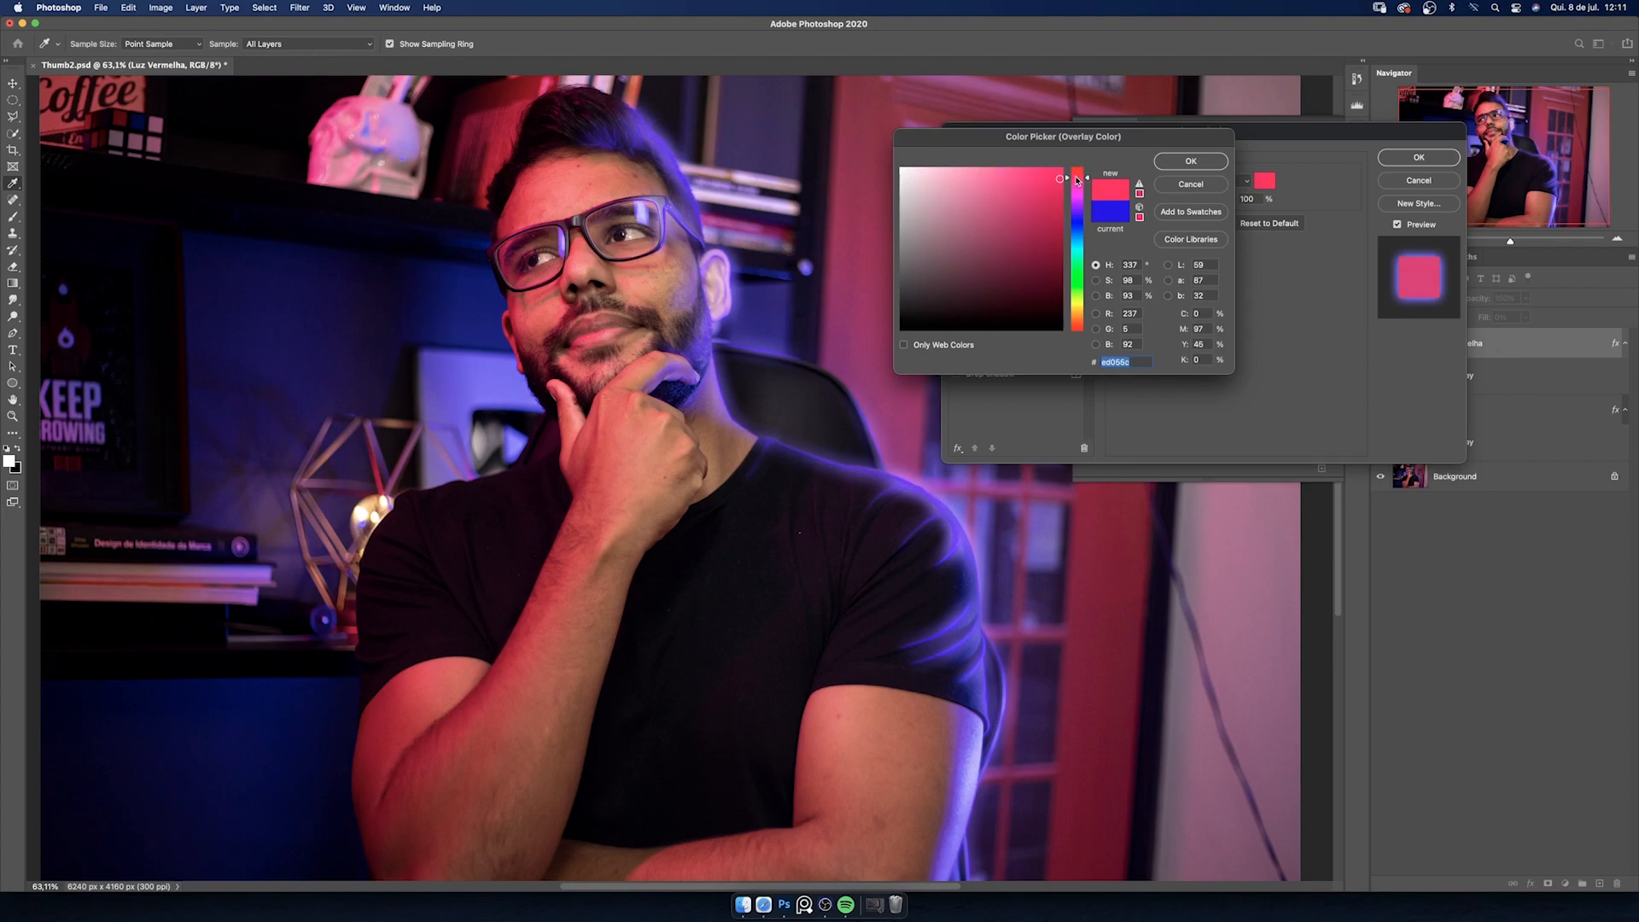
{"action": "left_click", "coordinate": [1191, 161]}
- Set Luz Vermelha's Outer Glow color to the light pink fa4a88 and apply the layer style
{"action": "left_click", "coordinate": [986, 357]}
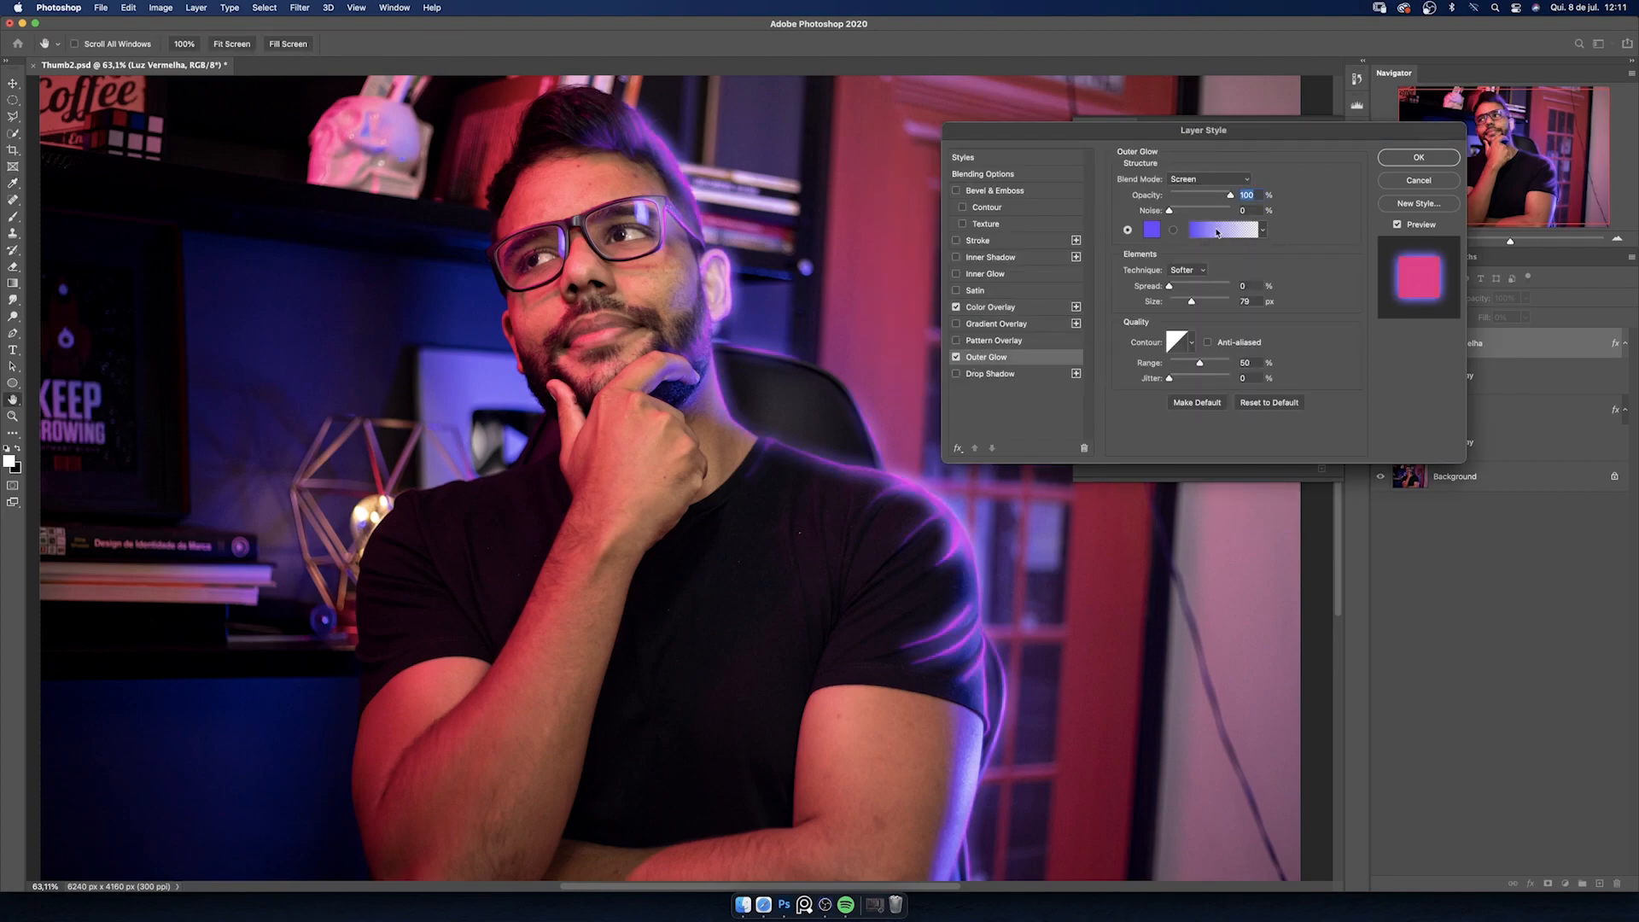
{"action": "left_click", "coordinate": [1152, 230]}
{"action": "left_click", "coordinate": [1082, 181]}
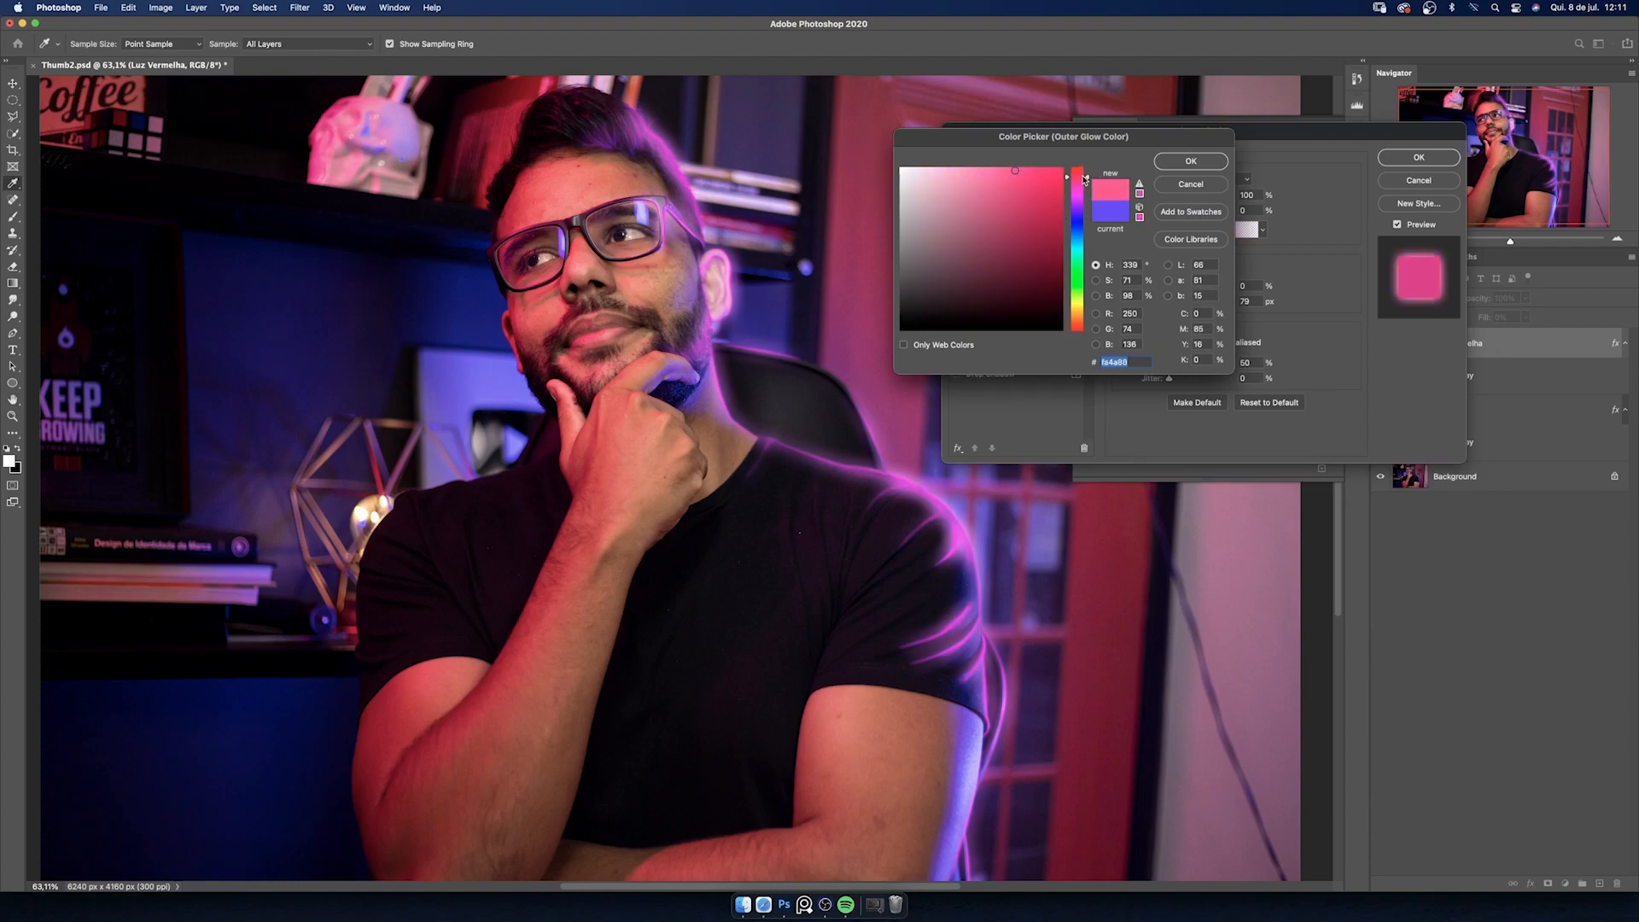
{"action": "left_click", "coordinate": [1191, 161]}
{"action": "left_click", "coordinate": [1419, 157]}
- Erase the copied strokes on Luz Vermelha with a large elliptical selection around the man, then deselect
{"action": "key", "text": "z"}
{"action": "left_click_drag", "start_coordinate": [664, 335], "coordinate": [597, 342]}
{"action": "key", "text": "m"}
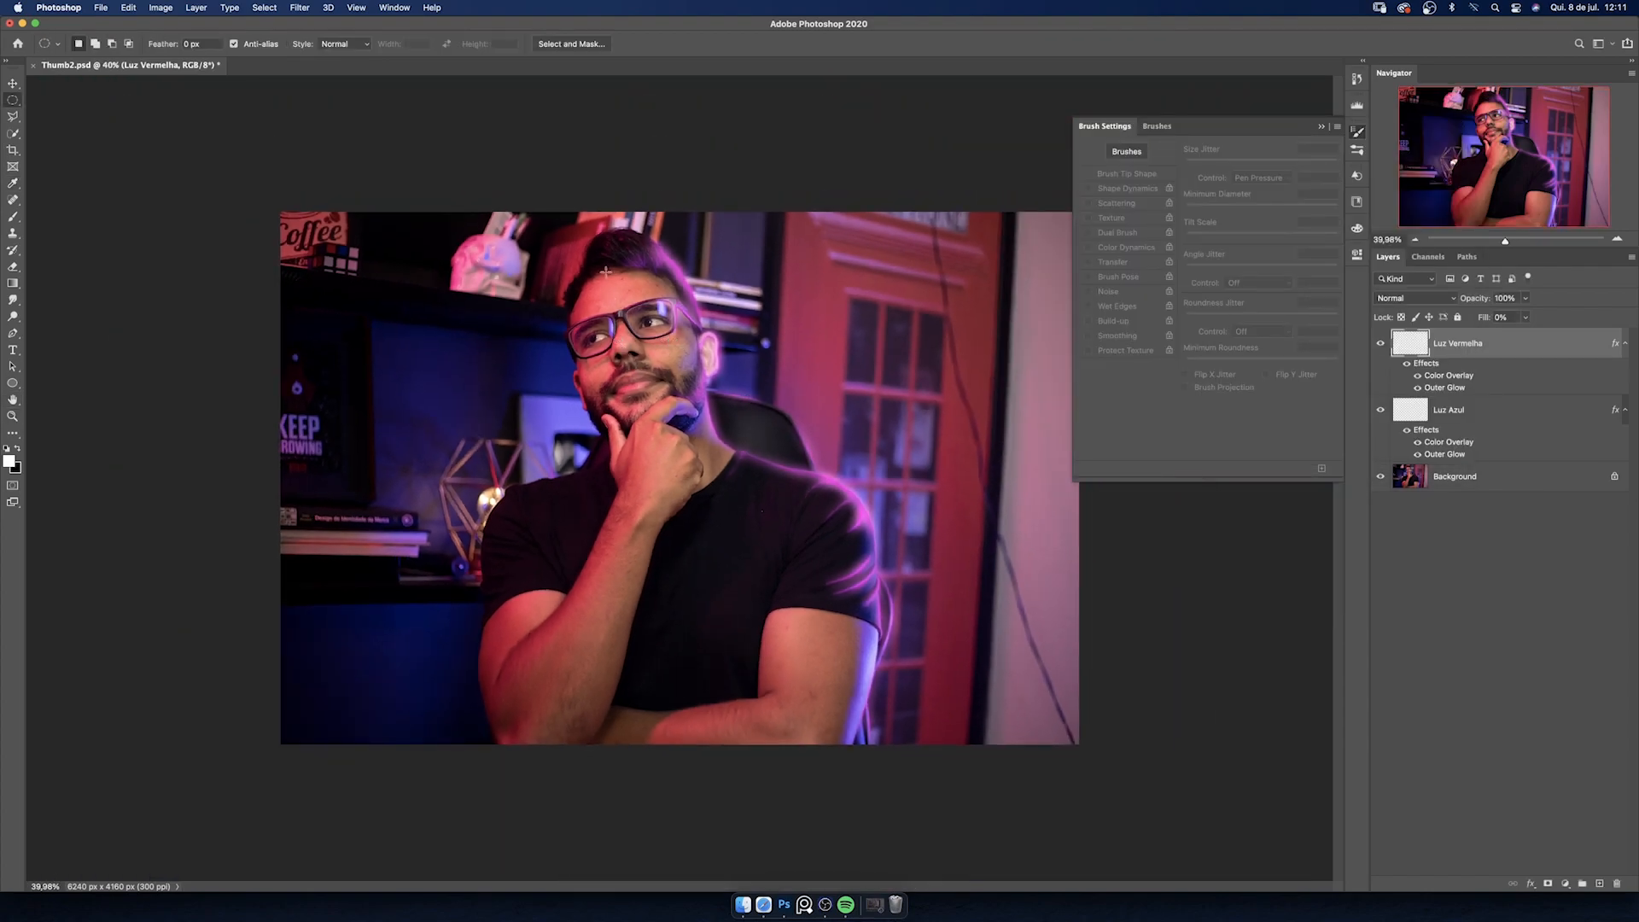
{"action": "left_click_drag", "start_coordinate": [403, 160], "coordinate": [1063, 873]}
{"action": "key", "text": "BackSpace"}
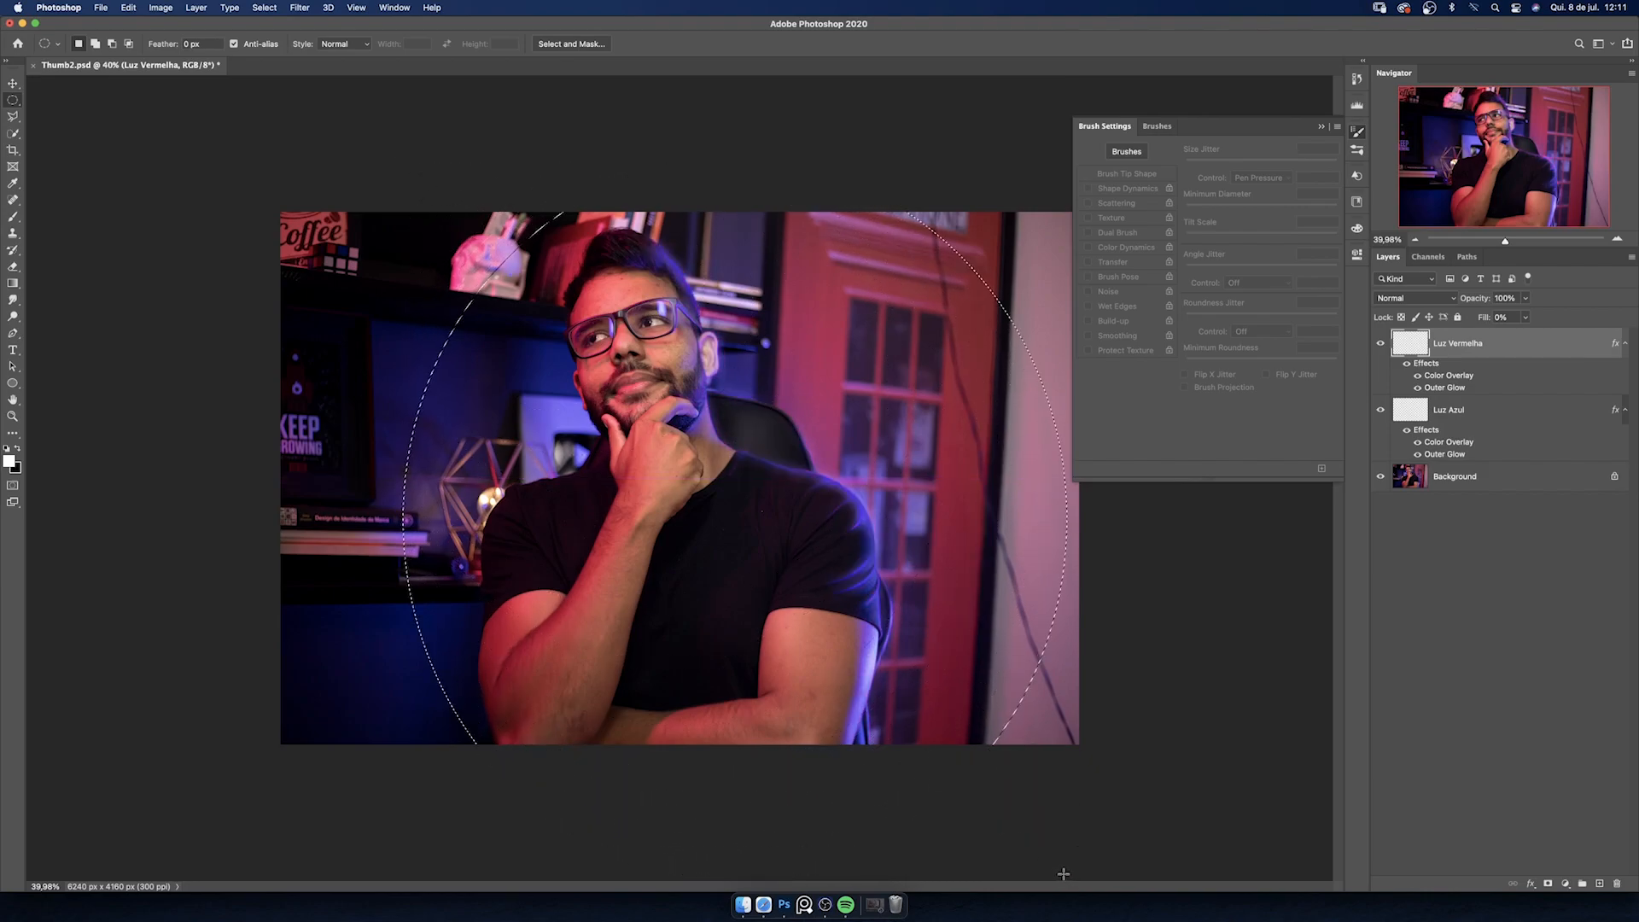
{"action": "key", "text": "super+d"}
{"action": "key", "text": "z"}
{"action": "left_click_drag", "start_coordinate": [564, 301], "coordinate": [592, 298]}
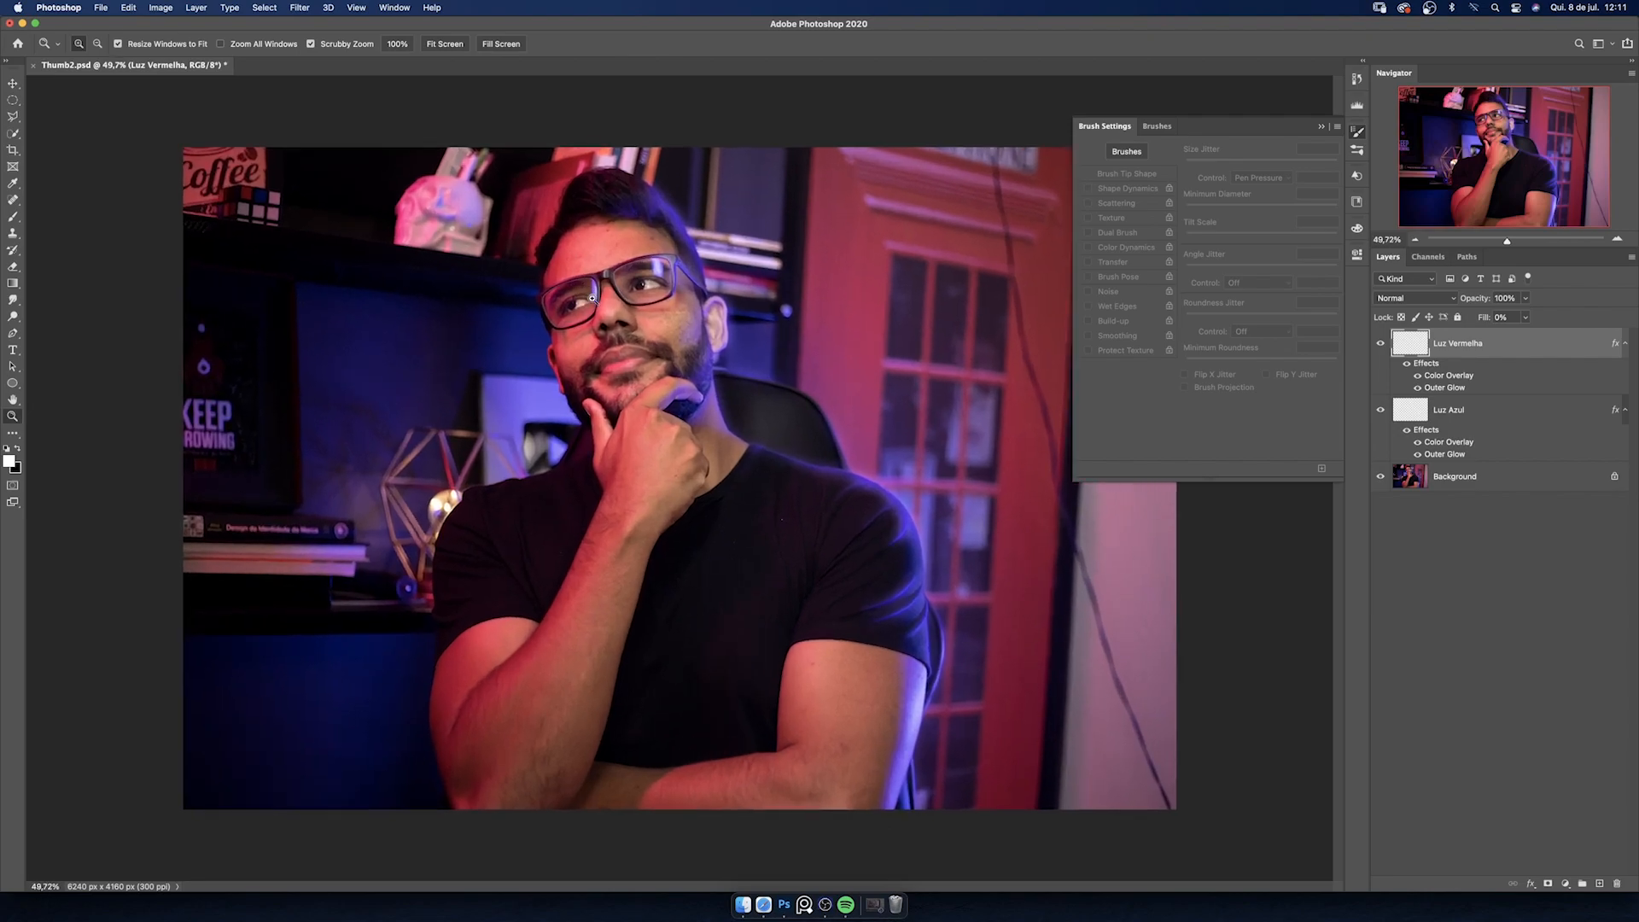
{"action": "key", "text": "b"}
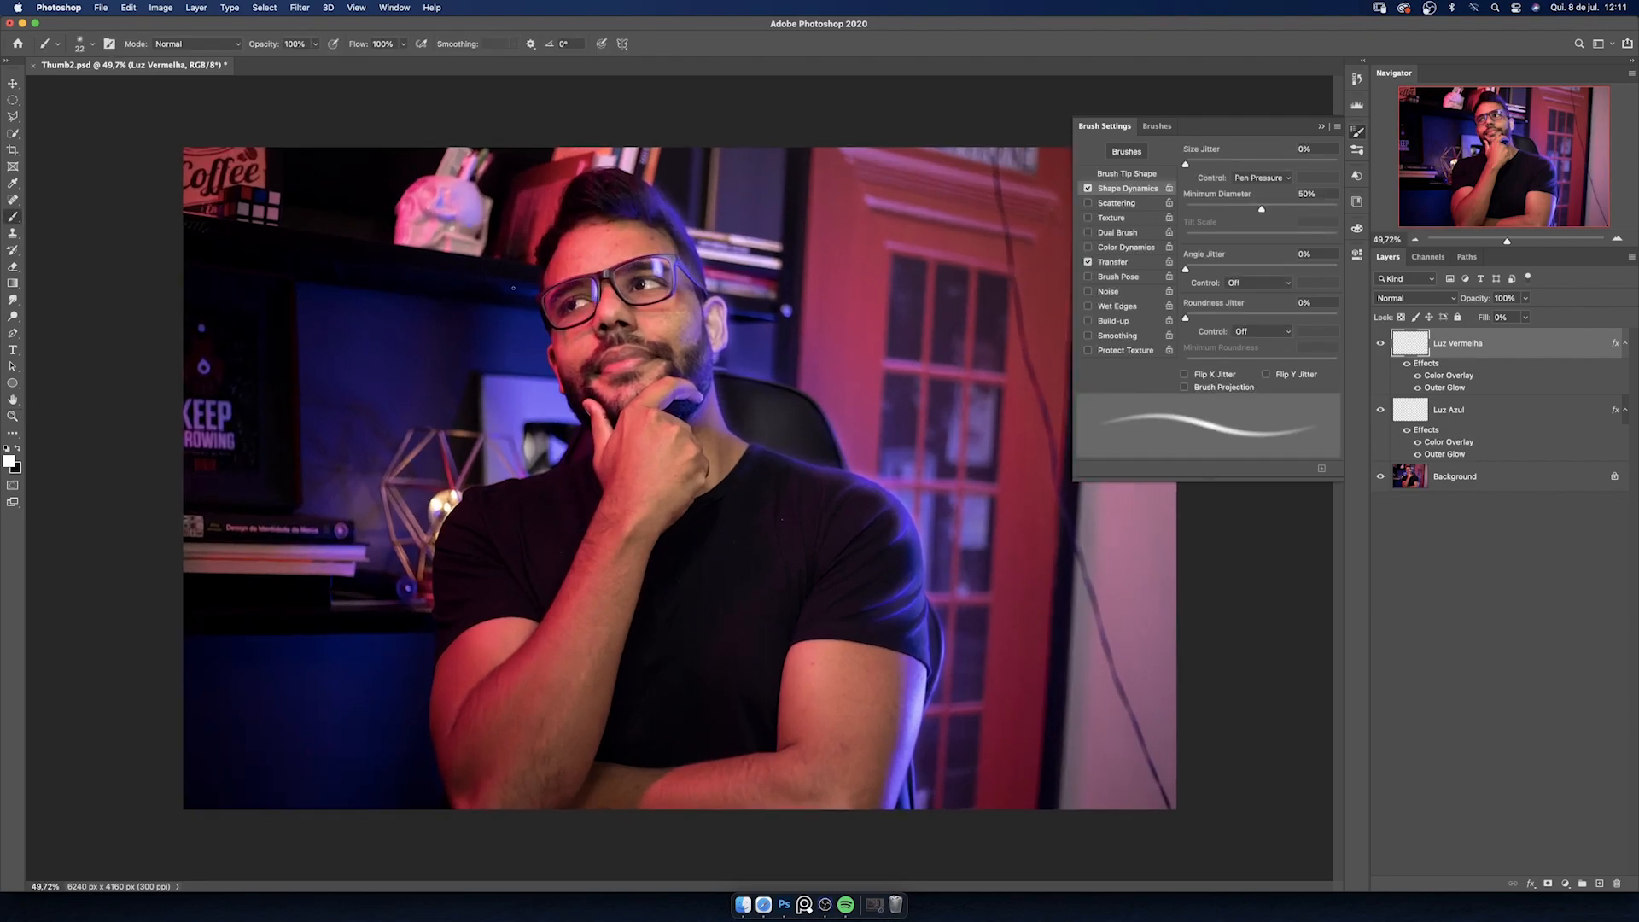
{"action": "left_click", "coordinate": [541, 276], "text": "alt"}
{"action": "key", "text": "d"}
{"action": "left_click_drag", "start_coordinate": [544, 271], "coordinate": [563, 271]}
{"action": "mouse_move", "coordinate": [569, 239]}
{"action": "left_mouse_down"}
{"action": "mouse_move", "coordinate": [485, 447]}
{"action": "mouse_move", "coordinate": [555, 462]}
{"action": "mouse_move", "coordinate": [504, 315]}
{"action": "mouse_move", "coordinate": [478, 341]}
{"action": "mouse_move", "coordinate": [581, 401]}
{"action": "mouse_move", "coordinate": [577, 447]}
{"action": "mouse_move", "coordinate": [546, 436]}
{"action": "left_mouse_up"}
{"action": "key", "text": "ctrl+z"}
- Trace a pen path from below the chin along the shirt collar and shoulder to the outer sleeve beside the lamp
{"action": "key", "text": "z"}
{"action": "key", "text": "p"}
{"action": "scroll", "coordinate": [598, 457], "scroll_direction": "down", "scroll_amount": 2}
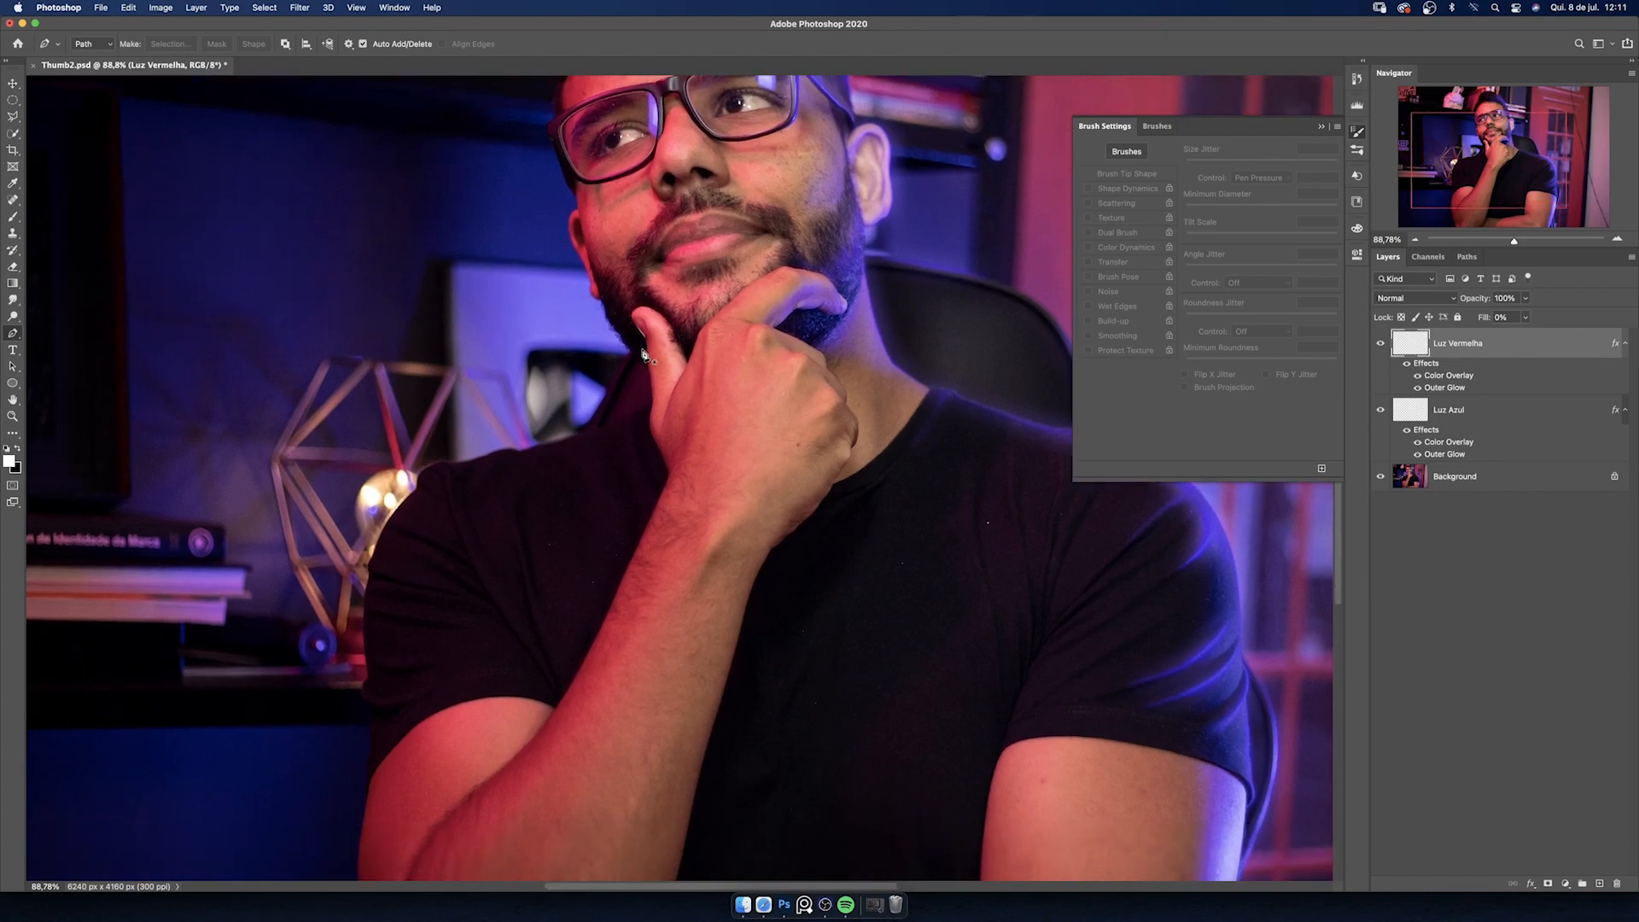
{"action": "scroll", "coordinate": [643, 351], "scroll_direction": "up", "scroll_amount": 3}
{"action": "left_click", "coordinate": [639, 345]}
{"action": "left_click", "coordinate": [593, 440]}
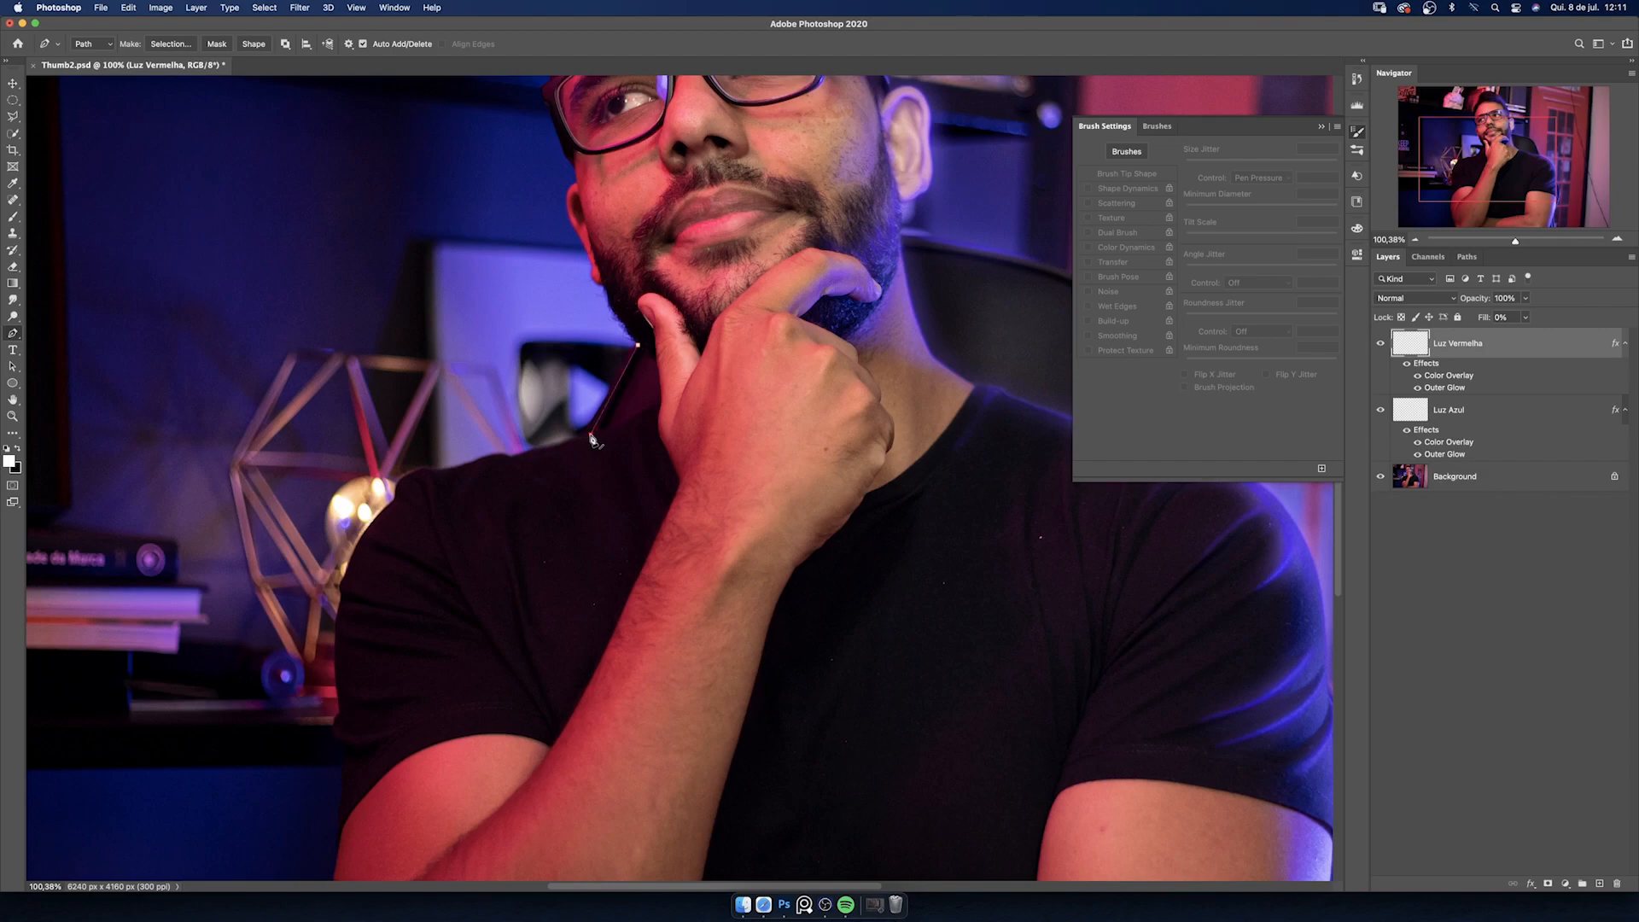
{"action": "left_click_drag", "start_coordinate": [554, 446], "coordinate": [544, 448]}
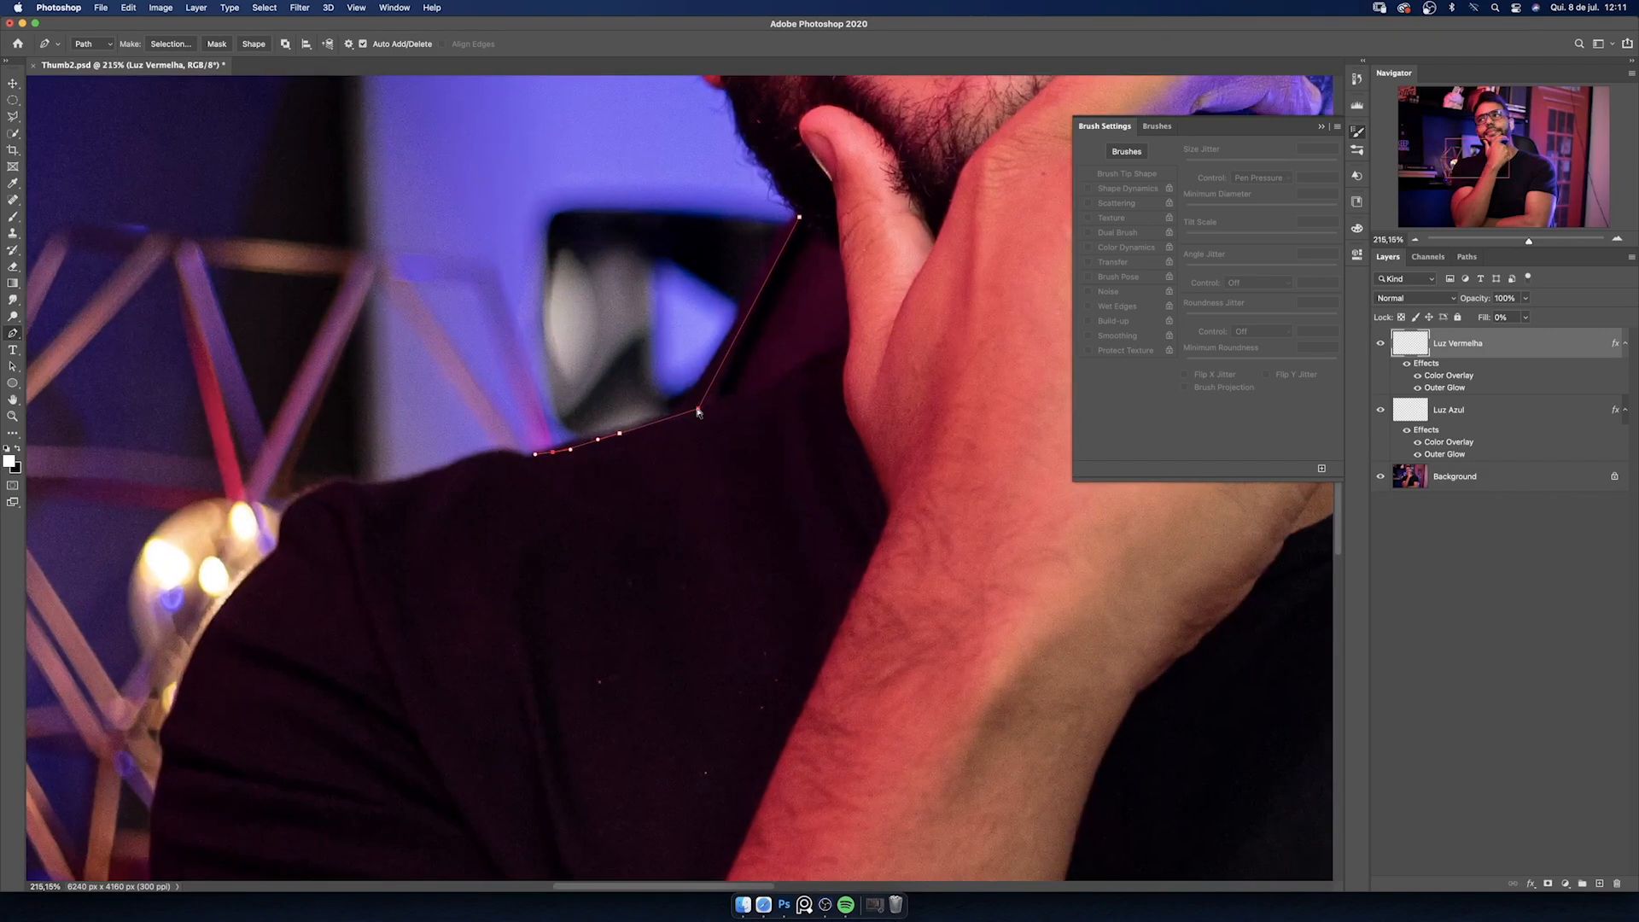
{"action": "left_click_drag", "start_coordinate": [436, 490], "coordinate": [413, 535]}
{"action": "left_click_drag", "start_coordinate": [373, 340], "coordinate": [354, 375]}
{"action": "left_click", "coordinate": [309, 475]}
- Add separate open paths along the fabric folds of the same sleeve and shoulder
{"action": "left_click", "coordinate": [401, 306]}
{"action": "left_click_drag", "start_coordinate": [560, 381], "coordinate": [580, 408]}
{"action": "left_click", "coordinate": [518, 167]}
{"action": "left_click_drag", "start_coordinate": [541, 299], "coordinate": [562, 347]}
{"action": "left_click_drag", "start_coordinate": [632, 481], "coordinate": [664, 534]}
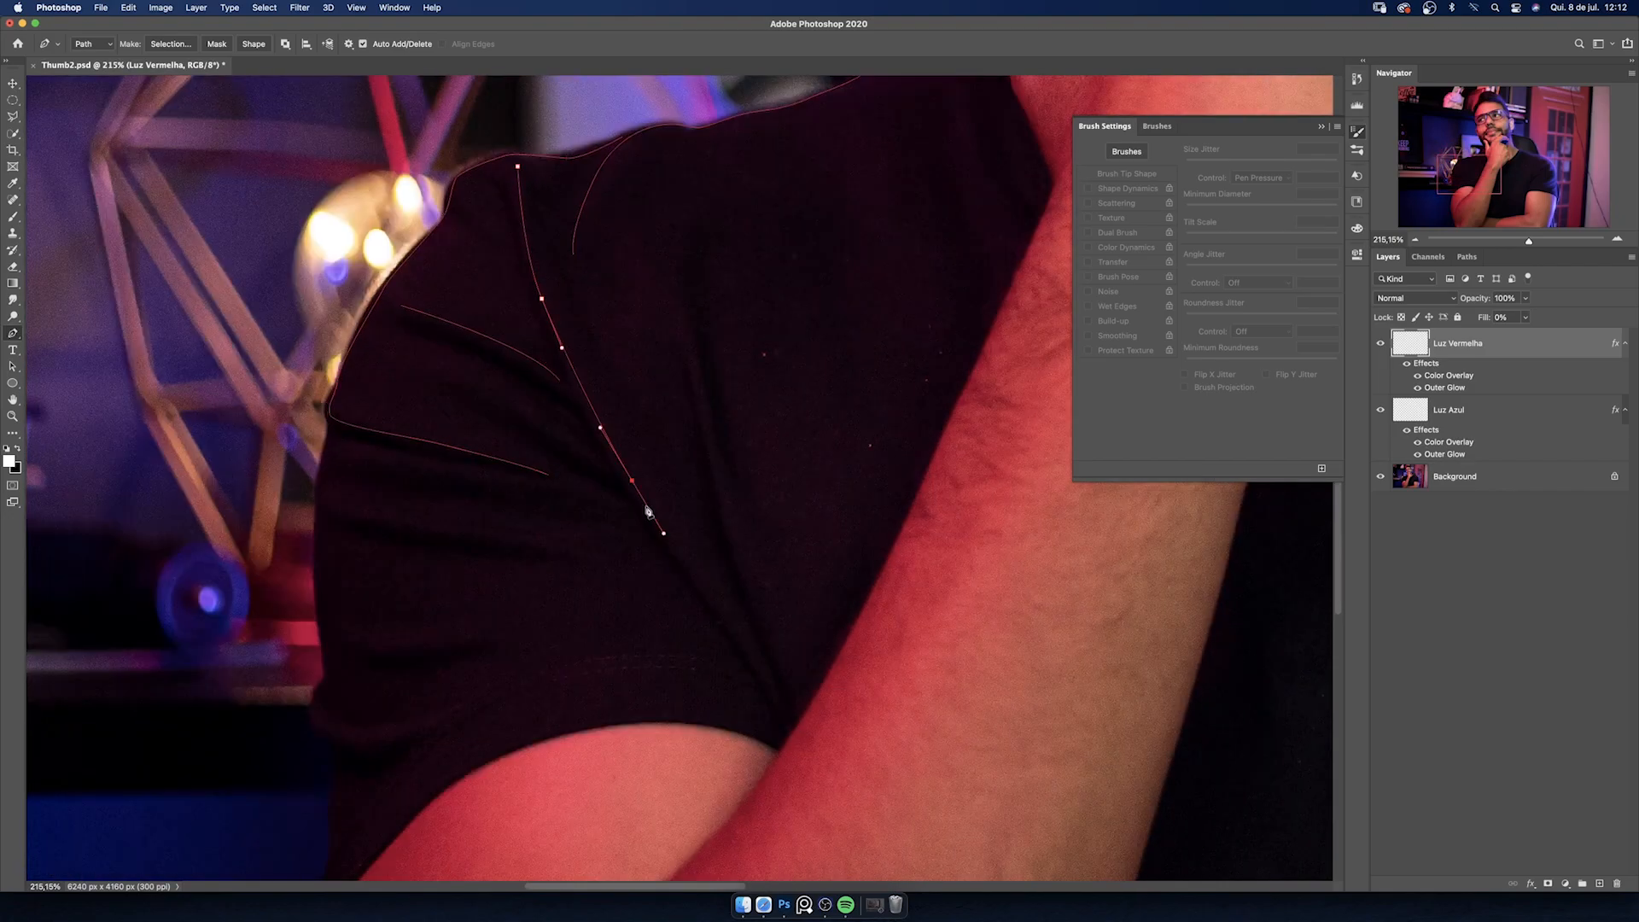
{"action": "left_click", "coordinate": [685, 302]}
{"action": "left_click", "coordinate": [731, 519]}
- Trace the lower sleeve folds, the raised arm's outer edge down to the photo's border, and the elbow crease
{"action": "scroll", "coordinate": [732, 519], "scroll_direction": "down", "scroll_amount": 5}
{"action": "left_click_drag", "start_coordinate": [309, 503], "coordinate": [395, 574]}
{"action": "scroll", "coordinate": [375, 513], "scroll_direction": "down", "scroll_amount": 10}
{"action": "scroll", "coordinate": [437, 751], "scroll_direction": "down", "scroll_amount": 5}
{"action": "left_click", "coordinate": [411, 594]}
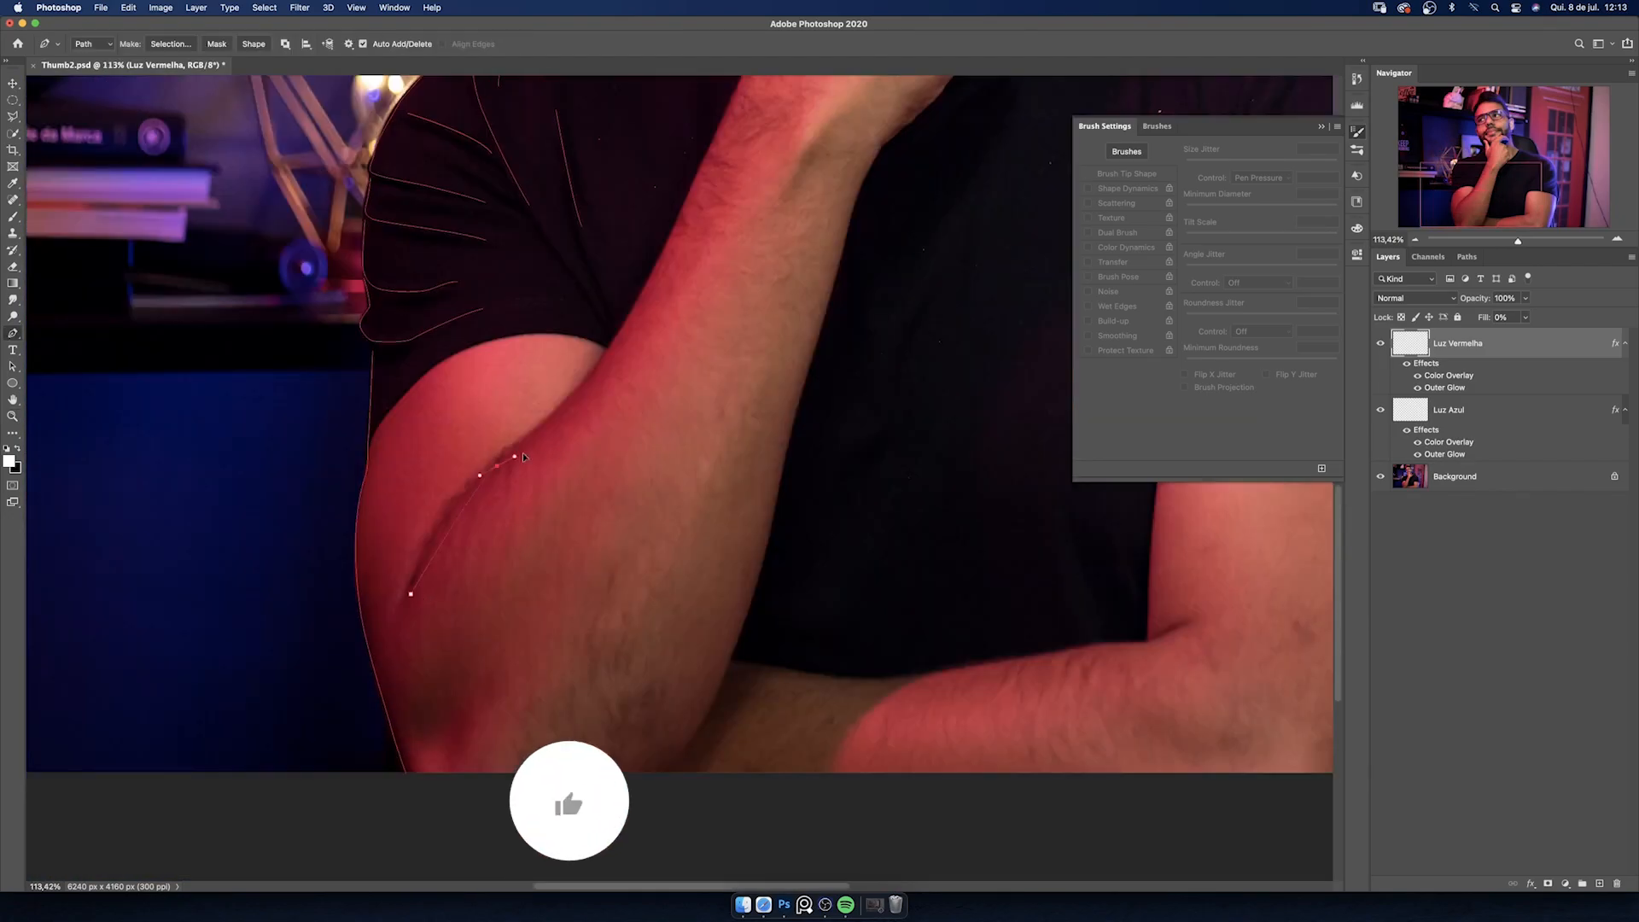
- Trace a path up the raised forearm's edge to the wrist and along the base of the thumb
{"action": "scroll", "coordinate": [500, 472], "scroll_direction": "up", "scroll_amount": 5}
{"action": "left_click", "coordinate": [494, 659]}
{"action": "left_click", "coordinate": [607, 447]}
{"action": "scroll", "coordinate": [607, 446], "scroll_direction": "up", "scroll_amount": 5}
{"action": "left_click", "coordinate": [658, 377]}
{"action": "scroll", "coordinate": [658, 377], "scroll_direction": "up", "scroll_amount": 5}
{"action": "left_click", "coordinate": [615, 325]}
{"action": "key", "text": "Escape"}
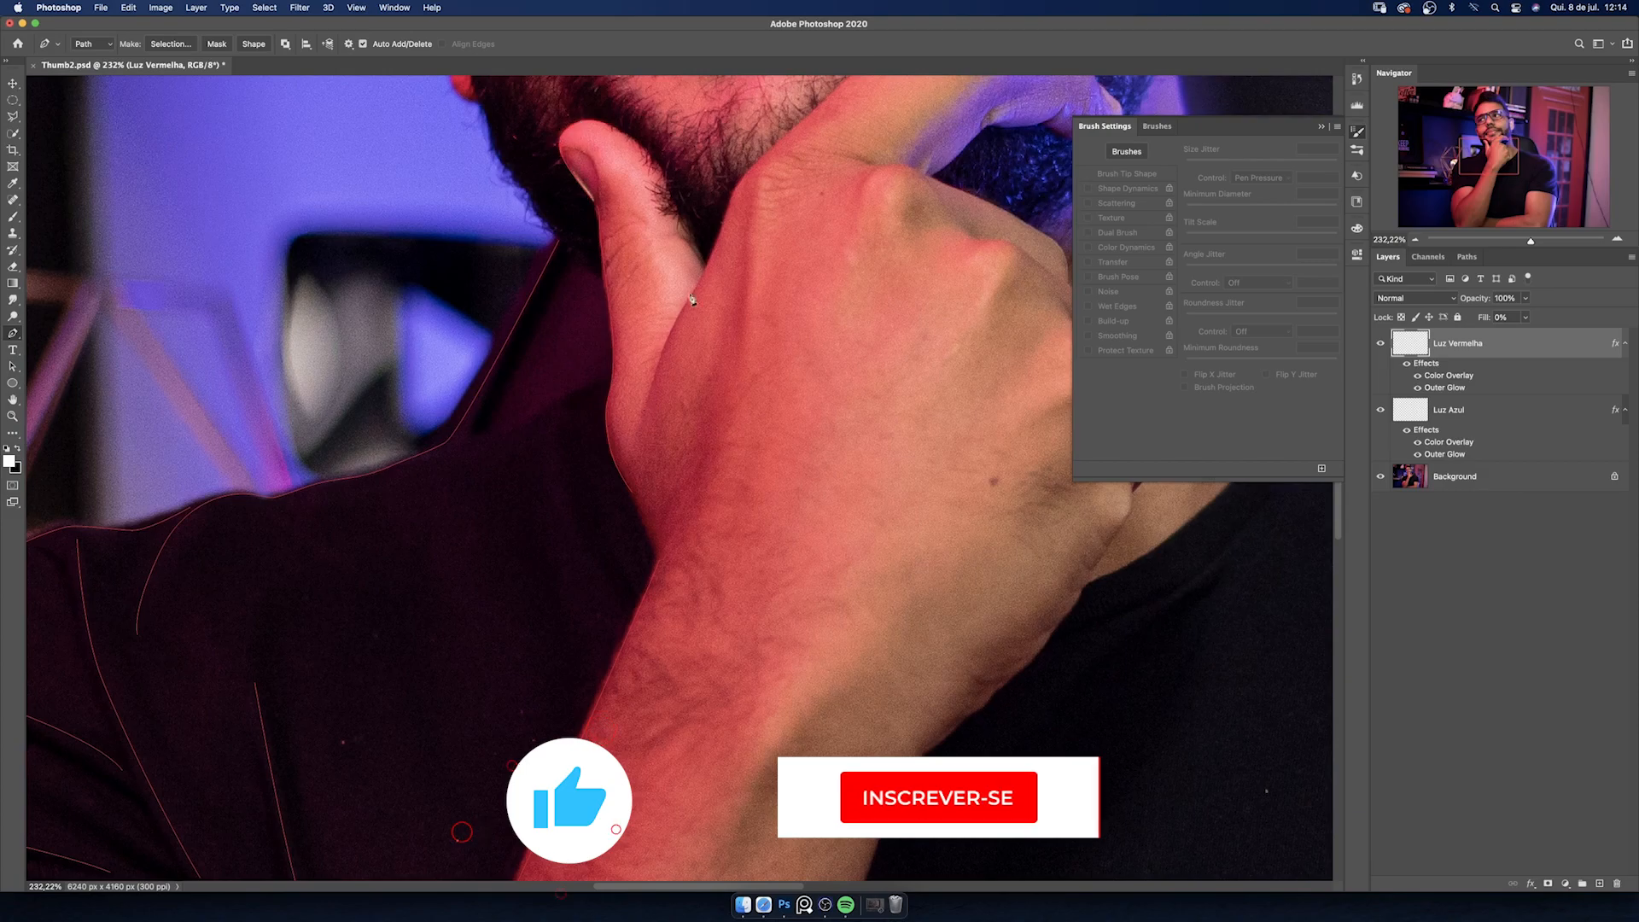
- Add pen paths along the index finger's upper edge and down from the first knuckle of the hand
{"action": "left_click_drag", "start_coordinate": [741, 181], "coordinate": [761, 145]}
{"action": "scroll", "coordinate": [734, 238], "scroll_direction": "down", "scroll_amount": 5}
{"action": "scroll", "coordinate": [743, 242], "scroll_direction": "up", "scroll_amount": 5}
{"action": "left_click", "coordinate": [868, 273]}
{"action": "scroll", "coordinate": [652, 454], "scroll_direction": "down", "scroll_amount": 5}
{"action": "scroll", "coordinate": [651, 342], "scroll_direction": "up", "scroll_amount": 5}
{"action": "left_click", "coordinate": [661, 144]}
{"action": "left_click_drag", "start_coordinate": [598, 330], "coordinate": [595, 339]}
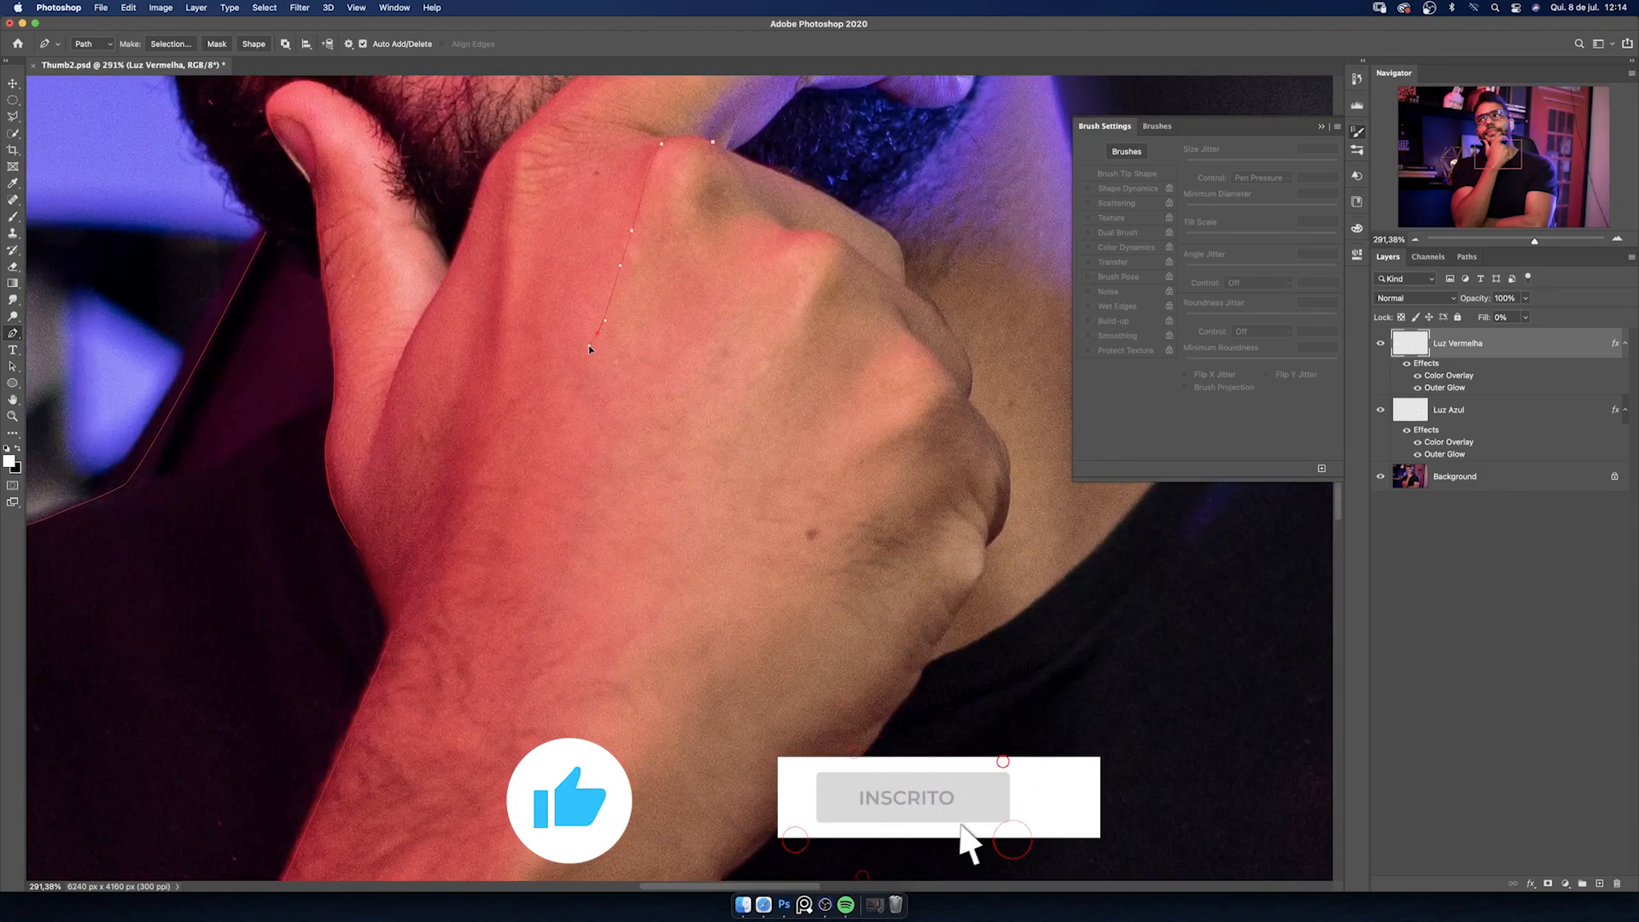
- Continue the paths over the remaining knuckle, the lip and the upper edge of the glasses frame
{"action": "scroll", "coordinate": [684, 392], "scroll_direction": "down", "scroll_amount": 5}
{"action": "left_click", "coordinate": [684, 392]}
{"action": "scroll", "coordinate": [648, 523], "scroll_direction": "up", "scroll_amount": 5}
{"action": "left_click", "coordinate": [648, 523]}
{"action": "scroll", "coordinate": [648, 341], "scroll_direction": "up", "scroll_amount": 5}
{"action": "scroll", "coordinate": [649, 257], "scroll_direction": "up", "scroll_amount": 3}
{"action": "left_click", "coordinate": [565, 223]}
{"action": "left_click_drag", "start_coordinate": [699, 165], "coordinate": [734, 158]}
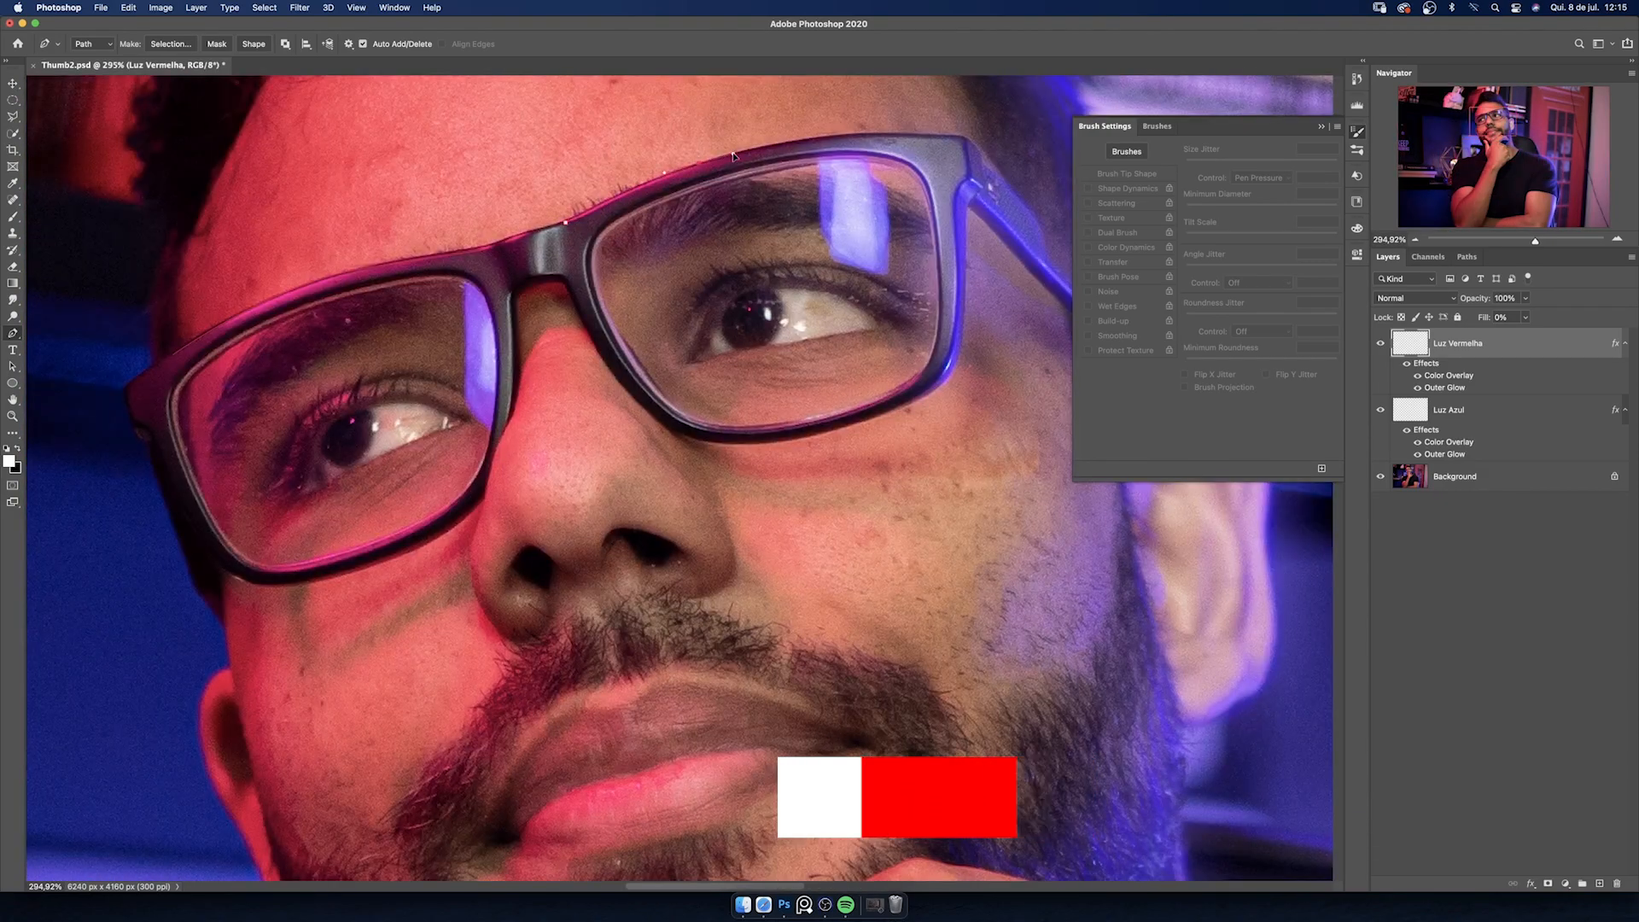
- Trace the temple above the glasses and the outer contour of the hair up to the top of the head
{"action": "scroll", "coordinate": [734, 157], "scroll_direction": "down", "scroll_amount": 5}
{"action": "scroll", "coordinate": [649, 427], "scroll_direction": "down", "scroll_amount": 5}
{"action": "scroll", "coordinate": [649, 427], "scroll_direction": "up", "scroll_amount": 5}
{"action": "left_click", "coordinate": [426, 411]}
{"action": "left_click", "coordinate": [422, 366]}
{"action": "scroll", "coordinate": [447, 410], "scroll_direction": "up", "scroll_amount": 5}
{"action": "left_click", "coordinate": [502, 242]}
{"action": "left_click_drag", "start_coordinate": [623, 154], "coordinate": [634, 154]}
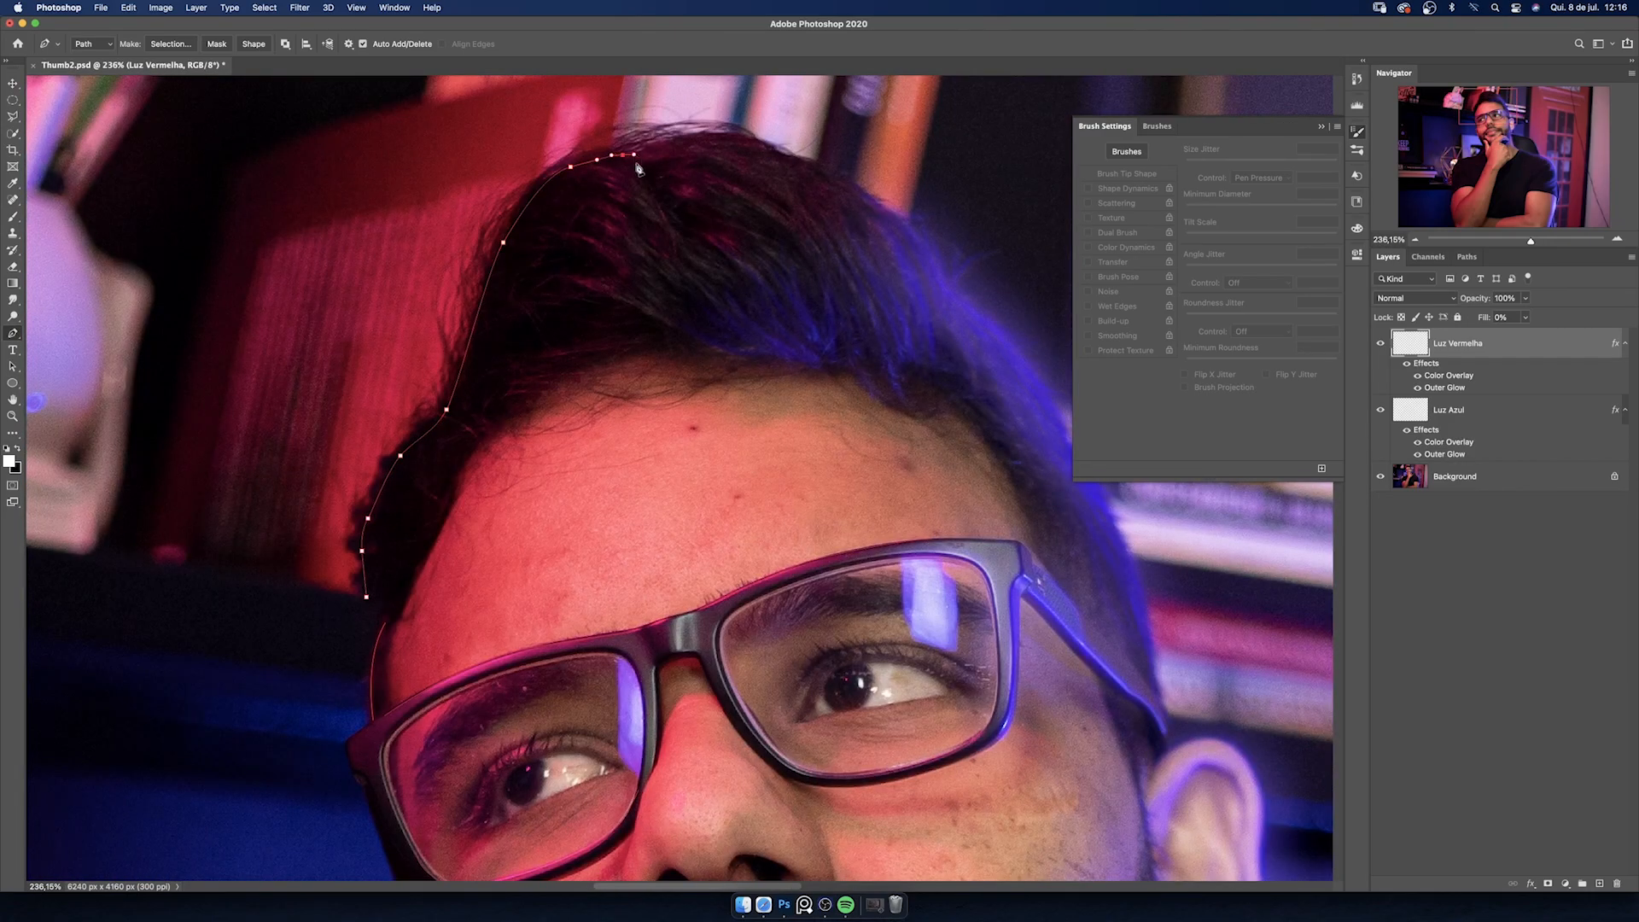
- Finish the paths with a line along the upper edge of the folded forearm across the man's waist
{"action": "scroll", "coordinate": [638, 169], "scroll_direction": "down", "scroll_amount": 5}
{"action": "left_click", "coordinate": [652, 608]}
{"action": "scroll", "coordinate": [651, 608], "scroll_direction": "down", "scroll_amount": 5}
{"action": "left_click", "coordinate": [684, 512]}
{"action": "scroll", "coordinate": [701, 613], "scroll_direction": "down", "scroll_amount": 10}
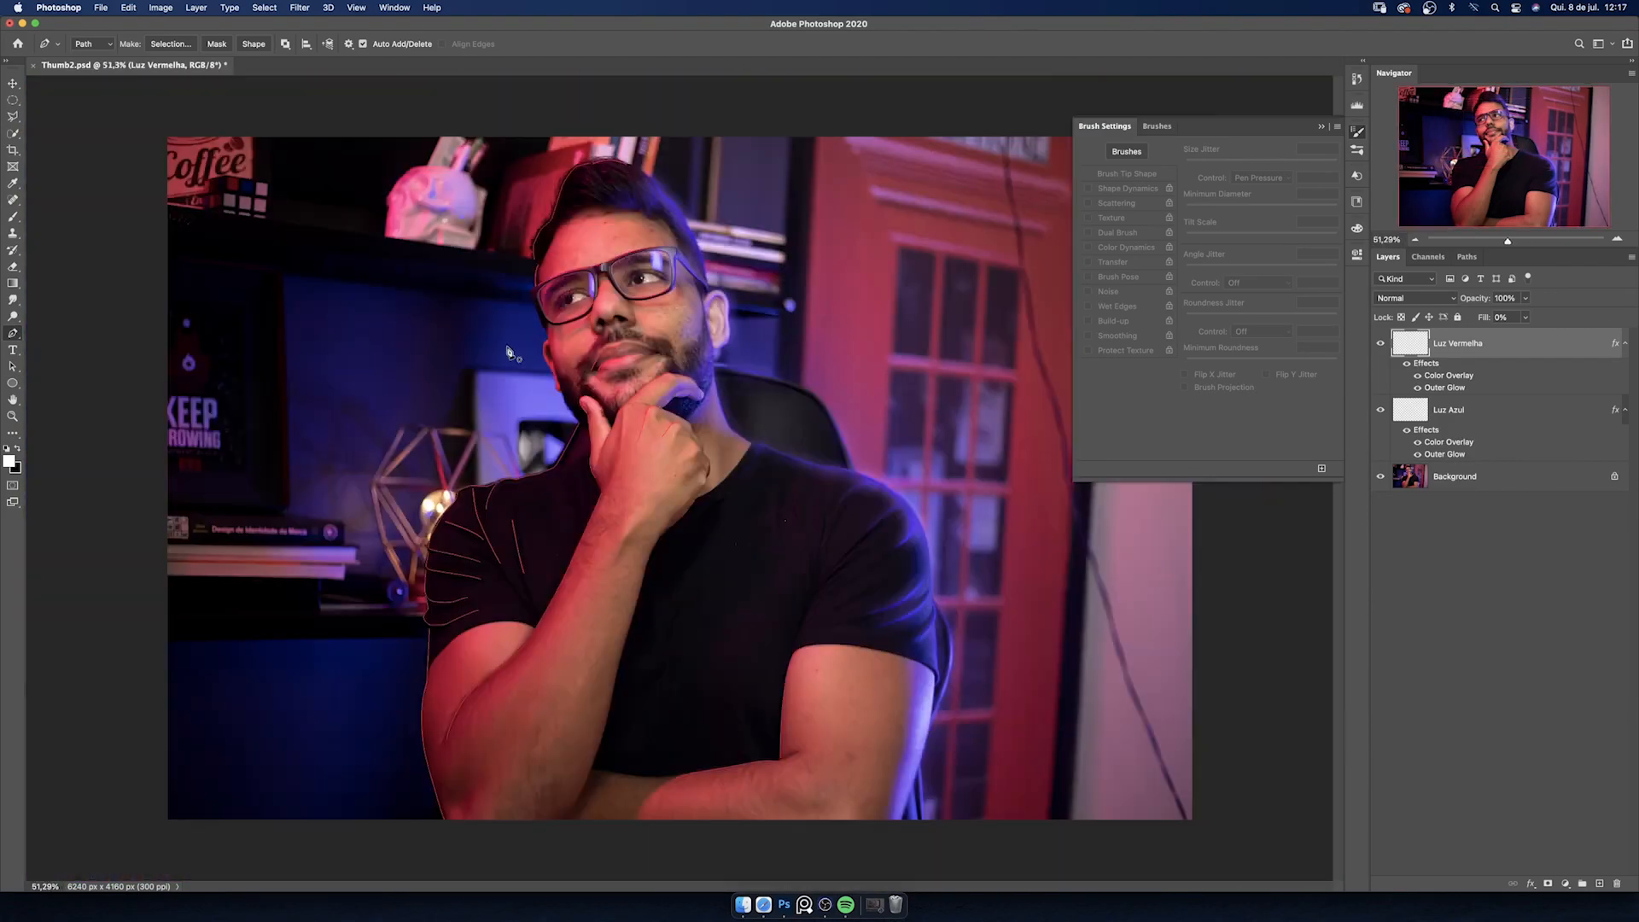
{"action": "scroll", "coordinate": [510, 353], "scroll_direction": "up", "scroll_amount": 1}
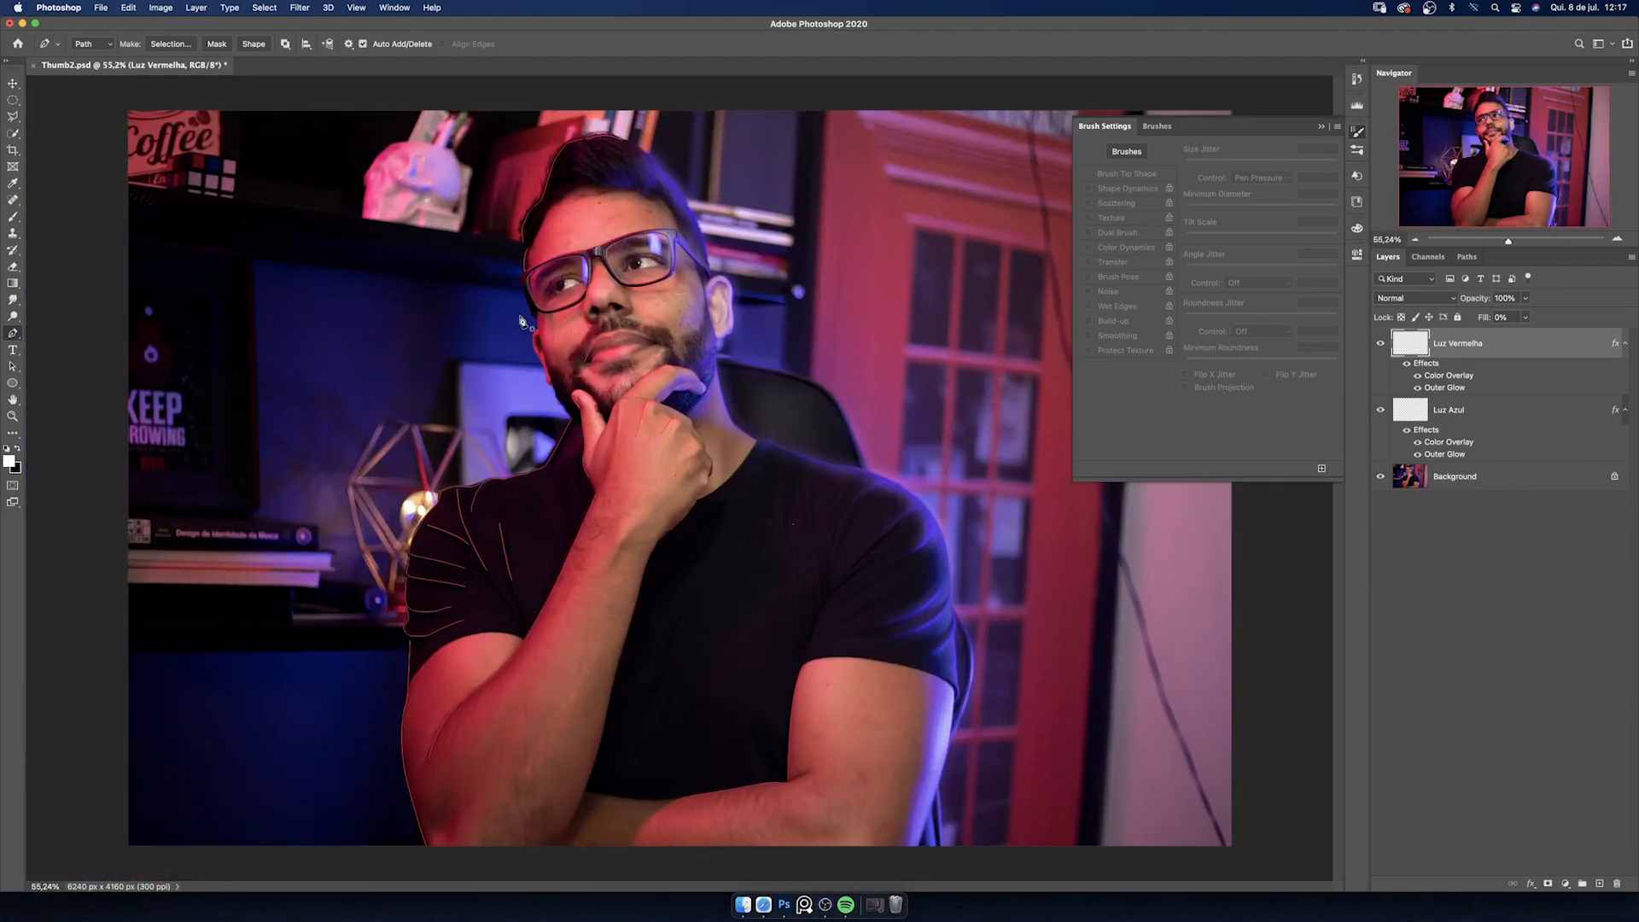
- Set the brush size to 12 px, turn off Transfer and lower the Shape Dynamics minimum diameter to 20%
{"action": "key", "text": "b"}
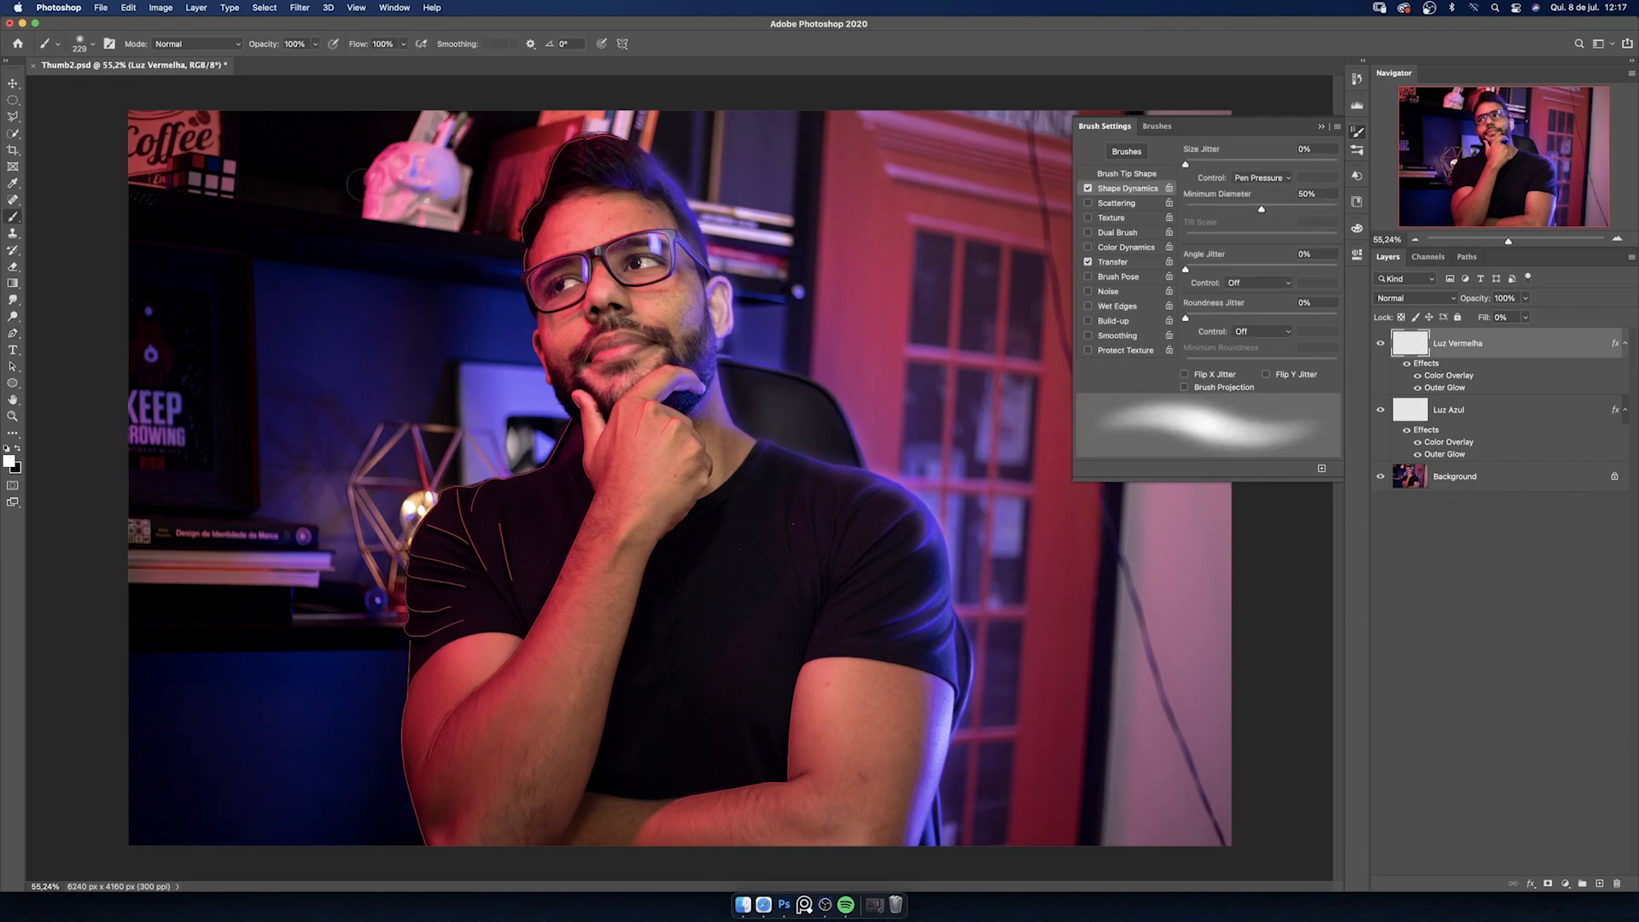
{"action": "right_click", "coordinate": [523, 256]}
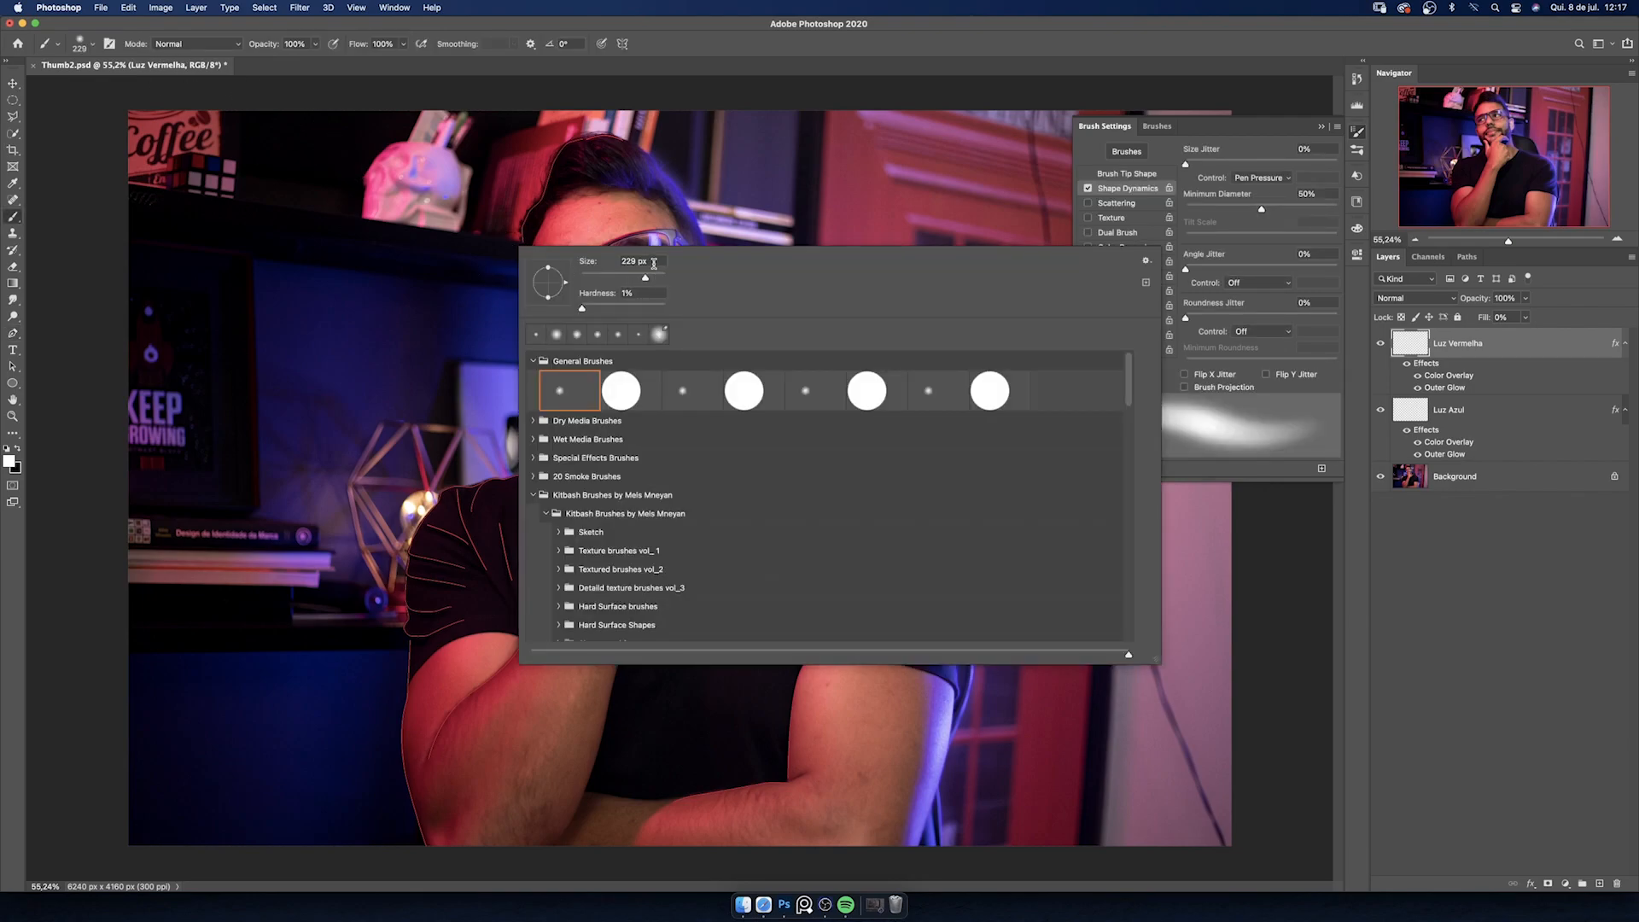
{"action": "type", "text": "12"}
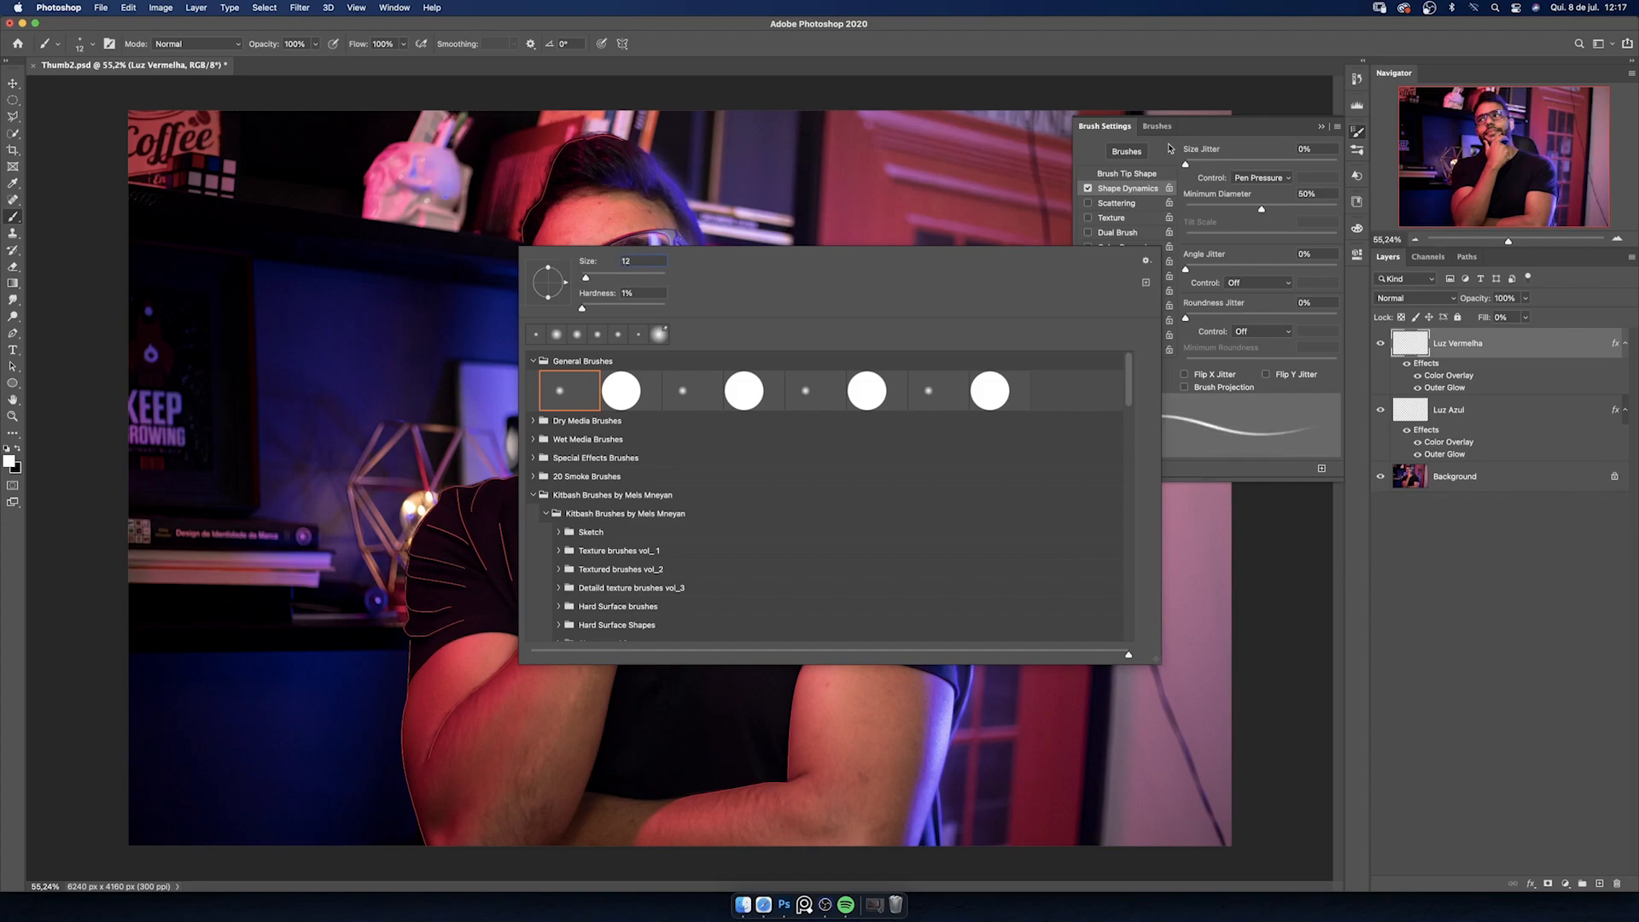
{"action": "key", "text": "Return"}
{"action": "left_click", "coordinate": [1087, 262]}
{"action": "left_click_drag", "start_coordinate": [1259, 211], "coordinate": [1216, 209]}
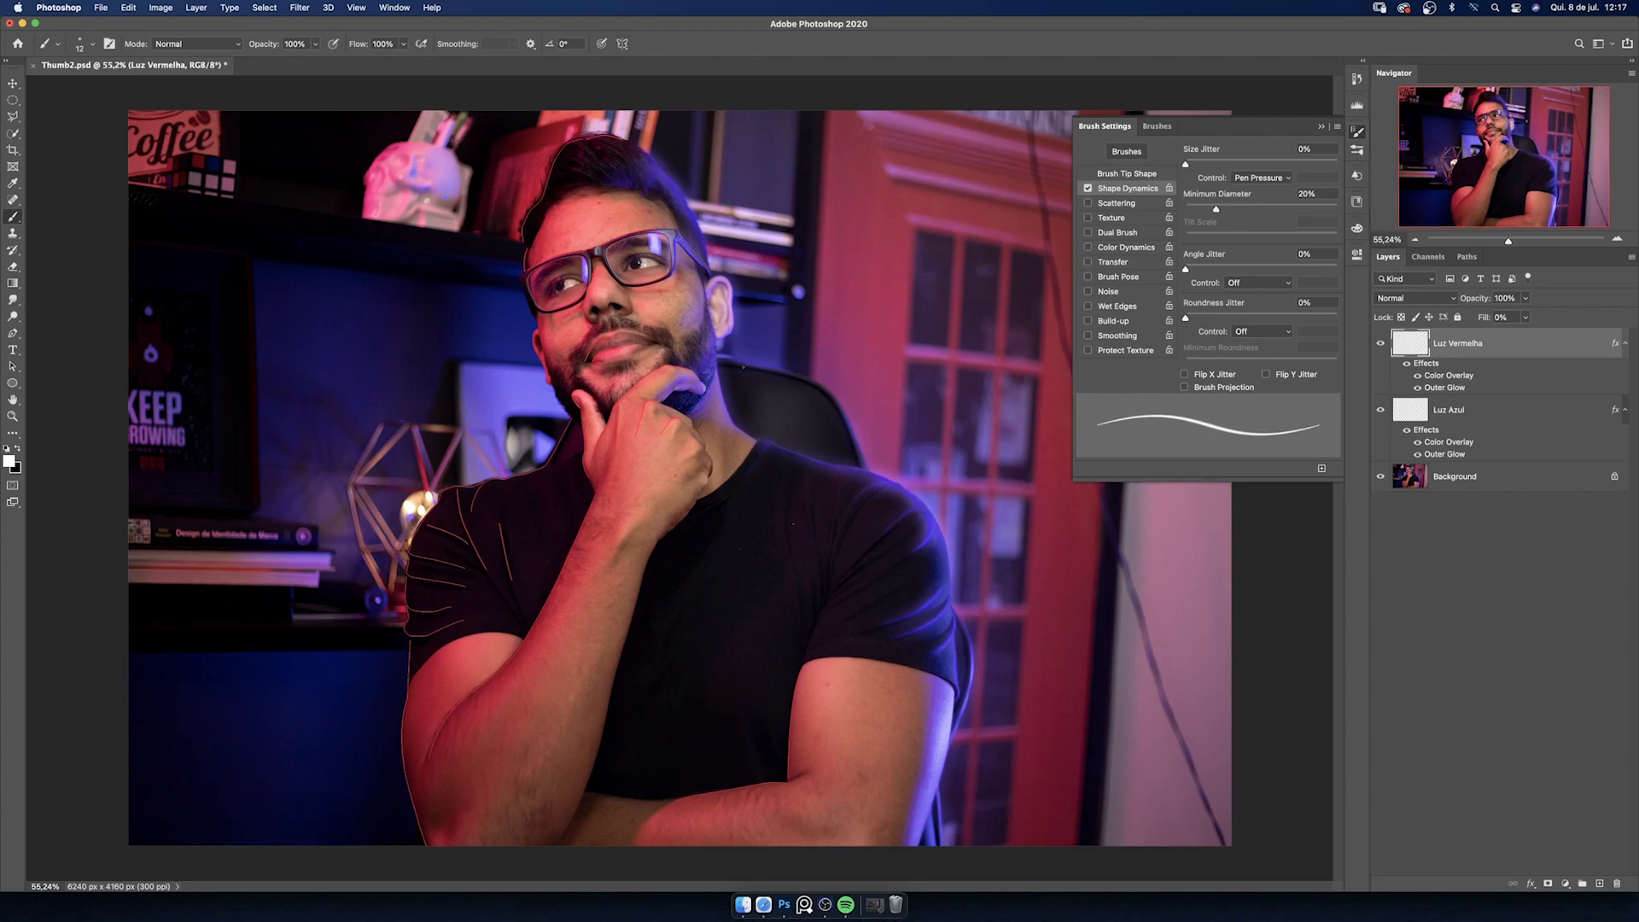
- Select all the traced paths, stroke them with the Brush using Simulate Pressure on Luz Vermelha, and hide the paths
{"action": "key", "text": "a"}
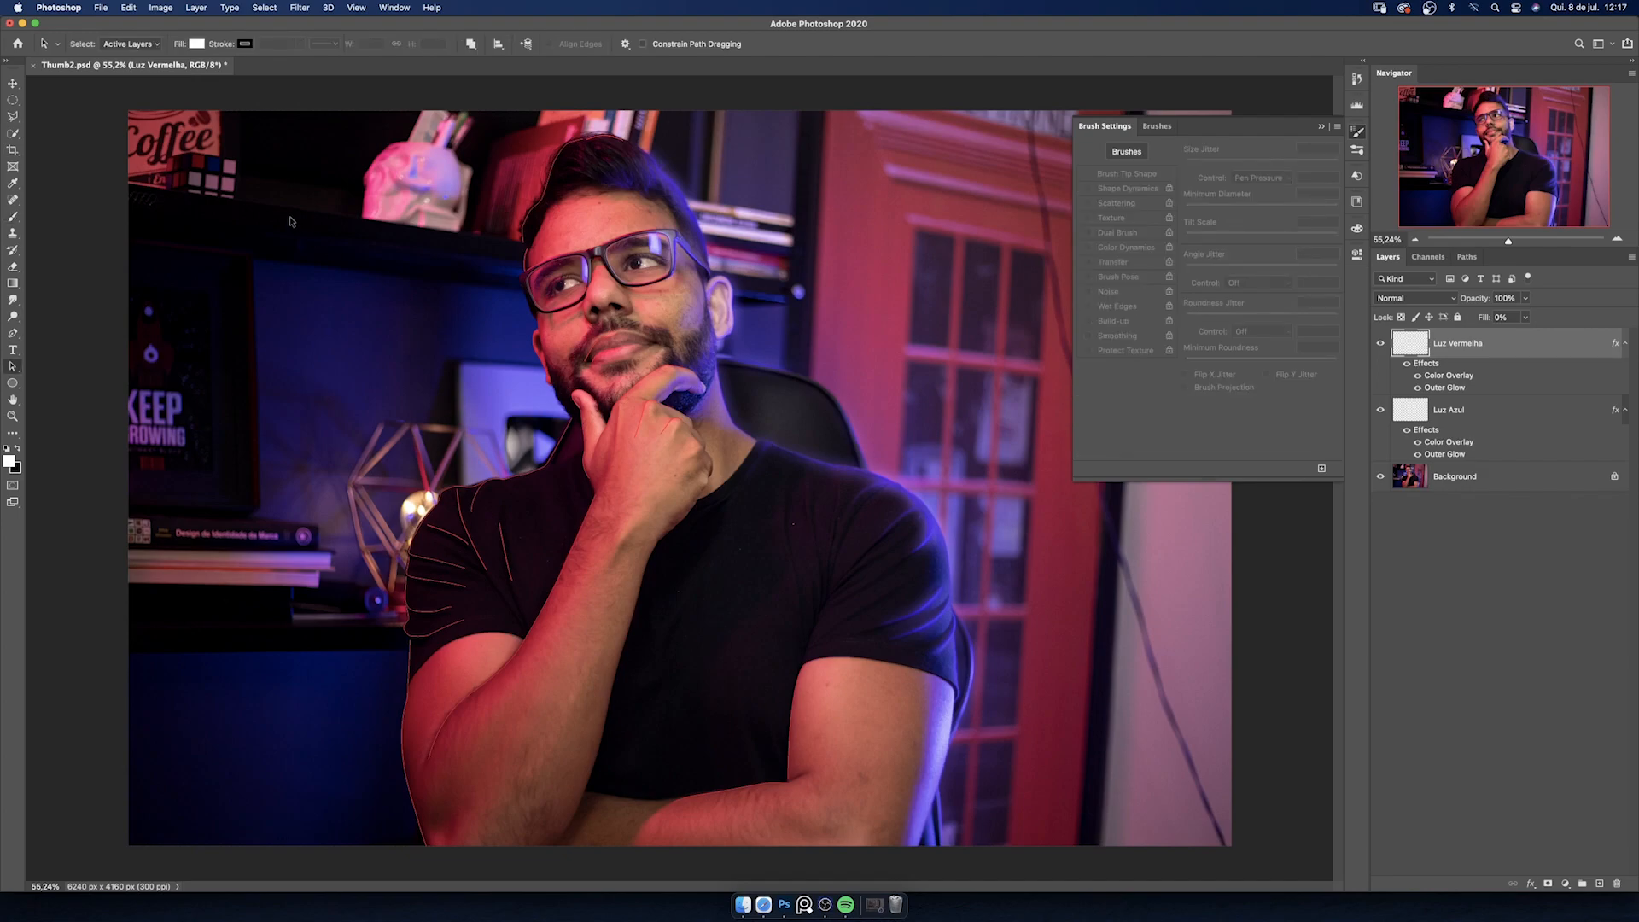
{"action": "left_click_drag", "start_coordinate": [147, 113], "coordinate": [915, 862]}
{"action": "key", "text": "p"}
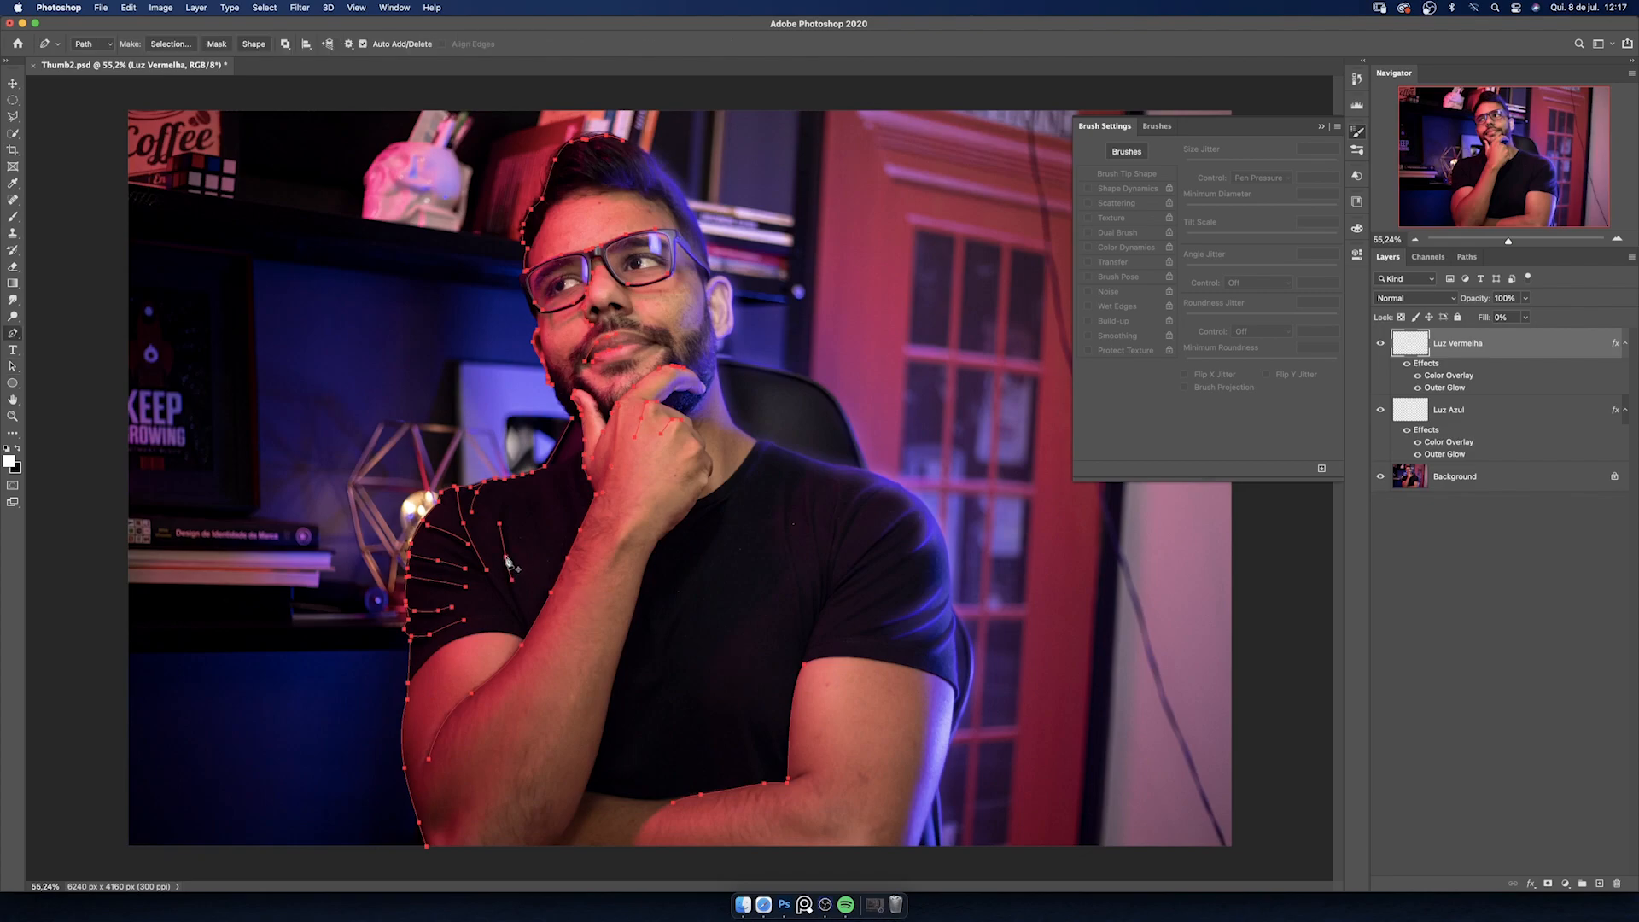
{"action": "right_click", "coordinate": [507, 559]}
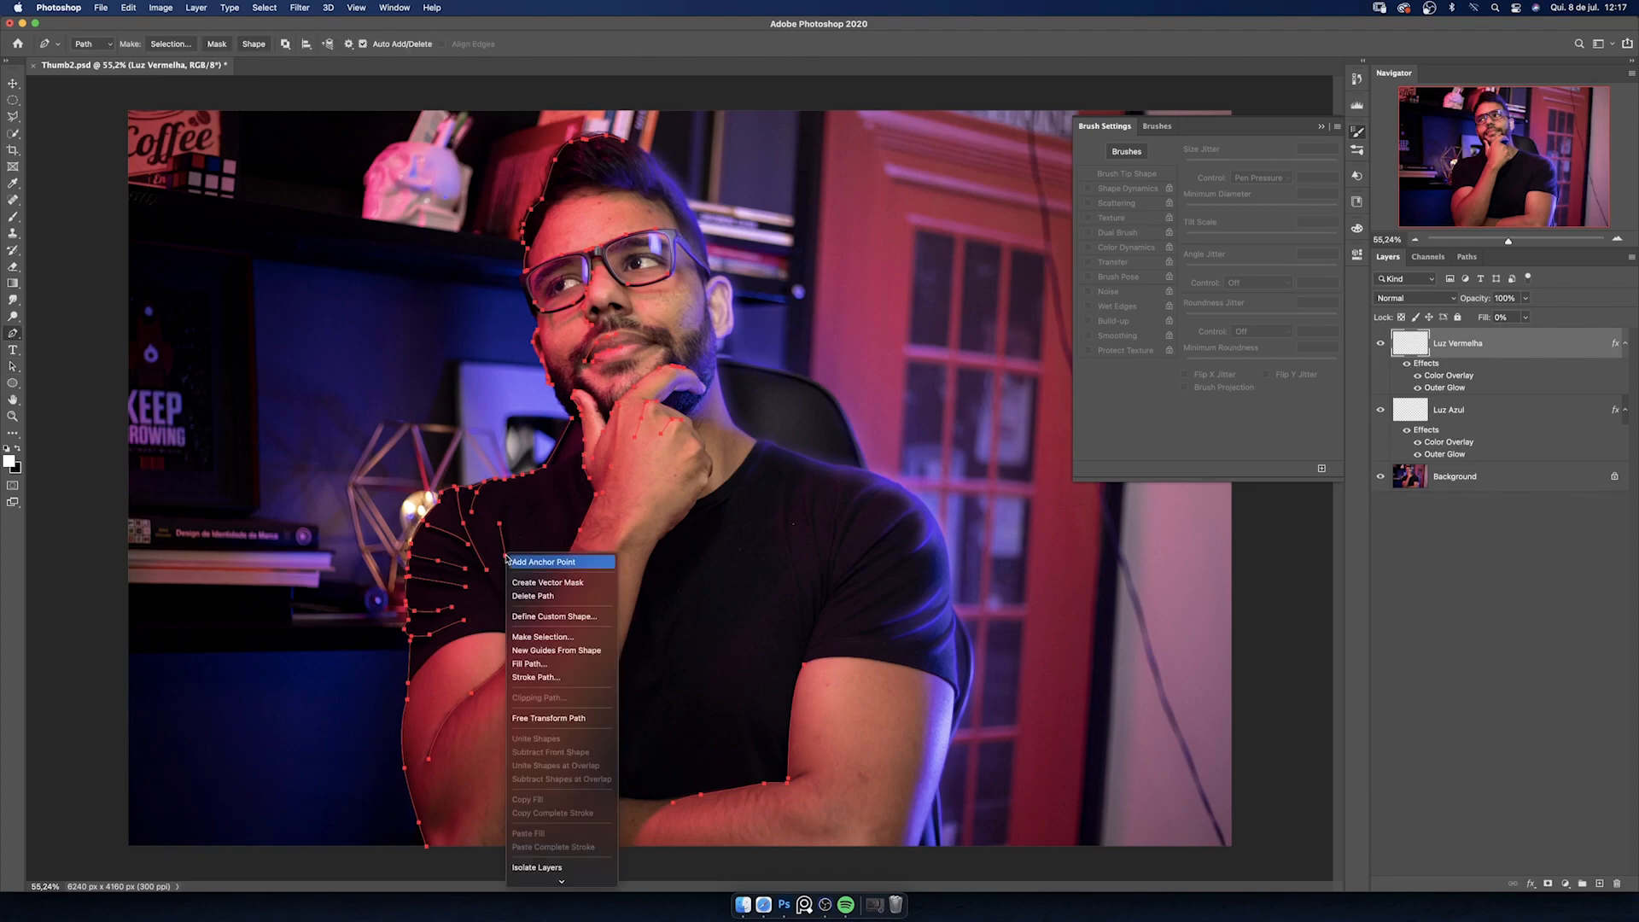
{"action": "left_click", "coordinate": [559, 677]}
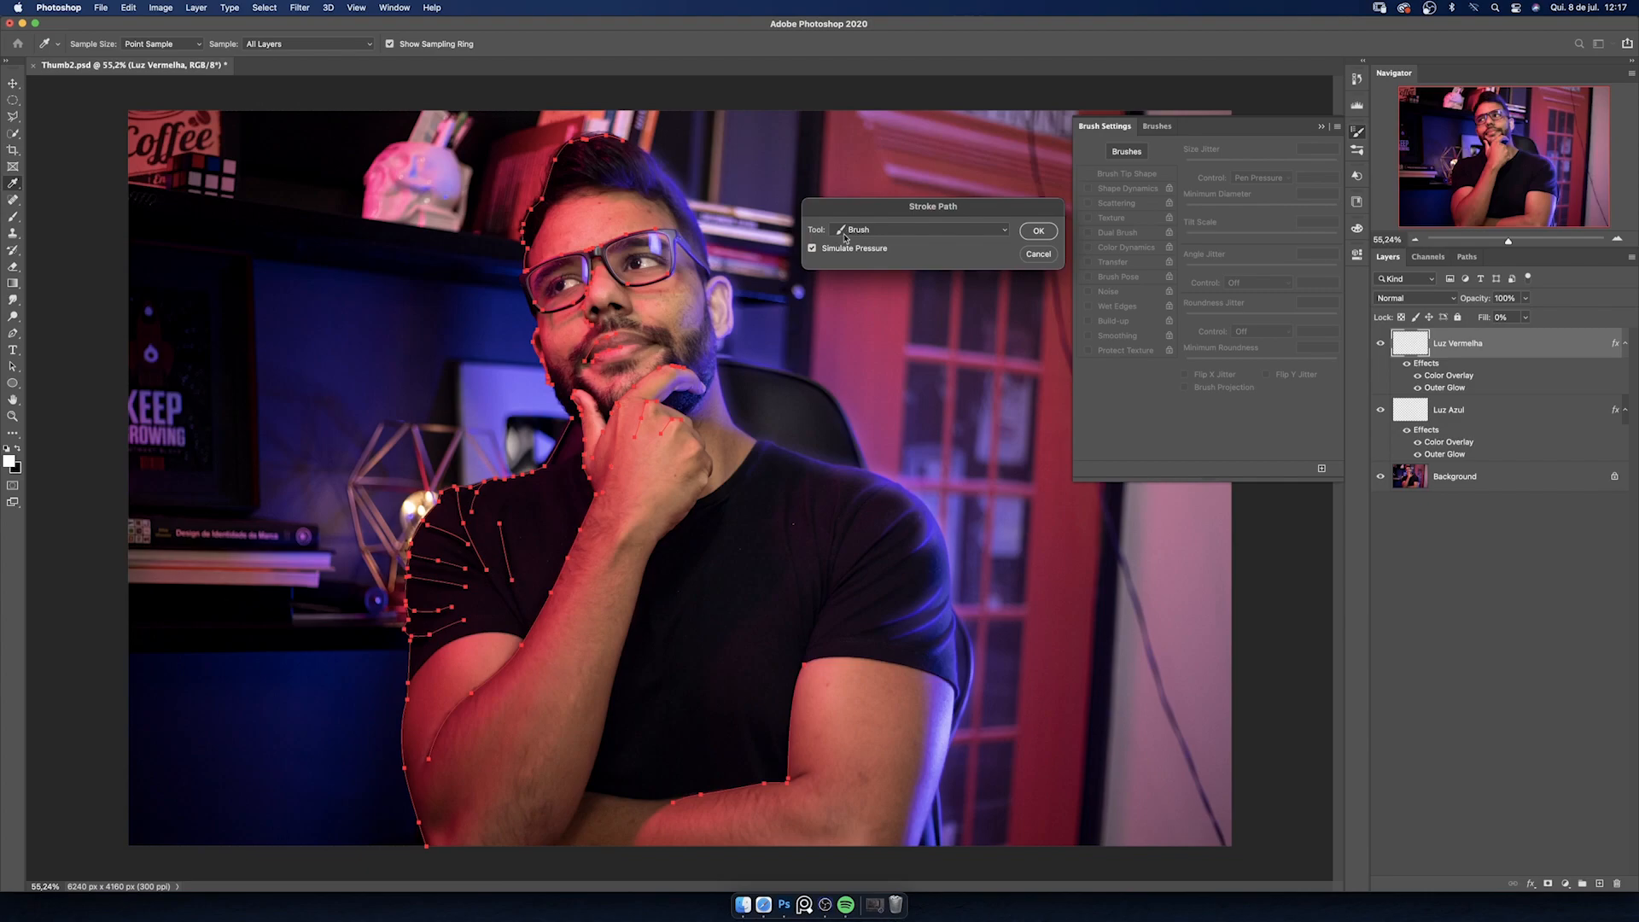
{"action": "left_click", "coordinate": [1038, 231]}
{"action": "scroll", "coordinate": [607, 416], "scroll_direction": "up", "scroll_amount": 5}
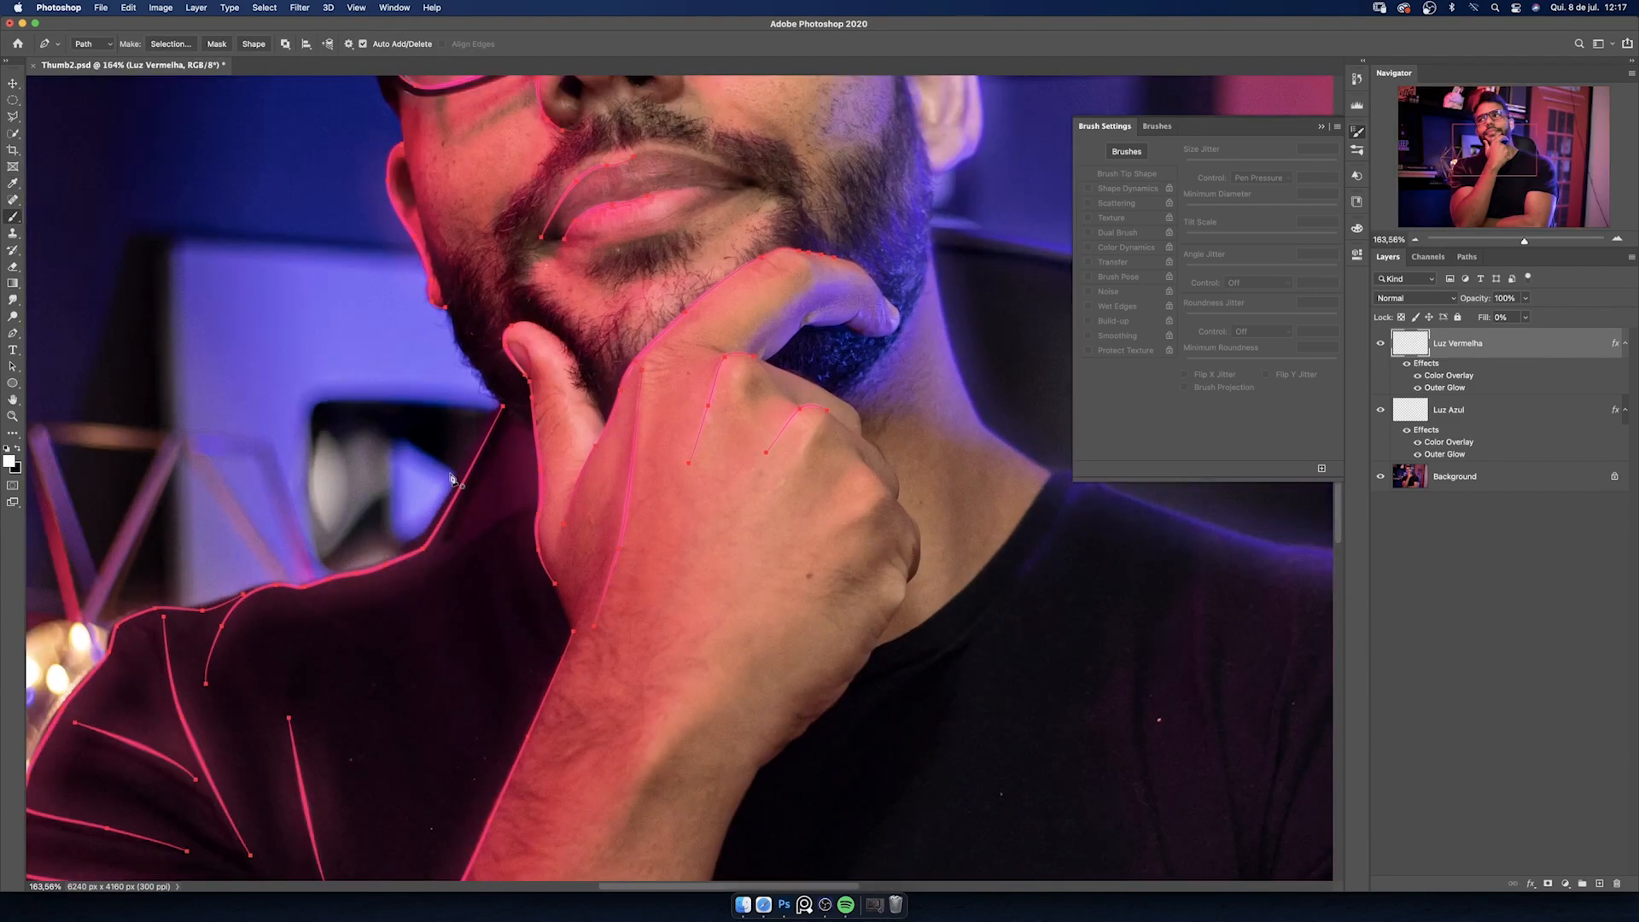
{"action": "key", "text": "Return"}
- Shift the Color Overlay on Luz Vermelha from pink toward a purer red
{"action": "key", "text": "z"}
{"action": "left_click_drag", "start_coordinate": [579, 413], "coordinate": [510, 416]}
{"action": "left_click_drag", "start_coordinate": [539, 190], "coordinate": [573, 374]}
{"action": "left_click_drag", "start_coordinate": [547, 238], "coordinate": [613, 237]}
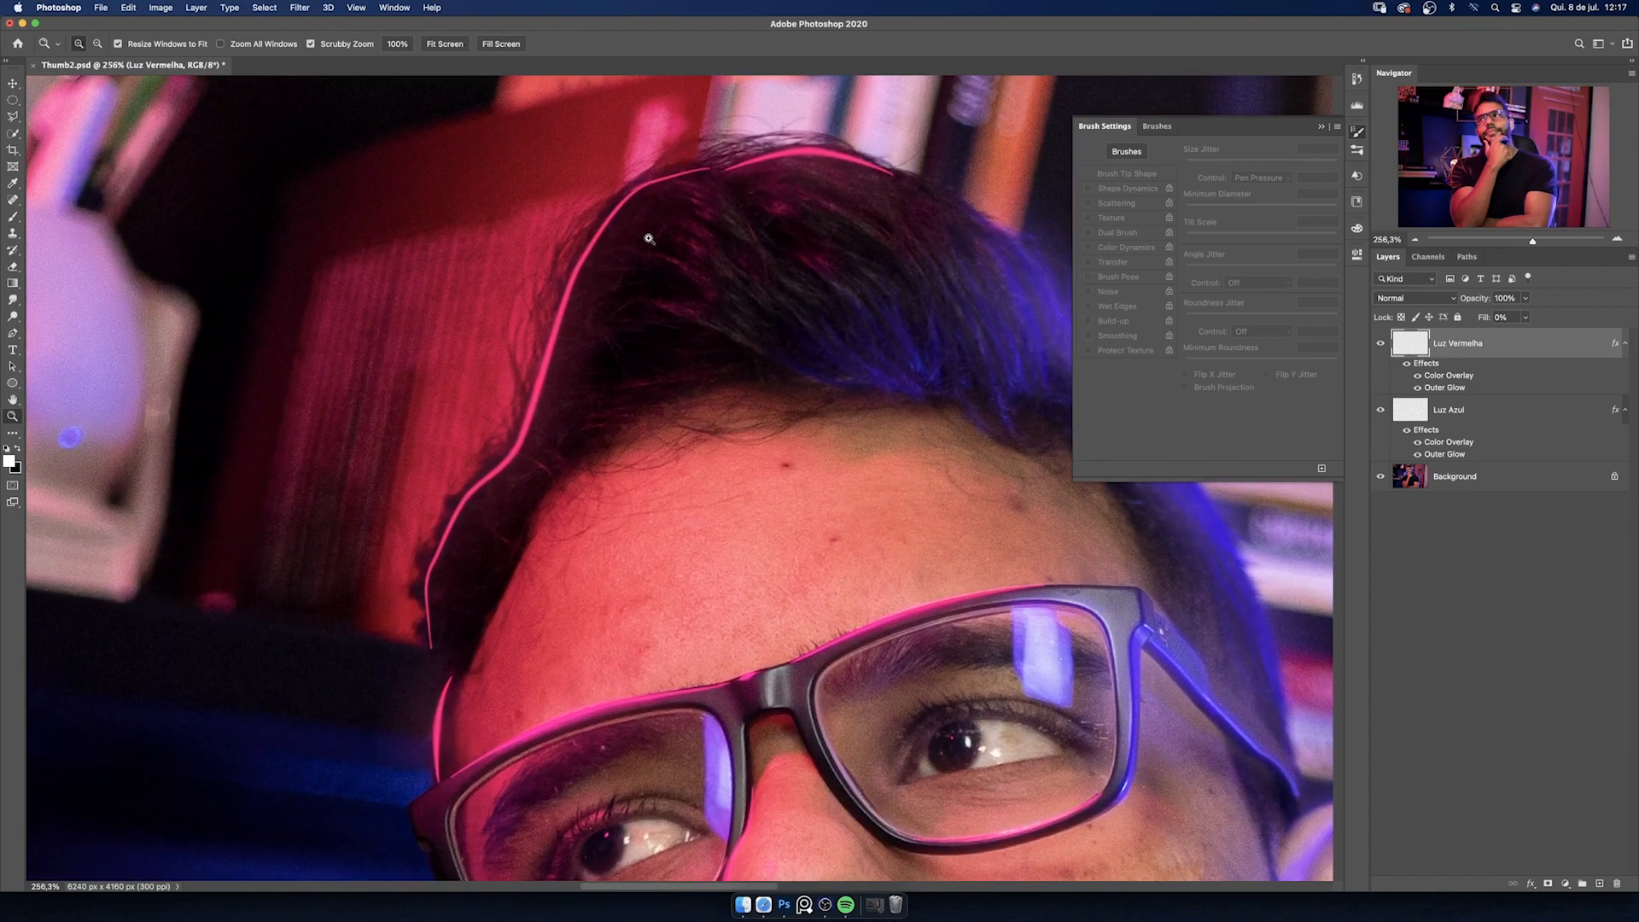
{"action": "double_click", "coordinate": [1452, 377]}
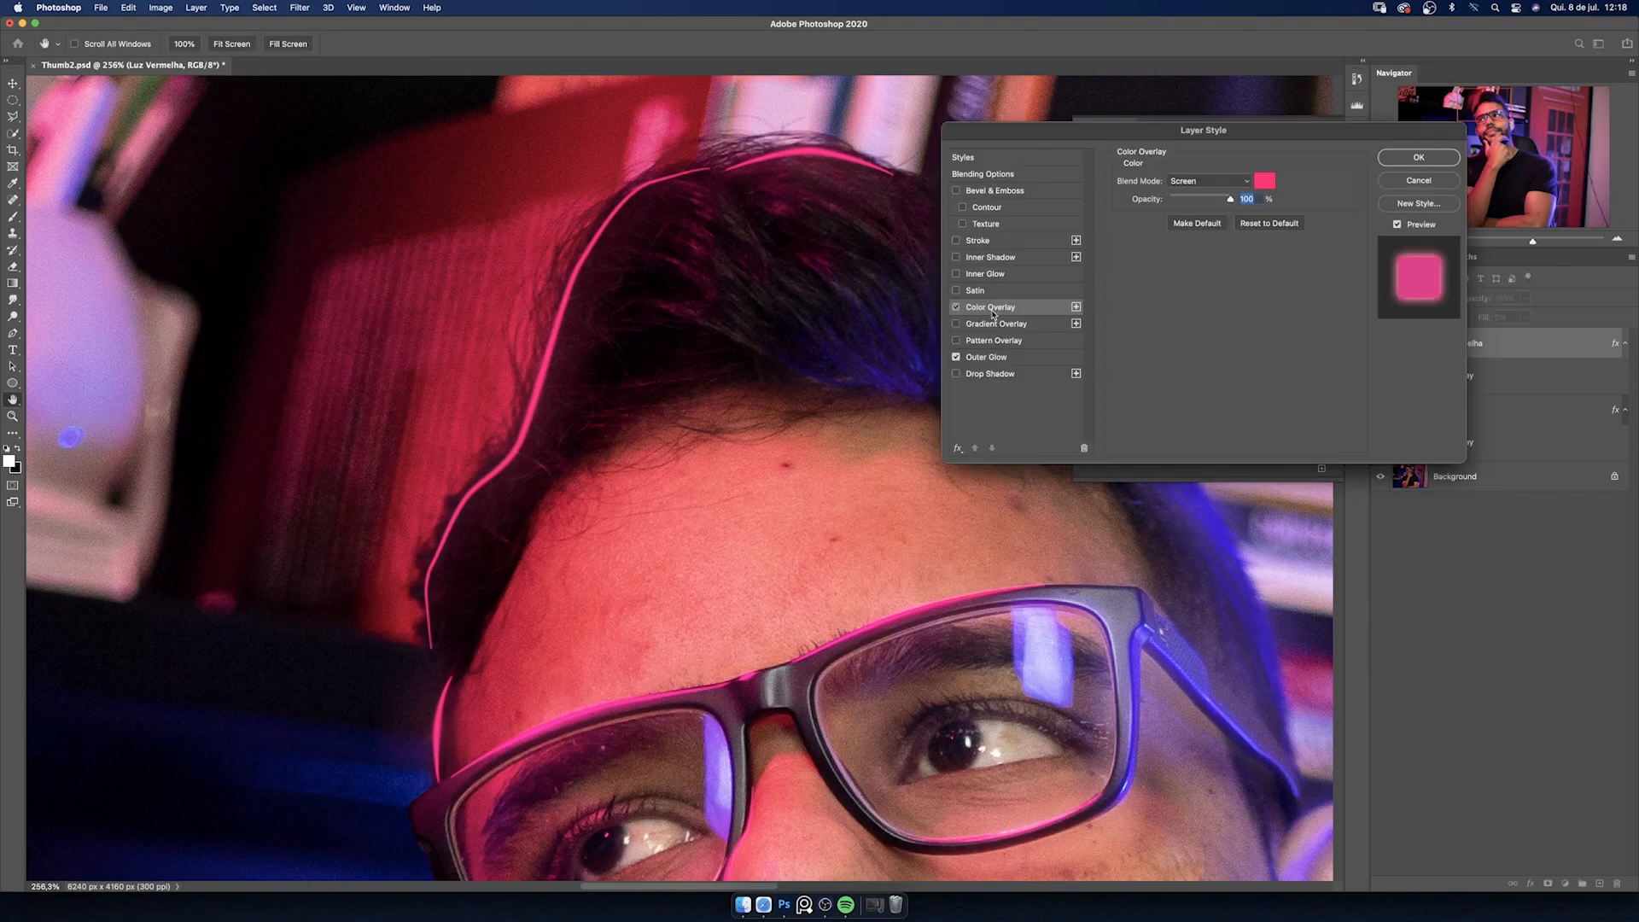
{"action": "left_click", "coordinate": [1265, 183]}
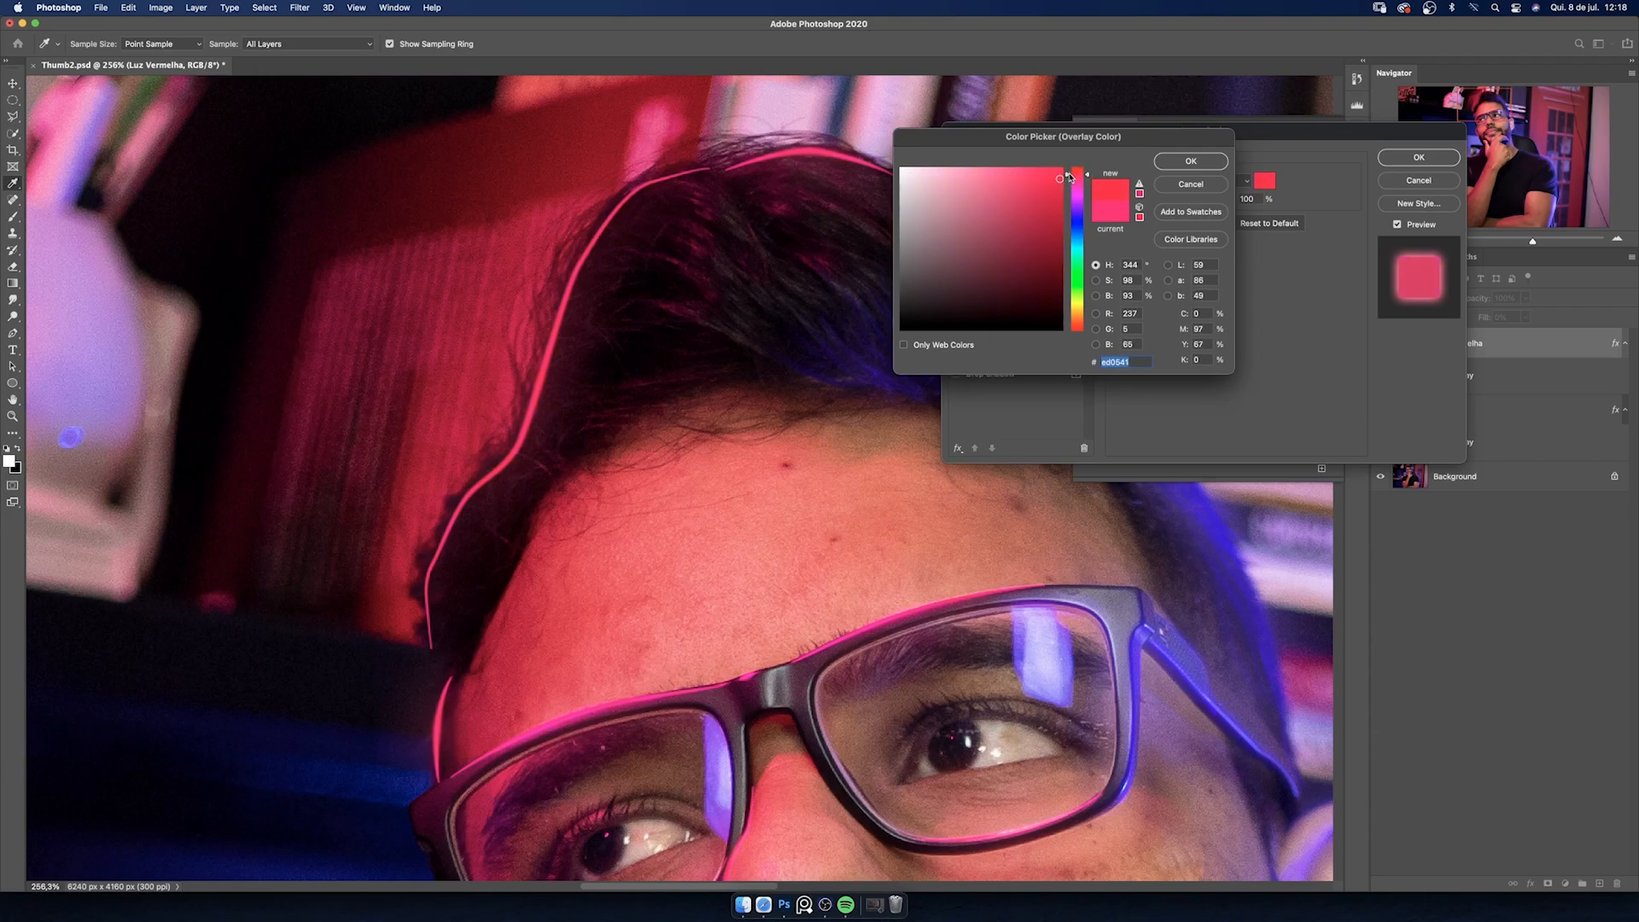
{"action": "left_click", "coordinate": [1061, 175]}
{"action": "left_click", "coordinate": [1205, 167]}
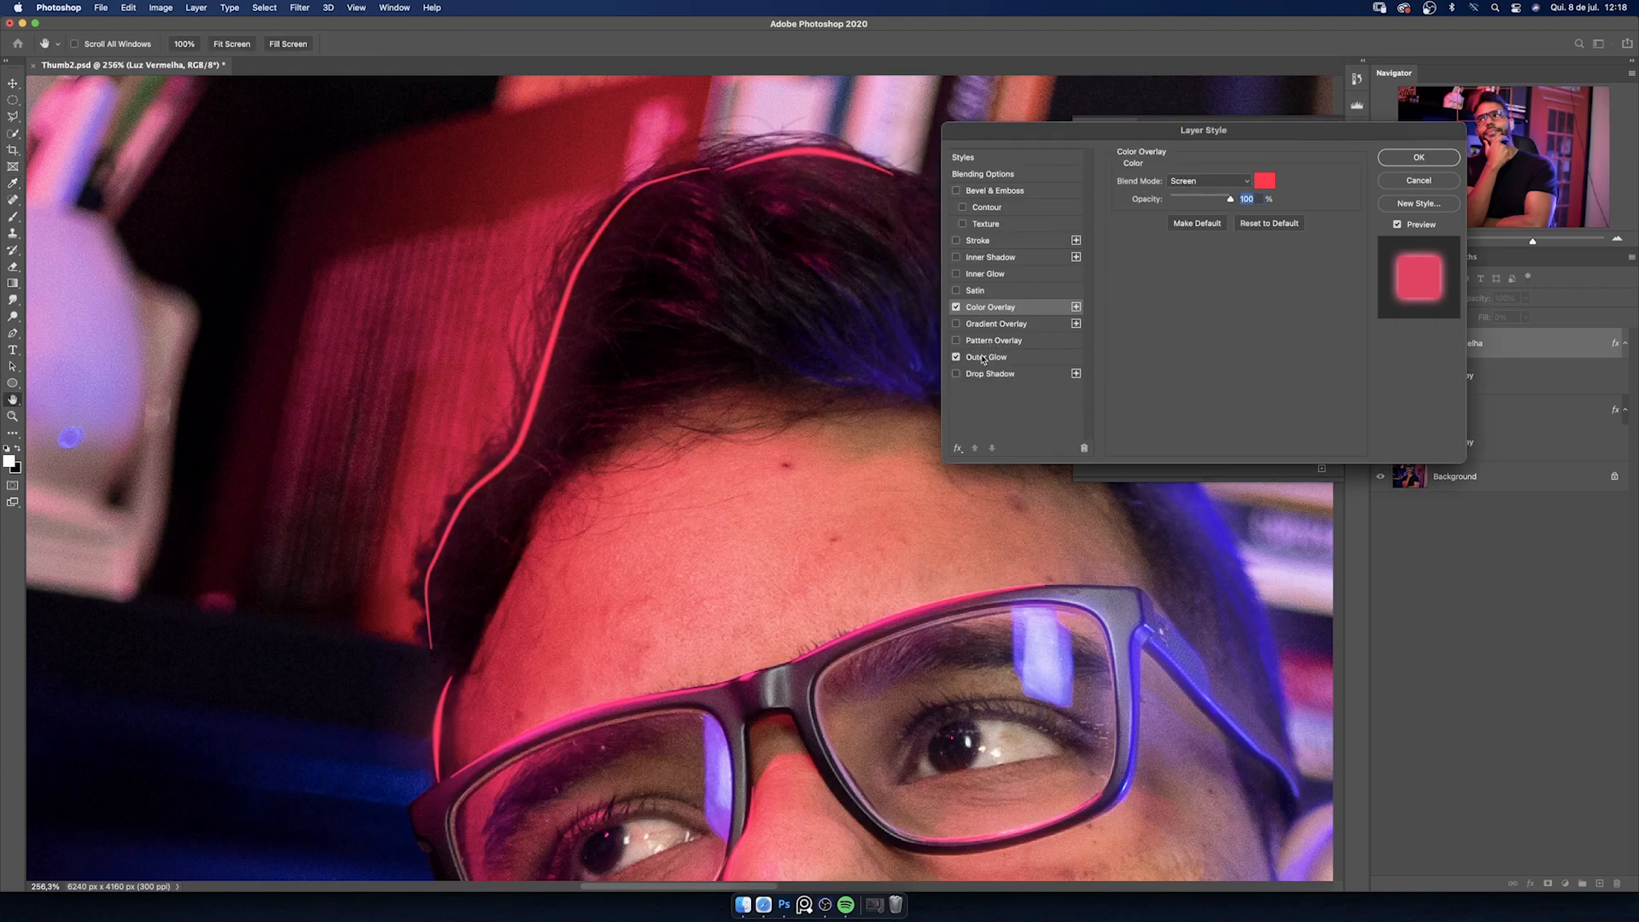
- Adjust the Outer Glow colour of Luz Vermelha to a matching pinkish red and apply the layer style
{"action": "left_click", "coordinate": [982, 358]}
{"action": "left_click", "coordinate": [1152, 232]}
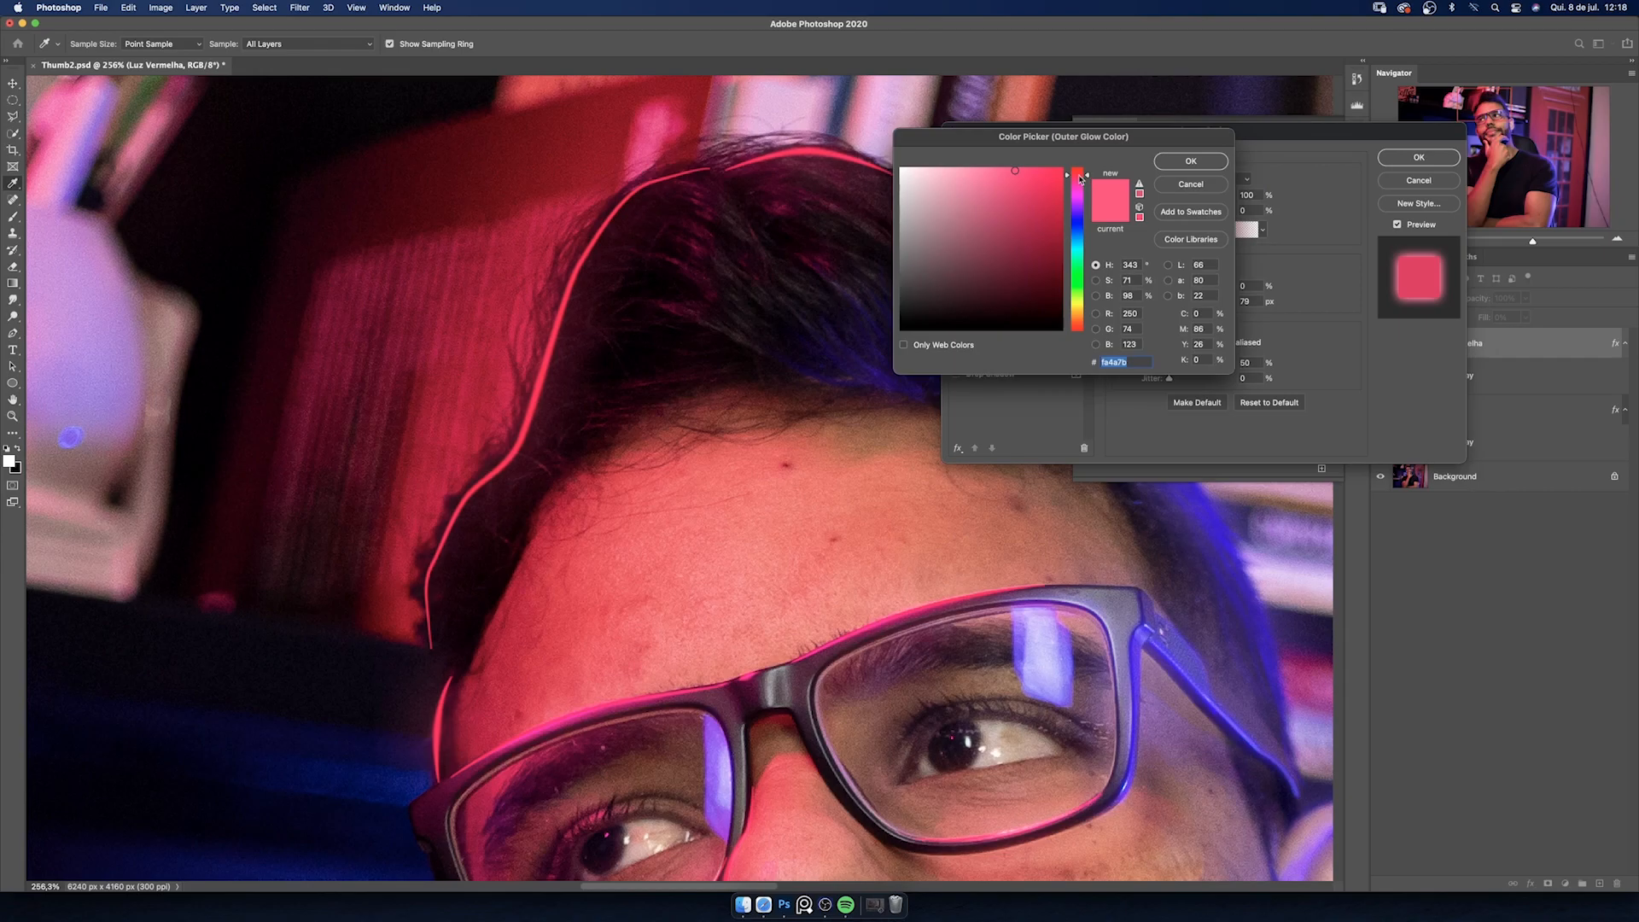
{"action": "left_click", "coordinate": [1192, 161]}
{"action": "left_click", "coordinate": [1419, 158]}
- Apply a Gaussian Blur with a 4-pixel radius to Luz Vermelha
{"action": "left_click_drag", "start_coordinate": [810, 331], "coordinate": [772, 329]}
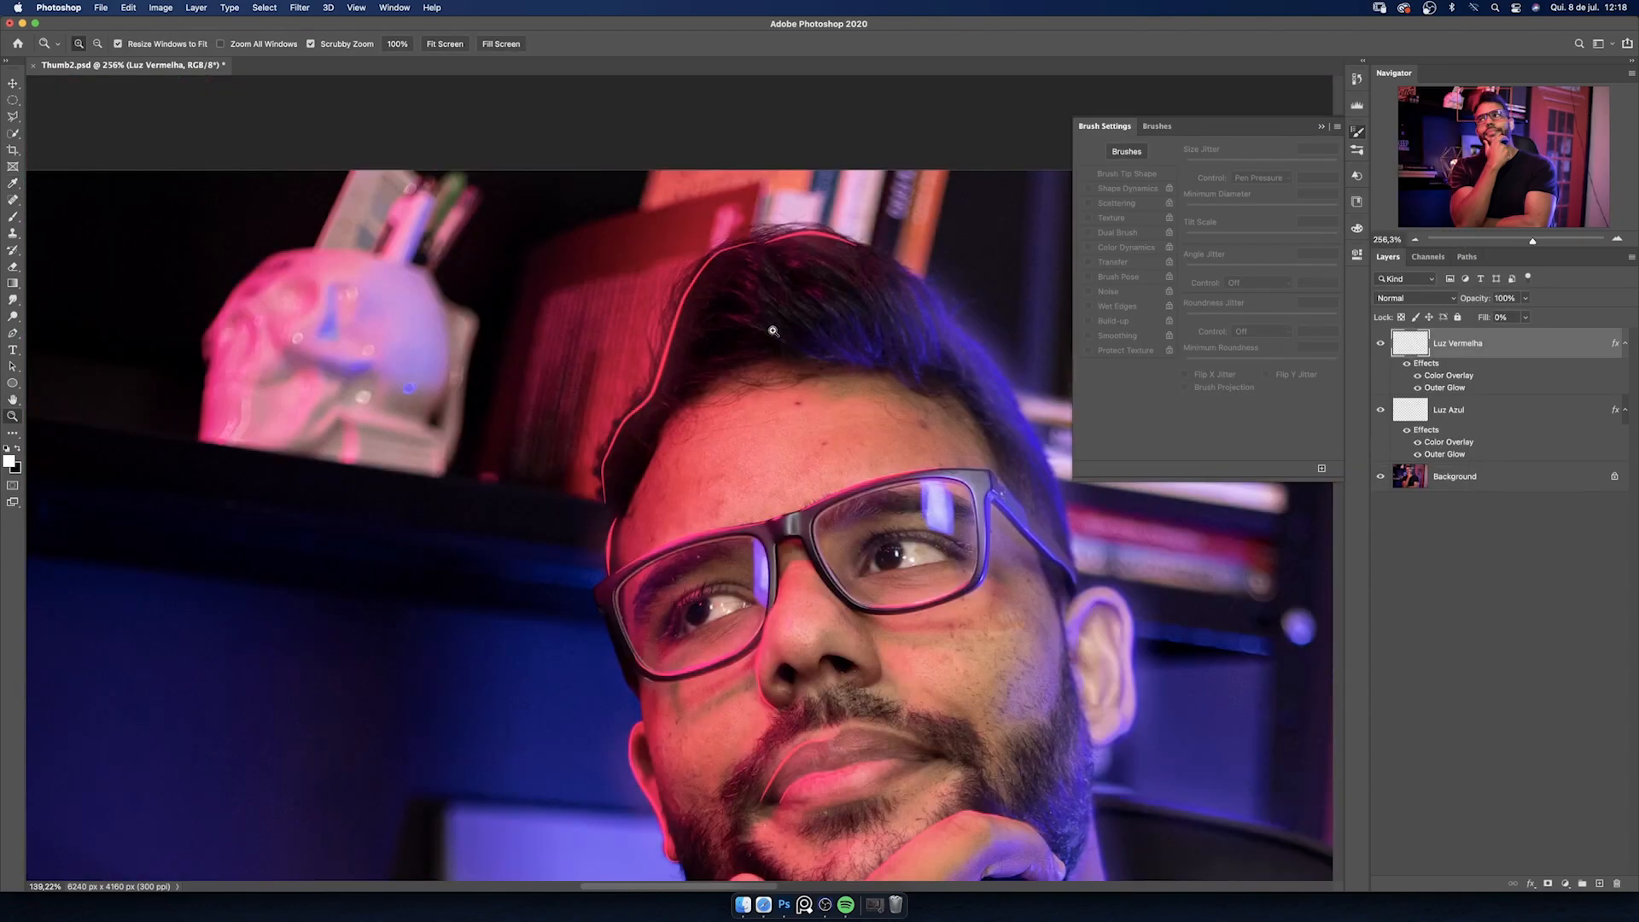
{"action": "left_click_drag", "start_coordinate": [658, 465], "coordinate": [677, 465]}
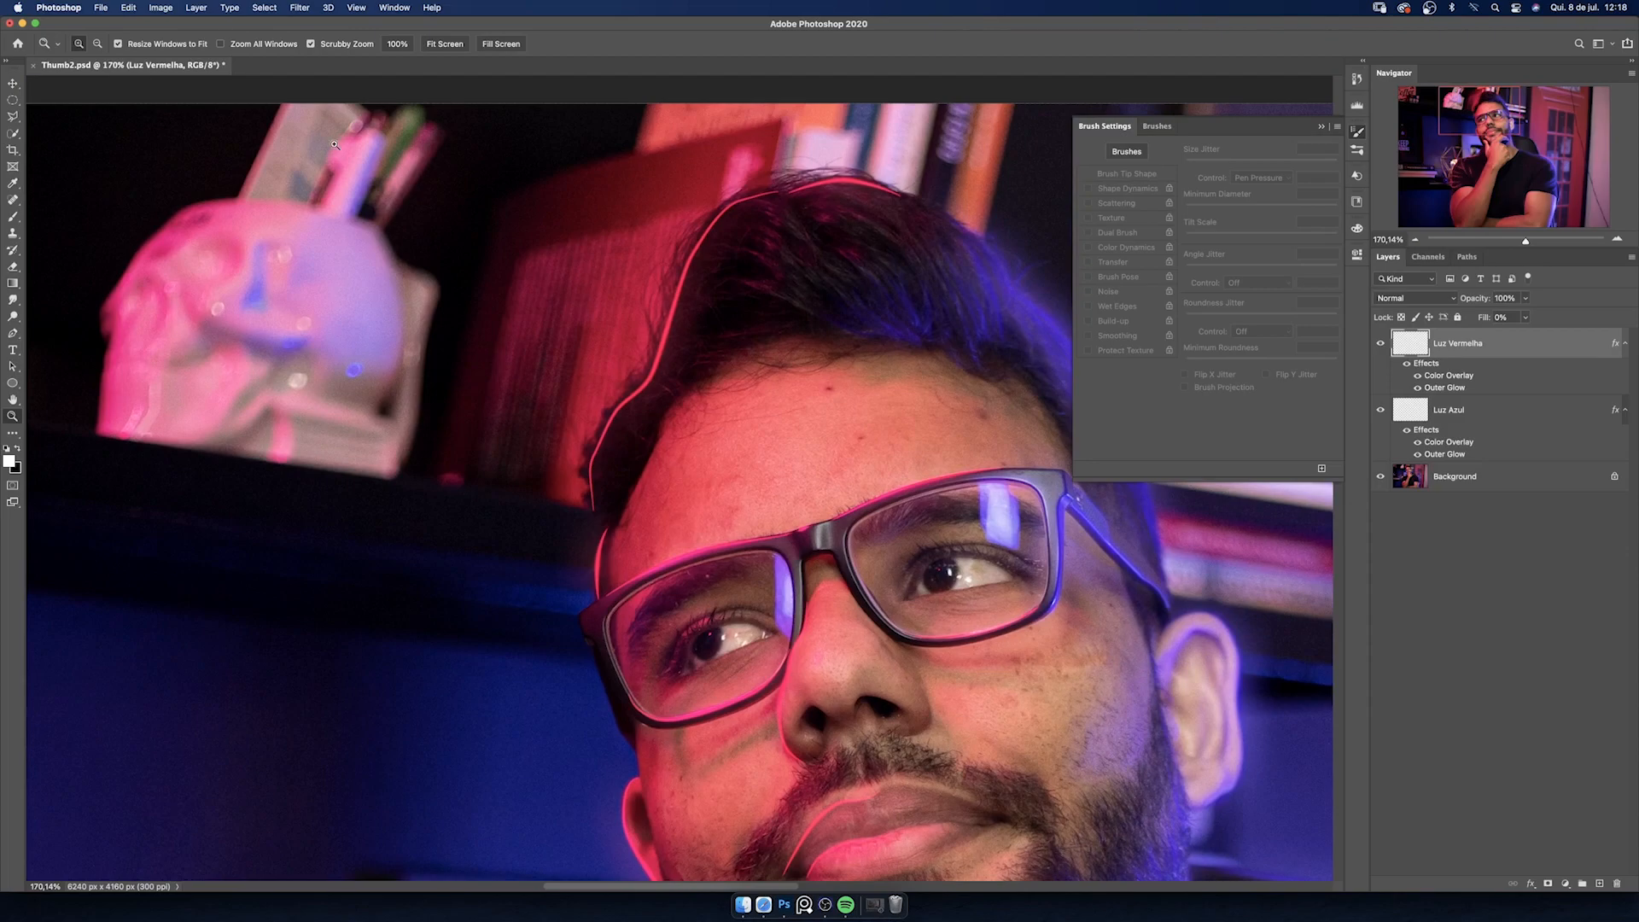
{"action": "left_click", "coordinate": [307, 10]}
{"action": "mouse_move", "coordinate": [326, 156]}
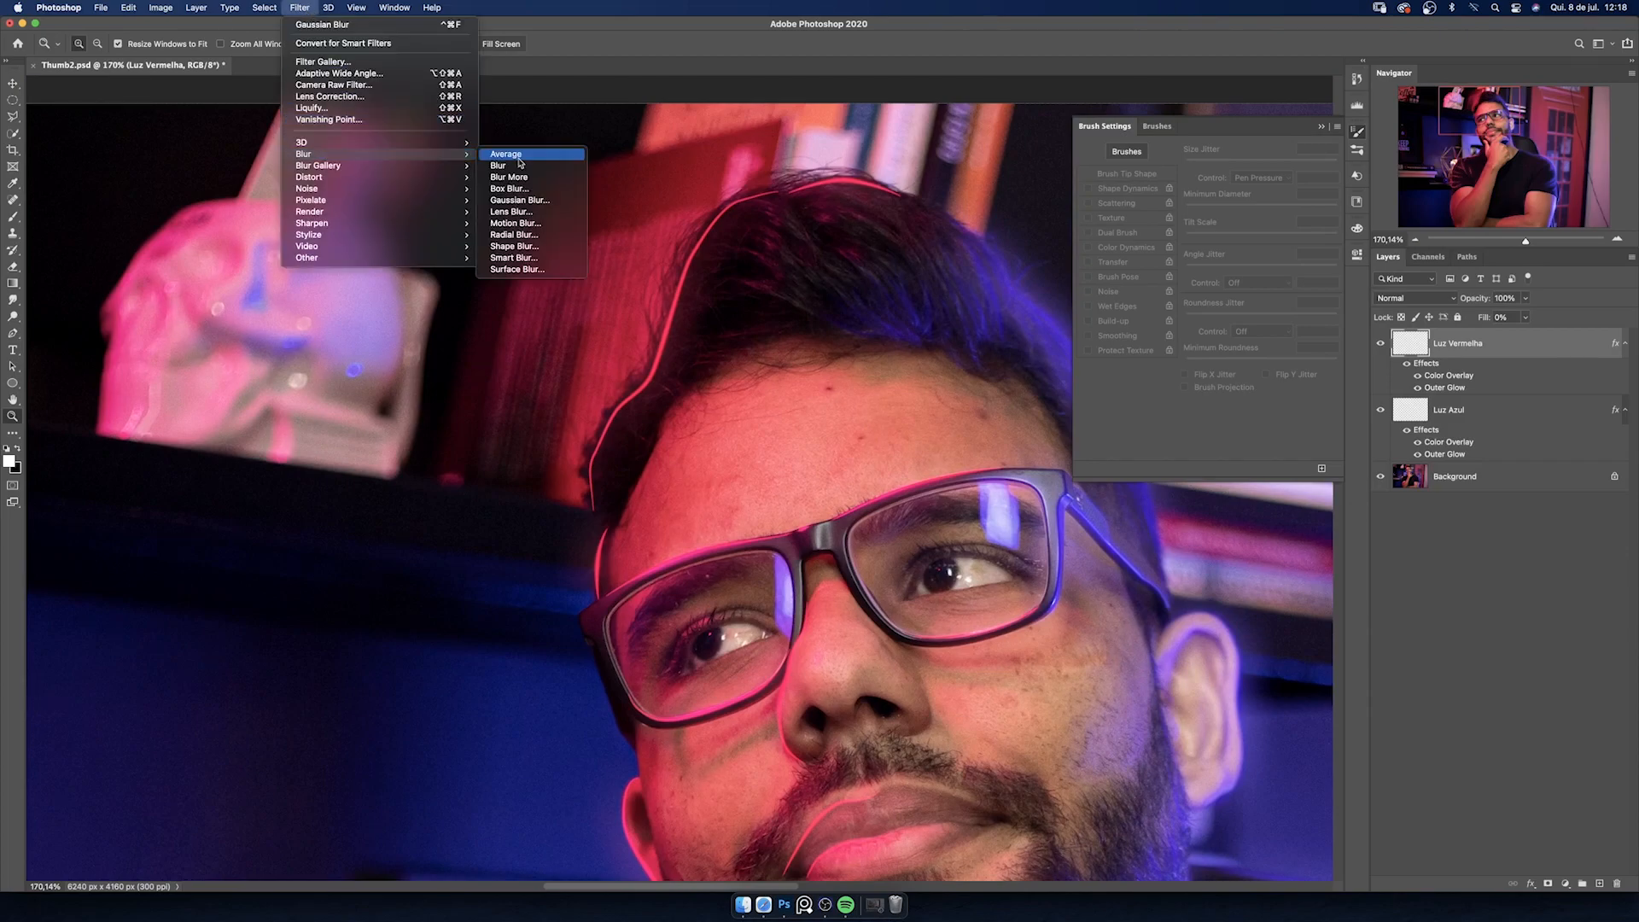
{"action": "left_click", "coordinate": [507, 203]}
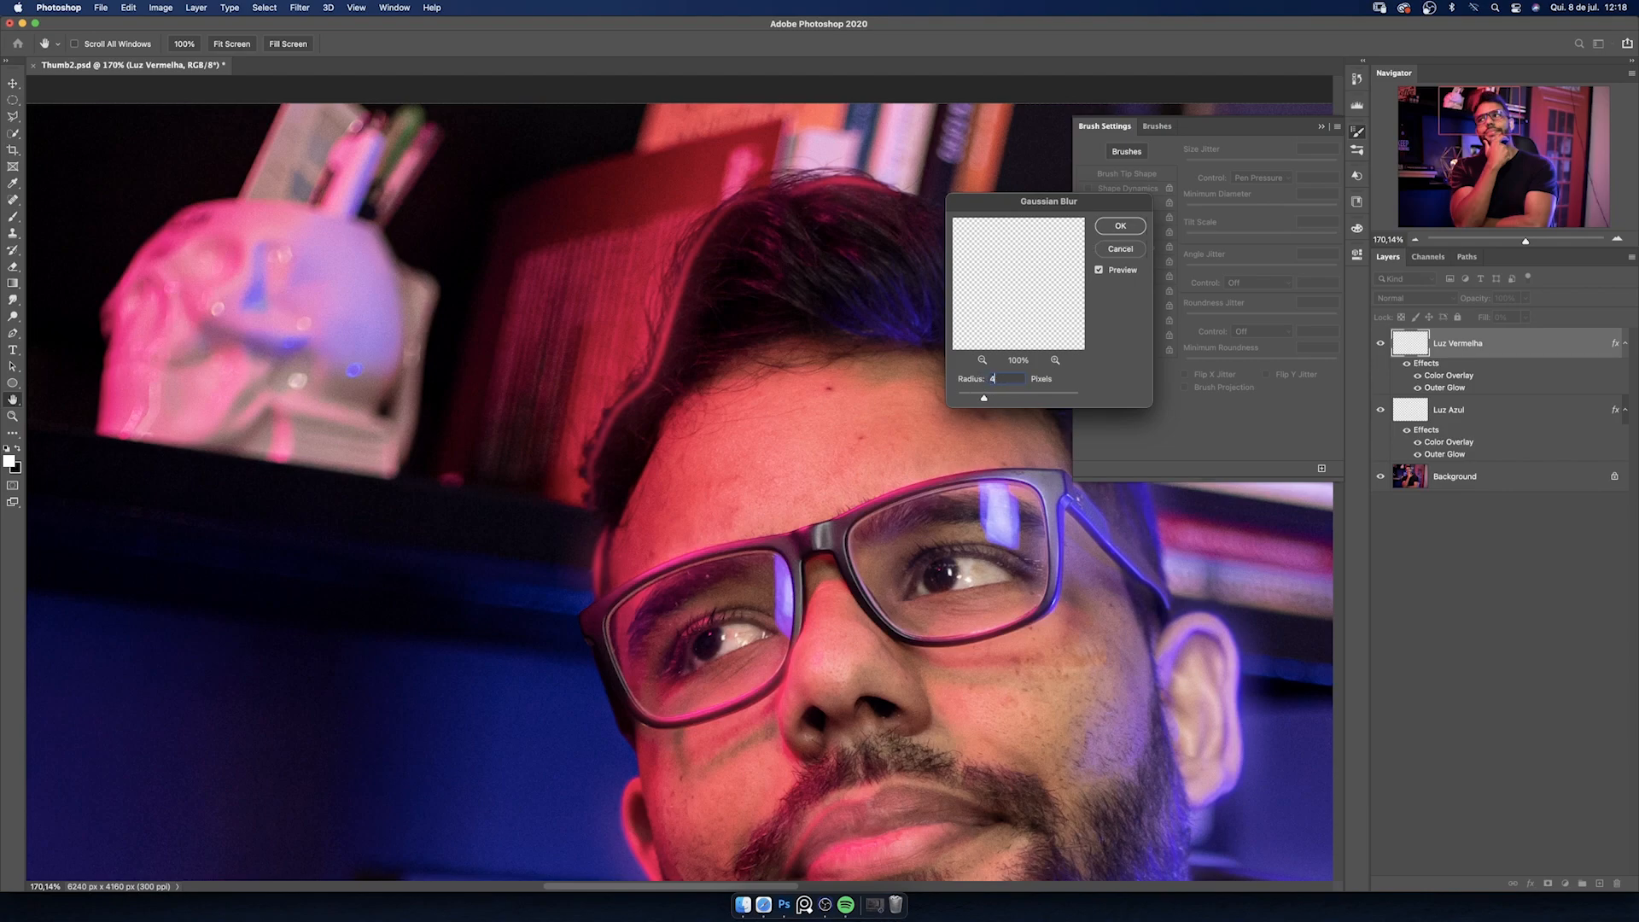
{"action": "left_click", "coordinate": [1121, 227]}
- Turn on Transfer for the Brush and paint red light along the outer edge of the hair down toward the temple
{"action": "key", "text": "z"}
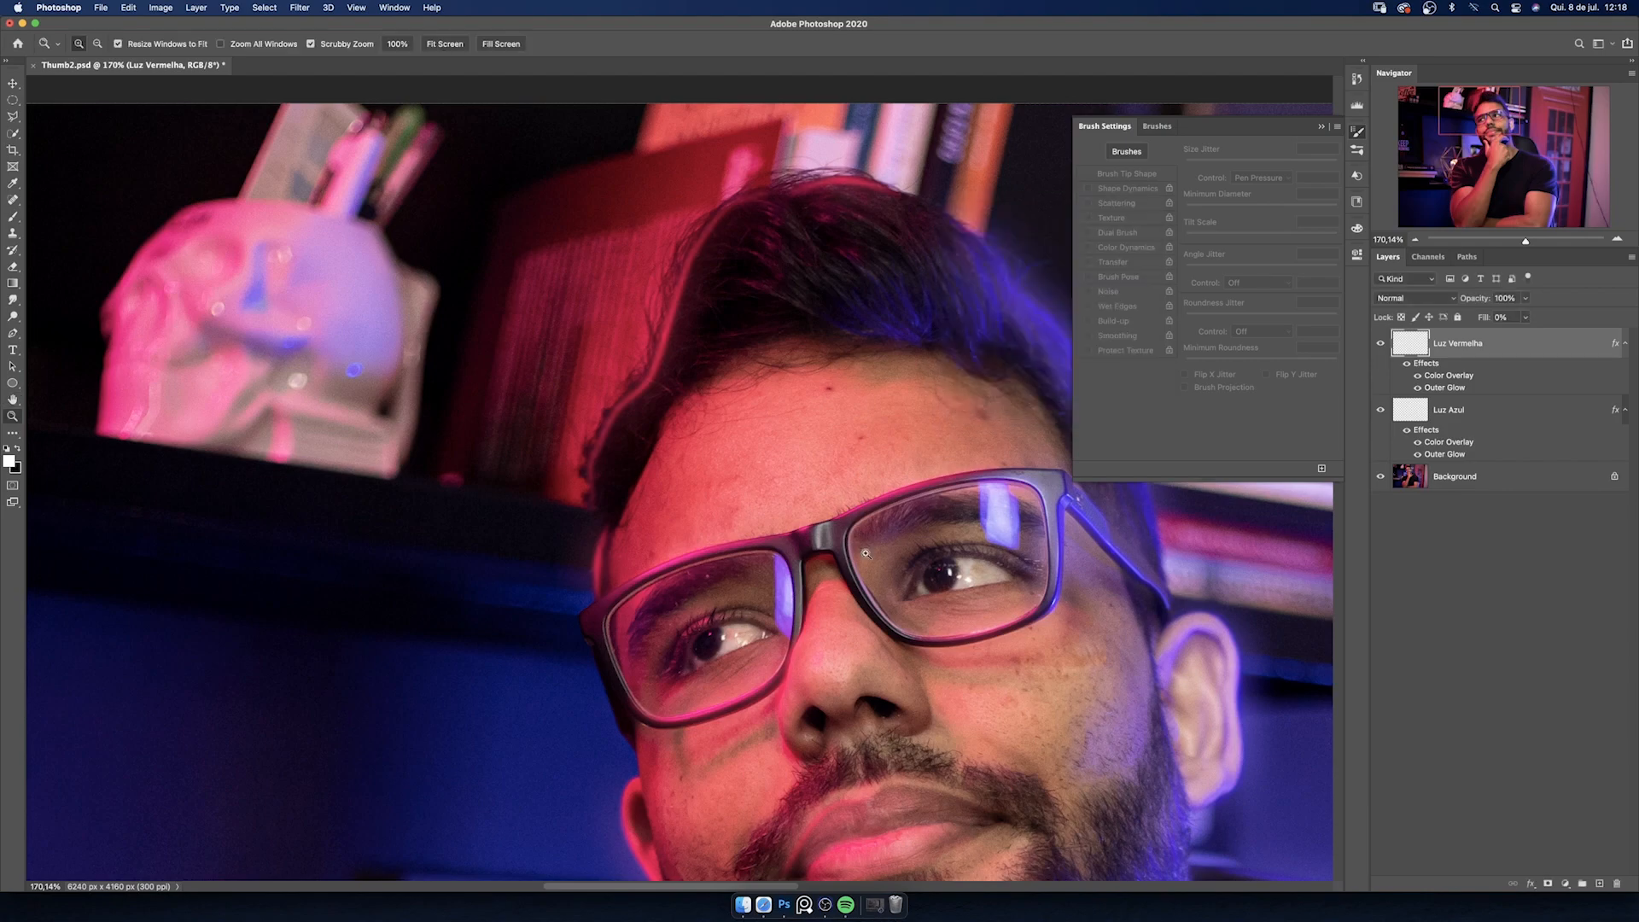
{"action": "left_click_drag", "start_coordinate": [872, 473], "coordinate": [887, 316]}
{"action": "left_click_drag", "start_coordinate": [689, 306], "coordinate": [739, 501]}
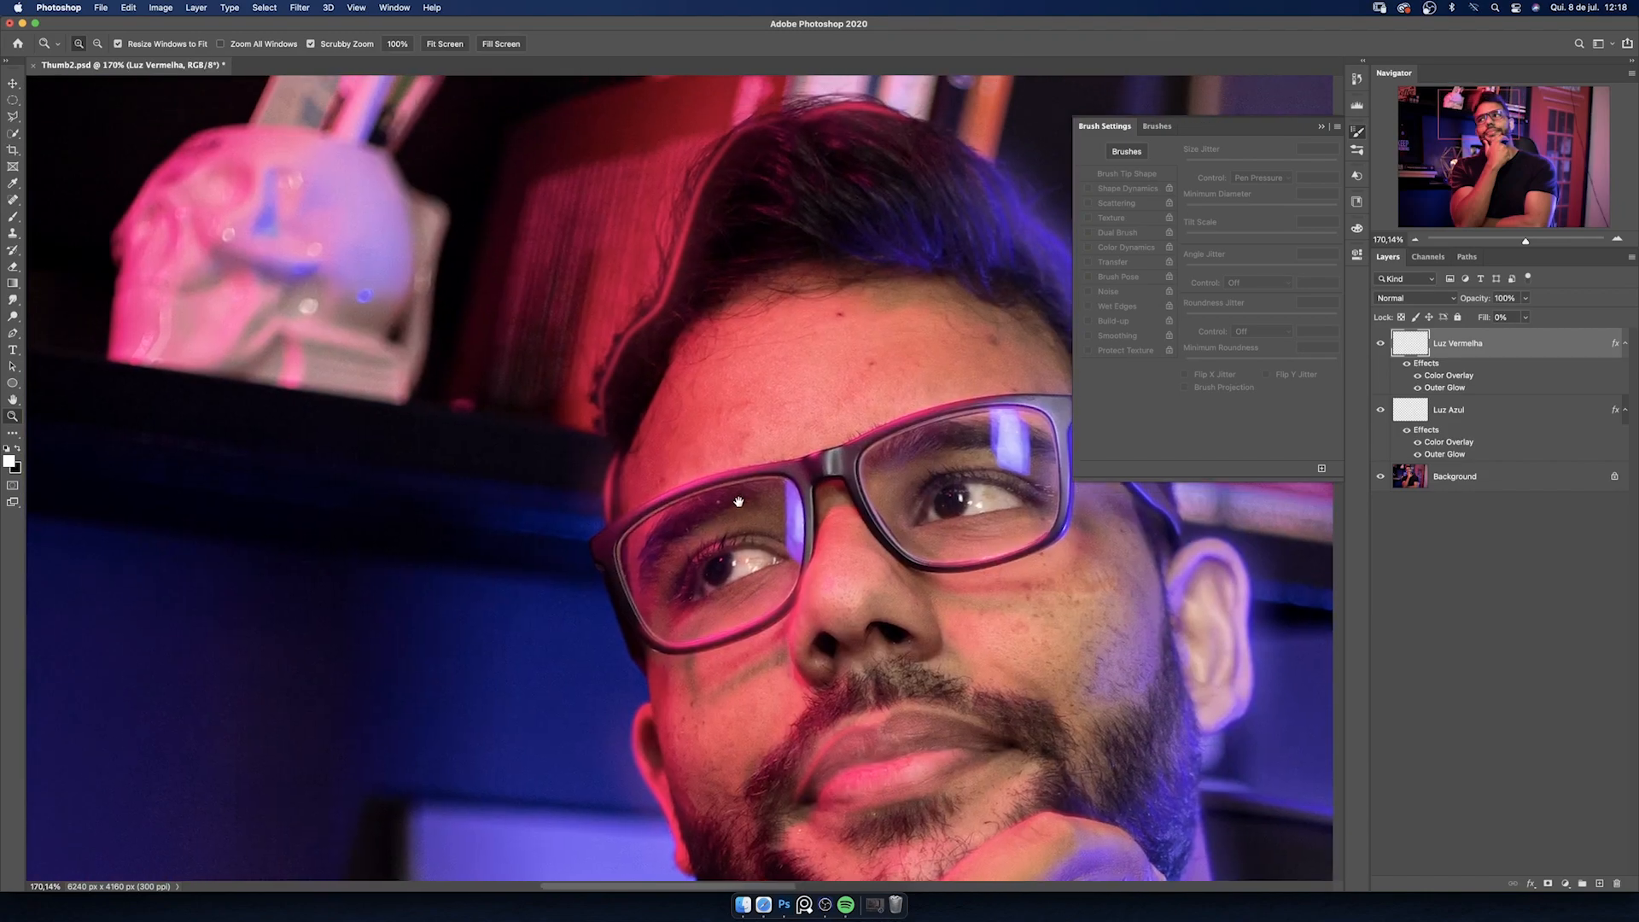
{"action": "left_click_drag", "start_coordinate": [630, 419], "coordinate": [635, 437]}
{"action": "left_click_drag", "start_coordinate": [662, 350], "coordinate": [640, 409]}
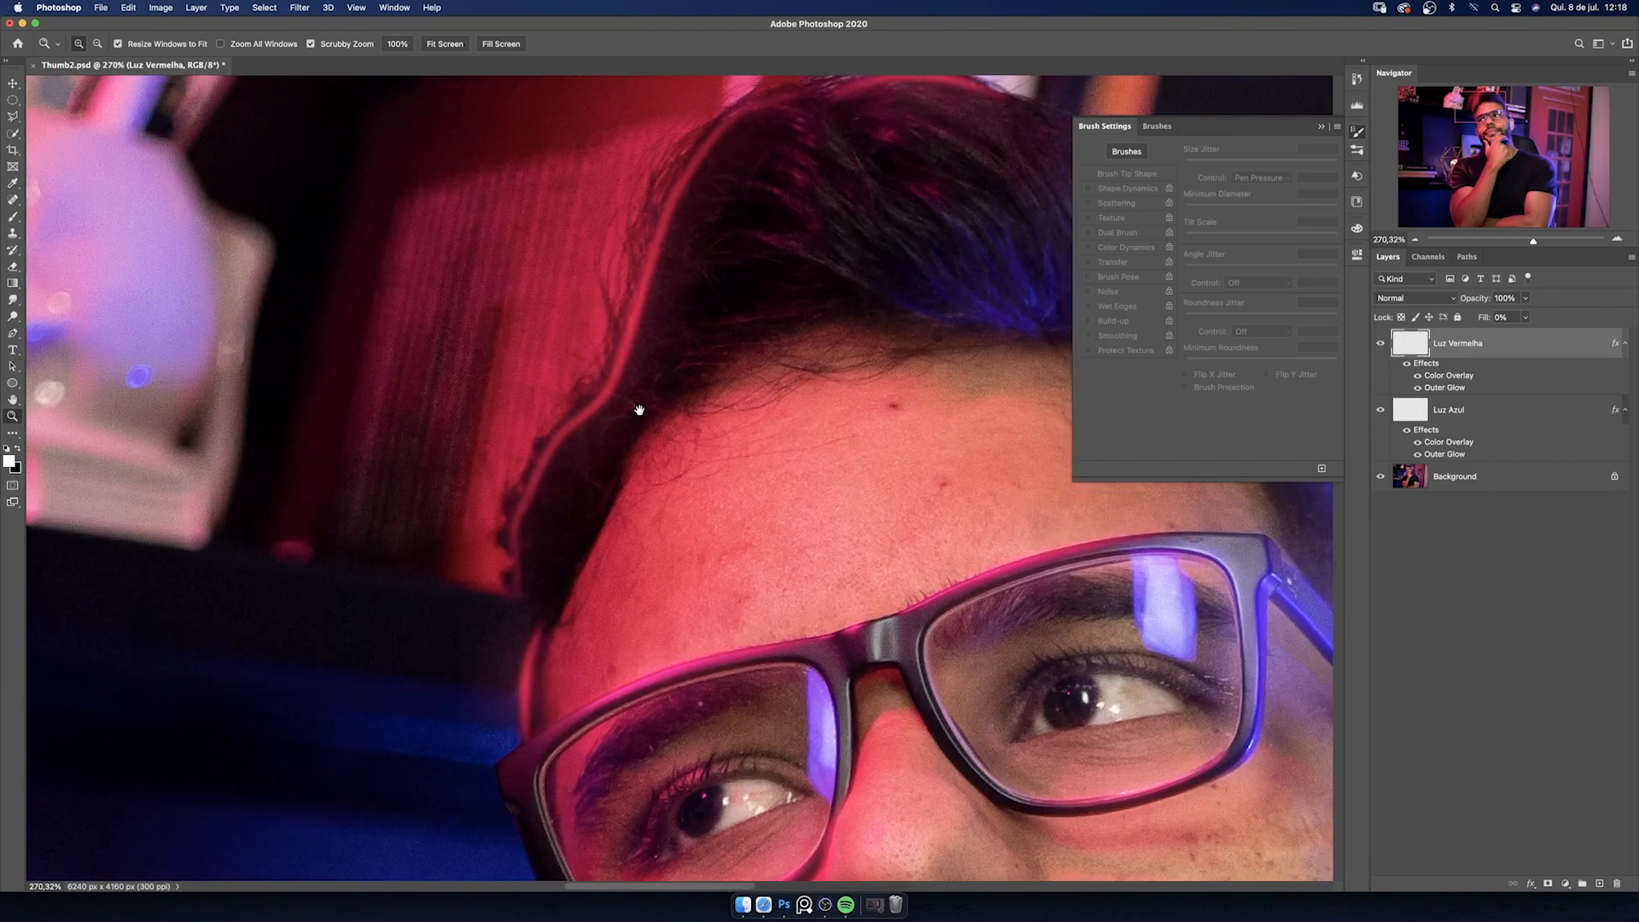
{"action": "key", "text": "b"}
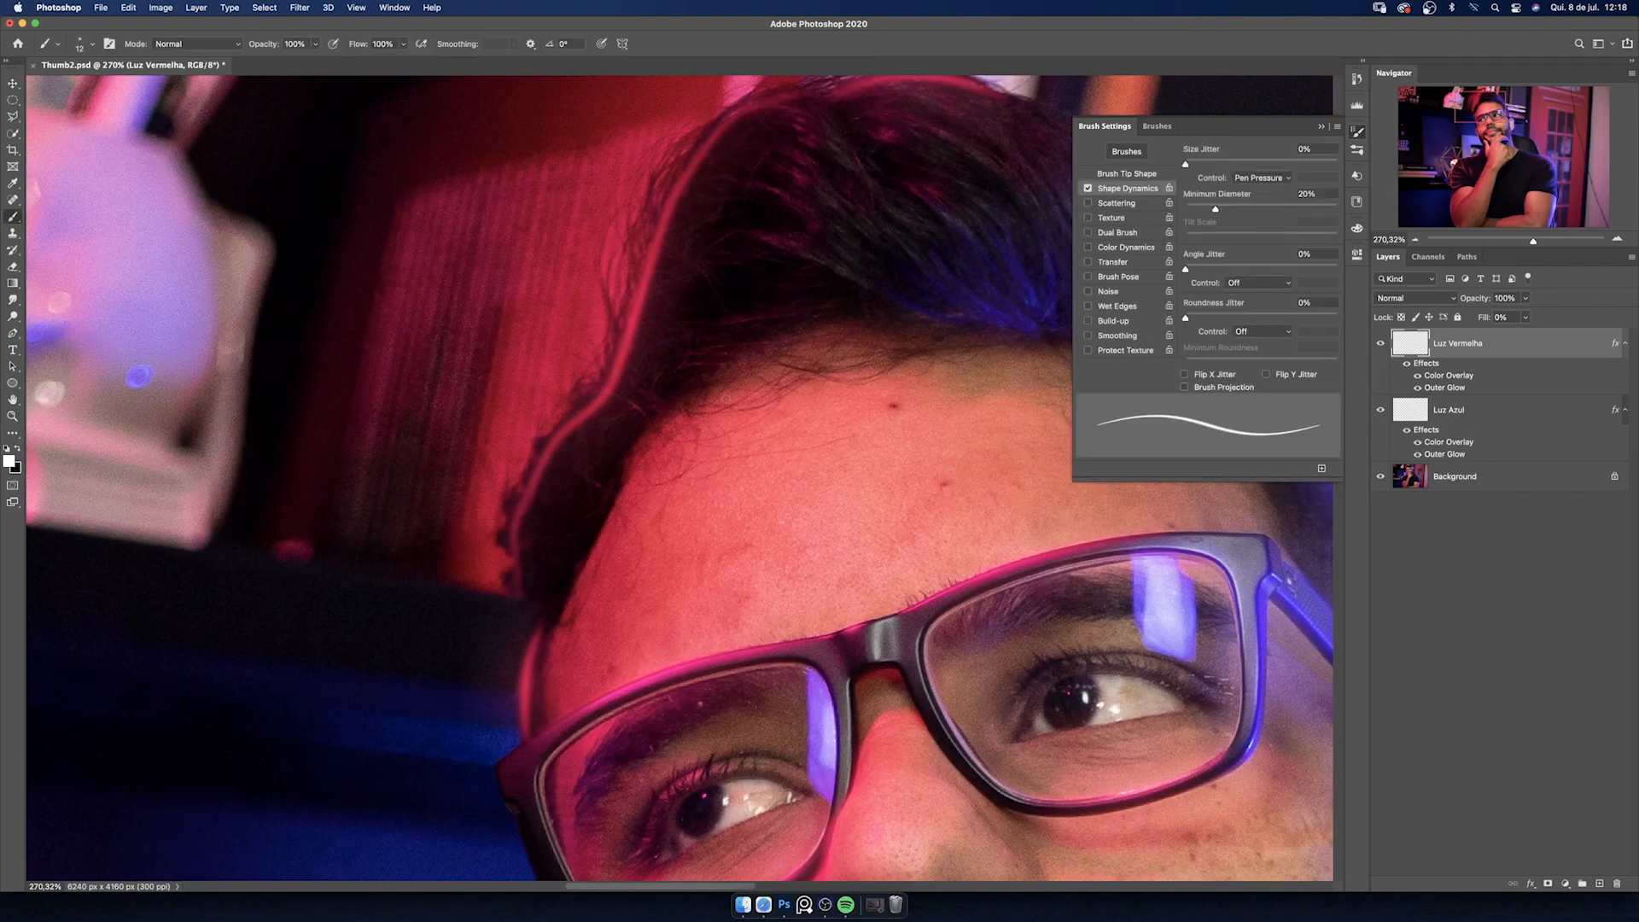
{"action": "left_click", "coordinate": [1089, 263]}
{"action": "left_click", "coordinate": [1322, 127]}
{"action": "left_click_drag", "start_coordinate": [685, 145], "coordinate": [632, 295]}
{"action": "left_click_drag", "start_coordinate": [630, 214], "coordinate": [601, 380]}
{"action": "left_click_drag", "start_coordinate": [523, 498], "coordinate": [497, 595]}
{"action": "left_click_drag", "start_coordinate": [583, 406], "coordinate": [507, 551]}
{"action": "left_click_drag", "start_coordinate": [618, 365], "coordinate": [548, 438]}
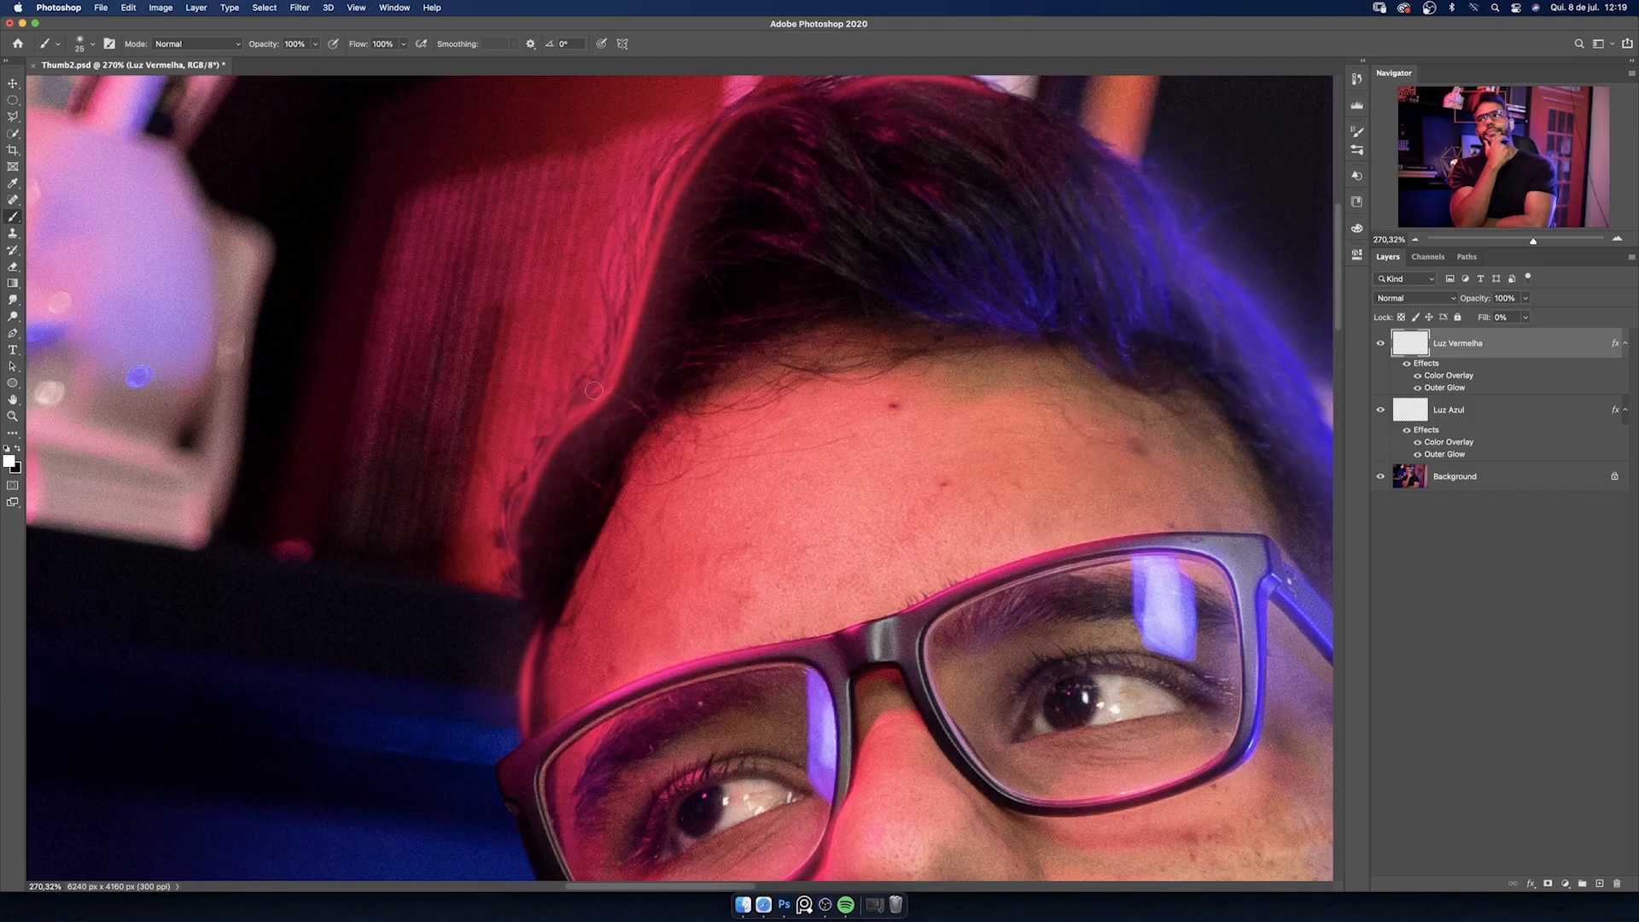
{"action": "left_click_drag", "start_coordinate": [528, 488], "coordinate": [502, 605]}
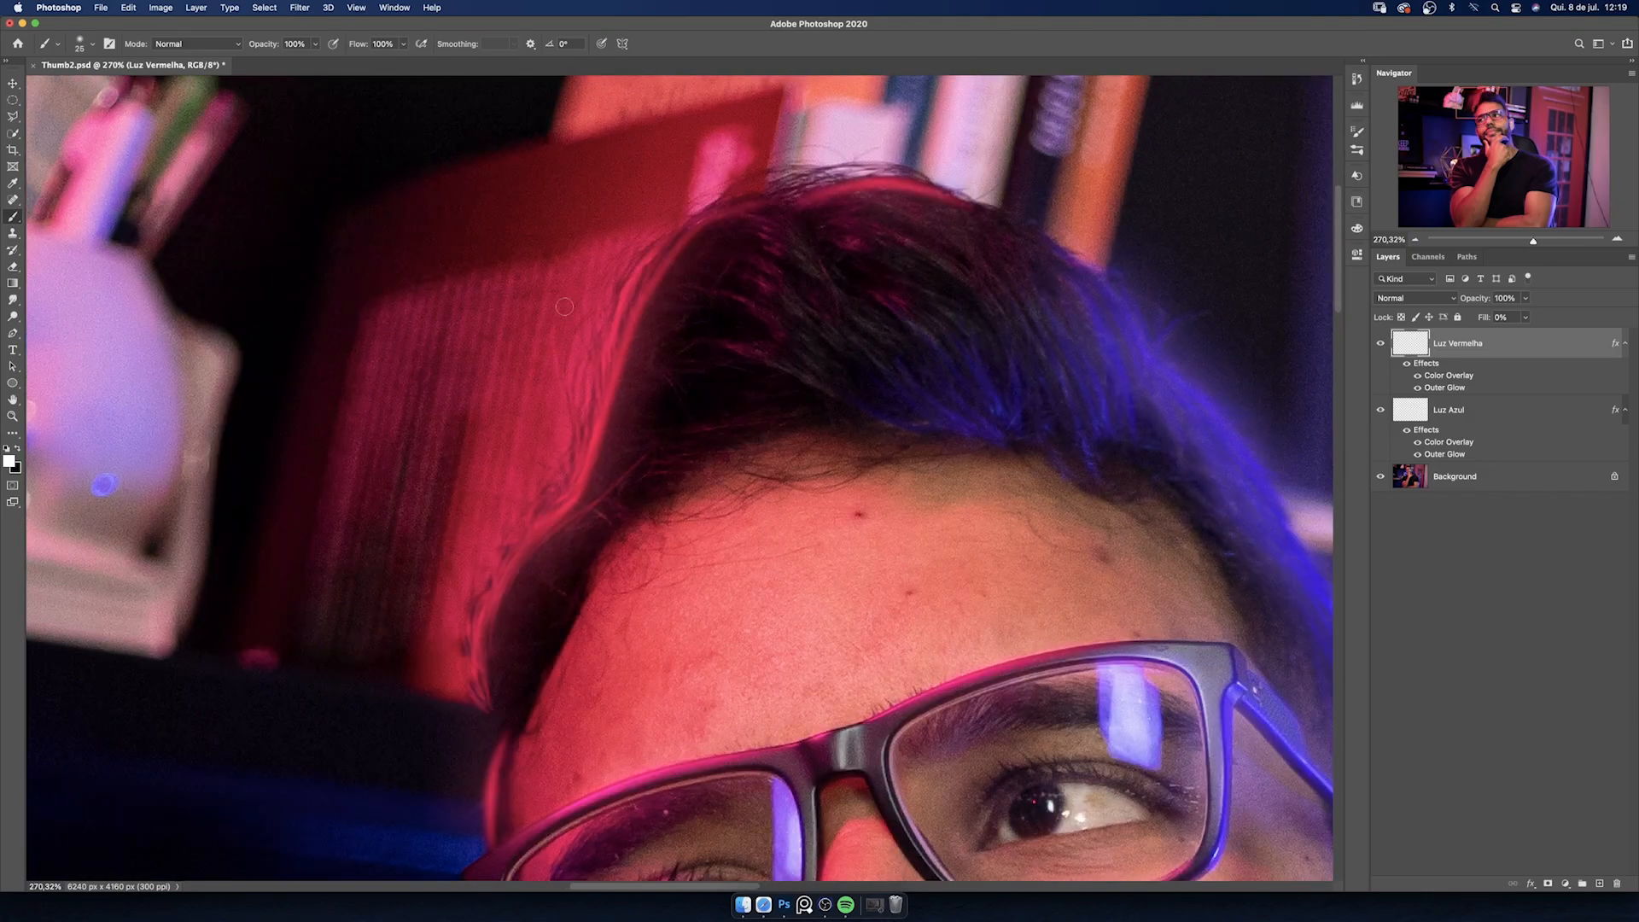
- Paint red light over the crown and side of the hair, enlarging the brush to 45 px for broader strokes
{"action": "left_click_drag", "start_coordinate": [630, 333], "coordinate": [769, 203]}
{"action": "mouse_move", "coordinate": [675, 266]}
{"action": "left_mouse_down"}
{"action": "mouse_move", "coordinate": [791, 205]}
{"action": "mouse_move", "coordinate": [790, 218]}
{"action": "left_mouse_up"}
{"action": "left_click_drag", "start_coordinate": [792, 214], "coordinate": [931, 195]}
{"action": "key", "text": "bracketright"}
{"action": "key", "text": "bracketright"}
{"action": "key", "text": "bracketright"}
{"action": "key", "text": "bracketright"}
{"action": "left_click_drag", "start_coordinate": [636, 345], "coordinate": [781, 250]}
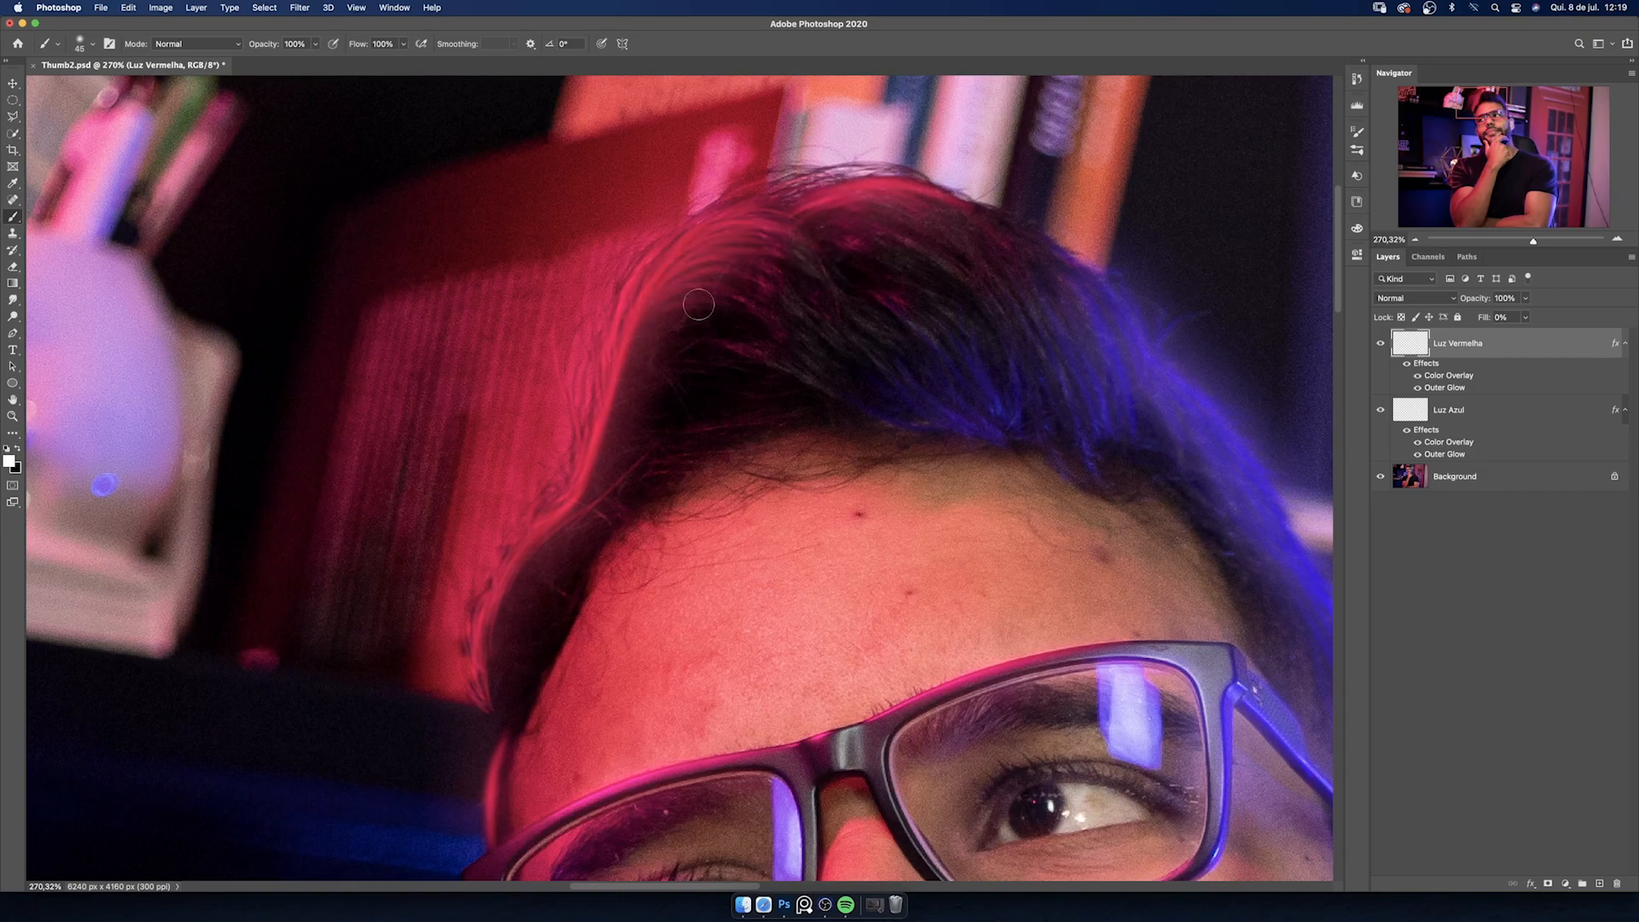
{"action": "left_click_drag", "start_coordinate": [622, 381], "coordinate": [743, 257]}
{"action": "left_click_drag", "start_coordinate": [616, 407], "coordinate": [746, 335]}
{"action": "left_click_drag", "start_coordinate": [572, 522], "coordinate": [605, 490]}
{"action": "left_click_drag", "start_coordinate": [564, 546], "coordinate": [650, 386]}
- Lower the brush opacity to 30% and blend softer red strokes through the side and top of the hair
{"action": "key", "text": "3"}
{"action": "left_click_drag", "start_coordinate": [563, 512], "coordinate": [596, 423]}
{"action": "mouse_move", "coordinate": [547, 544]}
{"action": "left_mouse_down"}
{"action": "mouse_move", "coordinate": [601, 384]}
{"action": "mouse_move", "coordinate": [561, 489]}
{"action": "left_mouse_up"}
{"action": "left_click_drag", "start_coordinate": [671, 401], "coordinate": [780, 319]}
{"action": "left_click_drag", "start_coordinate": [758, 219], "coordinate": [838, 255]}
{"action": "scroll", "coordinate": [813, 243], "scroll_direction": "down", "scroll_amount": 4}
{"action": "left_click_drag", "start_coordinate": [599, 474], "coordinate": [700, 299]}
- Restore full brush opacity, shrink the brush and paint fine red strokes along the beard's outer edge below the ear
{"action": "scroll", "coordinate": [775, 191], "scroll_direction": "down", "scroll_amount": 5}
{"action": "key", "text": "0"}
{"action": "key", "text": "bracketleft"}
{"action": "key", "text": "bracketleft"}
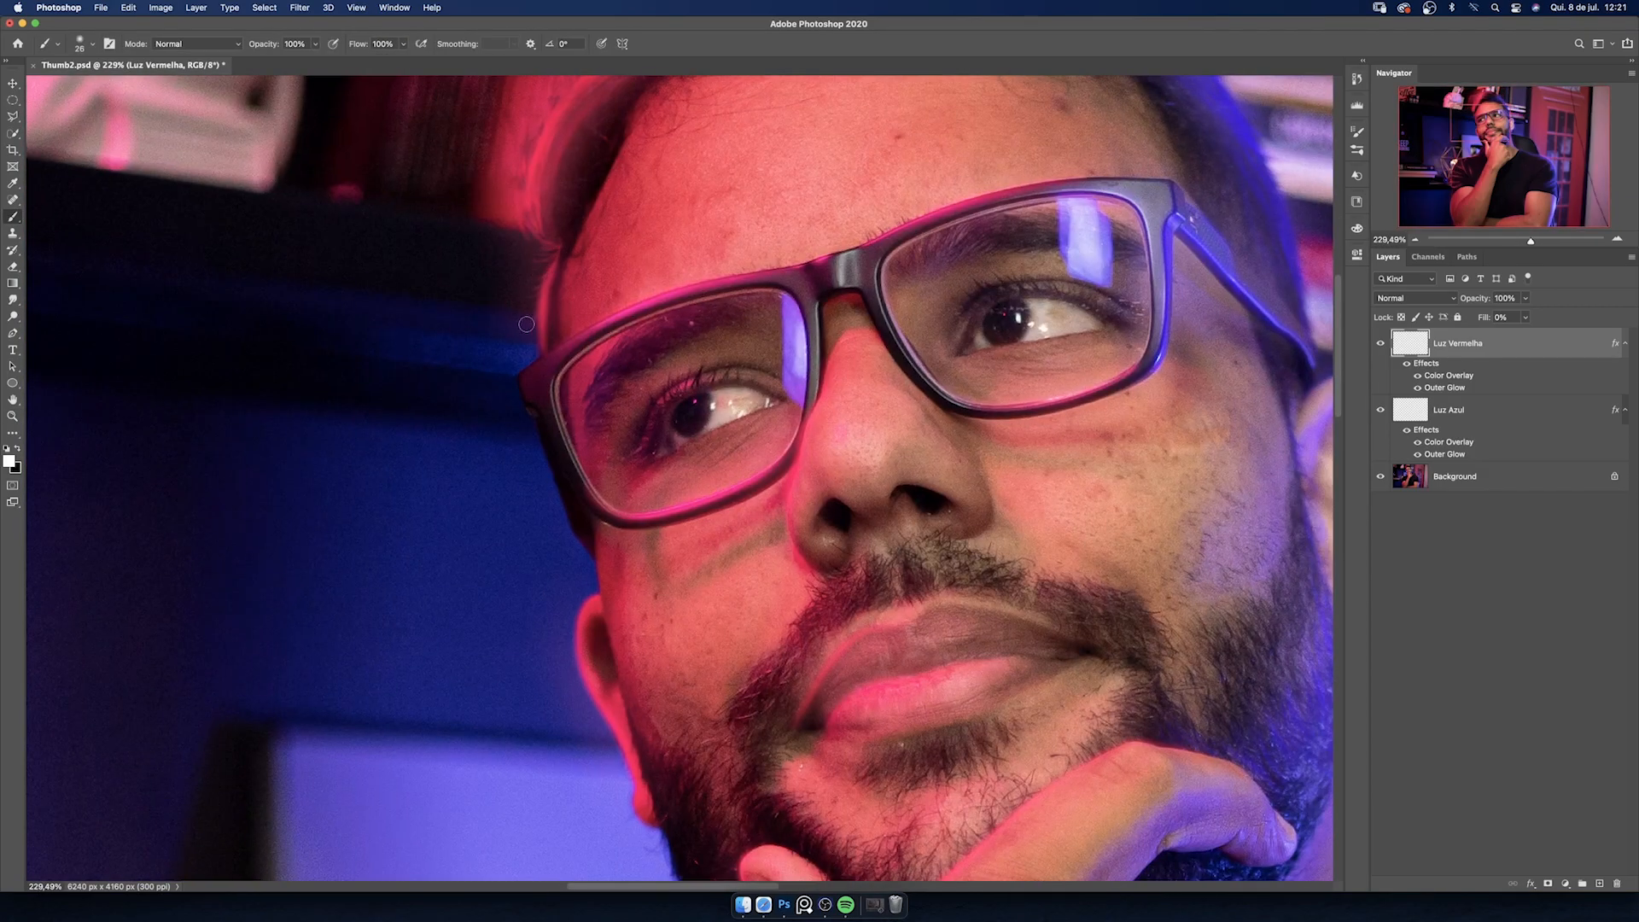
{"action": "scroll", "coordinate": [681, 267], "scroll_direction": "up", "scroll_amount": 5}
{"action": "scroll", "coordinate": [680, 267], "scroll_direction": "down", "scroll_amount": 10}
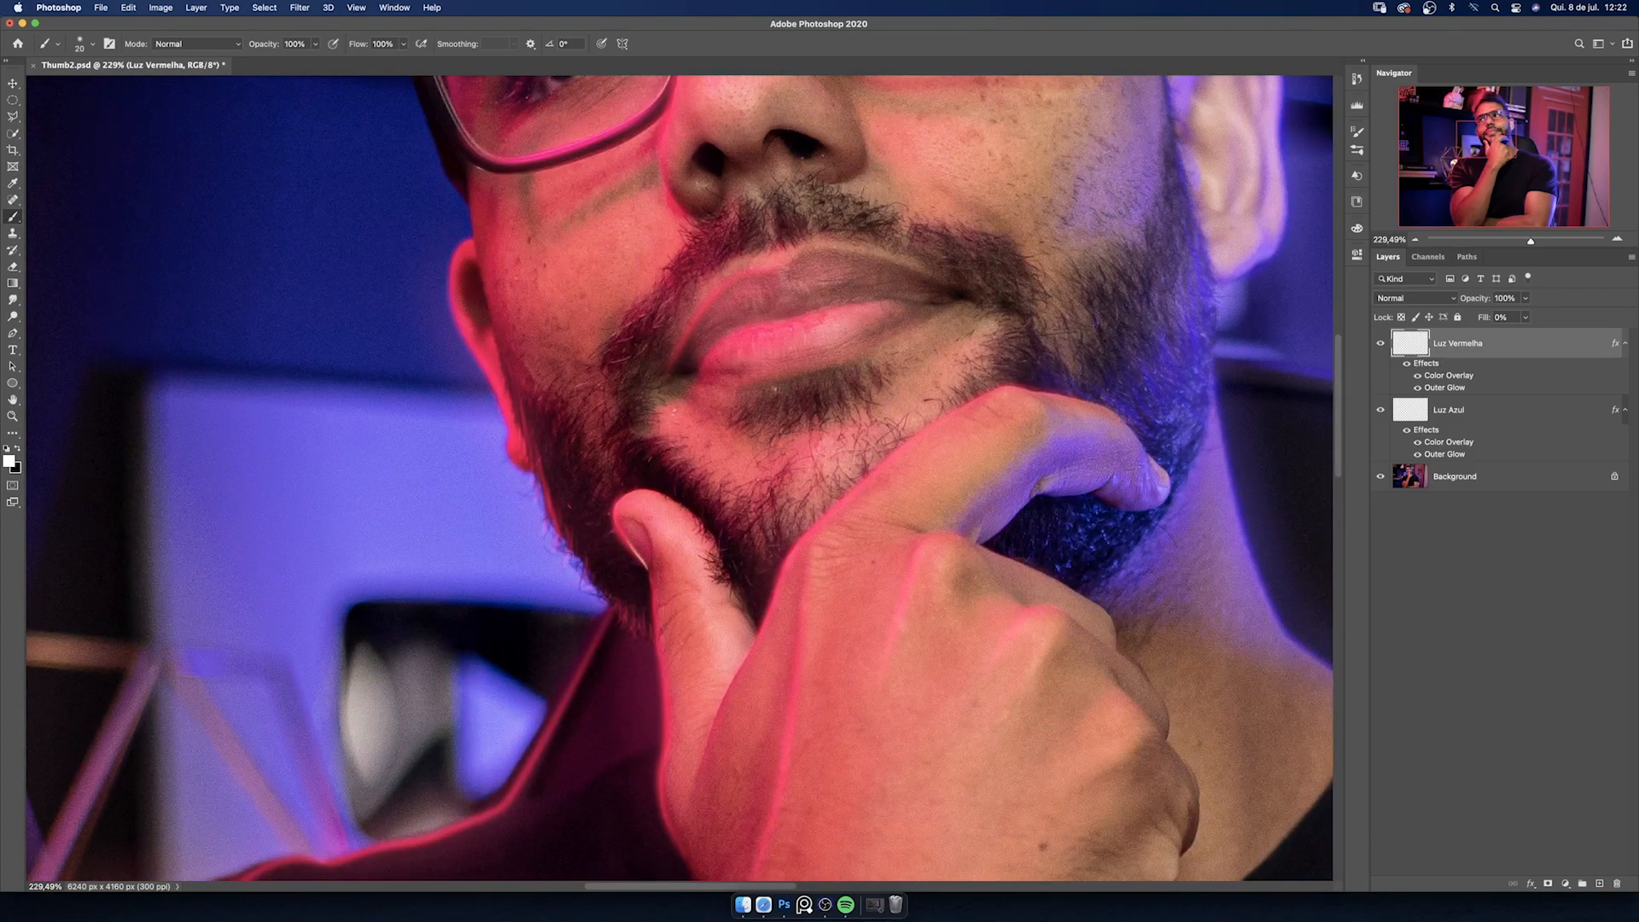
{"action": "scroll", "coordinate": [557, 412], "scroll_direction": "up", "scroll_amount": 5}
{"action": "key", "text": "bracketleft"}
{"action": "key", "text": "bracketleft"}
{"action": "key", "text": "bracketleft"}
{"action": "key", "text": "bracketleft"}
{"action": "key", "text": "bracketleft"}
{"action": "key", "text": "bracketleft"}
{"action": "key", "text": "bracketleft"}
{"action": "key", "text": "bracketleft"}
{"action": "left_click_drag", "start_coordinate": [538, 405], "coordinate": [567, 510]}
{"action": "left_click_drag", "start_coordinate": [578, 466], "coordinate": [606, 588]}
{"action": "left_click_drag", "start_coordinate": [658, 613], "coordinate": [673, 654]}
{"action": "left_click_drag", "start_coordinate": [522, 358], "coordinate": [543, 487]}
{"action": "left_click_drag", "start_coordinate": [607, 550], "coordinate": [631, 617]}
{"action": "left_click_drag", "start_coordinate": [519, 423], "coordinate": [563, 535]}
- Add another red light stroke over the hair above the forehead with a 35 px brush
{"action": "scroll", "coordinate": [665, 641], "scroll_direction": "down", "scroll_amount": 4}
{"action": "scroll", "coordinate": [683, 427], "scroll_direction": "up", "scroll_amount": 10}
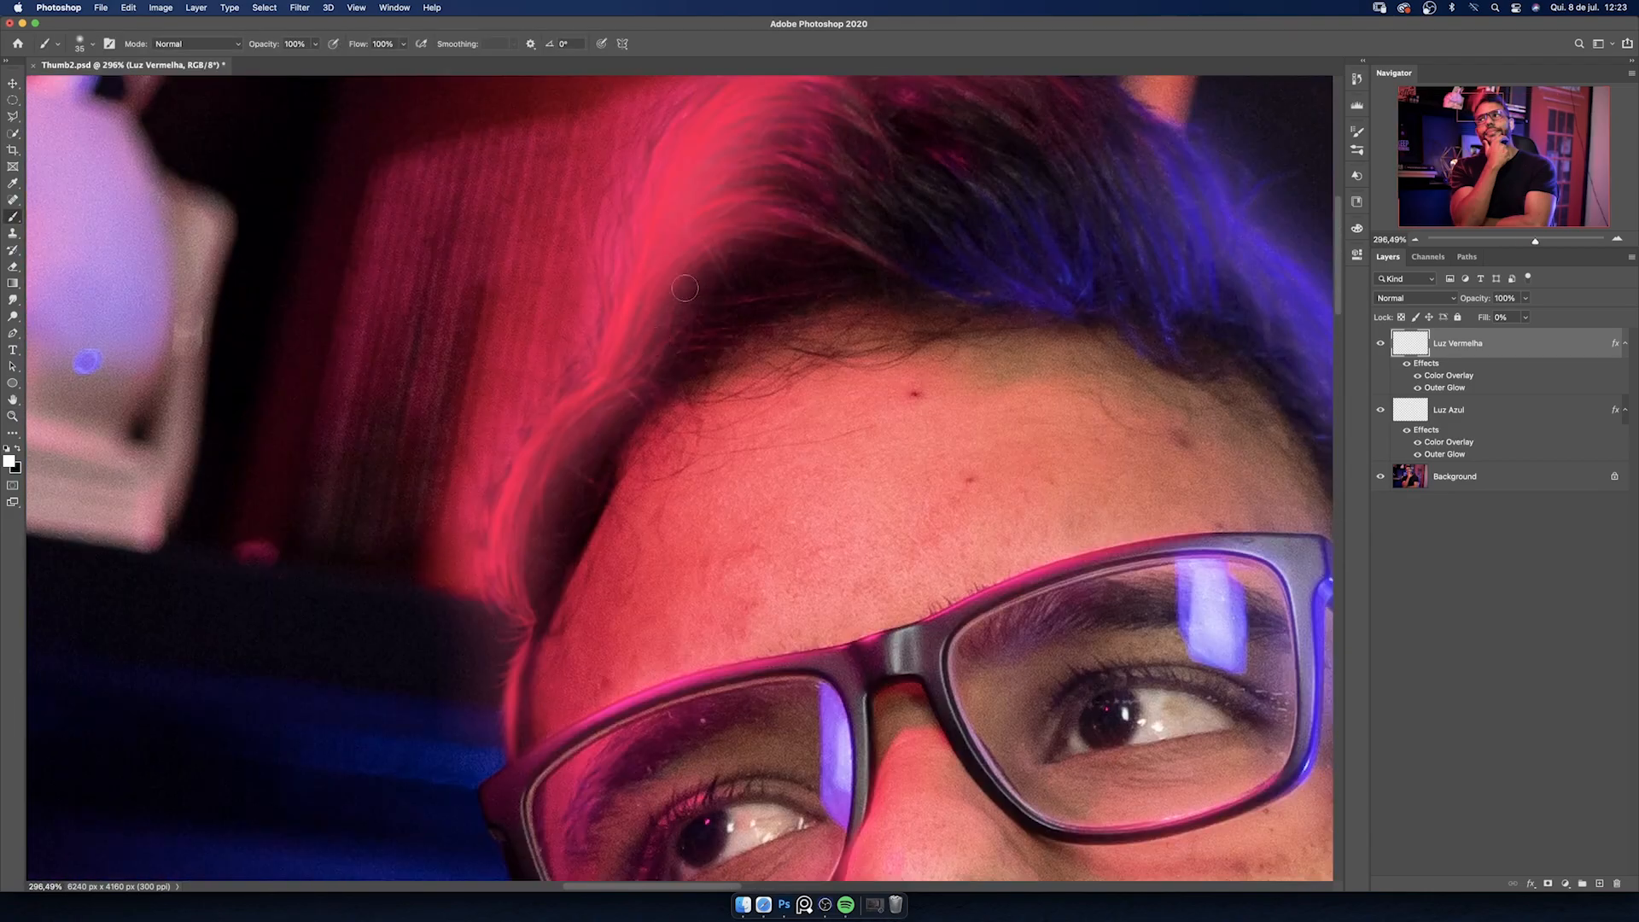
{"action": "left_click_drag", "start_coordinate": [676, 307], "coordinate": [796, 220]}
- Set the brush opacity to 30%, enlarge the brush and paint one long soft diagonal red stroke below the face
{"action": "scroll", "coordinate": [734, 257], "scroll_direction": "up", "scroll_amount": 3}
{"action": "scroll", "coordinate": [598, 427], "scroll_direction": "down", "scroll_amount": 10}
{"action": "scroll", "coordinate": [391, 388], "scroll_direction": "up", "scroll_amount": 5}
{"action": "key", "text": "3"}
{"action": "key", "text": "bracketright"}
{"action": "key", "text": "bracketright"}
{"action": "key", "text": "bracketright"}
{"action": "key", "text": "bracketright"}
{"action": "left_click", "coordinate": [1356, 132]}
{"action": "left_click_drag", "start_coordinate": [683, 256], "coordinate": [420, 798]}
- Restore full opacity, use Shape Dynamics with a 50% minimum diameter, and broaden the red light on the T-shirt's shoulder and sleeve folds
{"action": "key", "text": "0"}
{"action": "left_click", "coordinate": [1087, 188]}
{"action": "left_click_drag", "start_coordinate": [810, 256], "coordinate": [633, 528]}
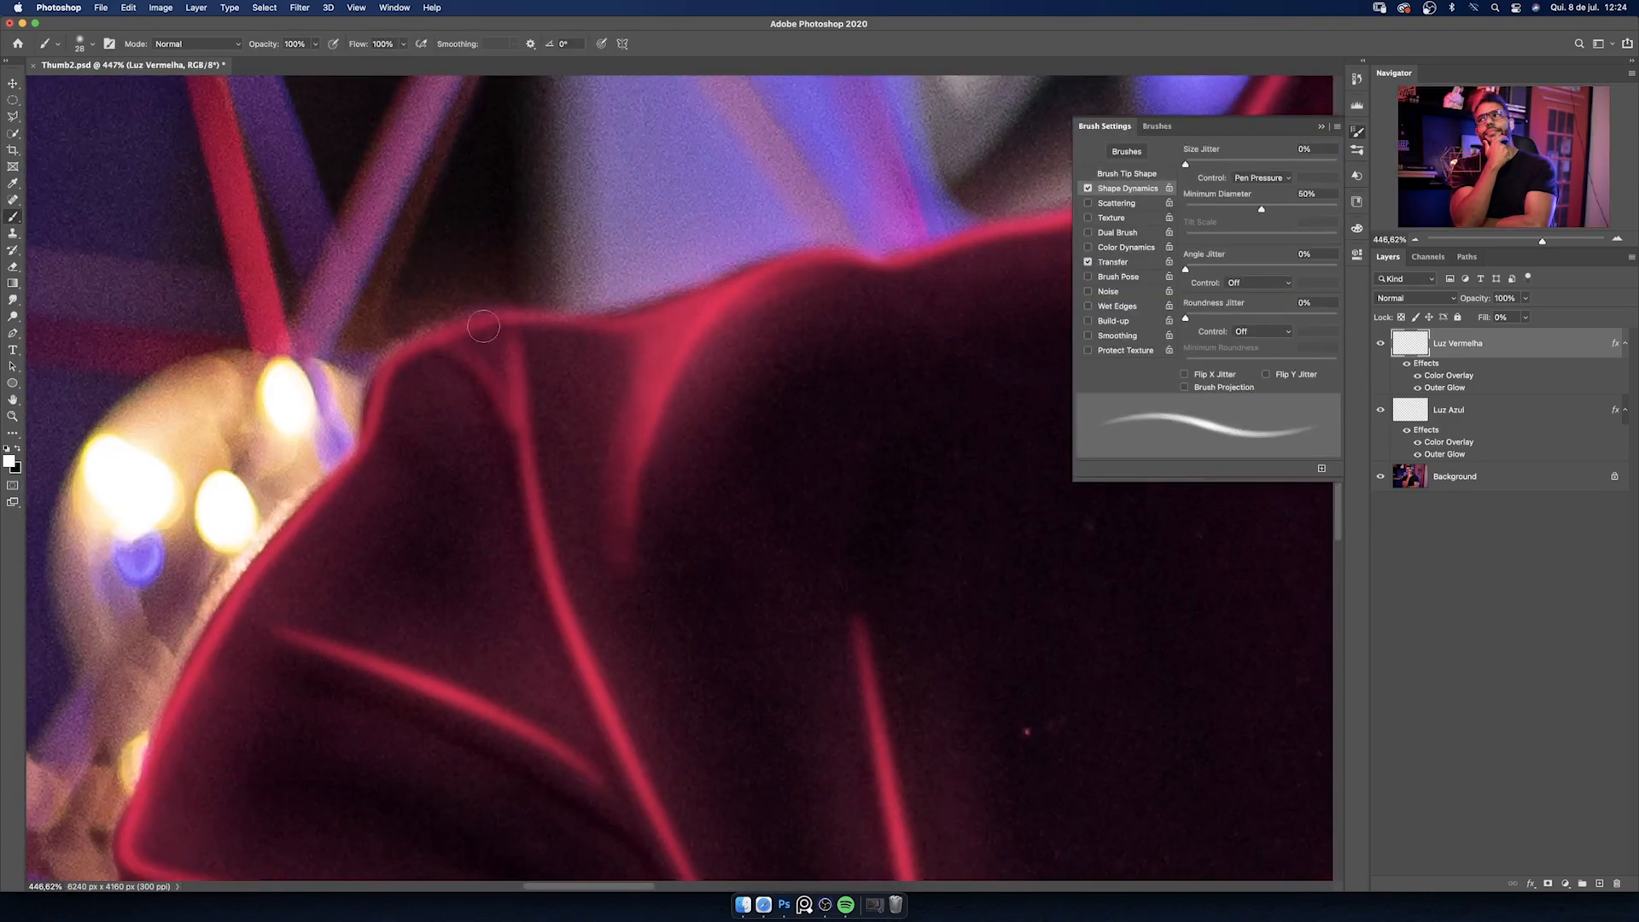
{"action": "left_click_drag", "start_coordinate": [725, 401], "coordinate": [554, 520]}
{"action": "left_click_drag", "start_coordinate": [688, 453], "coordinate": [792, 293]}
{"action": "key", "text": "bracketright"}
{"action": "left_click_drag", "start_coordinate": [564, 422], "coordinate": [505, 547]}
{"action": "left_click_drag", "start_coordinate": [505, 539], "coordinate": [642, 576]}
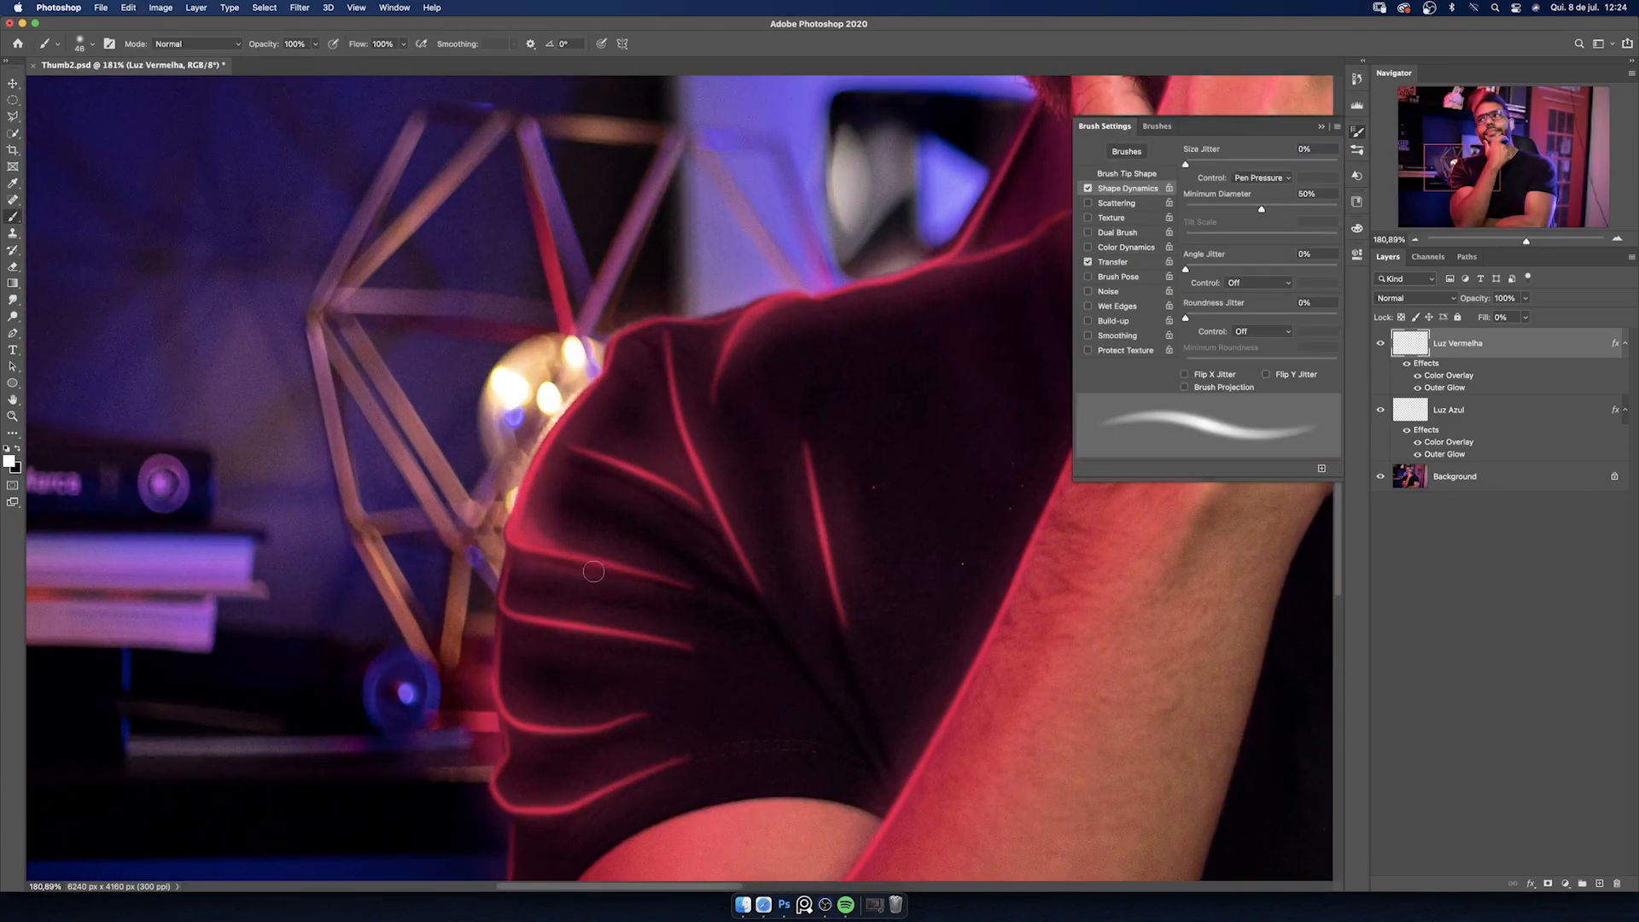
- Apply a Gaussian Blur with a 1-pixel radius to the whole Luz Vermelha layer
{"action": "key", "text": "z"}
{"action": "left_click_drag", "start_coordinate": [642, 513], "coordinate": [546, 513]}
{"action": "left_click_drag", "start_coordinate": [811, 269], "coordinate": [577, 419]}
{"action": "left_click_drag", "start_coordinate": [562, 249], "coordinate": [549, 380]}
{"action": "scroll", "coordinate": [549, 381], "scroll_direction": "up", "scroll_amount": 4}
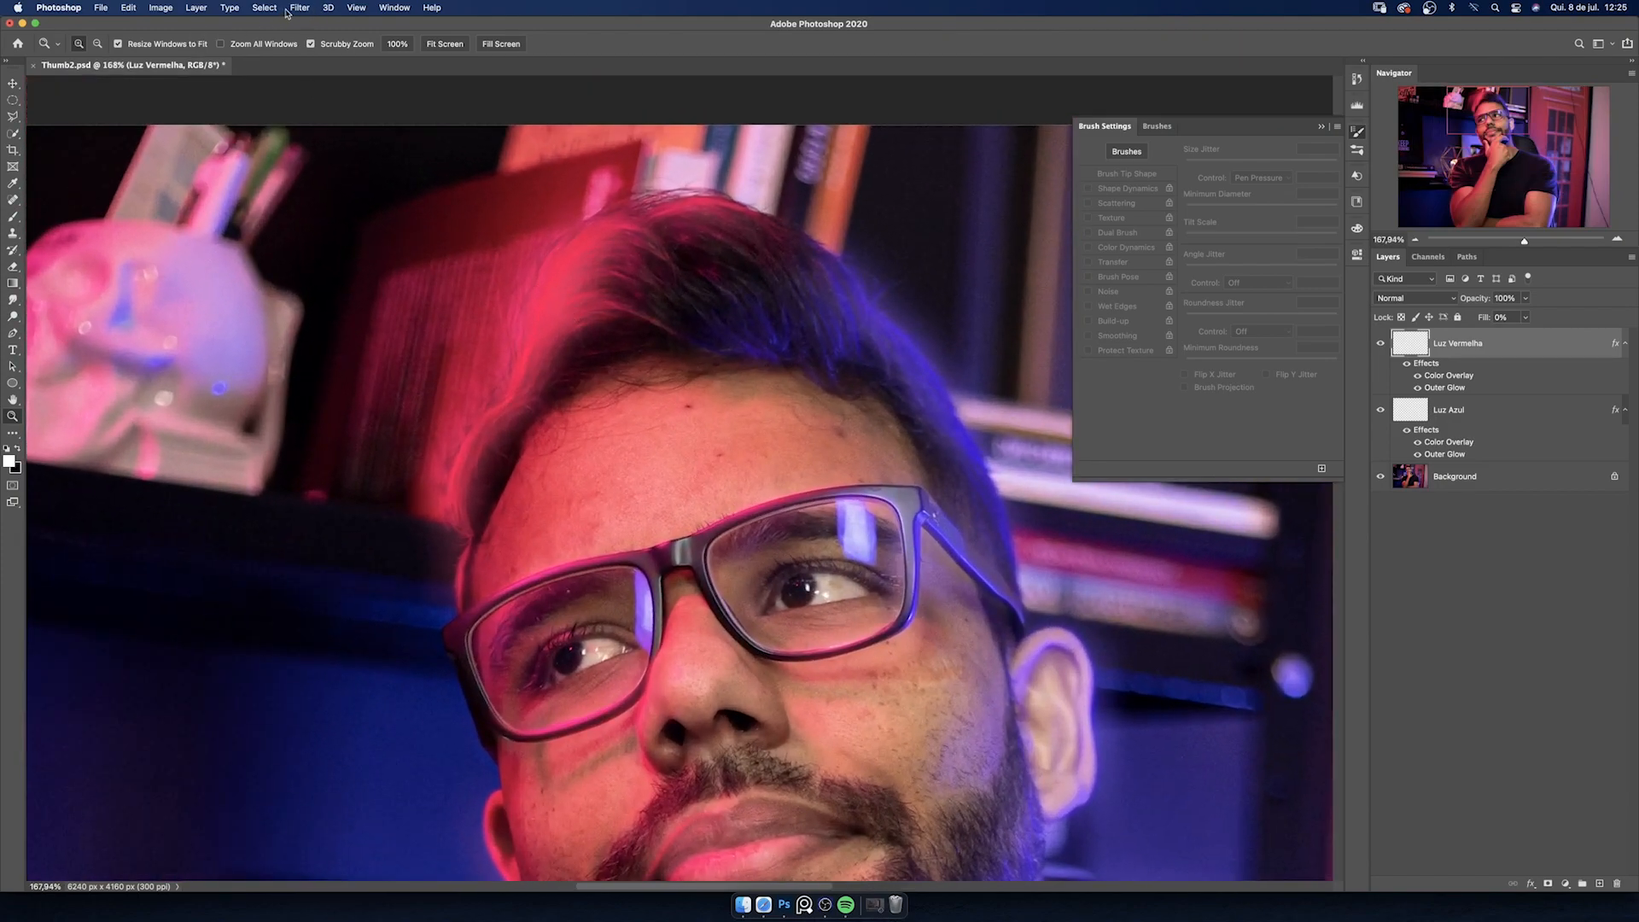
{"action": "left_click", "coordinate": [290, 9]}
{"action": "mouse_move", "coordinate": [317, 156]}
{"action": "left_click", "coordinate": [519, 202]}
{"action": "type", "text": "1"}
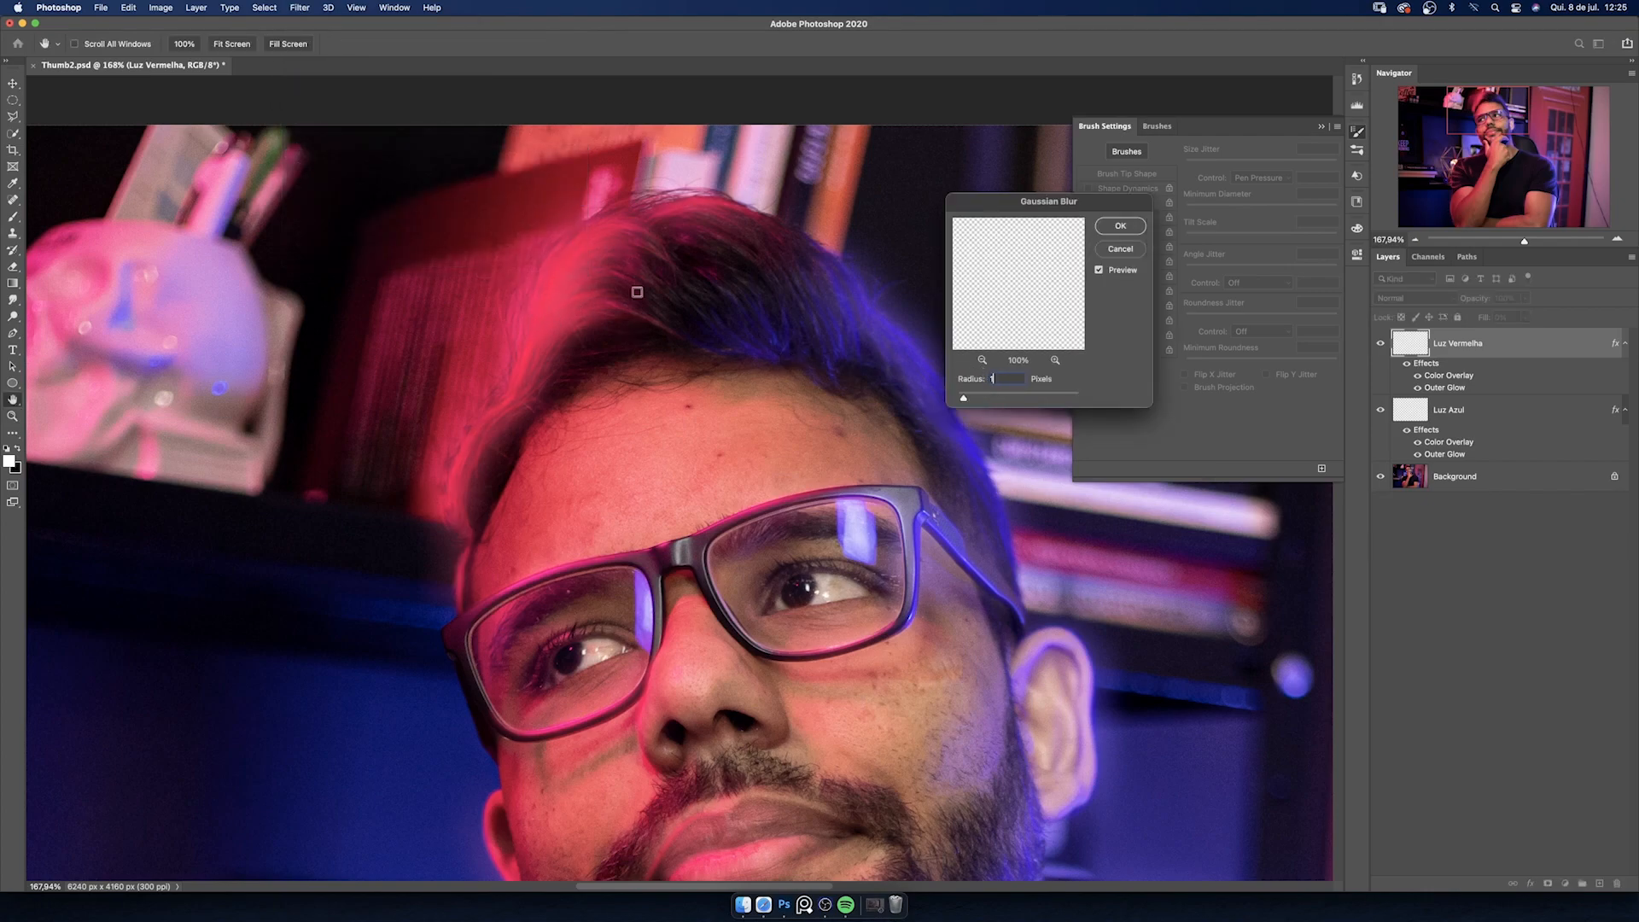
{"action": "left_click", "coordinate": [1120, 226]}
- Draw a polygonal lasso selection around the raised hand, the red-lit sleeve and arm, and the folded forearm
{"action": "key", "text": "z"}
{"action": "left_click_drag", "start_coordinate": [784, 347], "coordinate": [589, 354]}
{"action": "left_click_drag", "start_coordinate": [571, 770], "coordinate": [514, 527]}
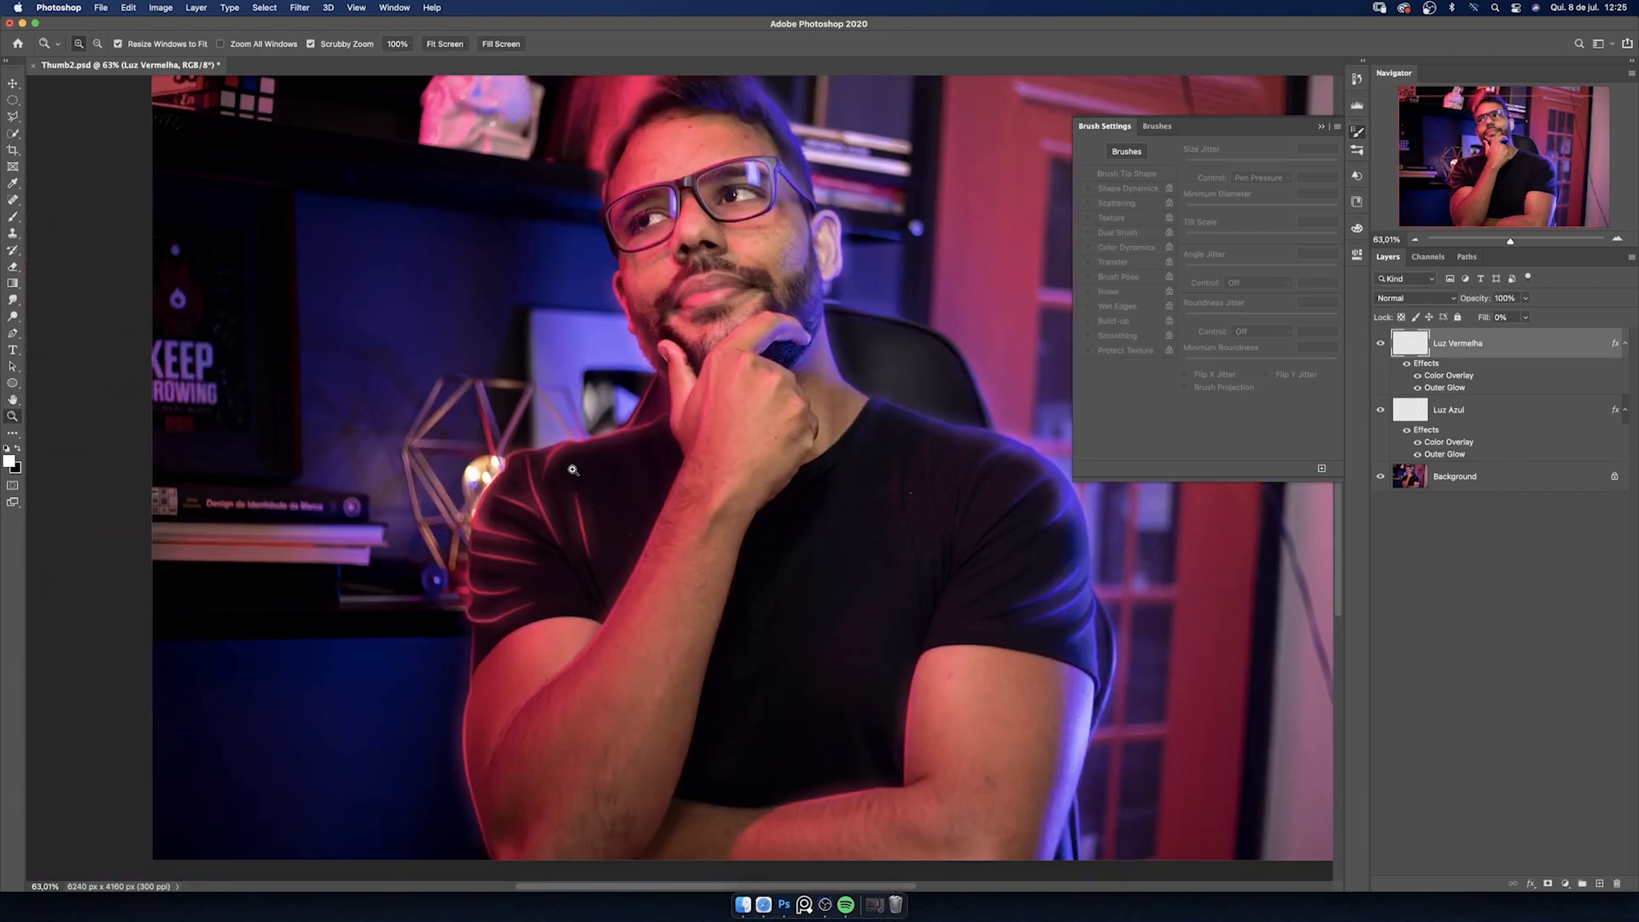
{"action": "key", "text": "l"}
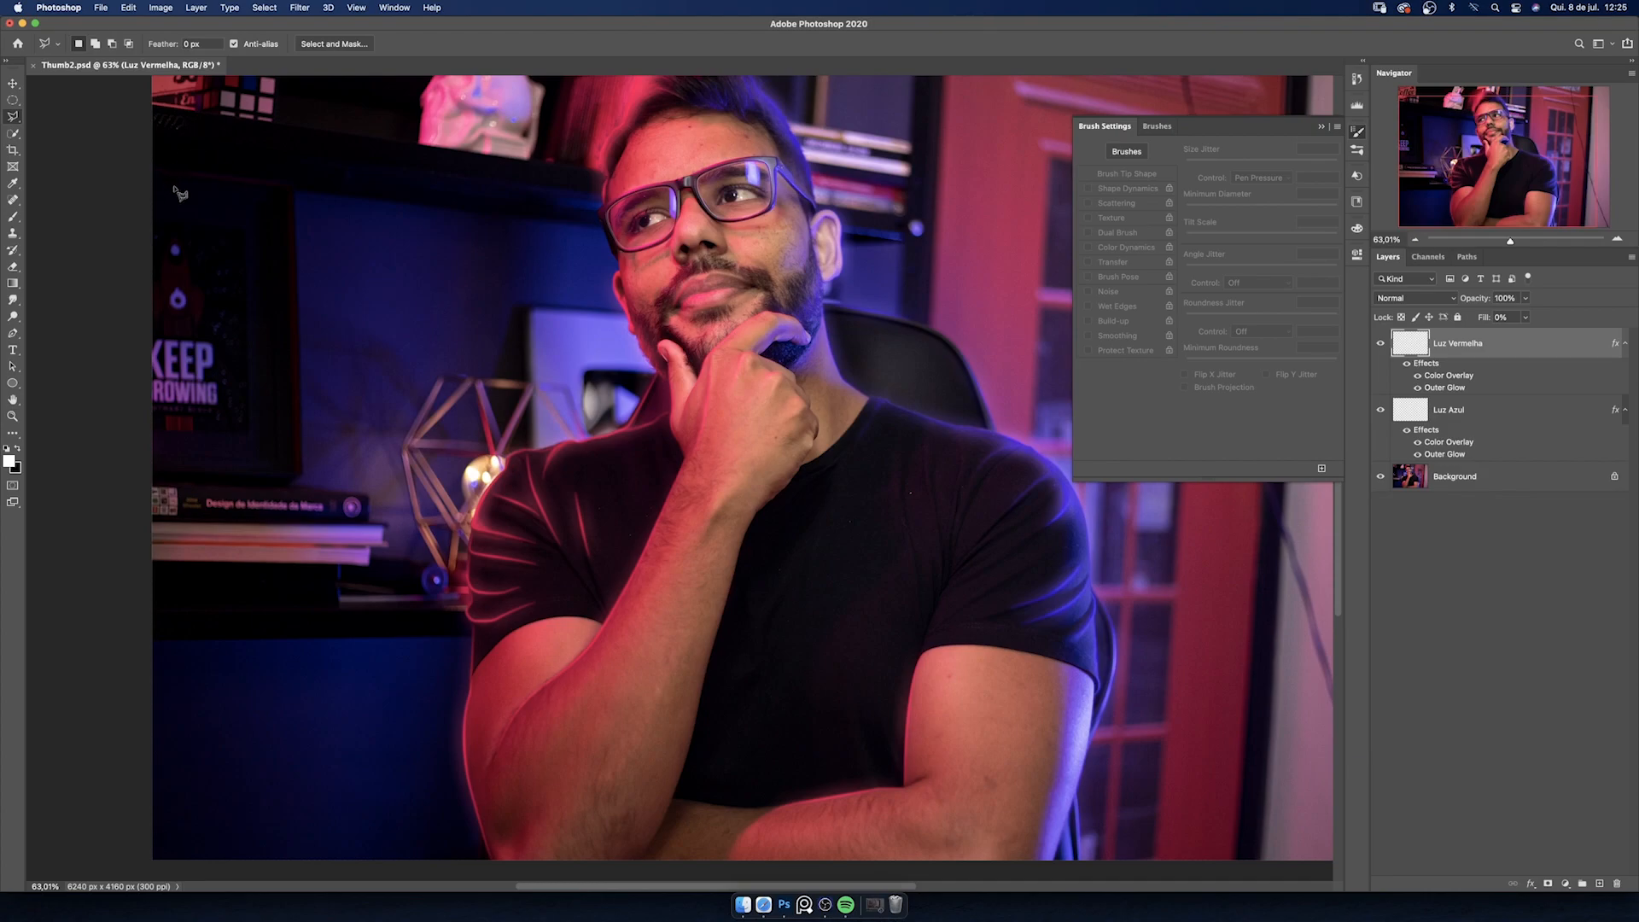
{"action": "left_click", "coordinate": [665, 381]}
{"action": "left_click", "coordinate": [802, 300]}
{"action": "left_click", "coordinate": [840, 334]}
{"action": "left_click", "coordinate": [842, 483]}
{"action": "left_click", "coordinate": [764, 730]}
{"action": "left_click", "coordinate": [911, 617]}
{"action": "left_click", "coordinate": [959, 679]}
{"action": "left_click", "coordinate": [986, 803]}
{"action": "left_click", "coordinate": [975, 853]}
{"action": "left_click", "coordinate": [417, 770]}
{"action": "left_click", "coordinate": [326, 493]}
{"action": "left_click", "coordinate": [381, 312]}
{"action": "left_click", "coordinate": [463, 185]}
{"action": "left_click", "coordinate": [570, 196]}
{"action": "left_click", "coordinate": [644, 231]}
- Apply a Gaussian Blur with a 5-pixel radius inside the selection on Luz Vermelha and deselect
{"action": "key", "text": "z"}
{"action": "left_click_drag", "start_coordinate": [633, 214], "coordinate": [702, 214]}
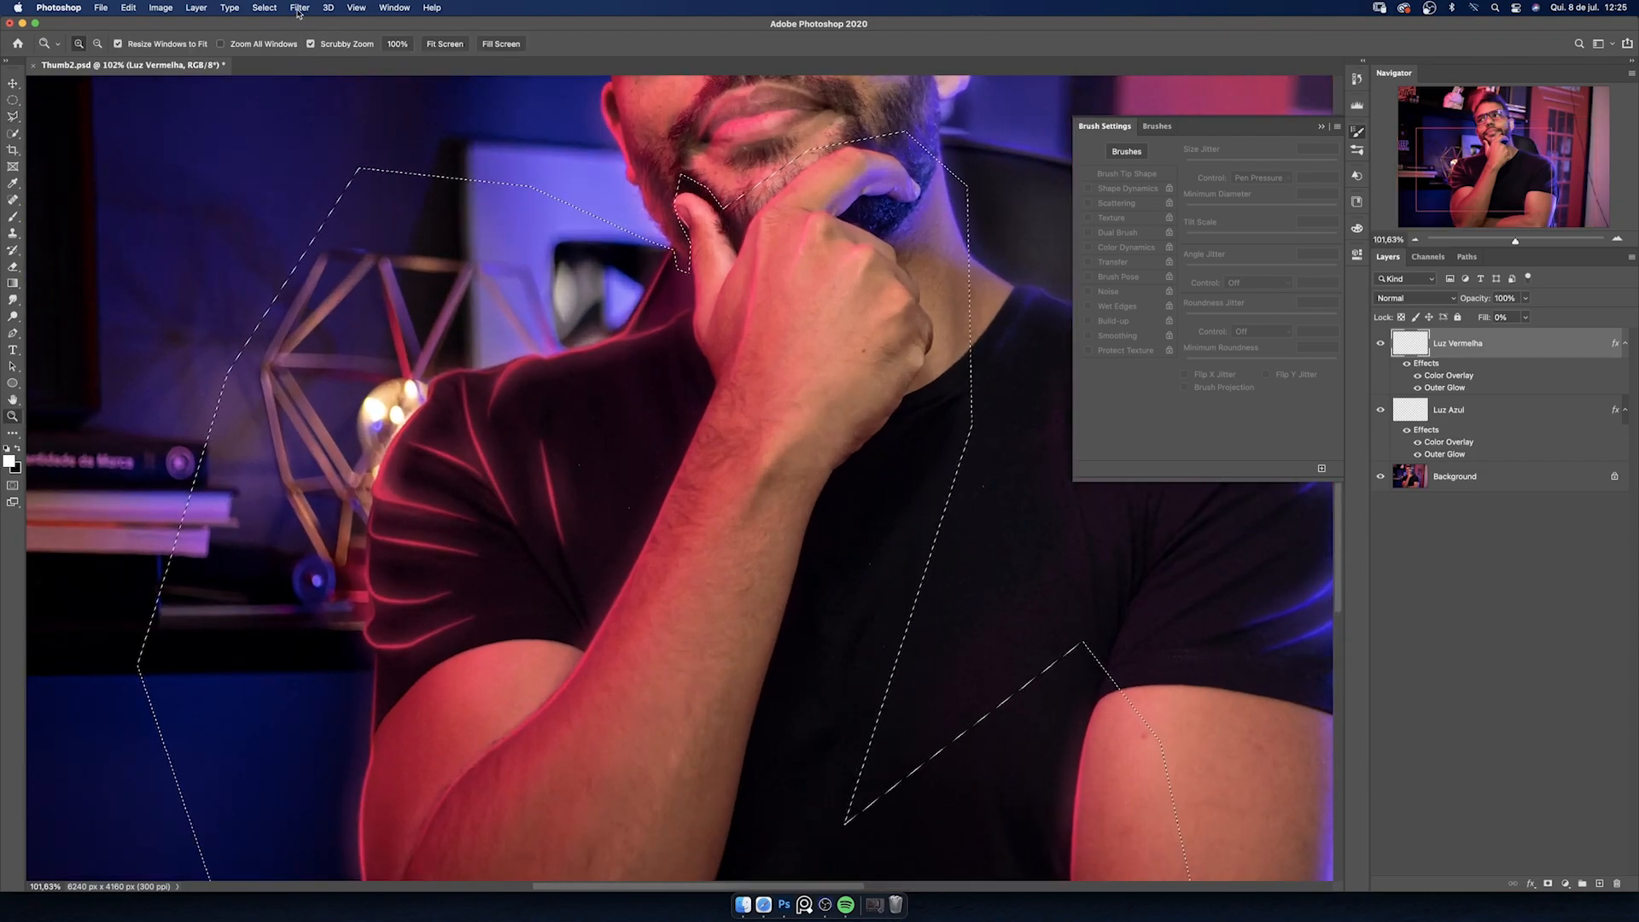
{"action": "left_click", "coordinate": [300, 9]}
{"action": "mouse_move", "coordinate": [318, 153]}
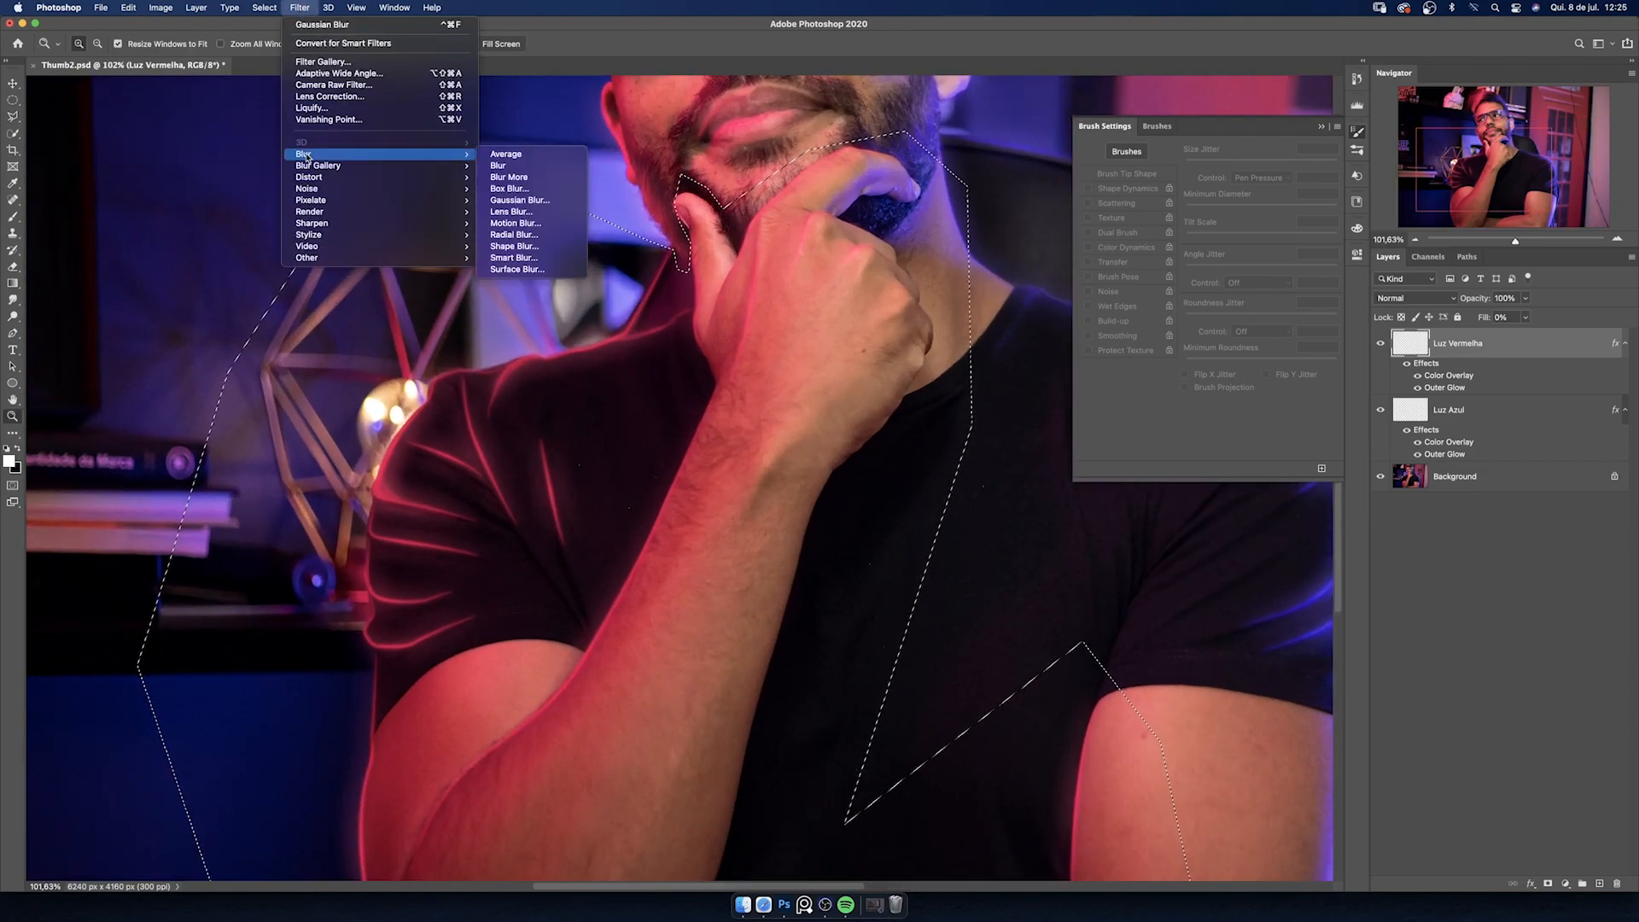
{"action": "left_click", "coordinate": [573, 202]}
{"action": "left_click_drag", "start_coordinate": [964, 398], "coordinate": [987, 404]}
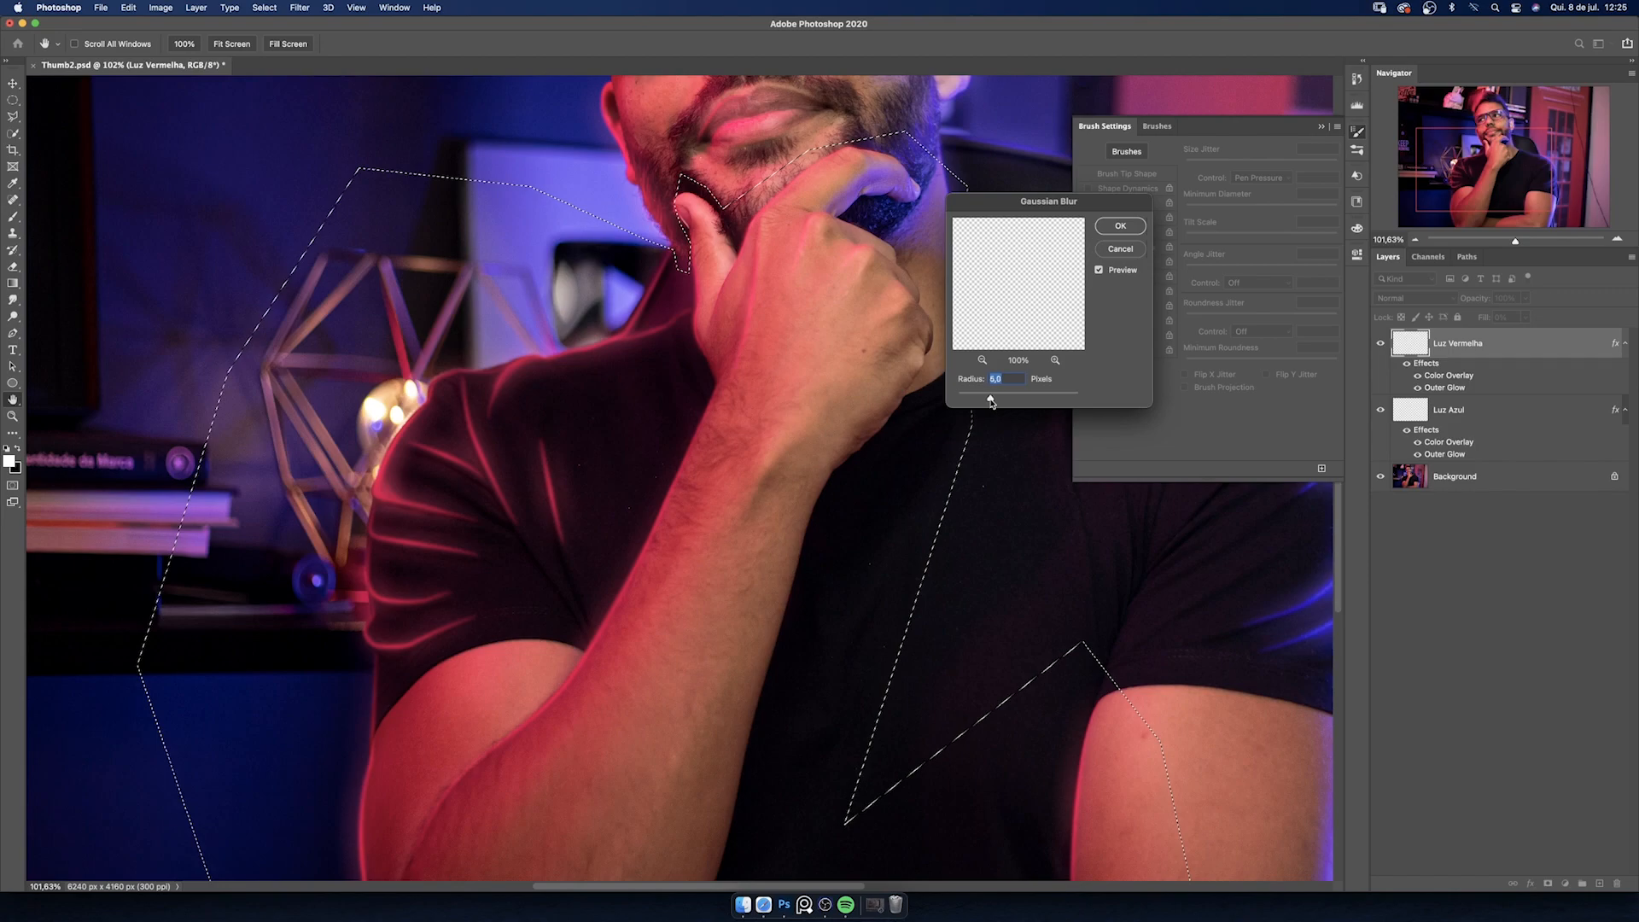
{"action": "left_click", "coordinate": [1119, 227]}
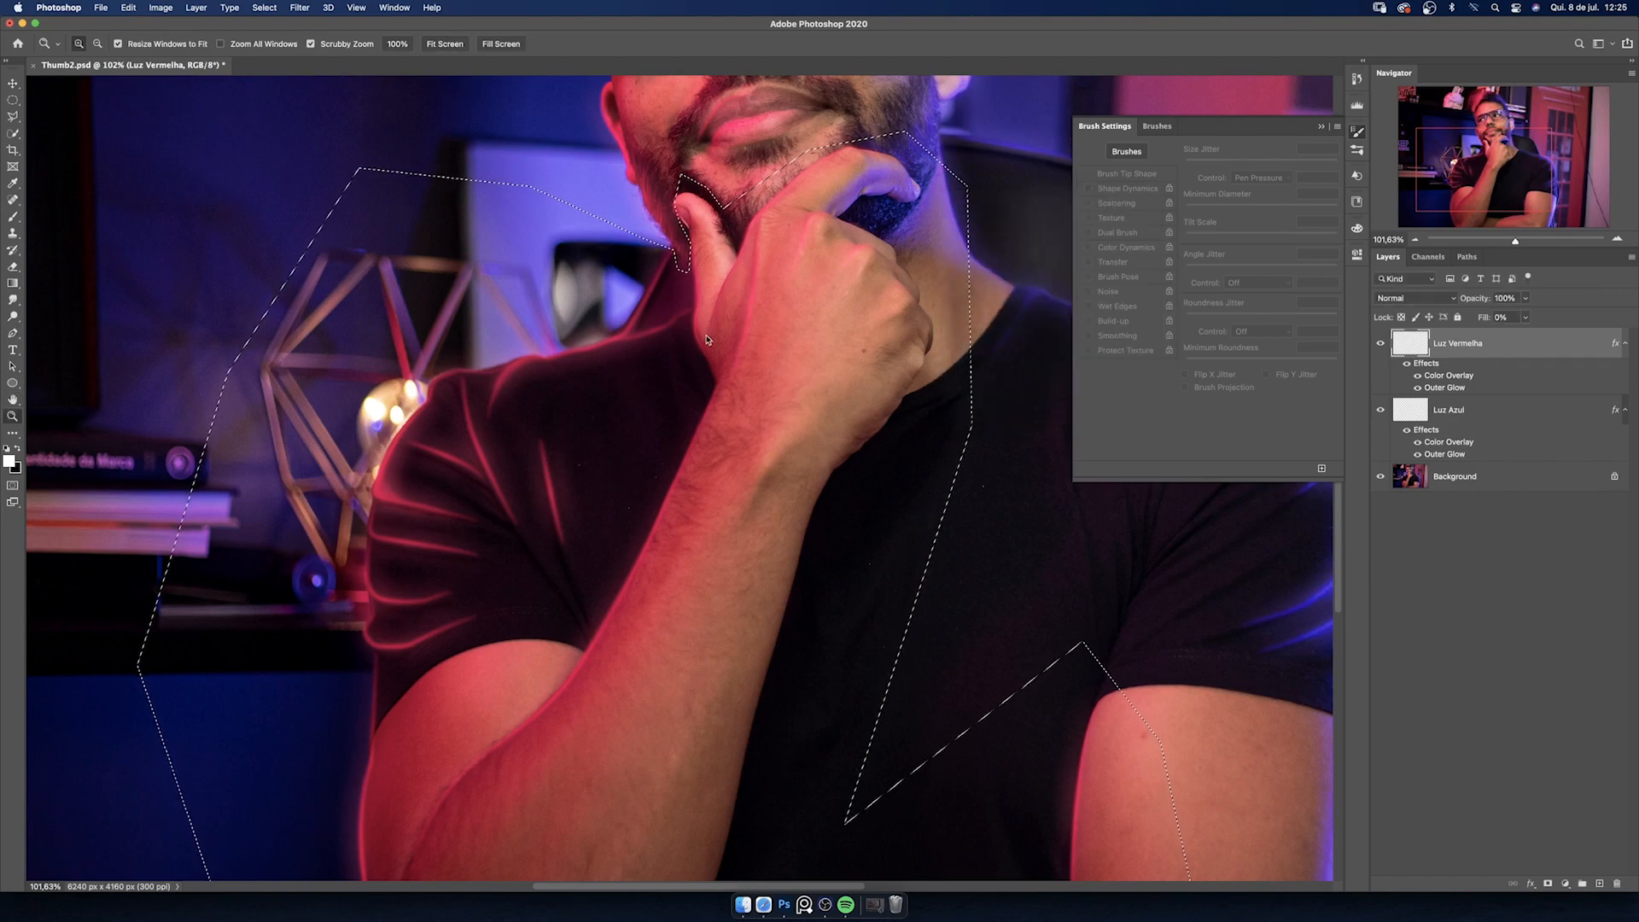
{"action": "key", "text": "super+d"}
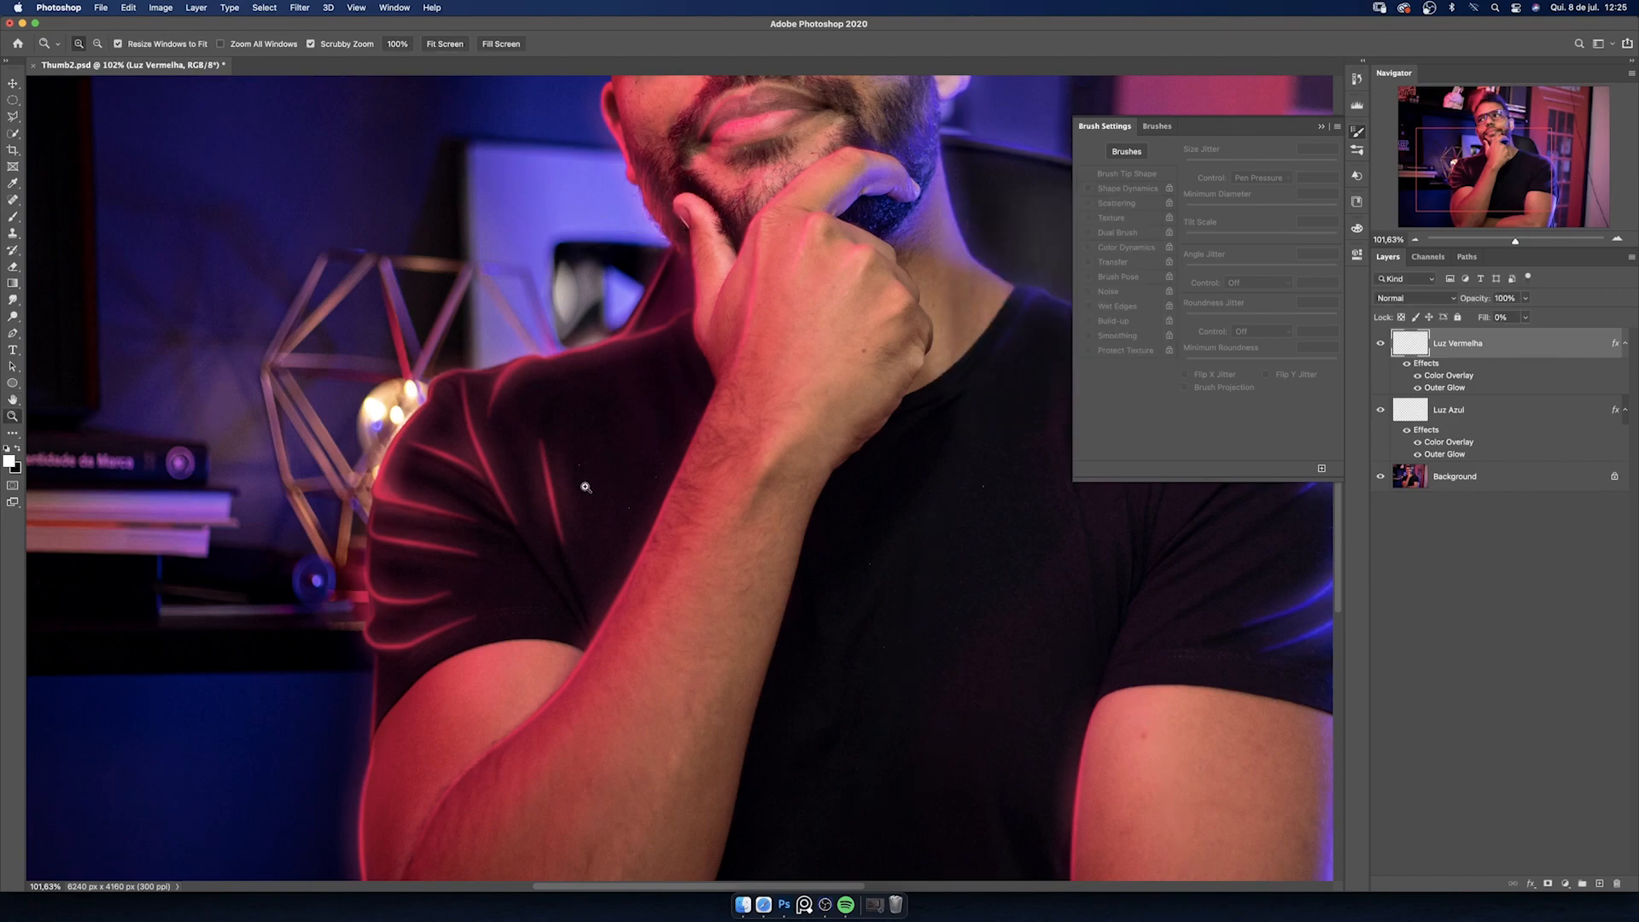
- Turn off Smoothing for the Eraser and fade the red shirt-fold lines with a 302 px tip at 40% opacity
{"action": "key", "text": "e"}
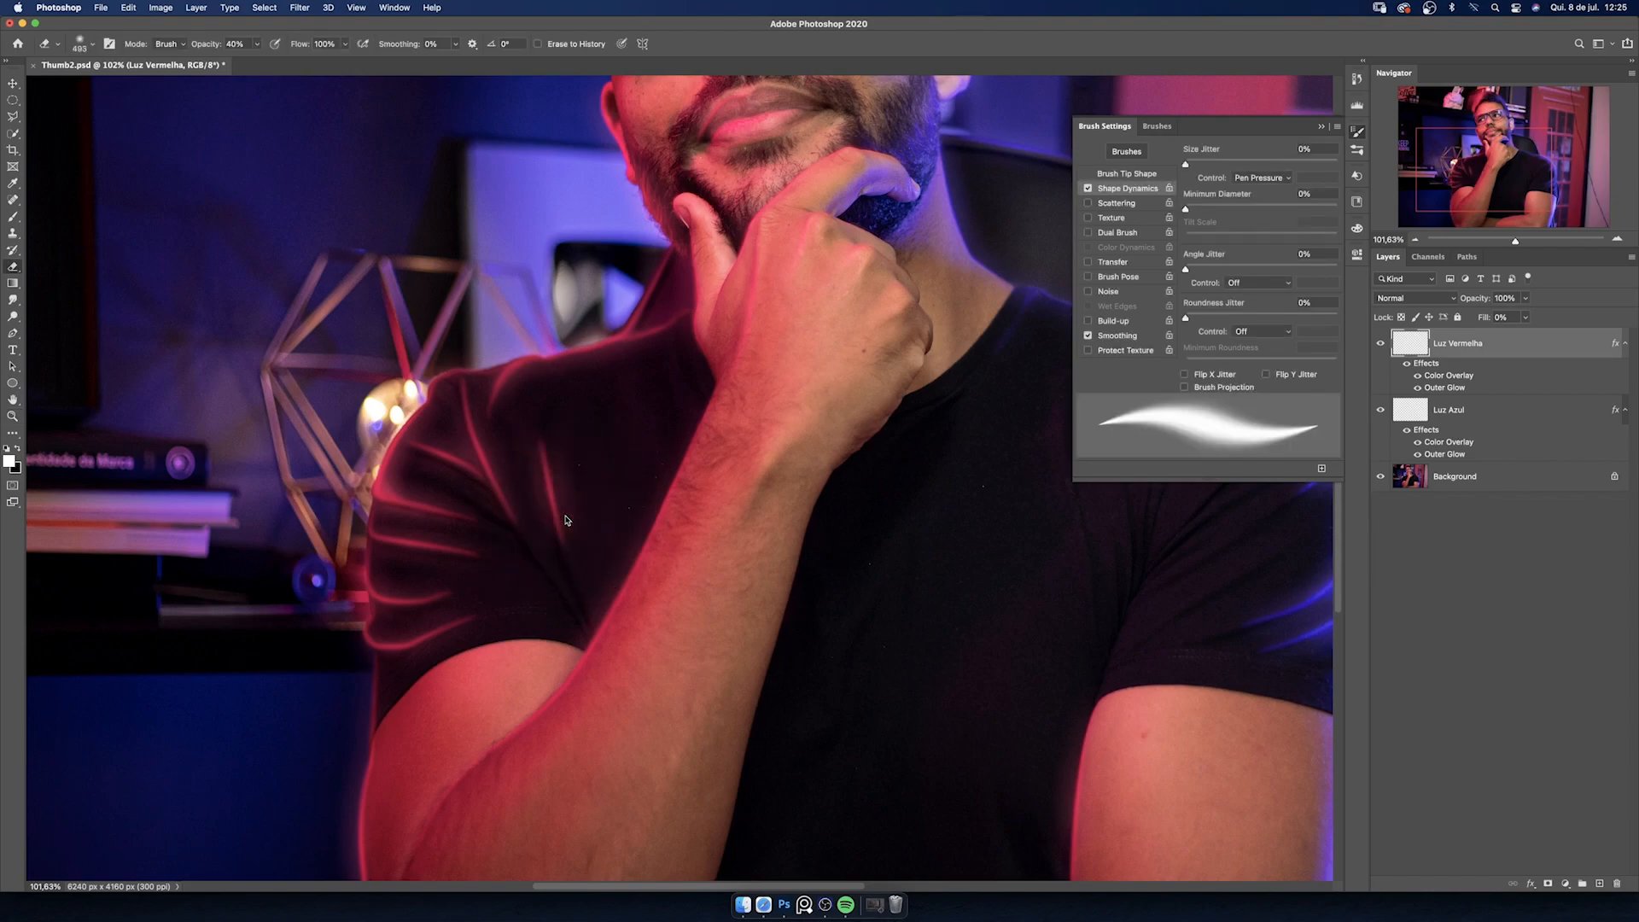
{"action": "left_click", "coordinate": [1088, 335]}
{"action": "left_click_drag", "start_coordinate": [570, 398], "coordinate": [556, 398]}
{"action": "left_click_drag", "start_coordinate": [614, 517], "coordinate": [550, 518]}
{"action": "left_click_drag", "start_coordinate": [574, 485], "coordinate": [562, 485]}
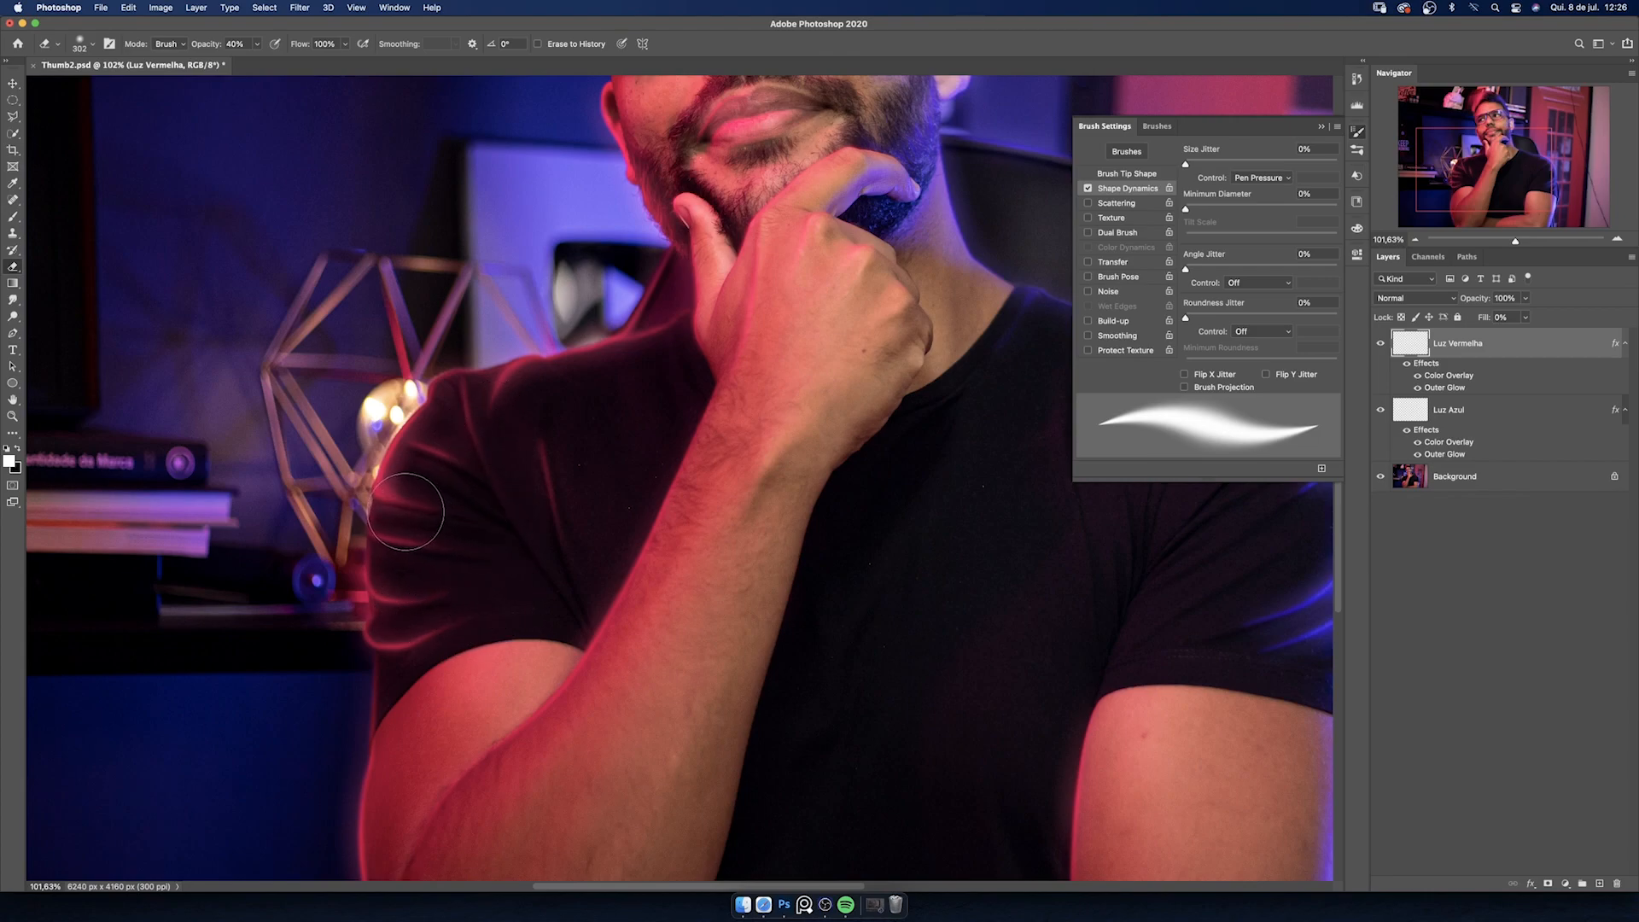
{"action": "left_click_drag", "start_coordinate": [715, 718], "coordinate": [445, 315]}
{"action": "left_click_drag", "start_coordinate": [389, 431], "coordinate": [515, 474]}
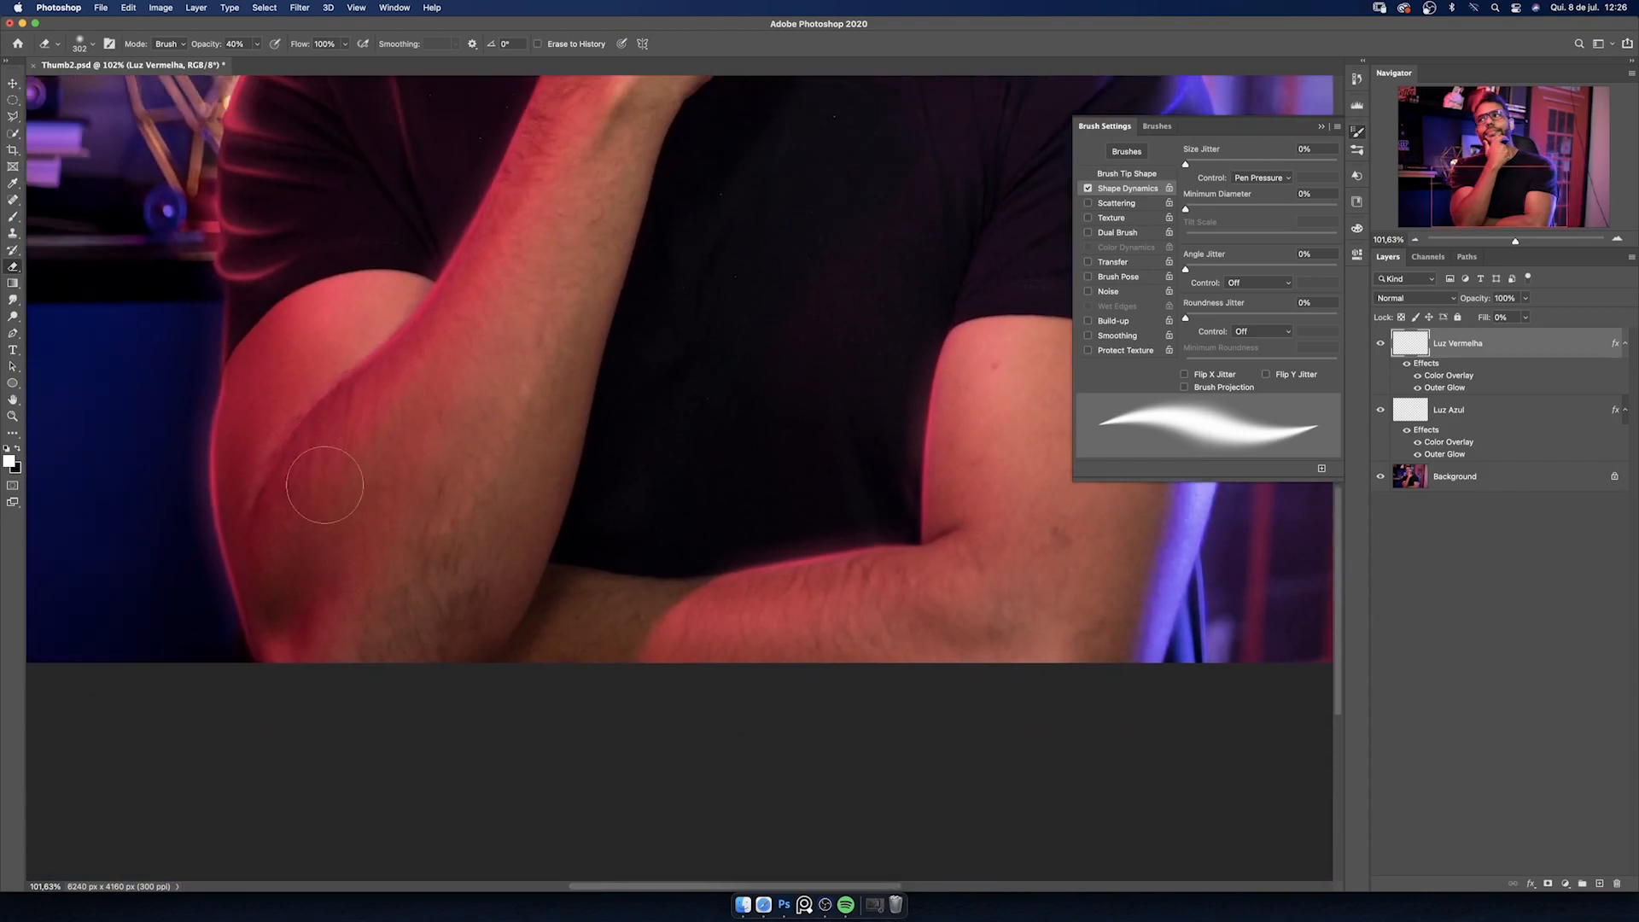
{"action": "left_click_drag", "start_coordinate": [753, 567], "coordinate": [530, 606]}
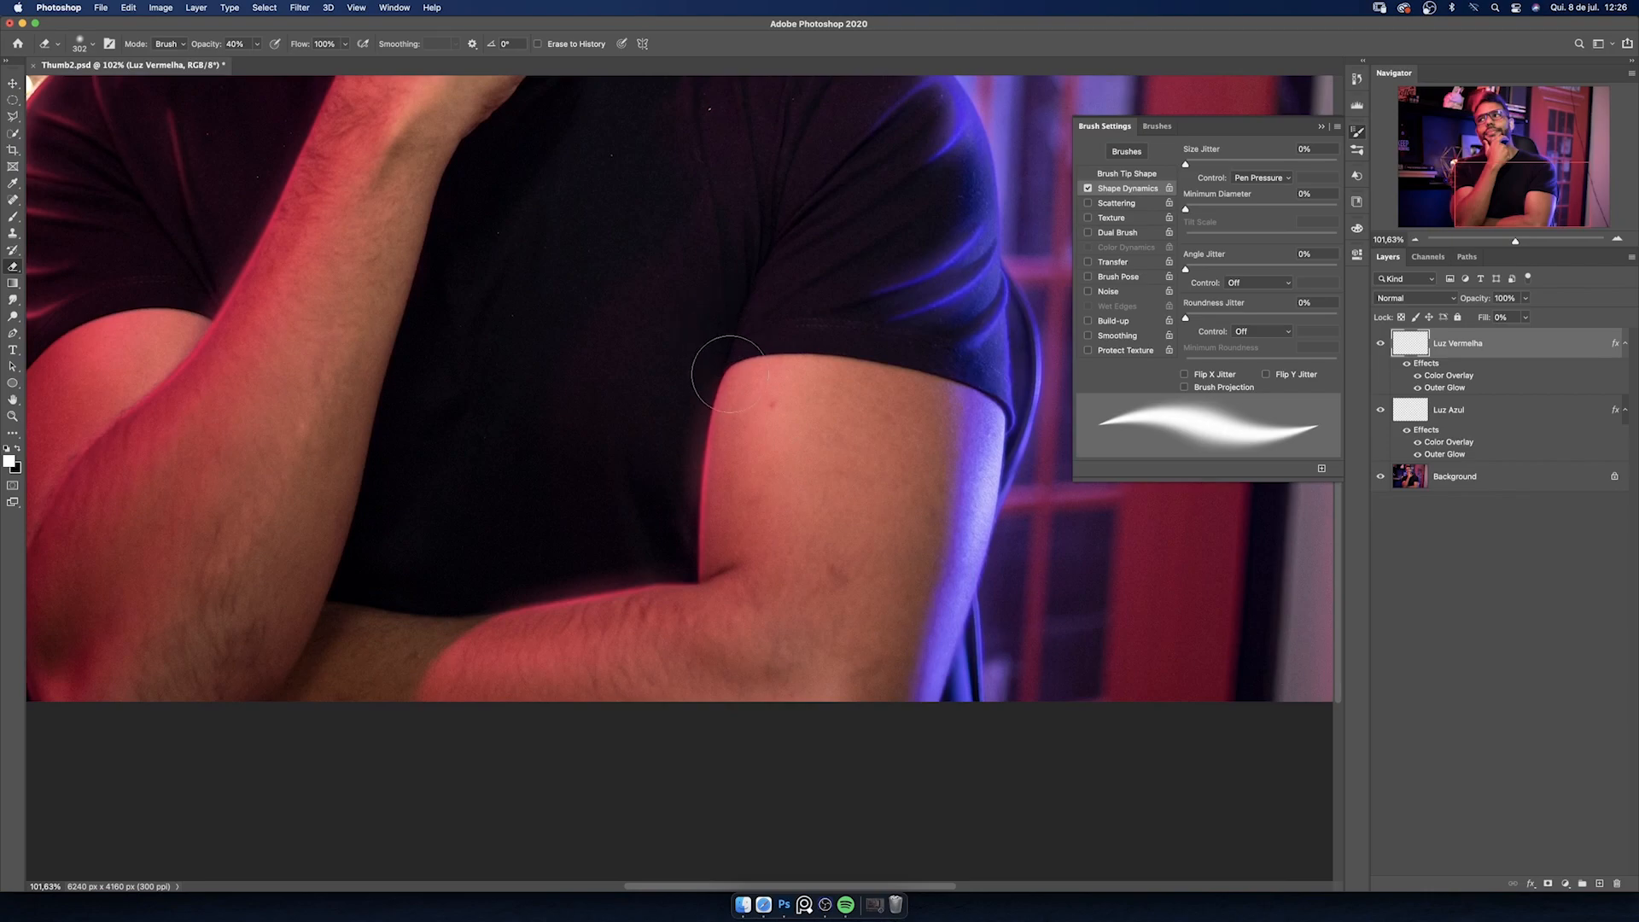
{"action": "left_click_drag", "start_coordinate": [678, 446], "coordinate": [772, 704]}
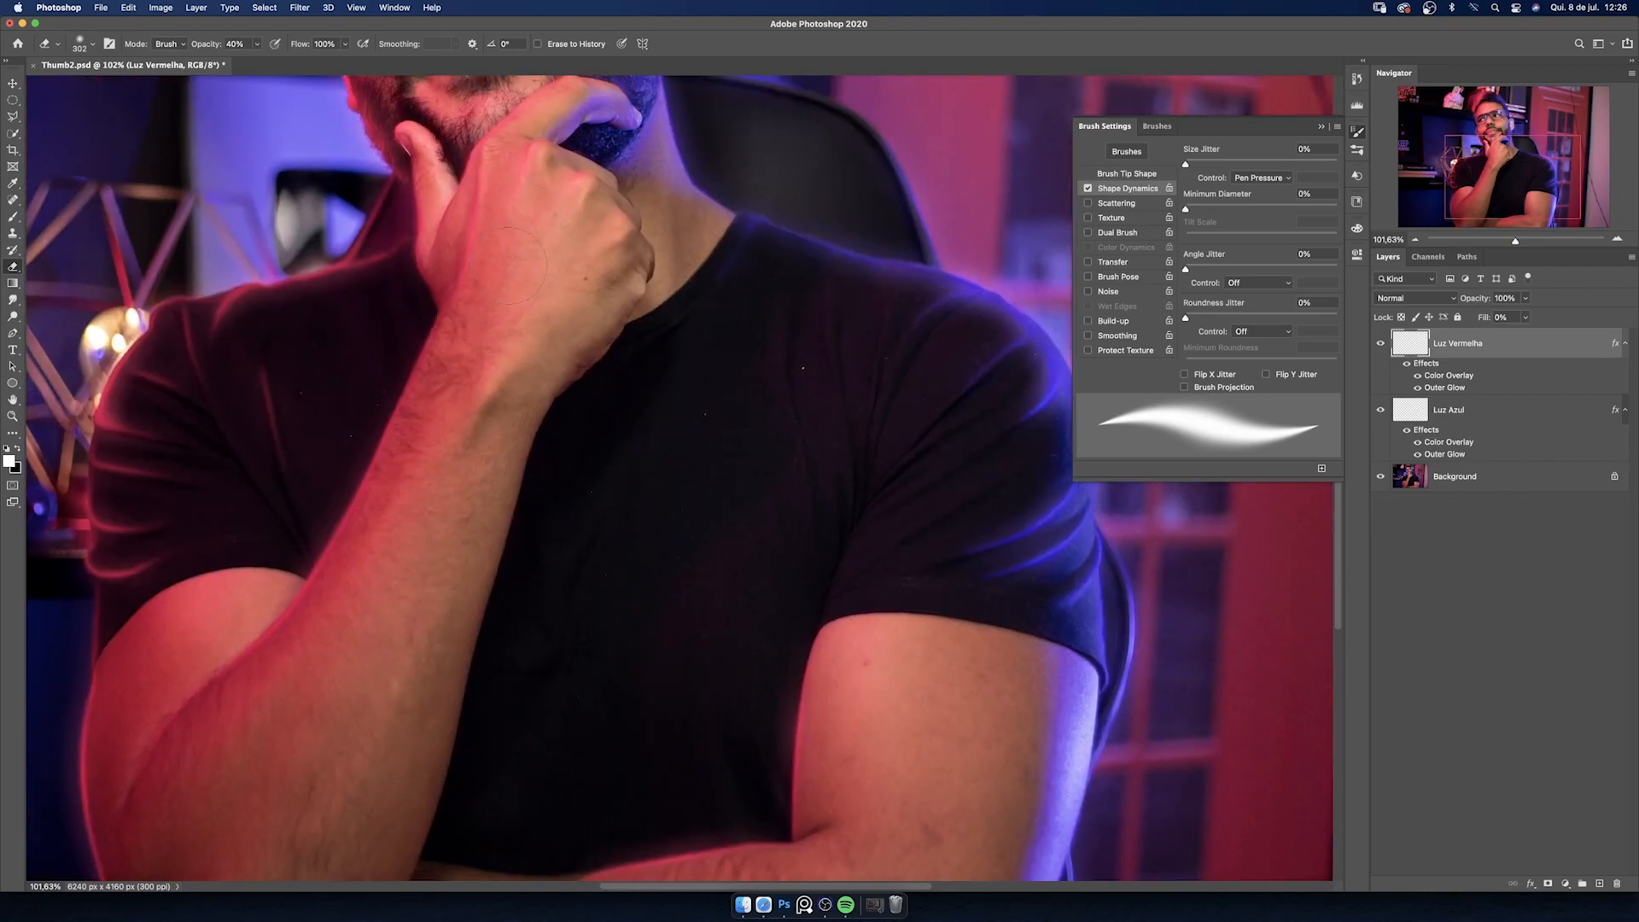
- Fade the red fold lines on the red-lit sleeve of Luz Vermelha with the Eraser at 40% opacity
{"action": "left_click_drag", "start_coordinate": [509, 266], "coordinate": [612, 427]}
{"action": "left_click_drag", "start_coordinate": [322, 685], "coordinate": [423, 523]}
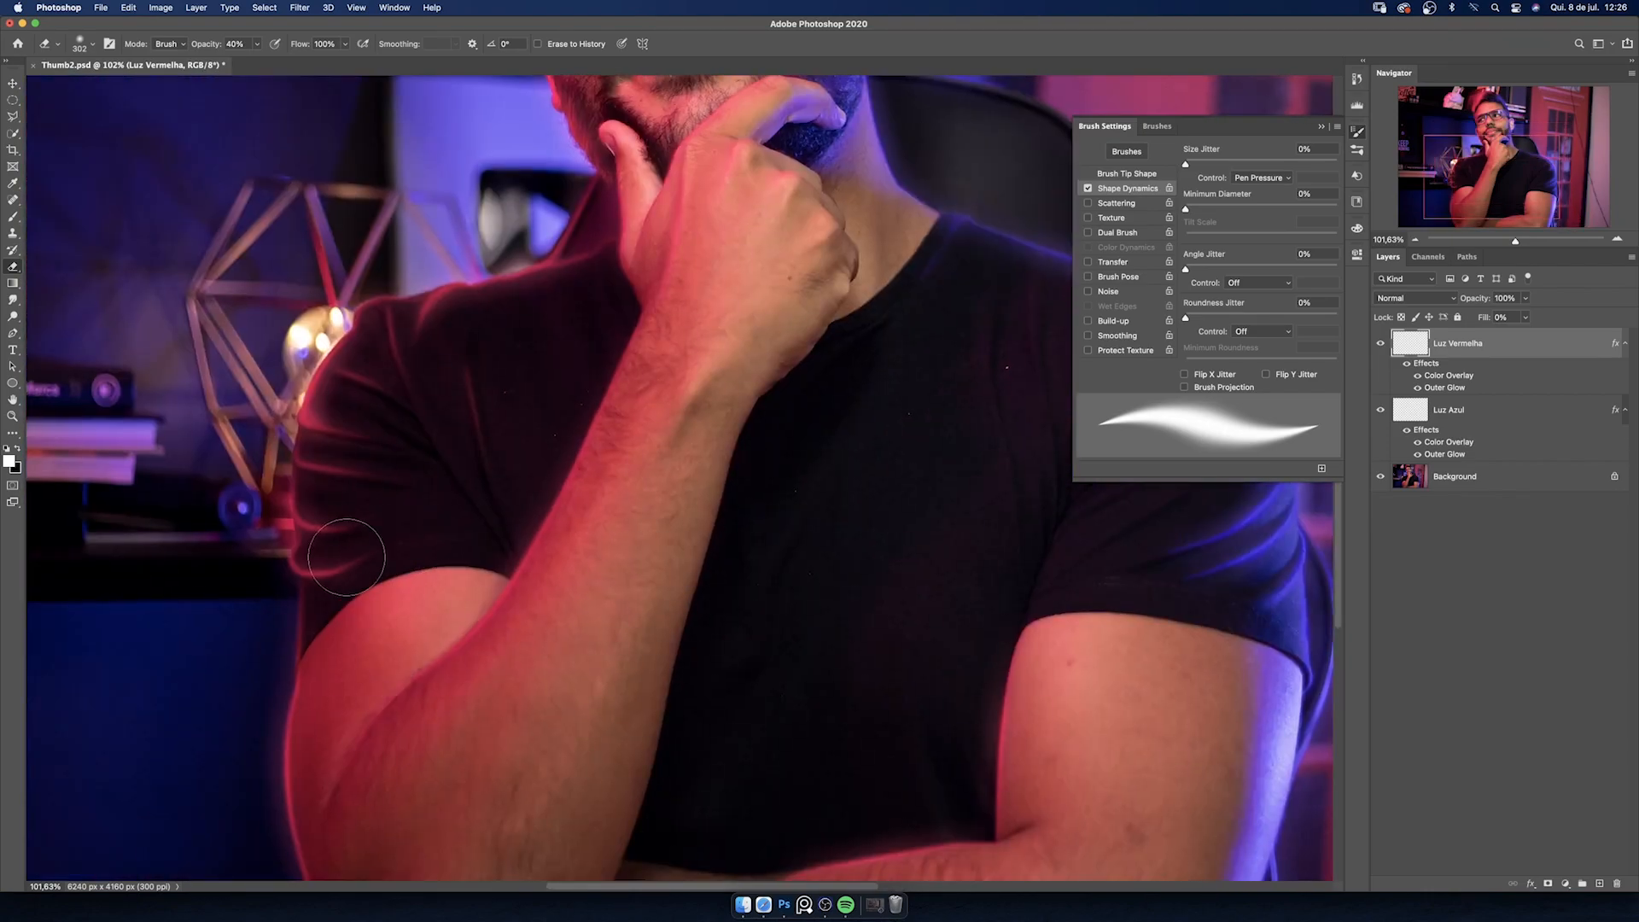
{"action": "left_click_drag", "start_coordinate": [414, 410], "coordinate": [324, 406]}
{"action": "left_click_drag", "start_coordinate": [593, 407], "coordinate": [628, 396]}
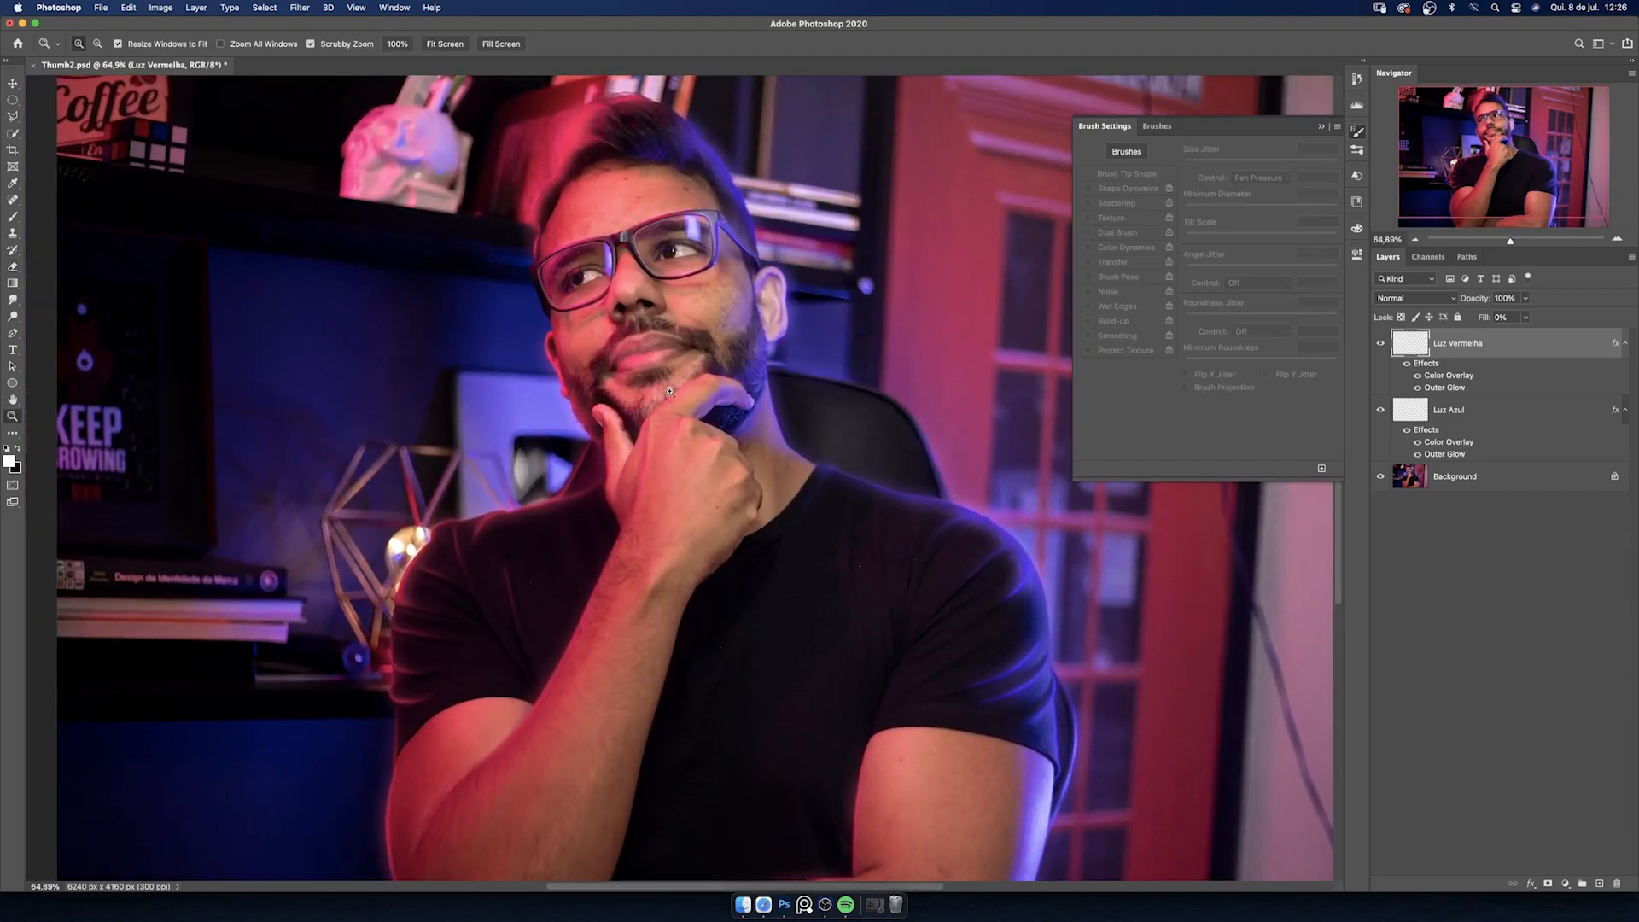
- Compare the portrait with and without the Luz Vermelha glow, viewing the whole image
{"action": "left_click", "coordinate": [1379, 343]}
{"action": "left_click", "coordinate": [1379, 344]}
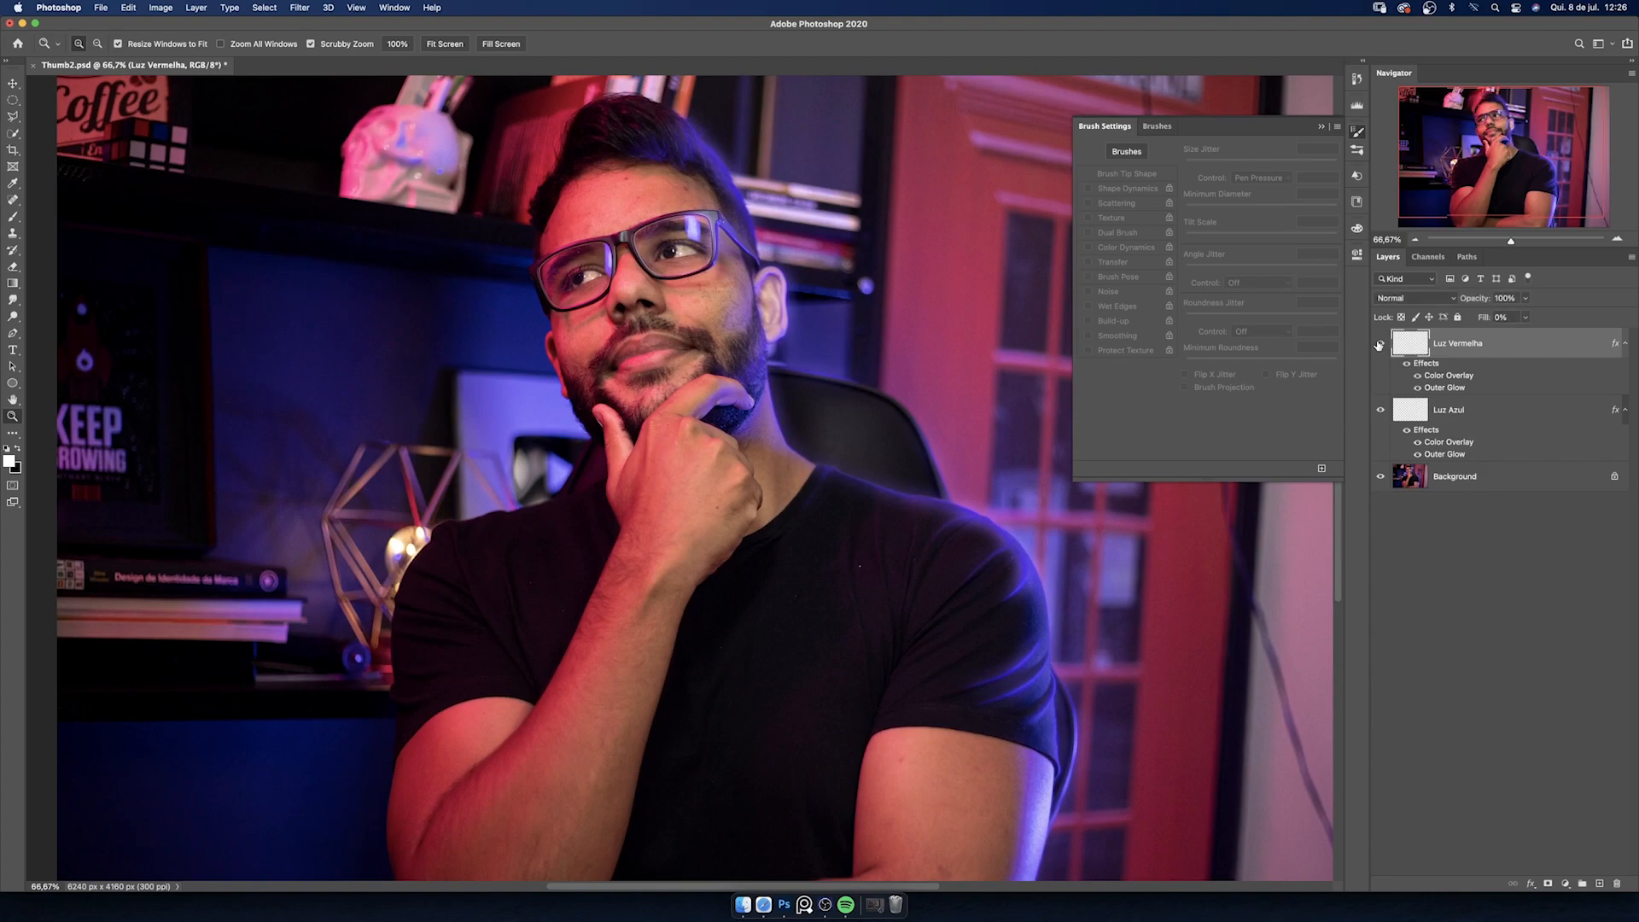
{"action": "left_click", "coordinate": [1379, 344]}
{"action": "left_click", "coordinate": [1379, 345]}
{"action": "left_click_drag", "start_coordinate": [1379, 345], "coordinate": [1384, 394]}
{"action": "left_click", "coordinate": [1380, 344]}
{"action": "left_click_drag", "start_coordinate": [675, 335], "coordinate": [634, 338]}
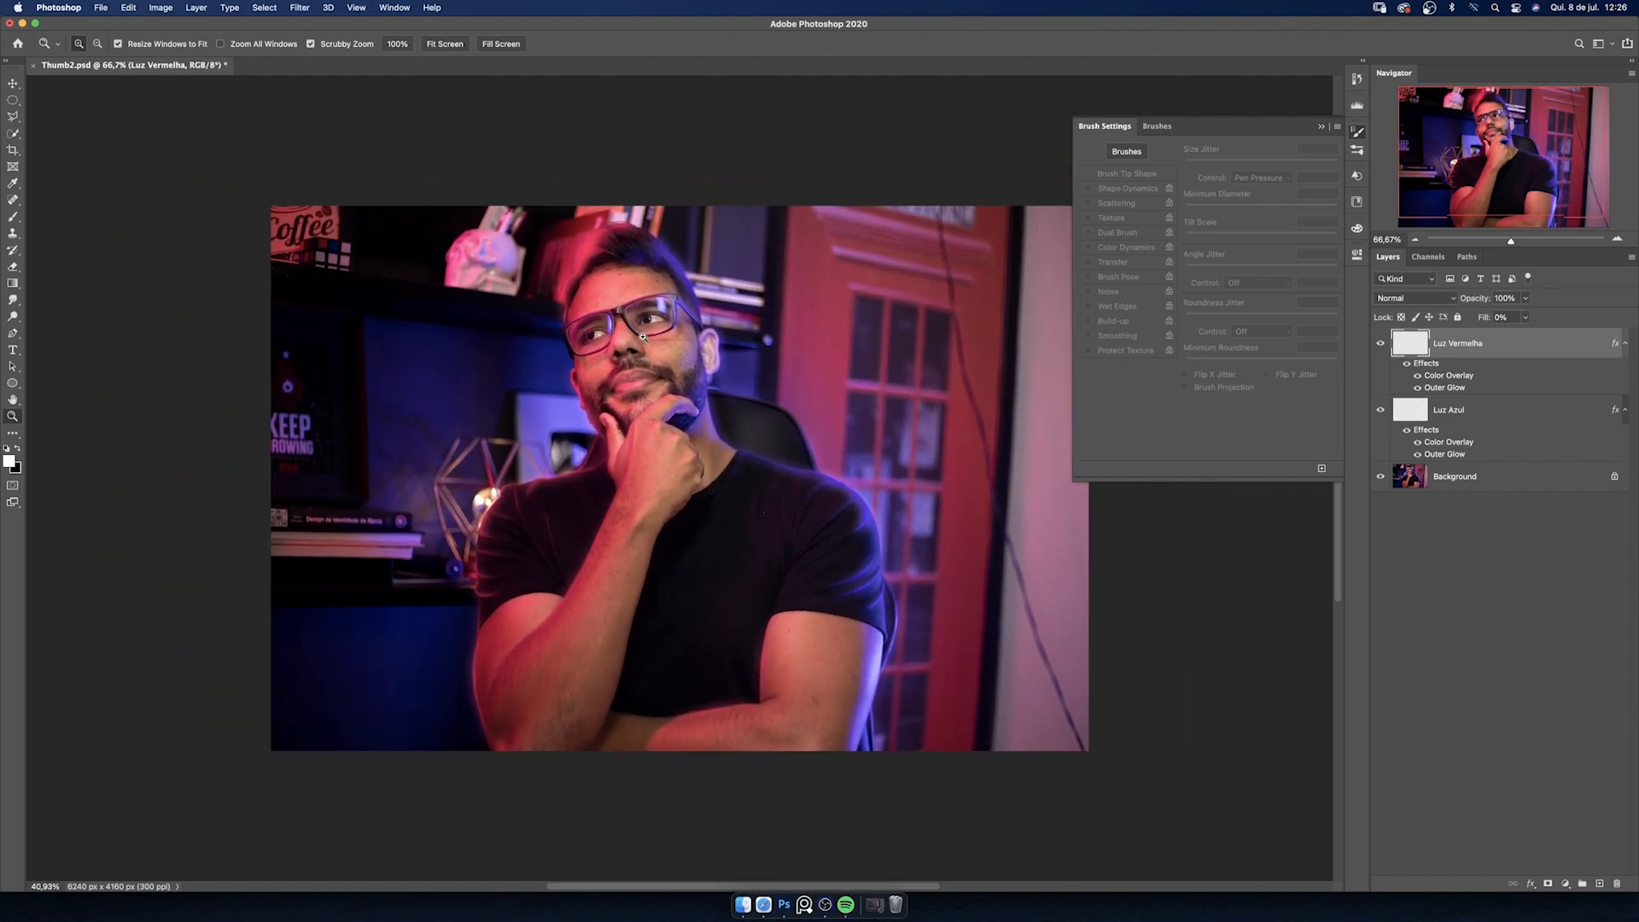
- Draw a large, nearly circular elliptical selection around the man's head and torso
{"action": "left_click", "coordinate": [1326, 129]}
{"action": "left_click_drag", "start_coordinate": [791, 377], "coordinate": [813, 383]}
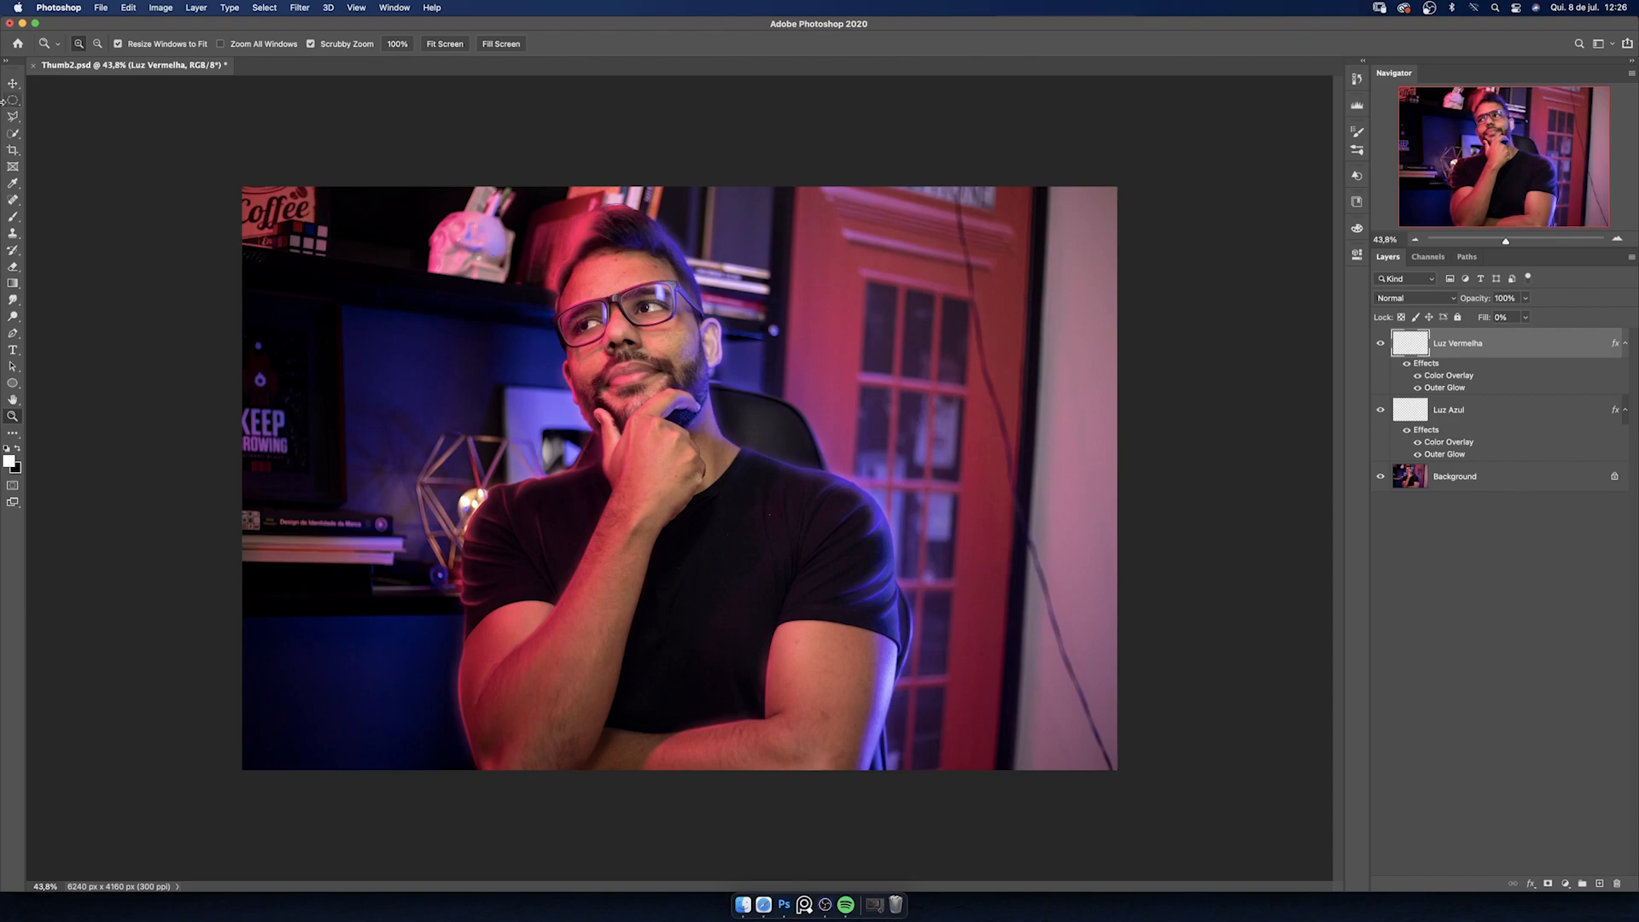
{"action": "left_click_drag", "start_coordinate": [17, 101], "coordinate": [106, 125]}
{"action": "left_click", "coordinate": [77, 112]}
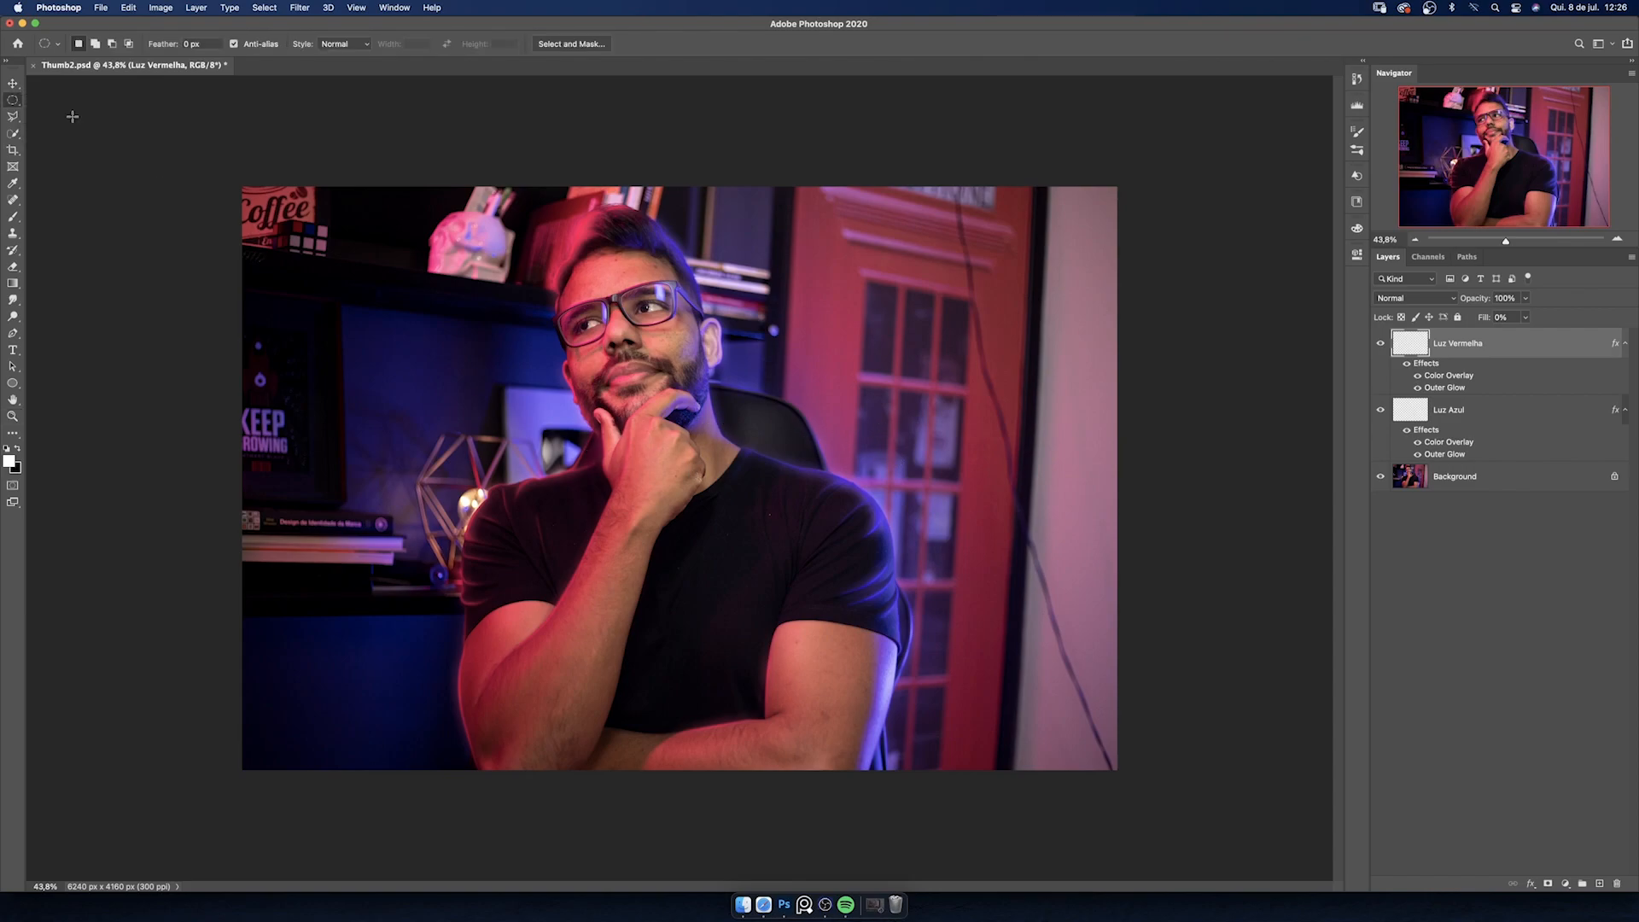
{"action": "left_click_drag", "start_coordinate": [322, 178], "coordinate": [972, 816]}
- Add a Curves adjustment layer from the elliptical selection and pull the RGB midtones down to darken strongly
{"action": "left_click", "coordinate": [1565, 884]}
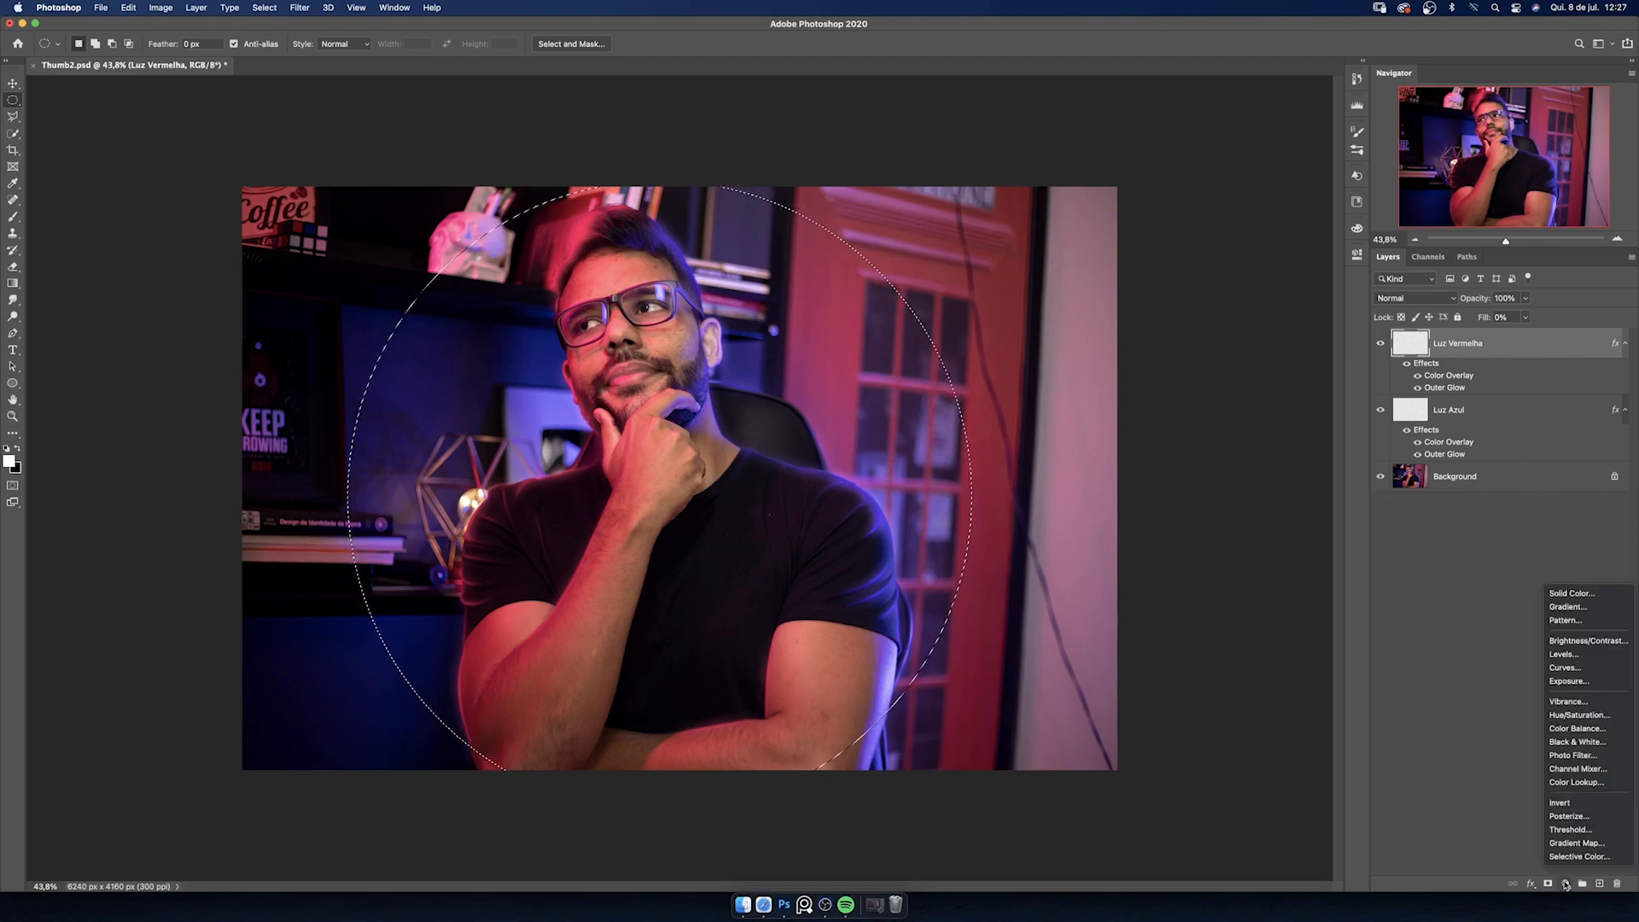
{"action": "left_click", "coordinate": [1562, 670]}
{"action": "left_click_drag", "start_coordinate": [1264, 386], "coordinate": [1279, 414]}
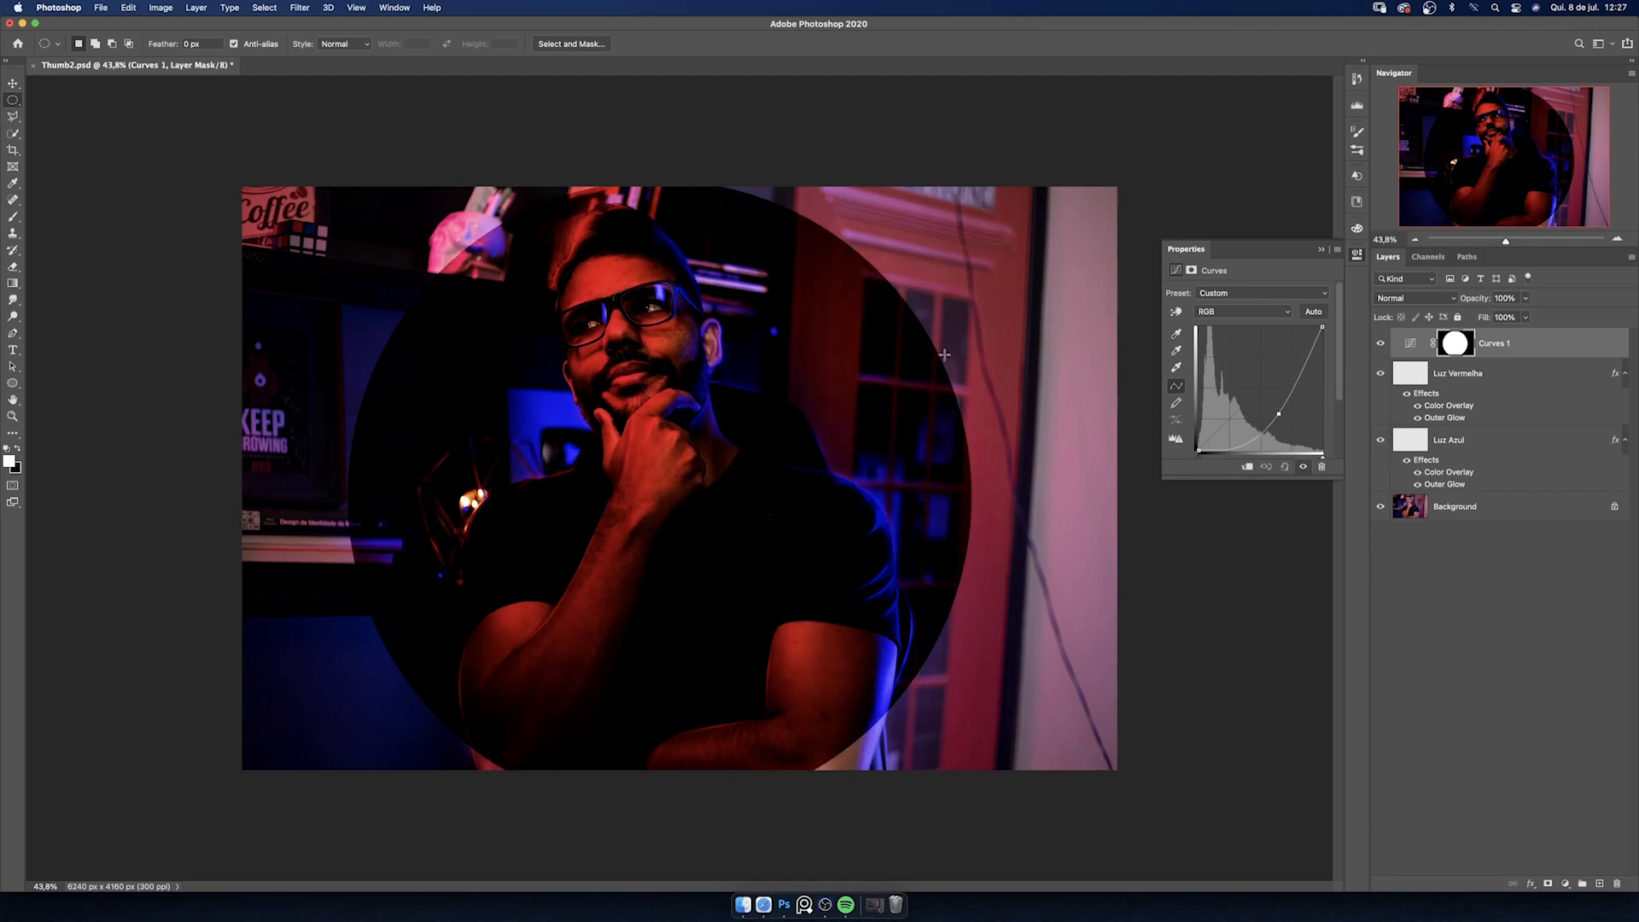
- Invert the Curves 1 mask so only the surroundings darken, and feather it to 589.2 px
{"action": "left_click", "coordinate": [1468, 347]}
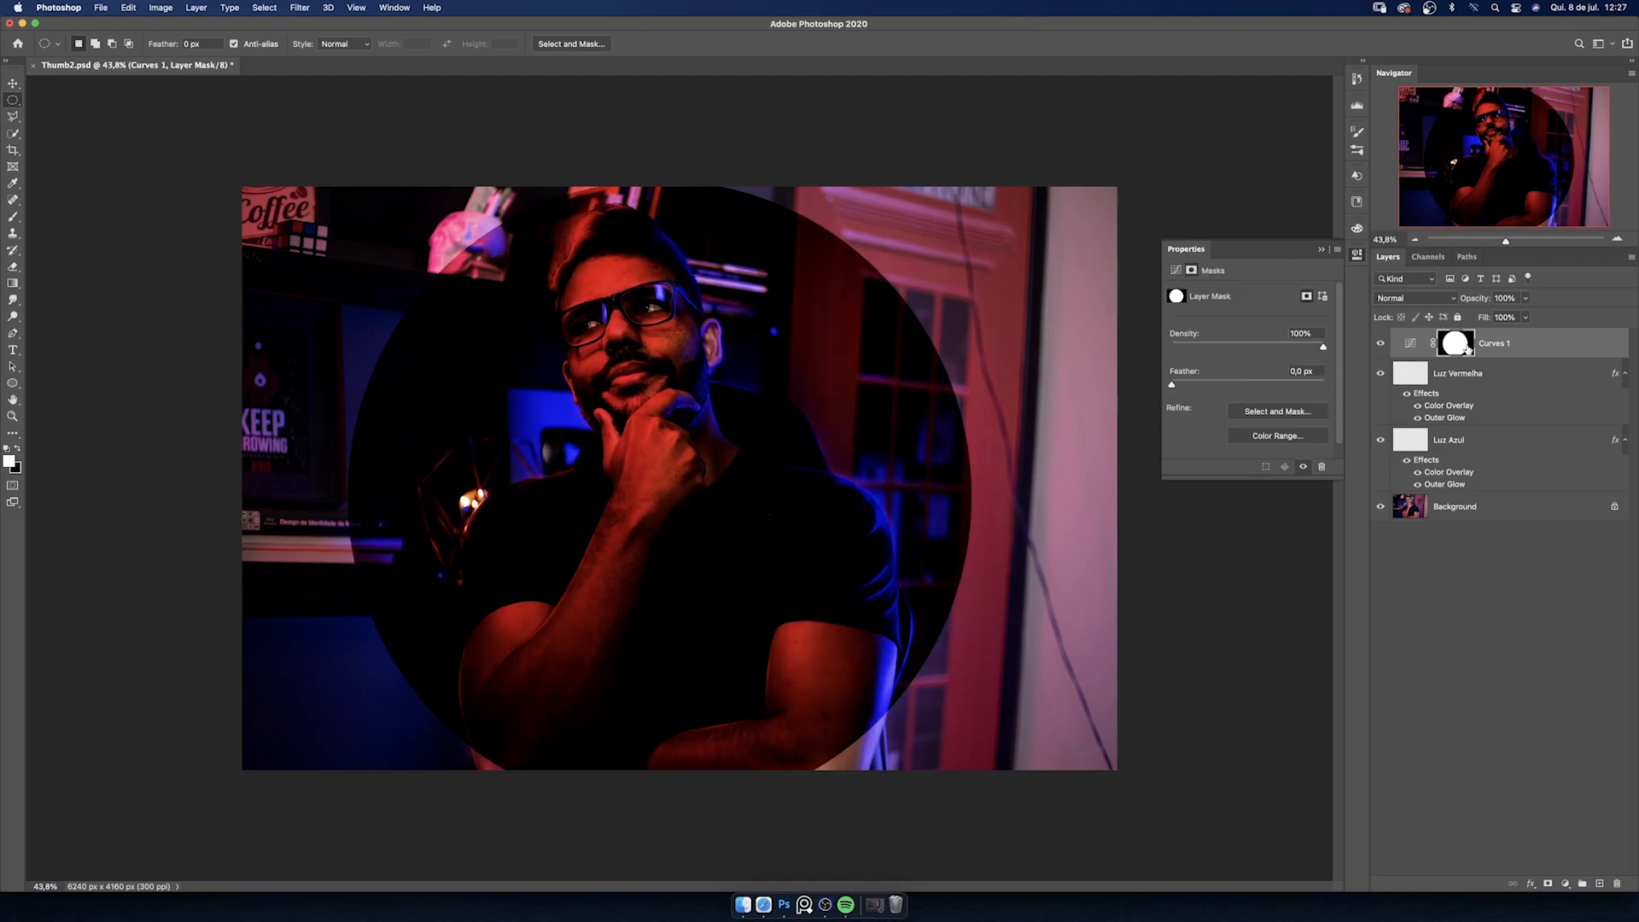
{"action": "key", "text": "super+i"}
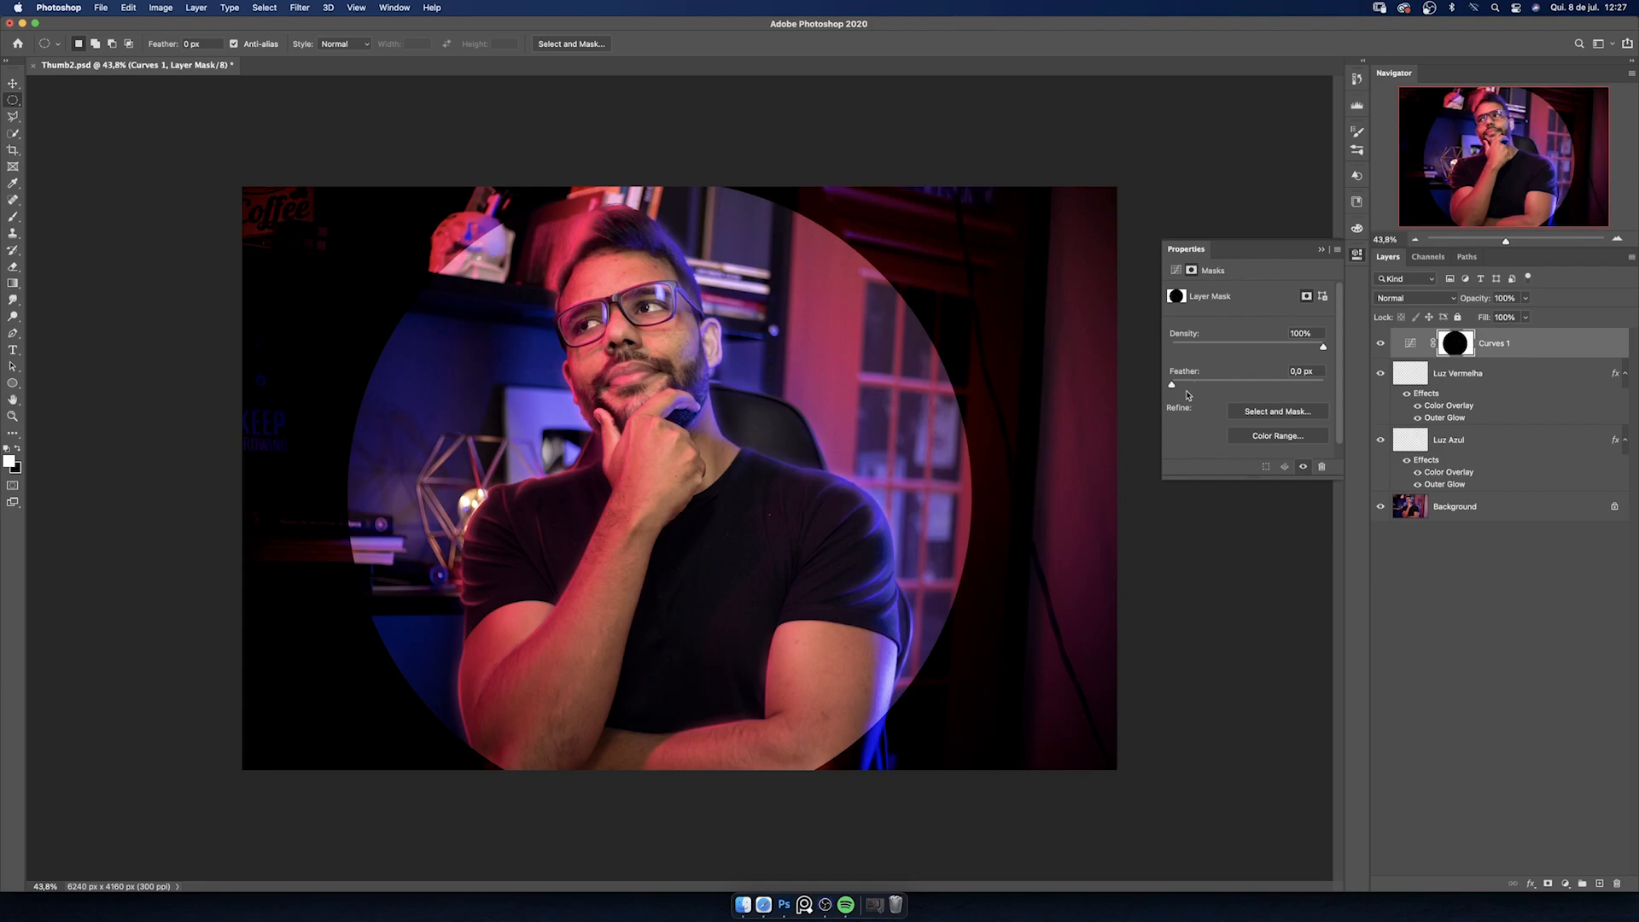
{"action": "left_click_drag", "start_coordinate": [1182, 385], "coordinate": [1251, 389]}
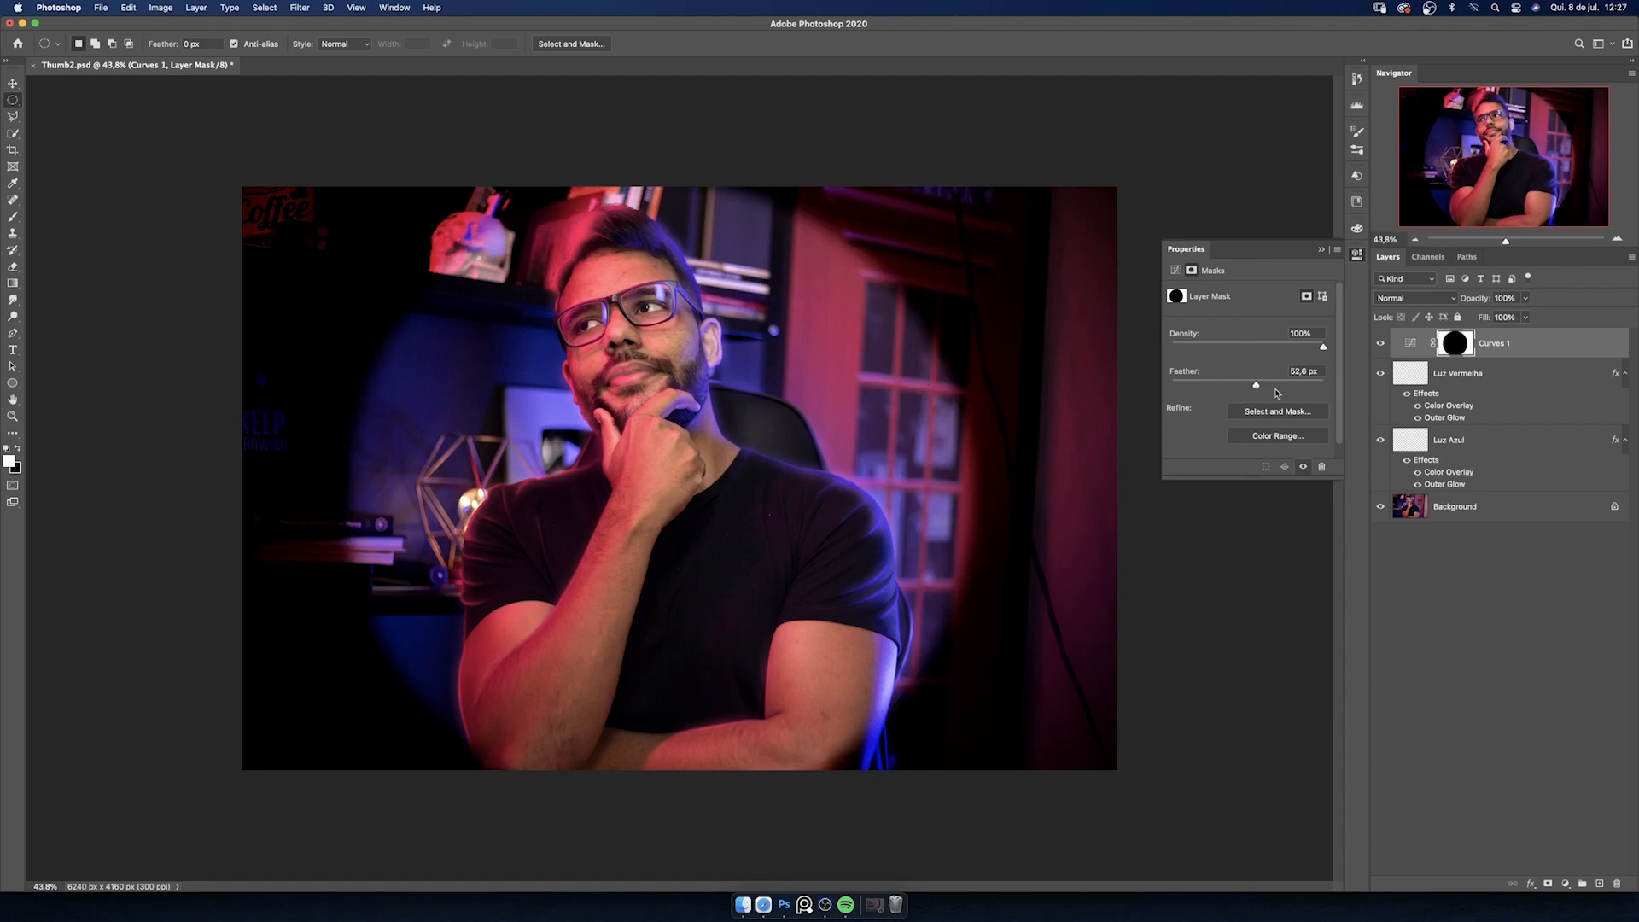
{"action": "left_click_drag", "start_coordinate": [1264, 389], "coordinate": [1294, 390]}
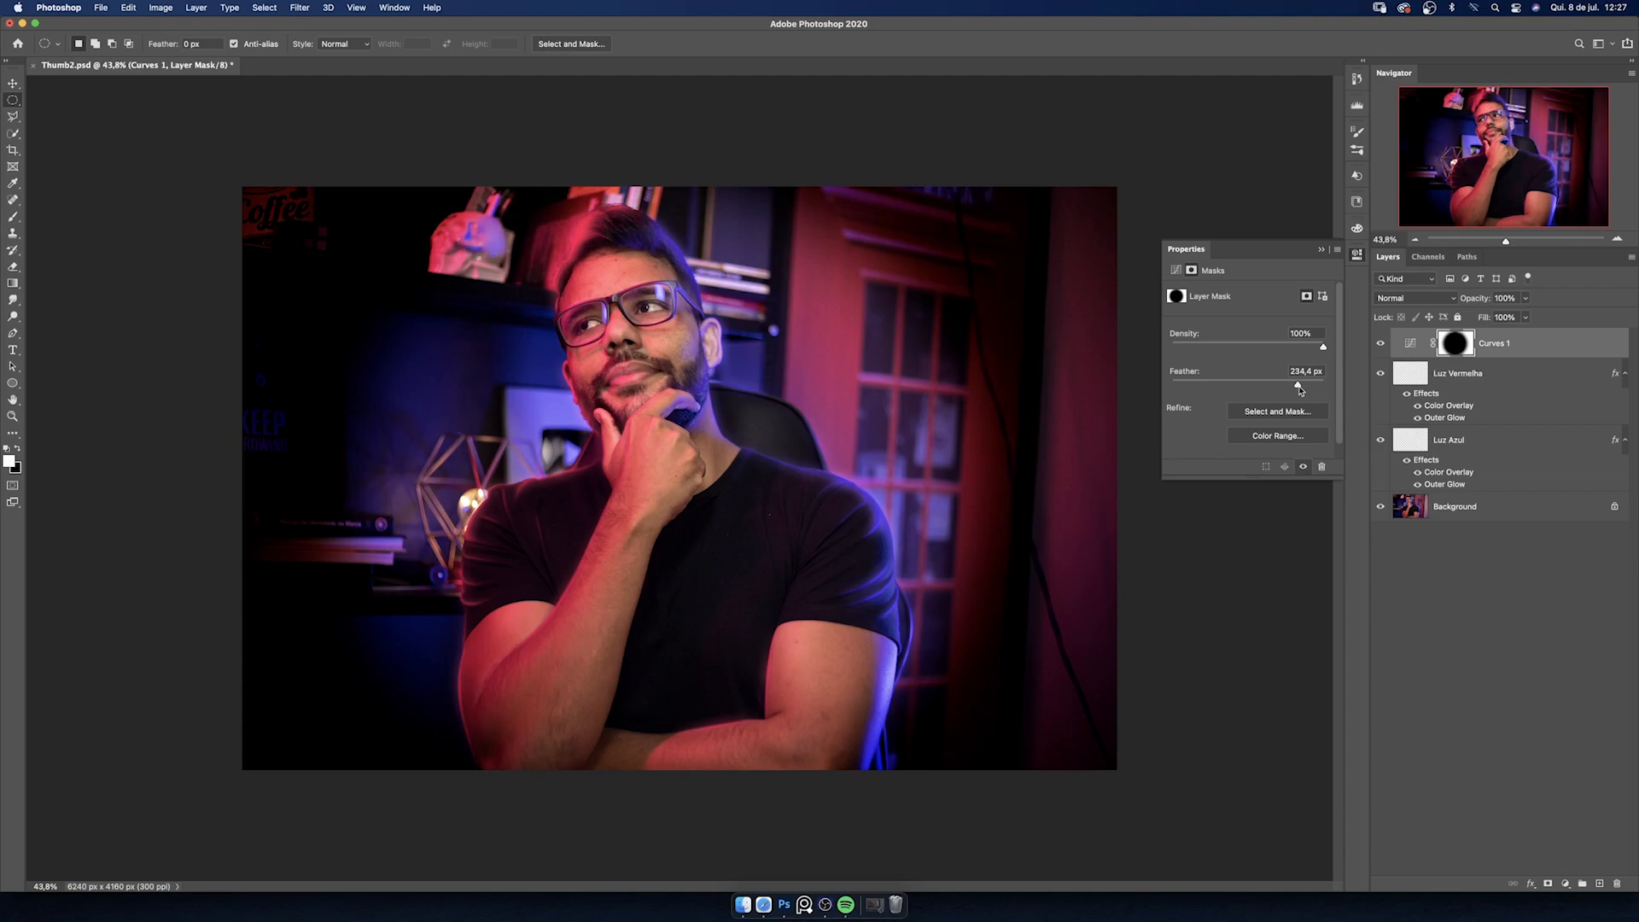
{"action": "left_click_drag", "start_coordinate": [1304, 390], "coordinate": [1310, 389]}
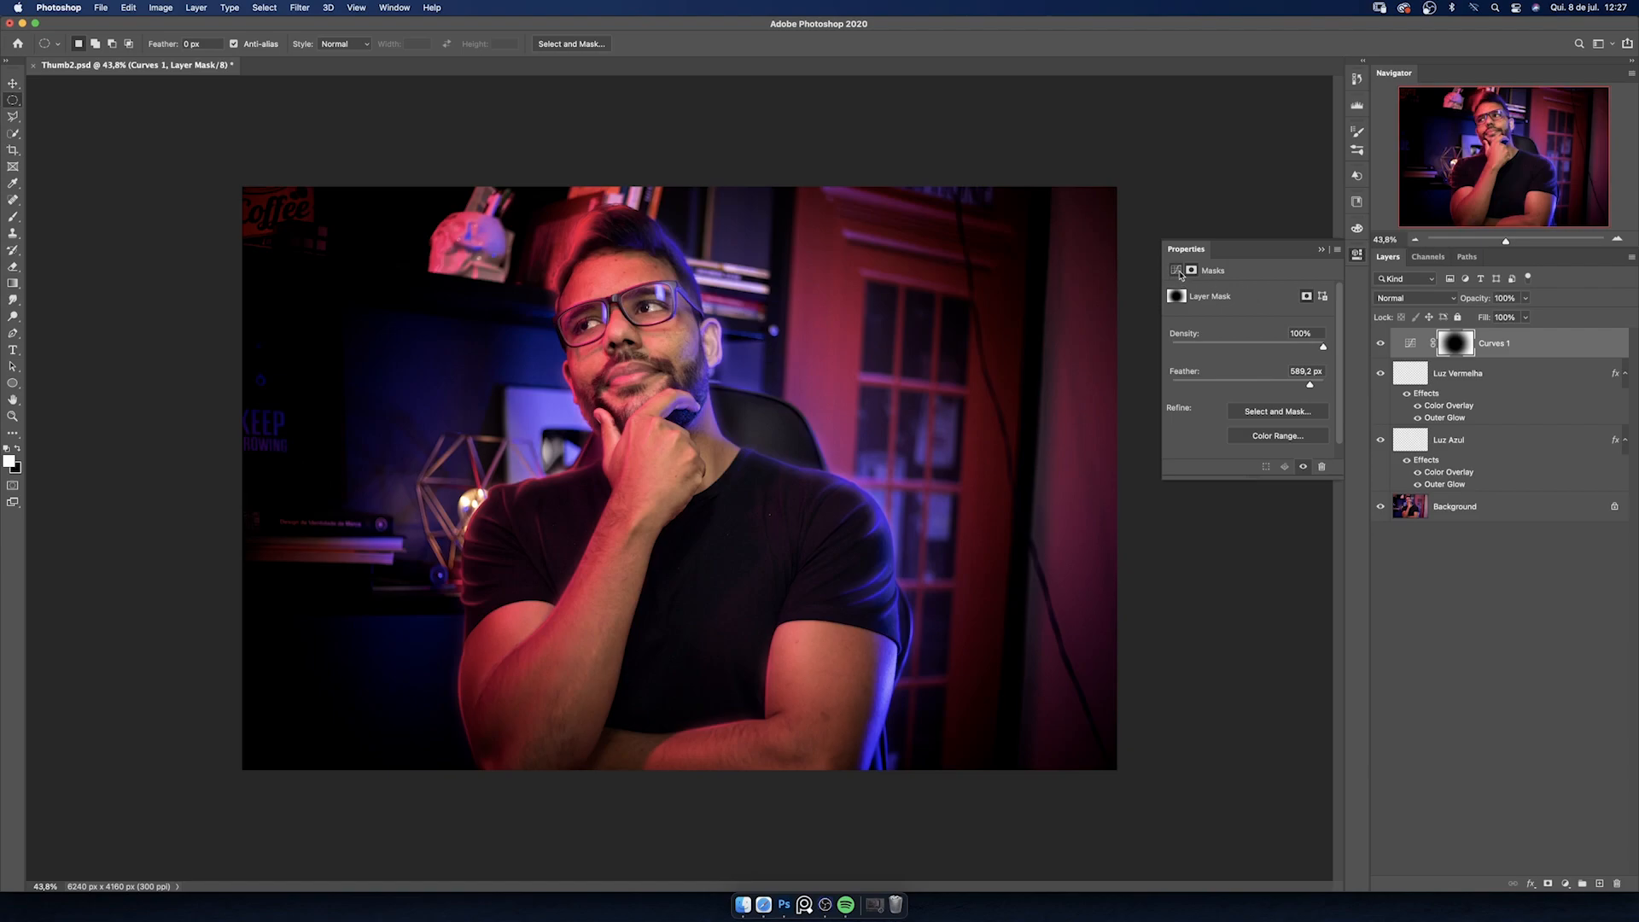
- Lower the RGB curve of Curves 1 slightly further and adjust its Blue channel for a bluer vignette
{"action": "left_click", "coordinate": [1178, 271]}
{"action": "left_click_drag", "start_coordinate": [1283, 417], "coordinate": [1288, 424]}
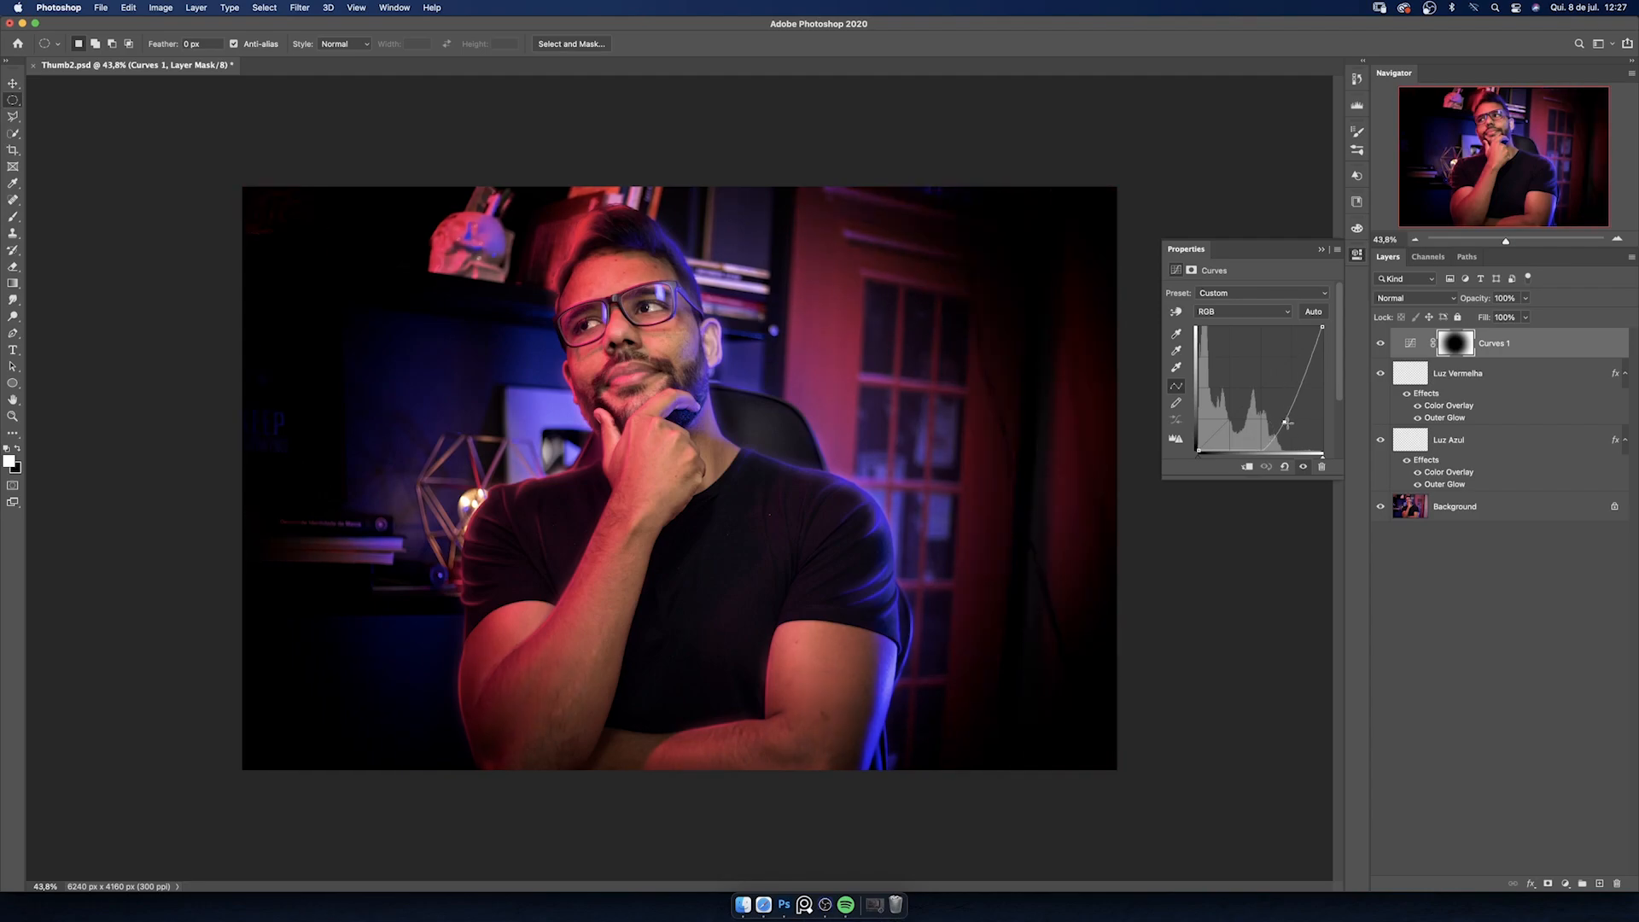
{"action": "left_click", "coordinate": [1217, 314]}
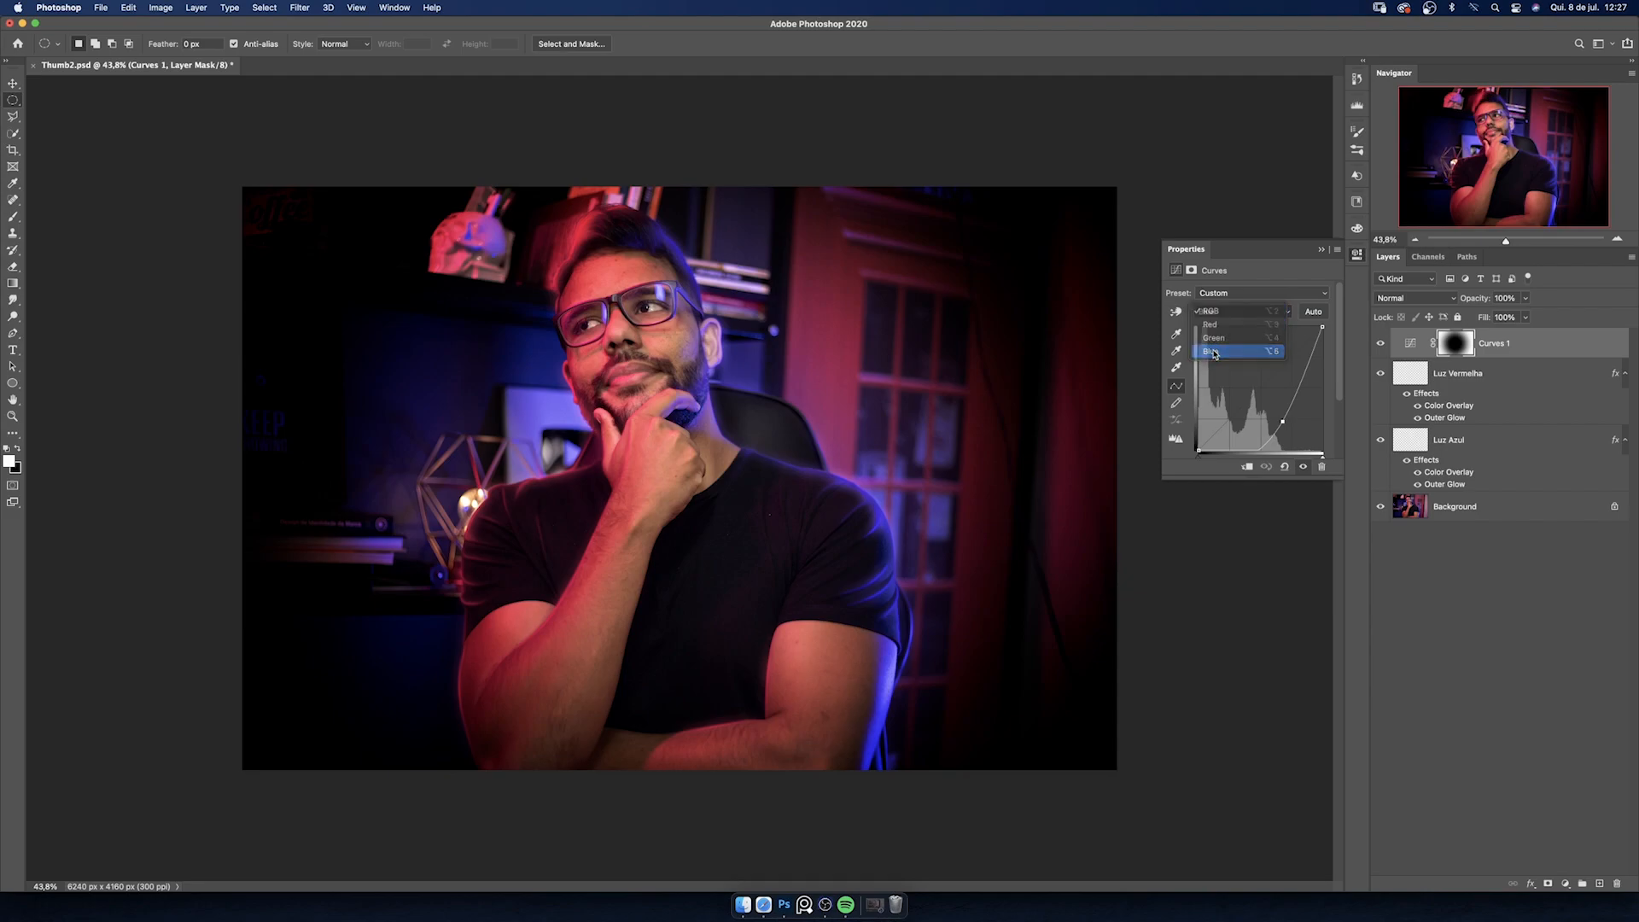
{"action": "left_click", "coordinate": [1215, 353]}
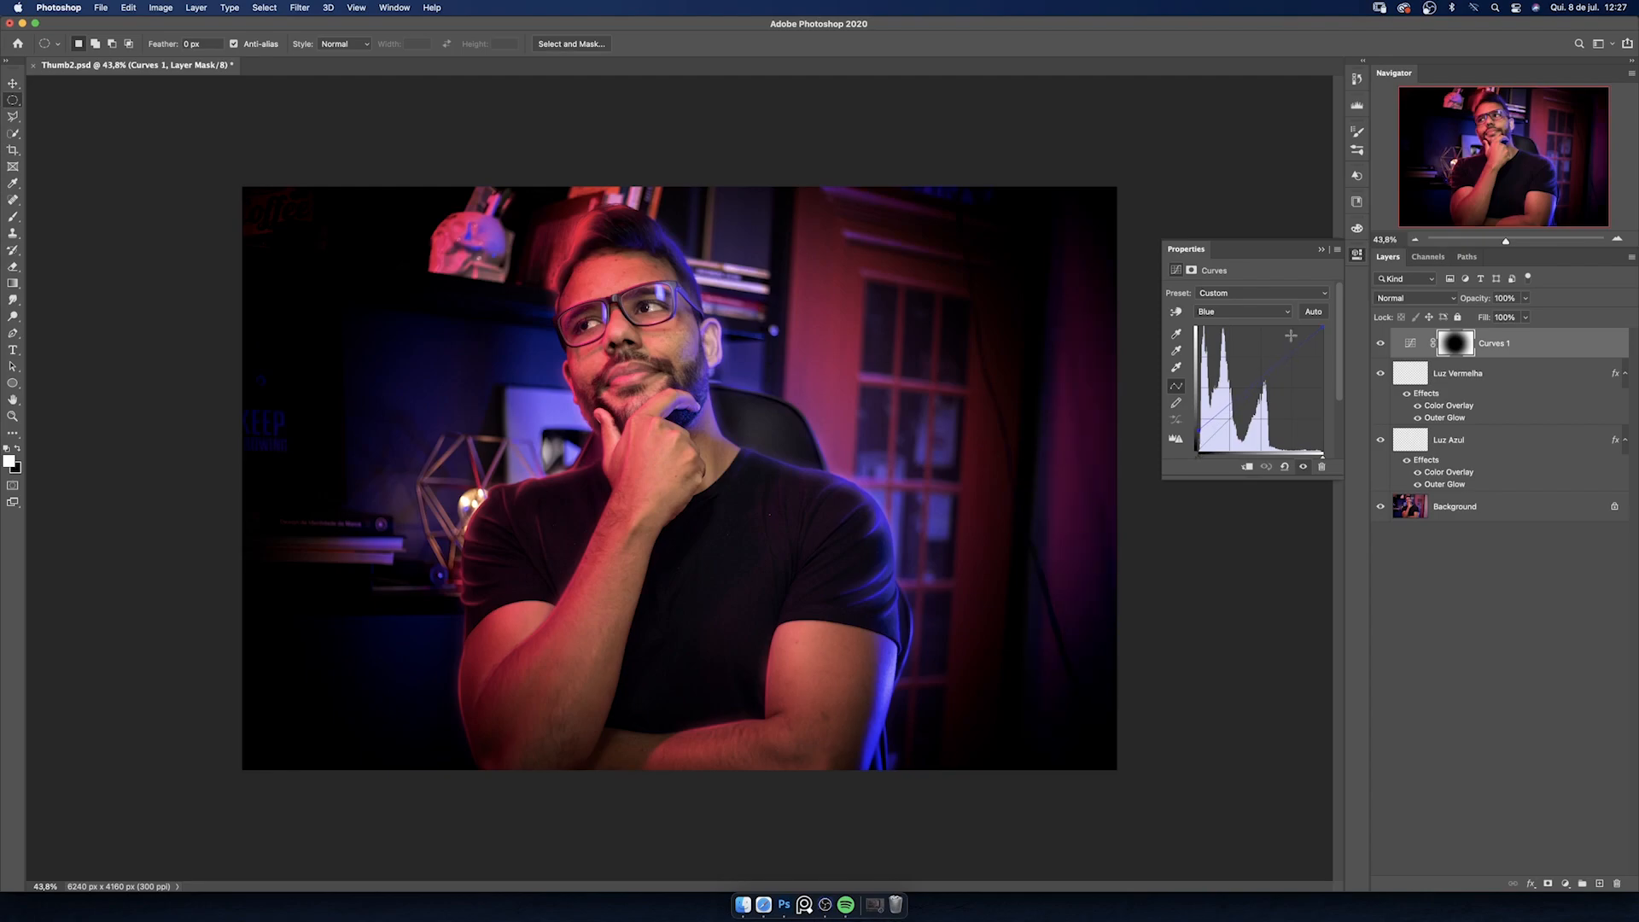
{"action": "left_click", "coordinate": [1321, 249]}
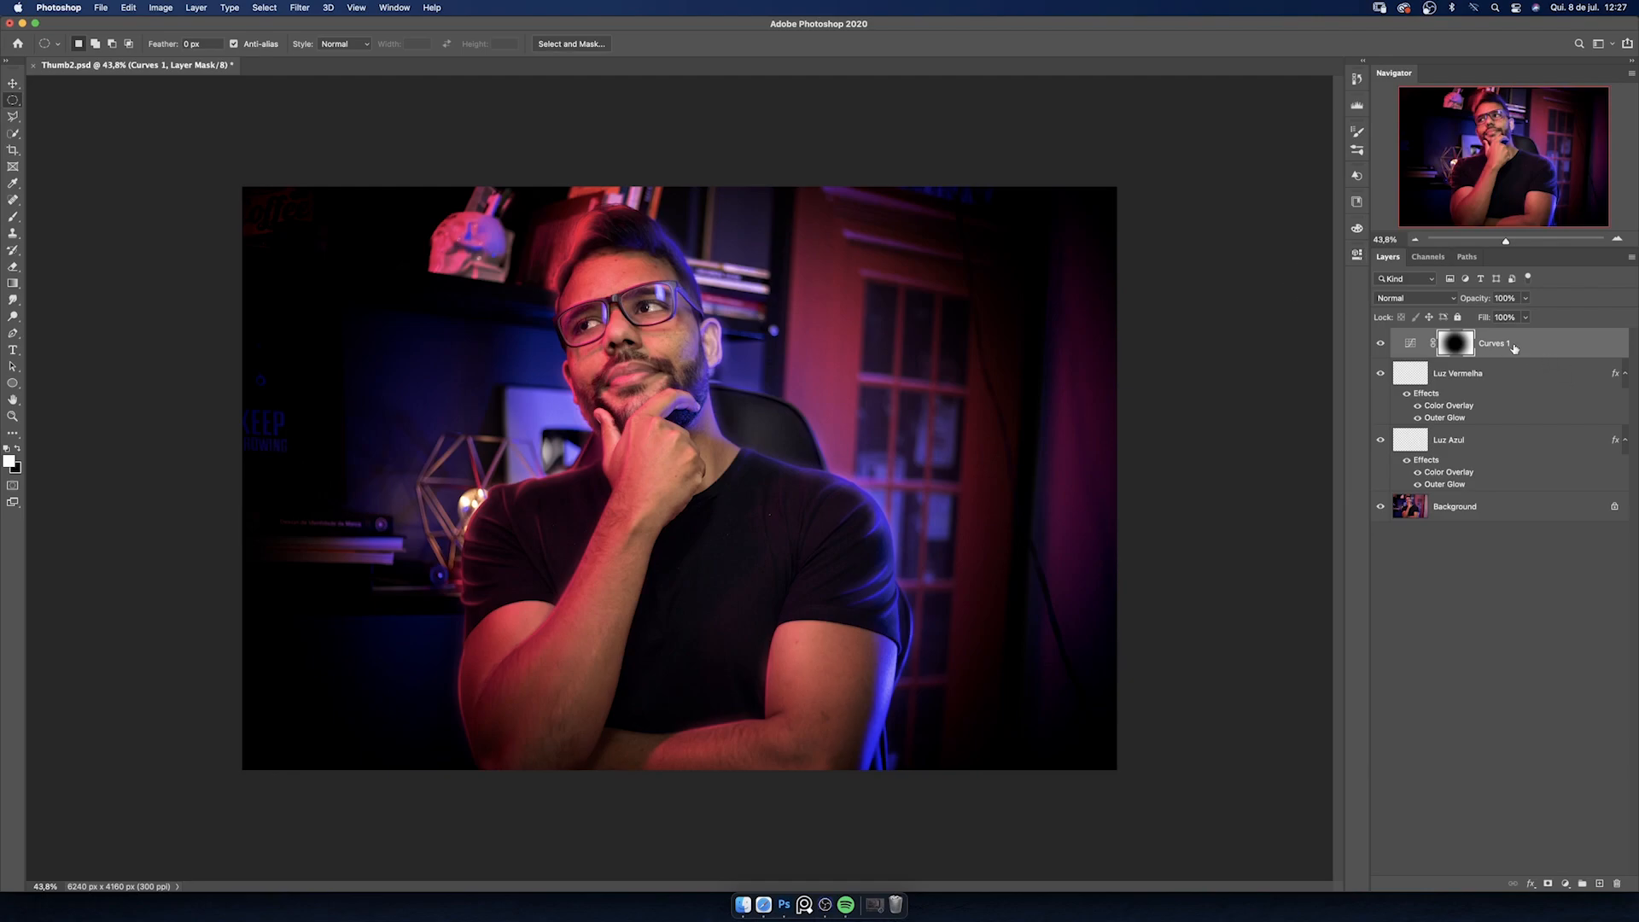
- Move the Curves 1 layer beneath Luz Azul, directly above Background
{"action": "left_click_drag", "start_coordinate": [1515, 347], "coordinate": [1502, 474]}
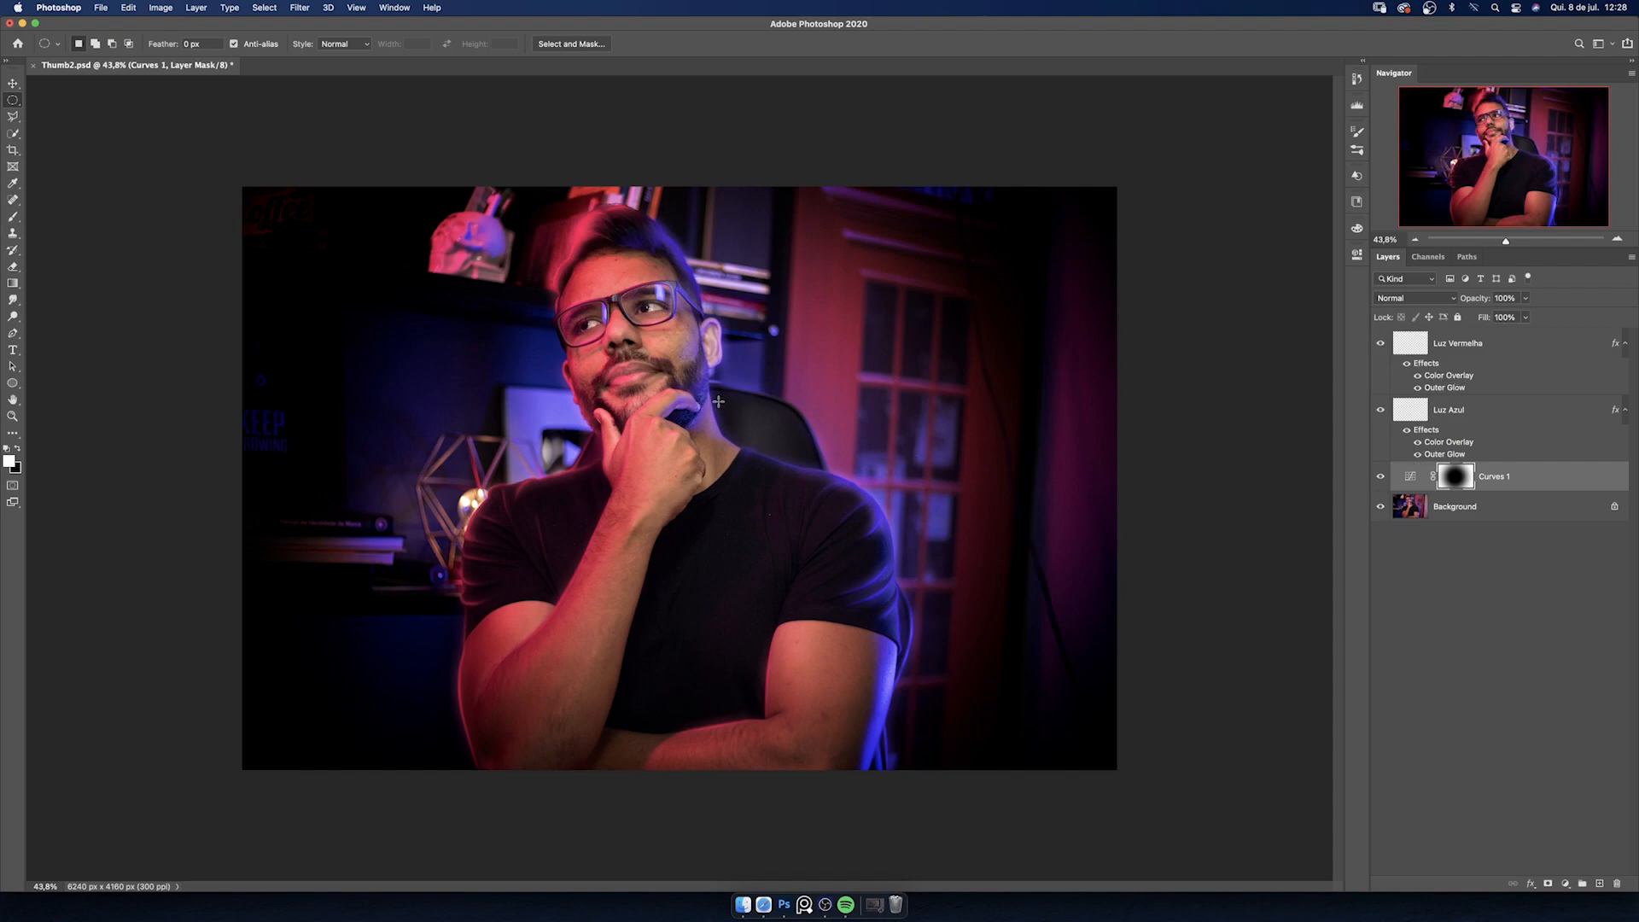
{"action": "key", "text": "z"}
{"action": "left_click_drag", "start_coordinate": [710, 375], "coordinate": [726, 367]}
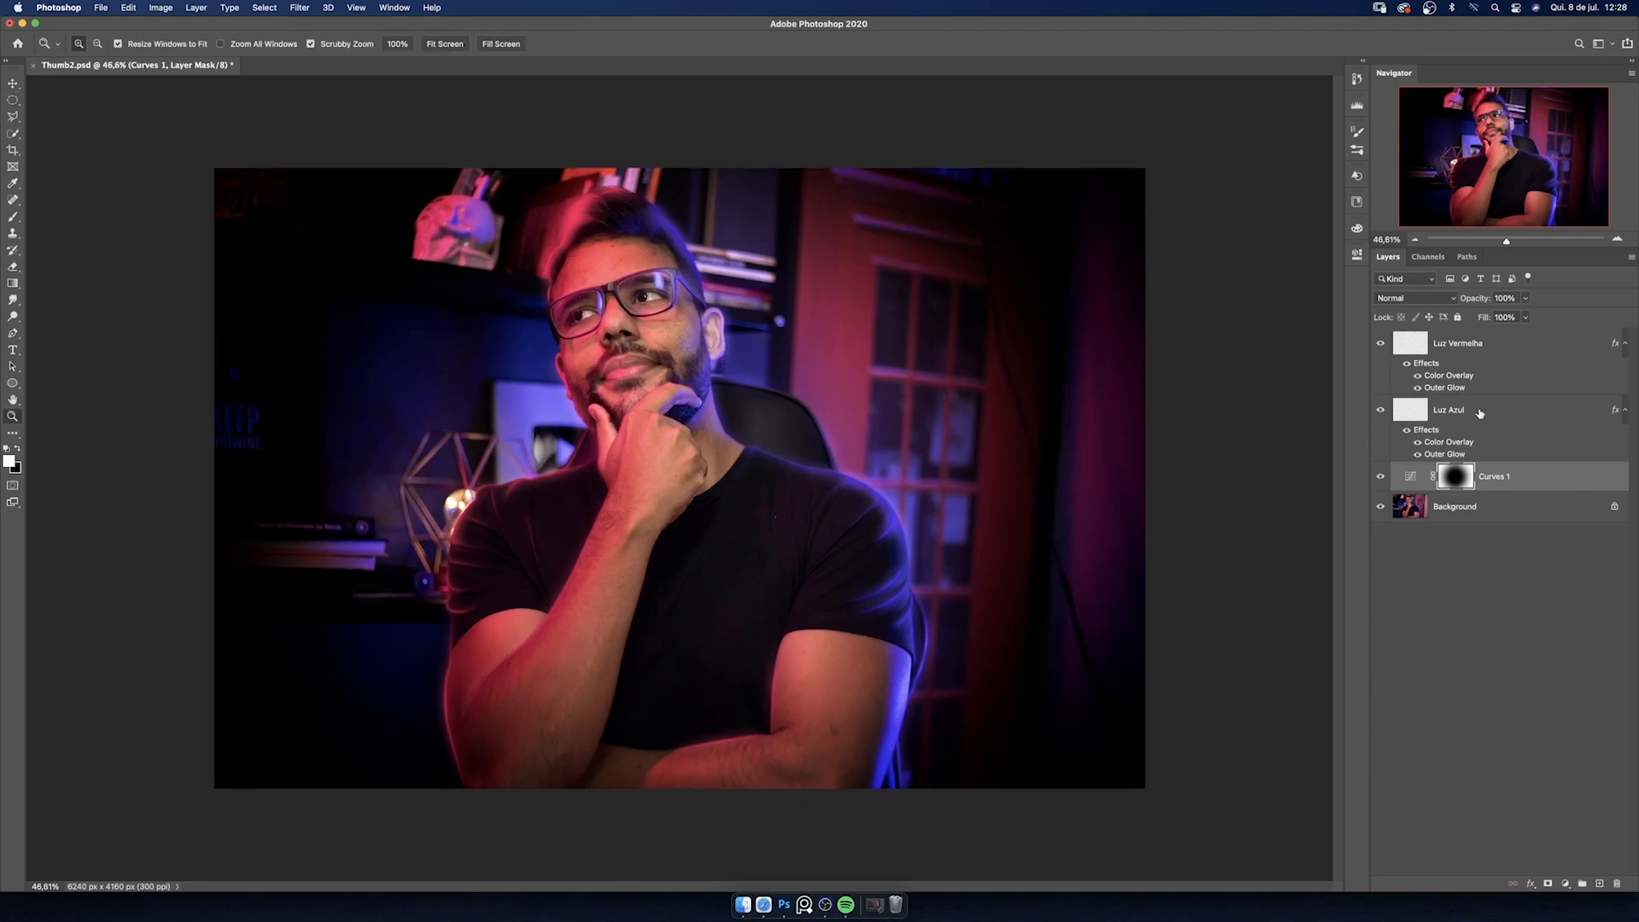
- Add a new layer above Luz Vermelha and set the Gradient tool to a radial foreground-to-transparent gradient
{"action": "left_click", "coordinate": [1517, 362]}
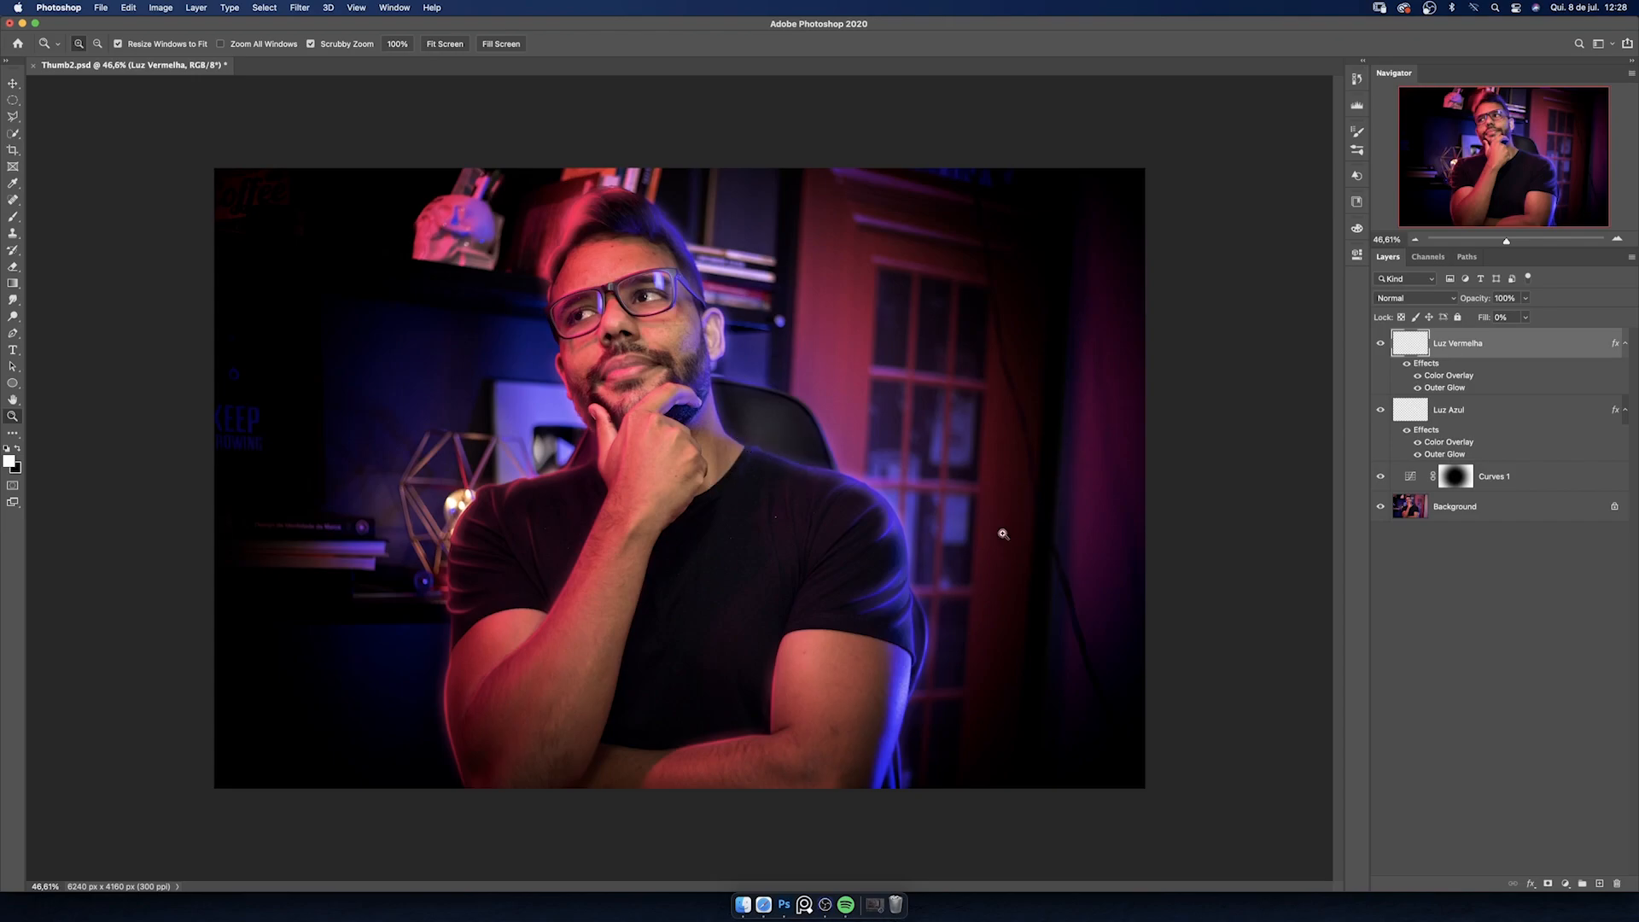
{"action": "left_click", "coordinate": [1600, 884]}
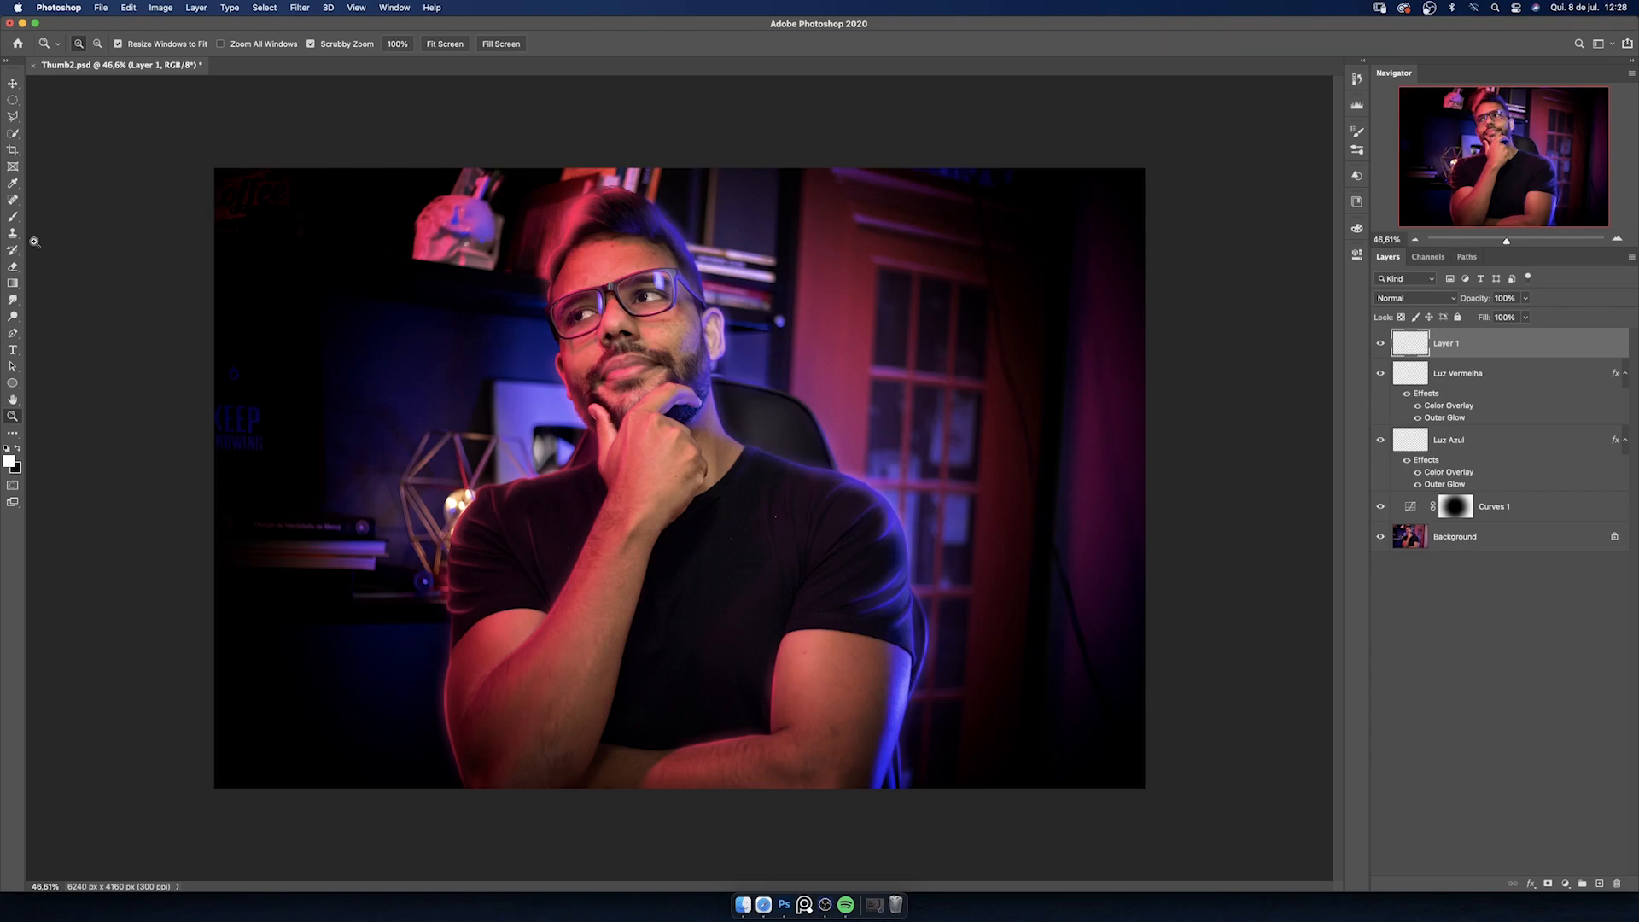
{"action": "left_click", "coordinate": [15, 284]}
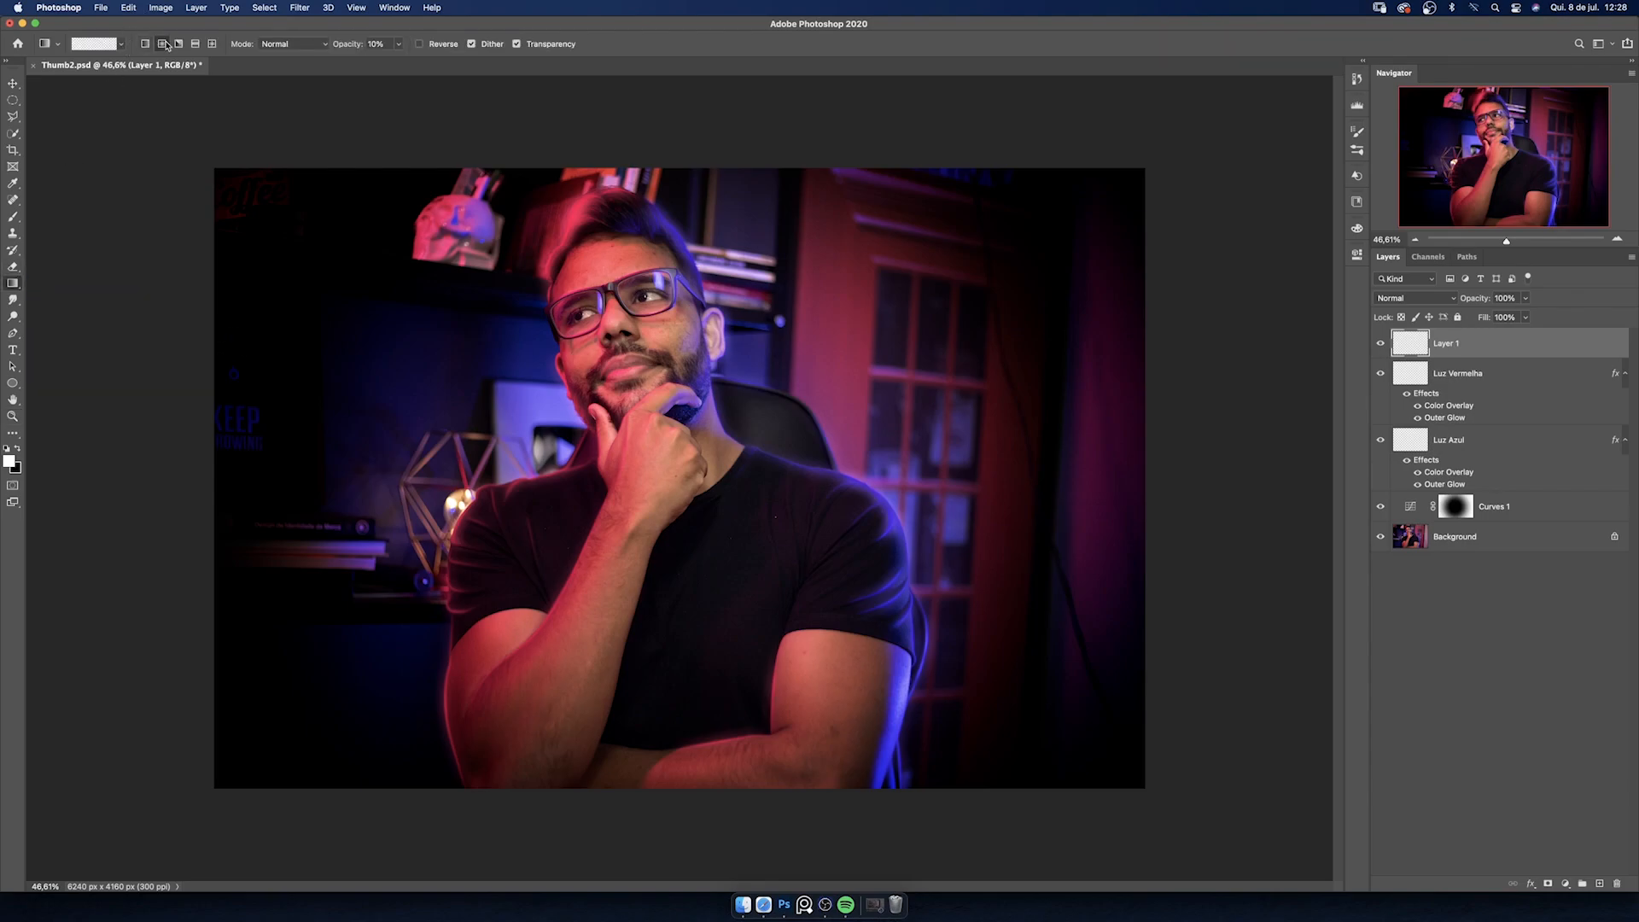
{"action": "left_click", "coordinate": [123, 47]}
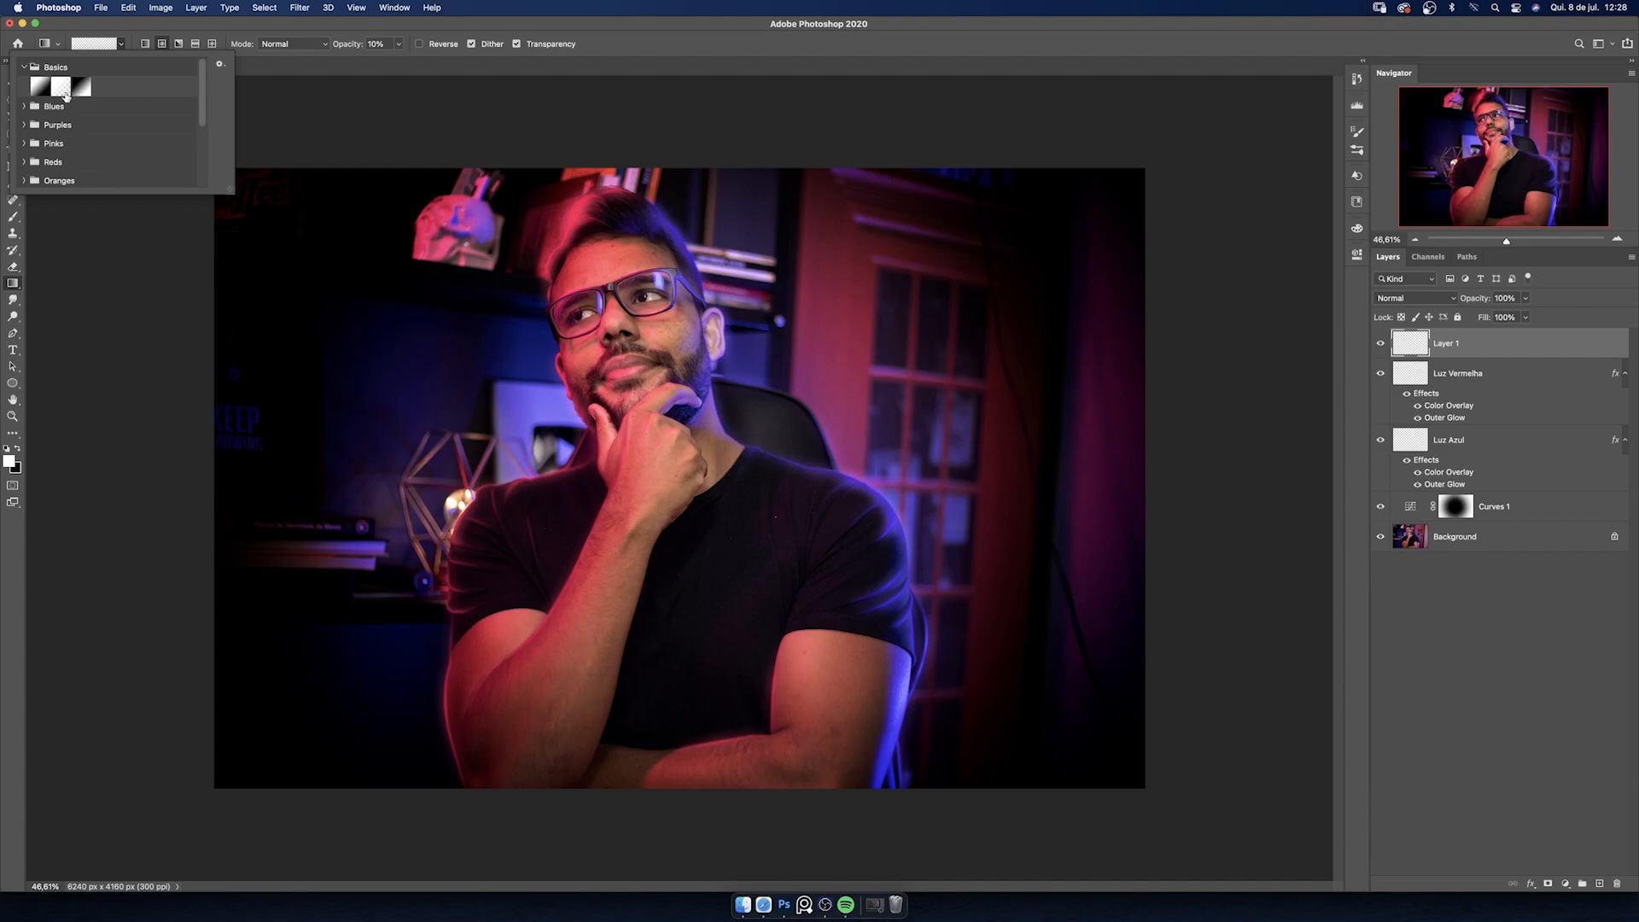
{"action": "left_click", "coordinate": [59, 88]}
- Set the foreground color to a vivid blue with a hue of 243°
{"action": "left_click", "coordinate": [10, 462]}
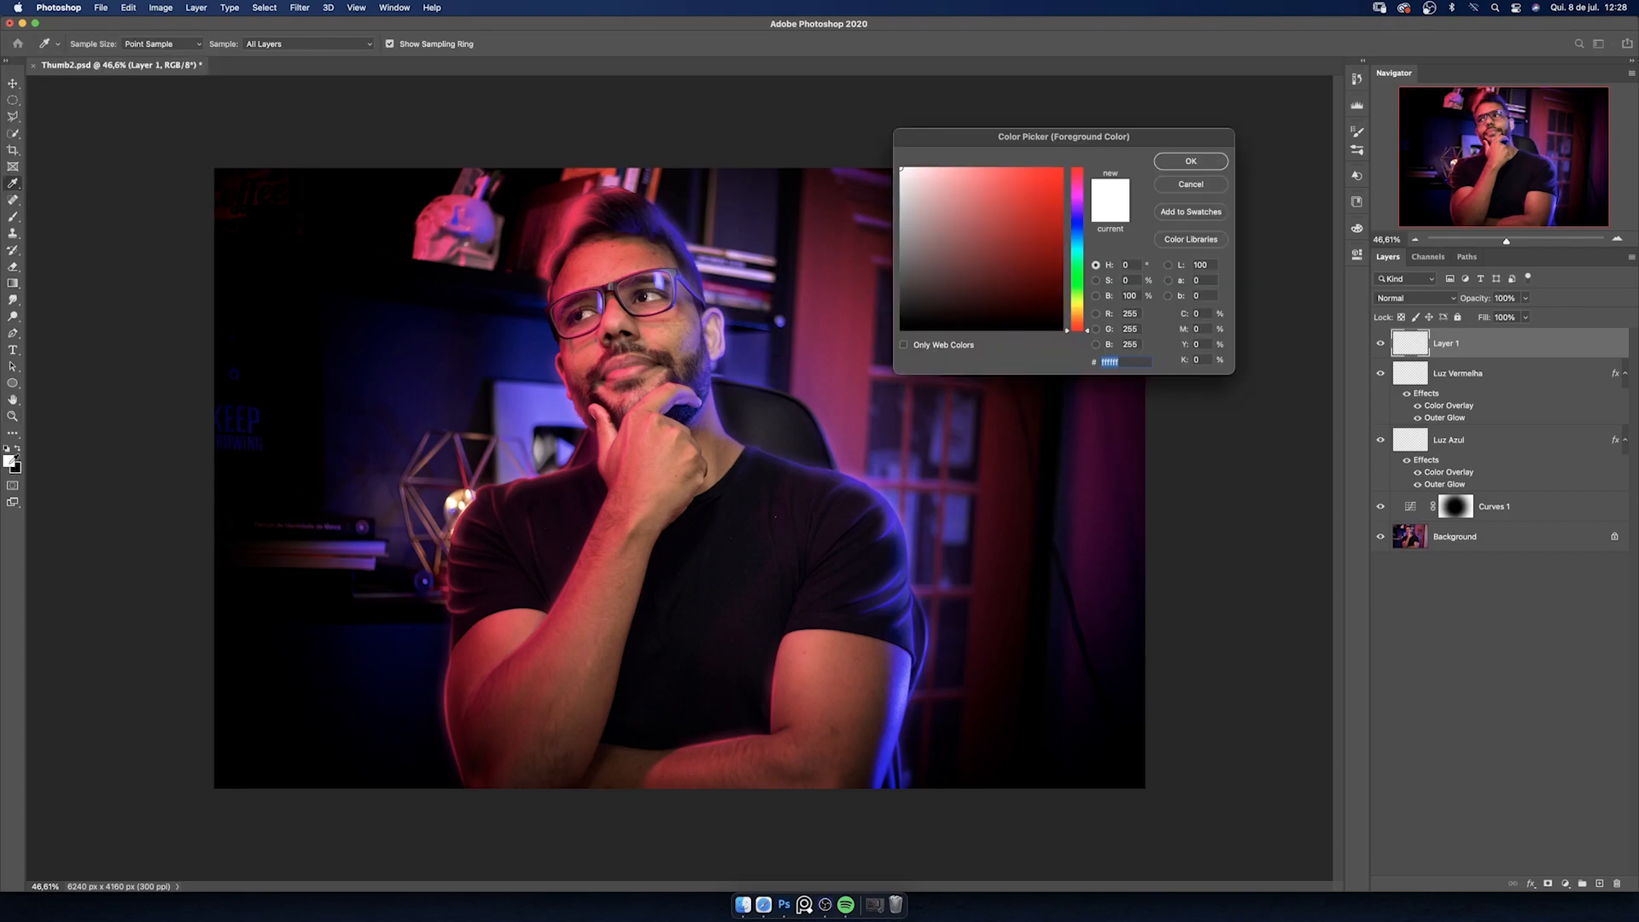
{"action": "left_click", "coordinate": [1077, 220]}
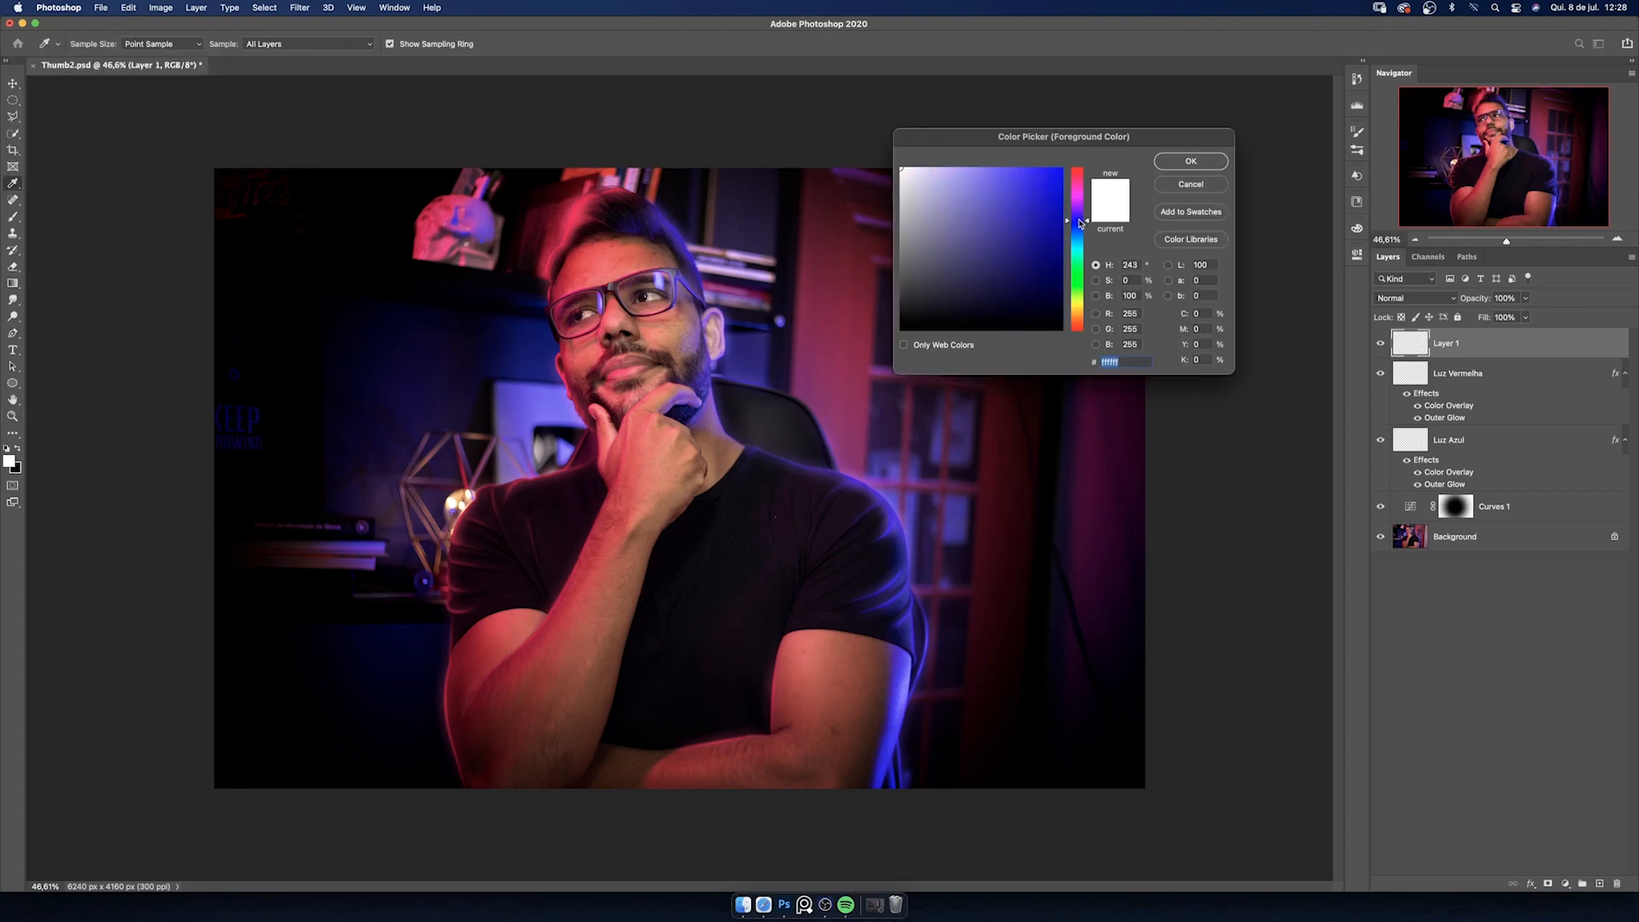
{"action": "left_click", "coordinate": [1043, 174]}
{"action": "left_click", "coordinate": [1191, 160]}
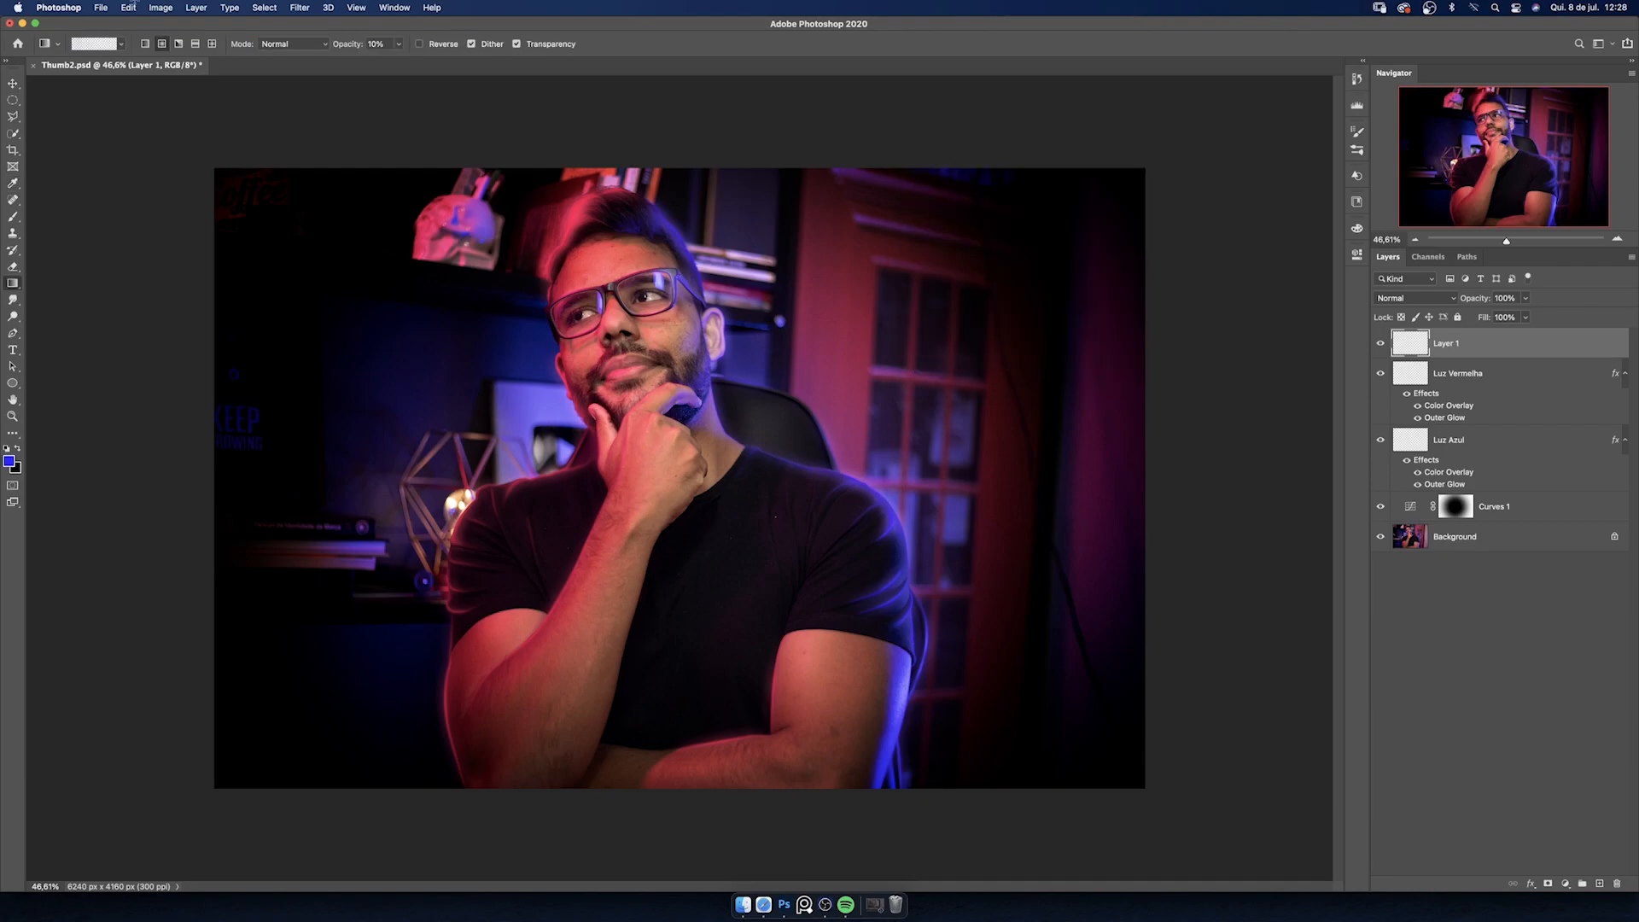
- Draw a radial blue gradient at 100% opacity from the blue-lit shoulder outward and set Layer 1 to Soft Light
{"action": "left_click", "coordinate": [399, 45]}
{"action": "left_click_drag", "start_coordinate": [398, 60], "coordinate": [562, 75]}
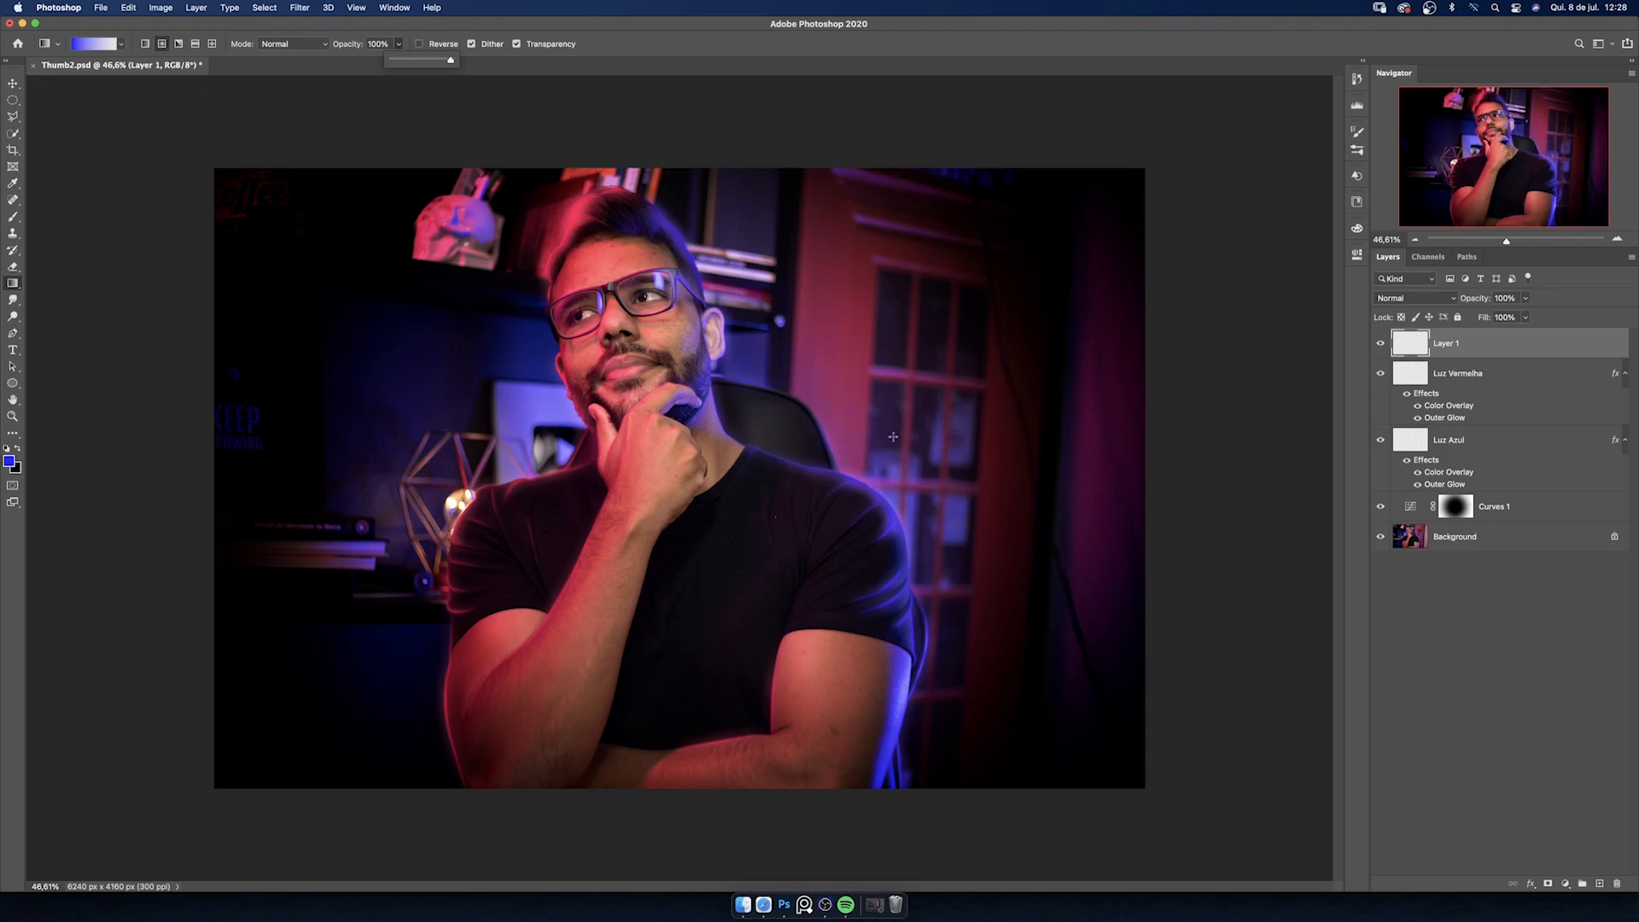
{"action": "mouse_move", "coordinate": [794, 465]}
{"action": "left_mouse_down"}
{"action": "mouse_move", "coordinate": [884, 394]}
{"action": "mouse_move", "coordinate": [955, 295]}
{"action": "left_mouse_up"}
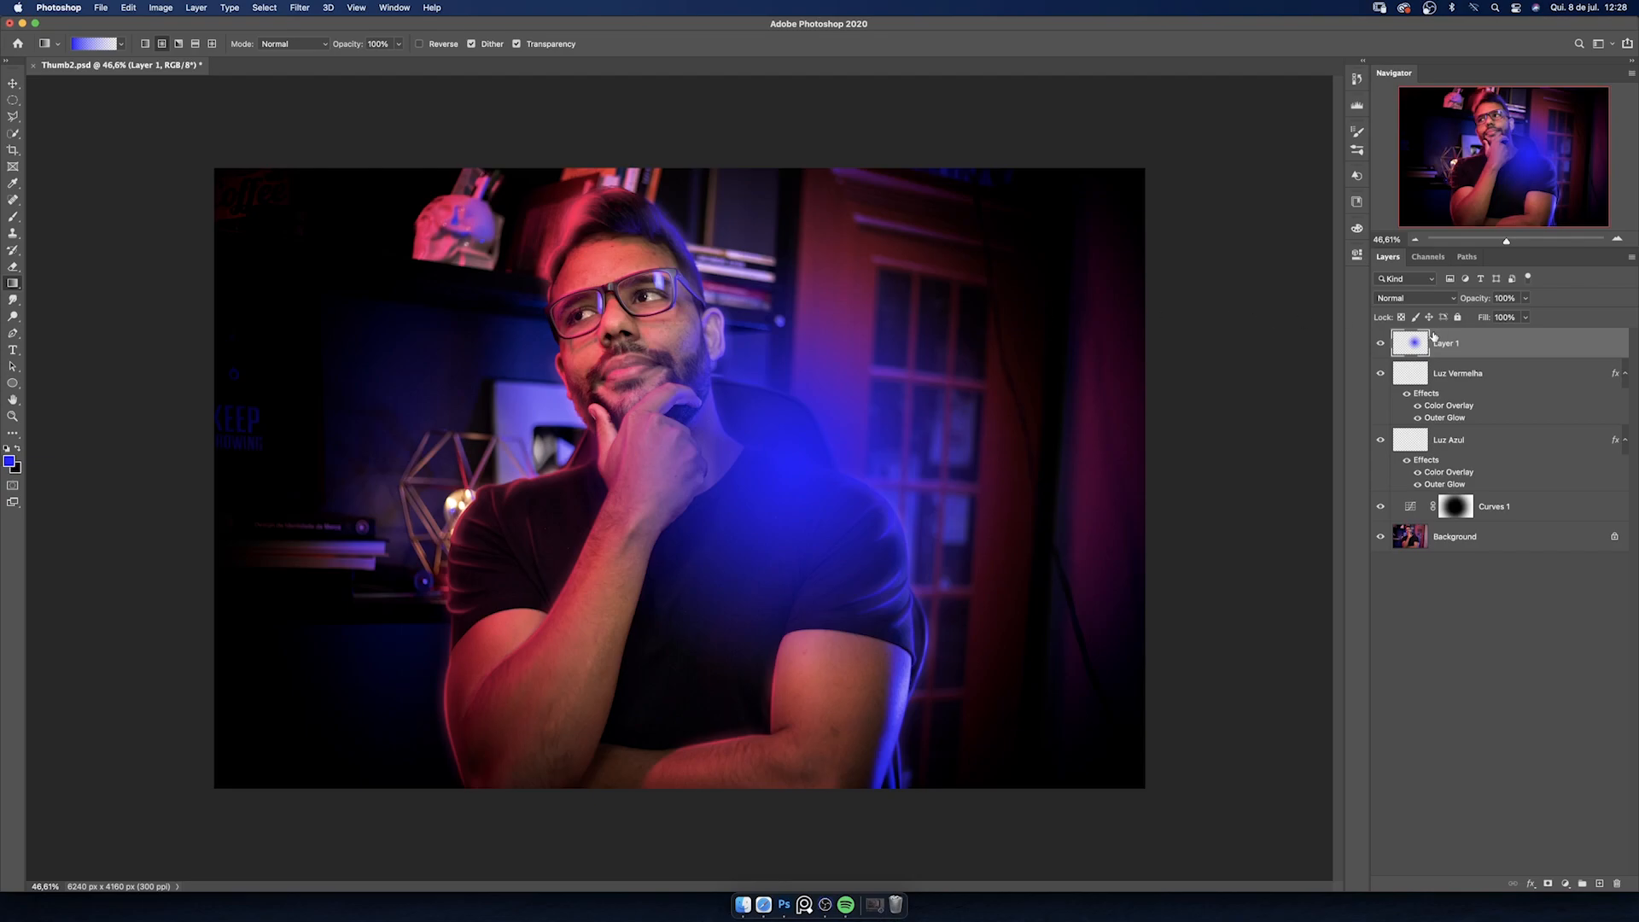
{"action": "left_click", "coordinate": [1421, 301]}
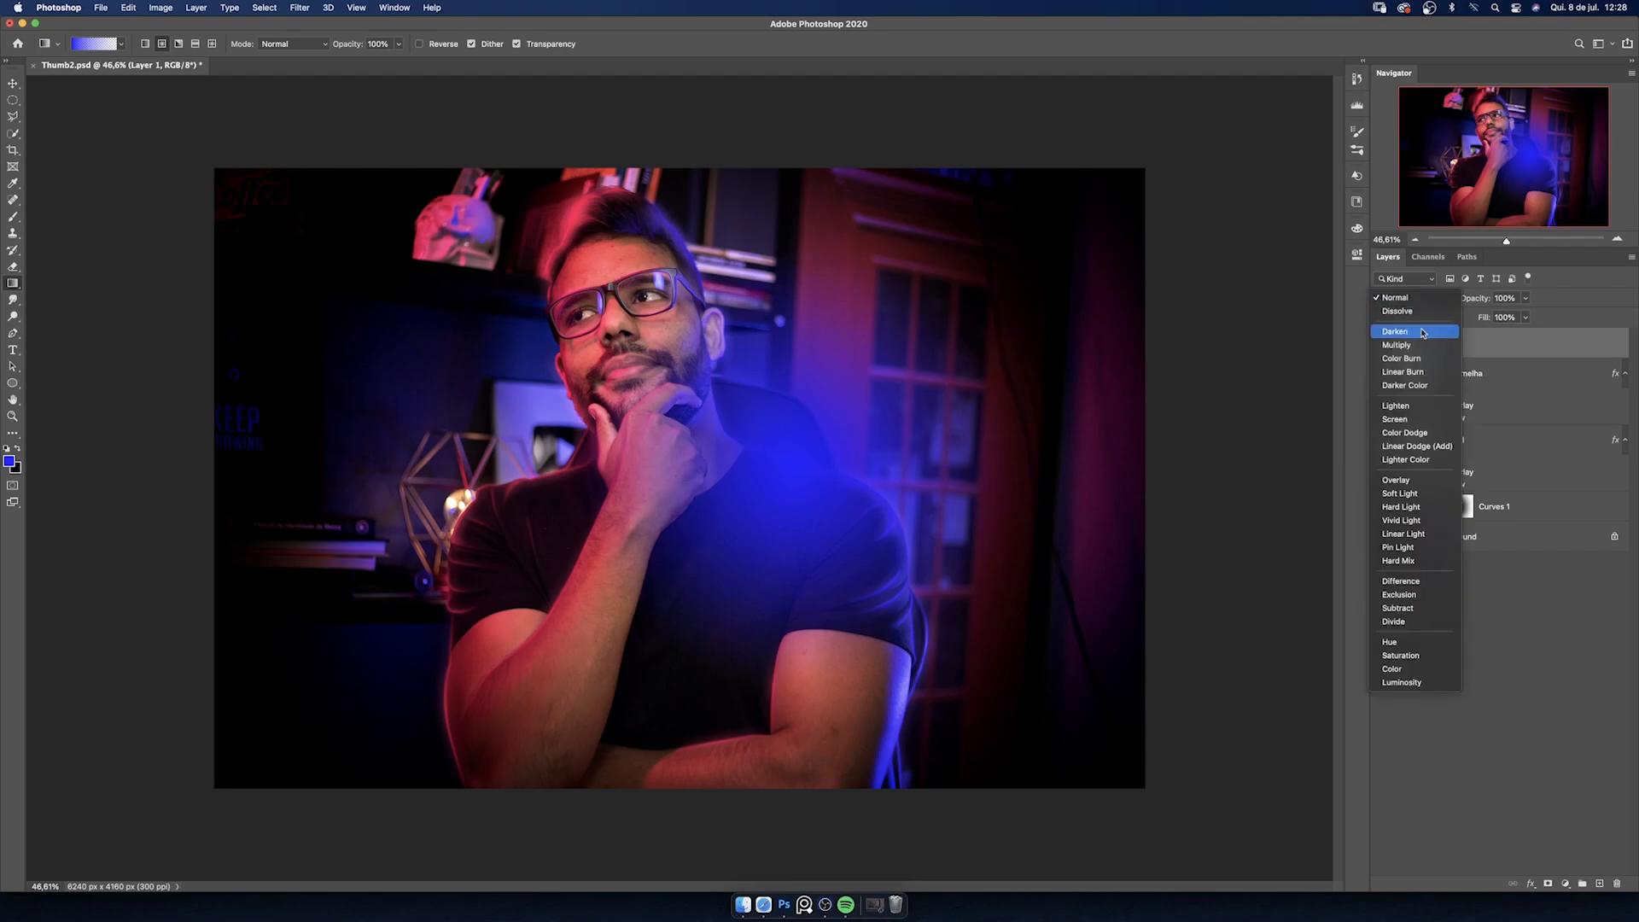
{"action": "left_click", "coordinate": [1398, 496]}
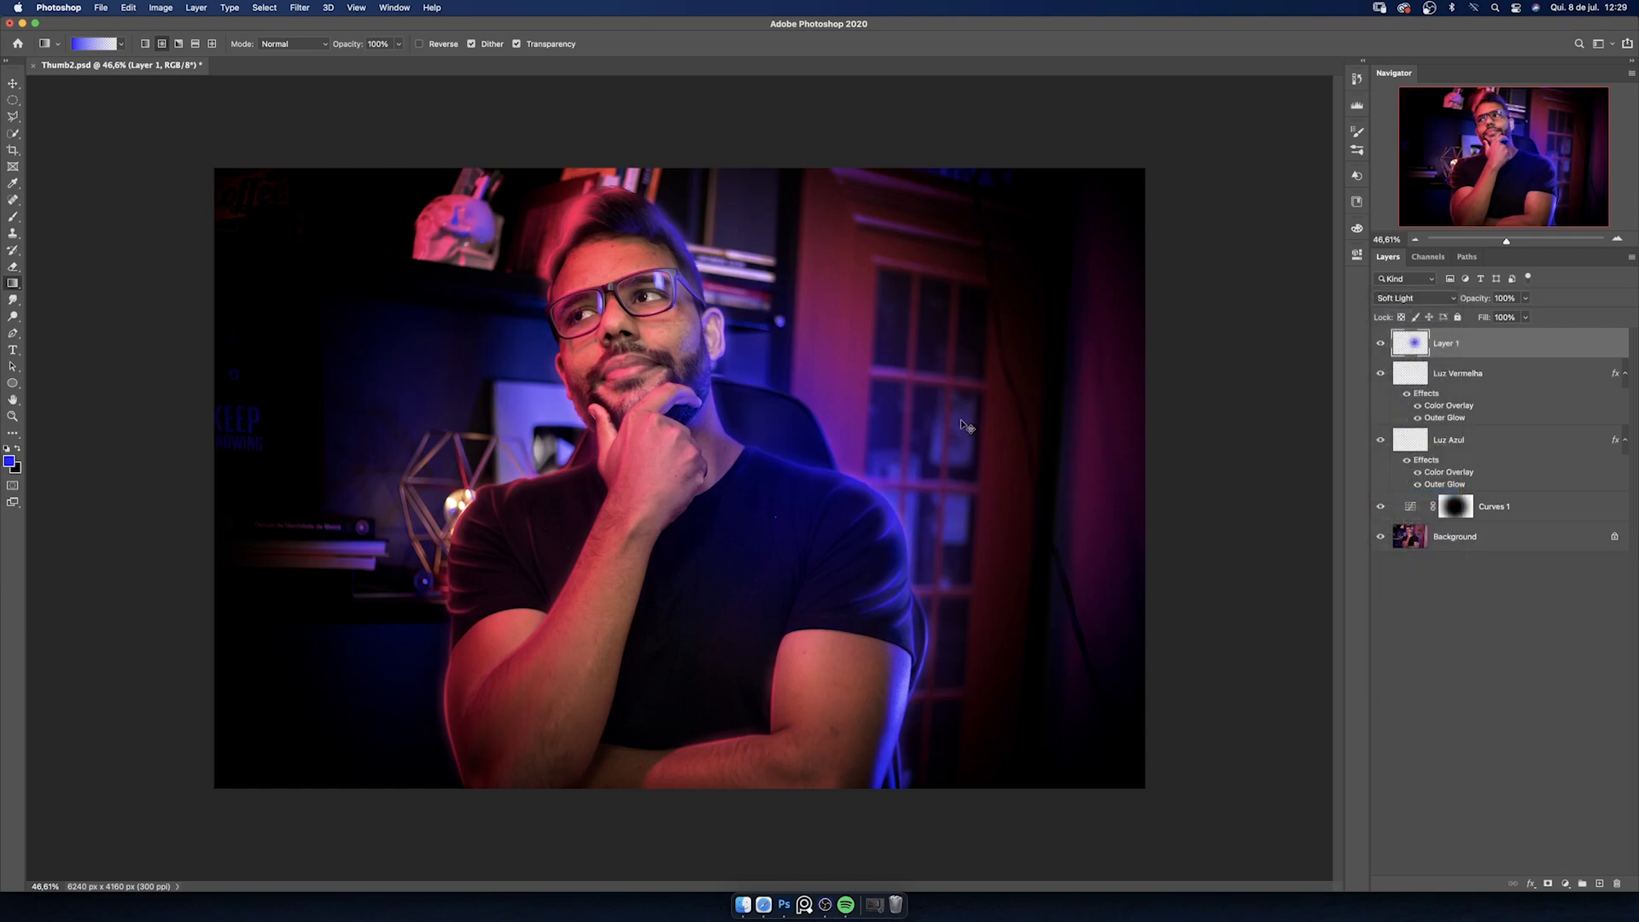
- Scale the blue glow on Layer 1 to about 121% and reposition it slightly up and toward the raised hand
{"action": "key", "text": "super+t"}
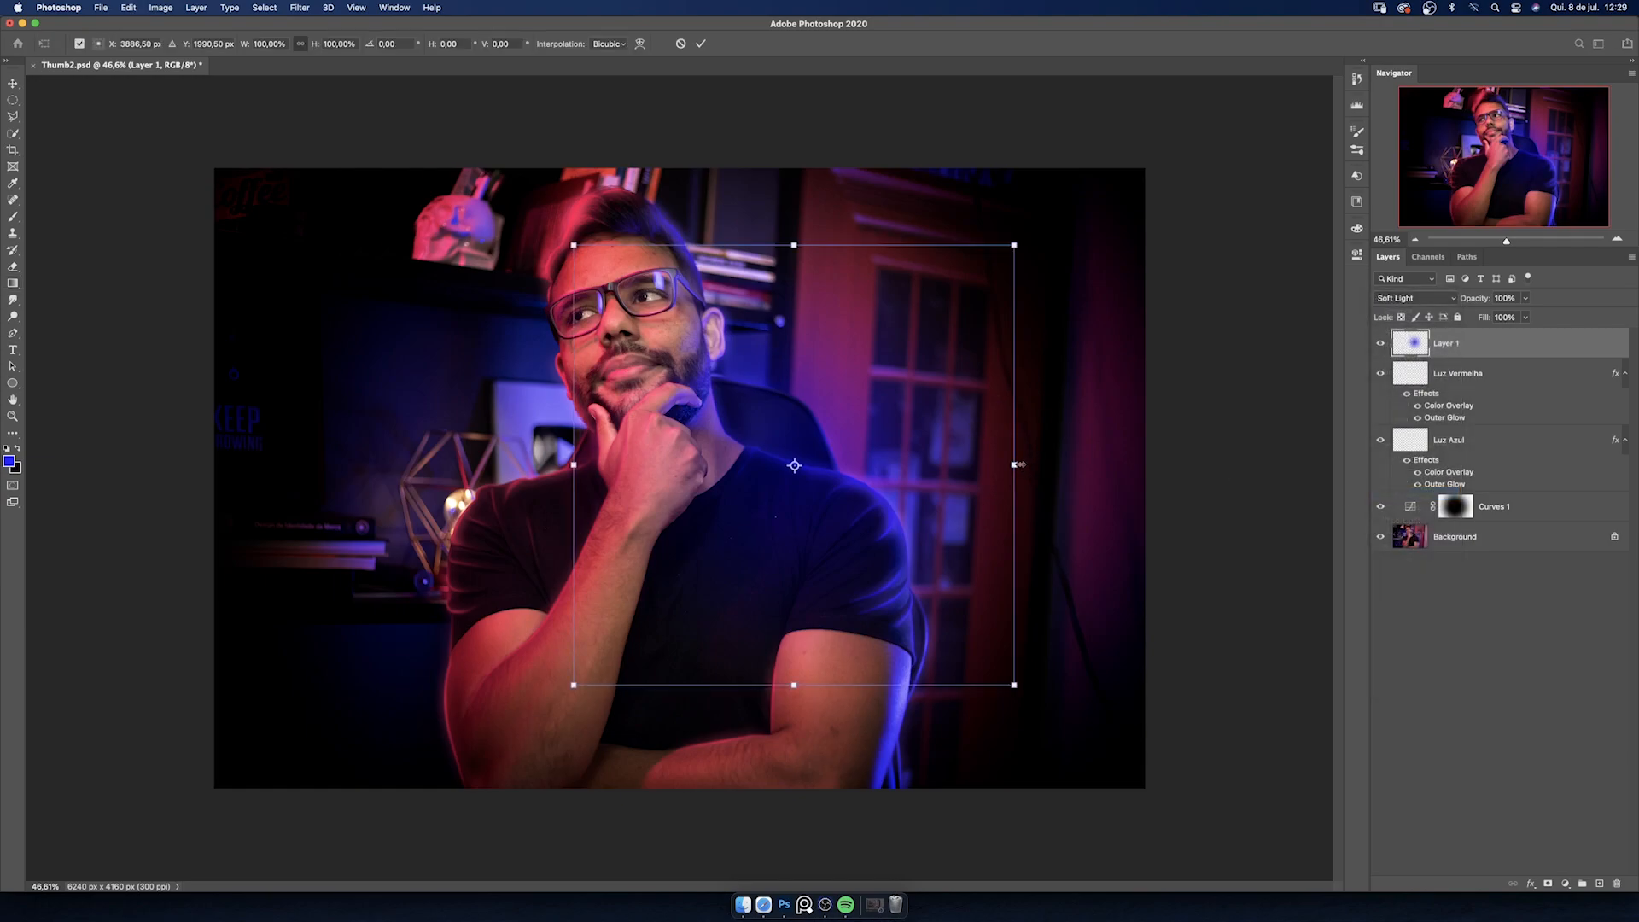
{"action": "left_click_drag", "start_coordinate": [1016, 465], "coordinate": [1057, 463]}
{"action": "mouse_move", "coordinate": [941, 479]}
{"action": "left_mouse_down"}
{"action": "mouse_move", "coordinate": [917, 462]}
{"action": "mouse_move", "coordinate": [914, 477]}
{"action": "left_mouse_up"}
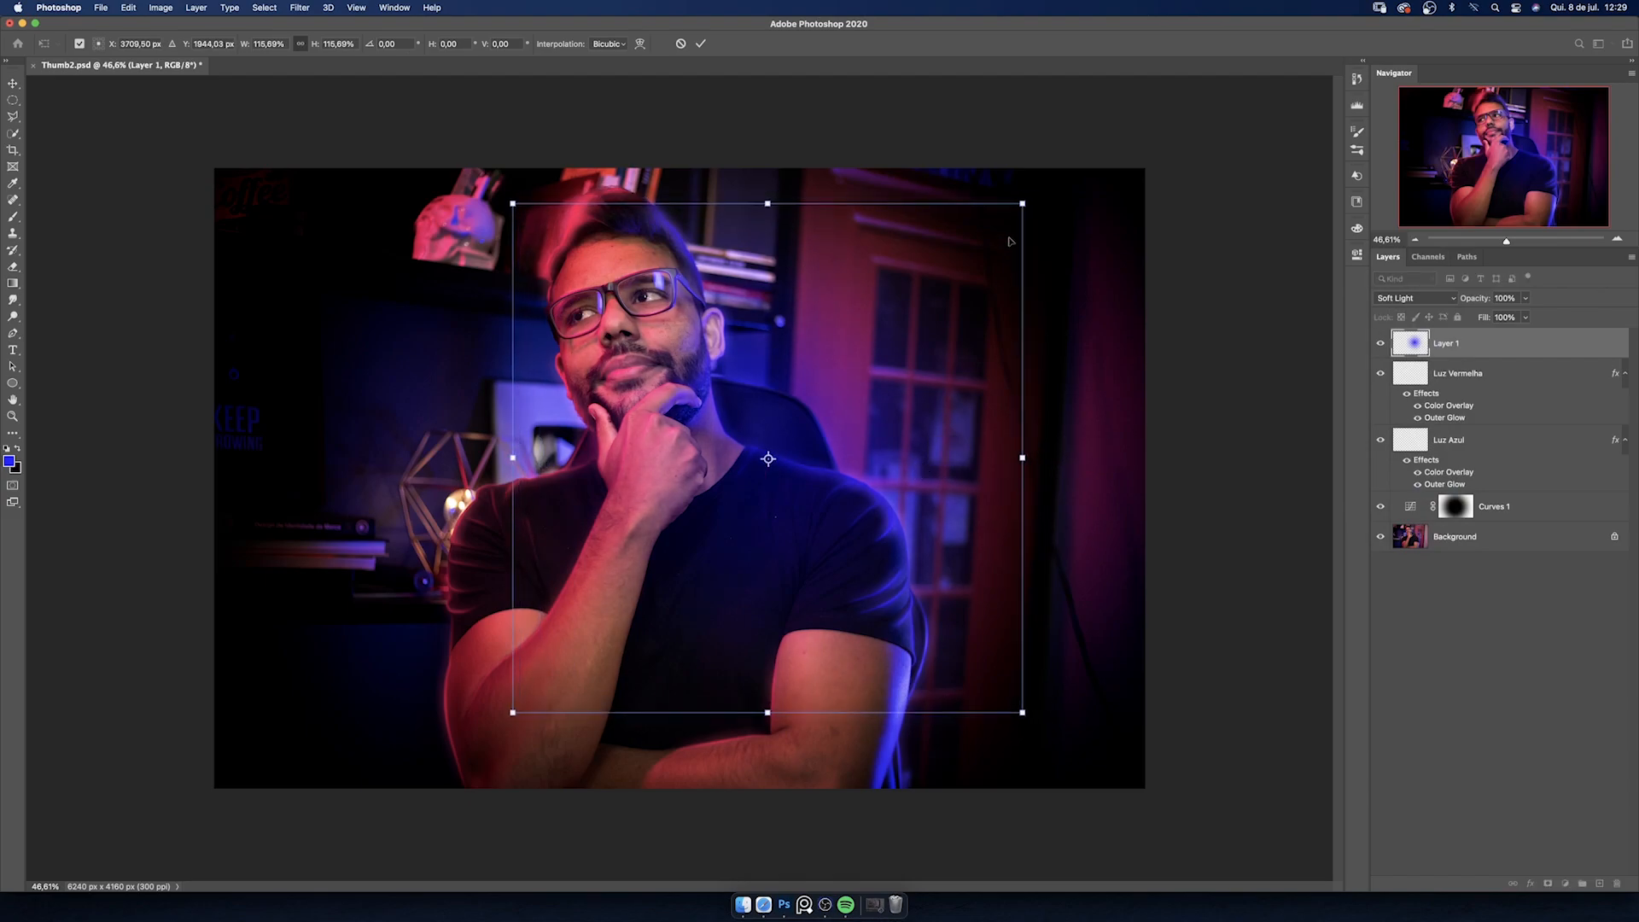
{"action": "left_click_drag", "start_coordinate": [1023, 204], "coordinate": [1036, 194]}
{"action": "left_click_drag", "start_coordinate": [962, 298], "coordinate": [963, 305]}
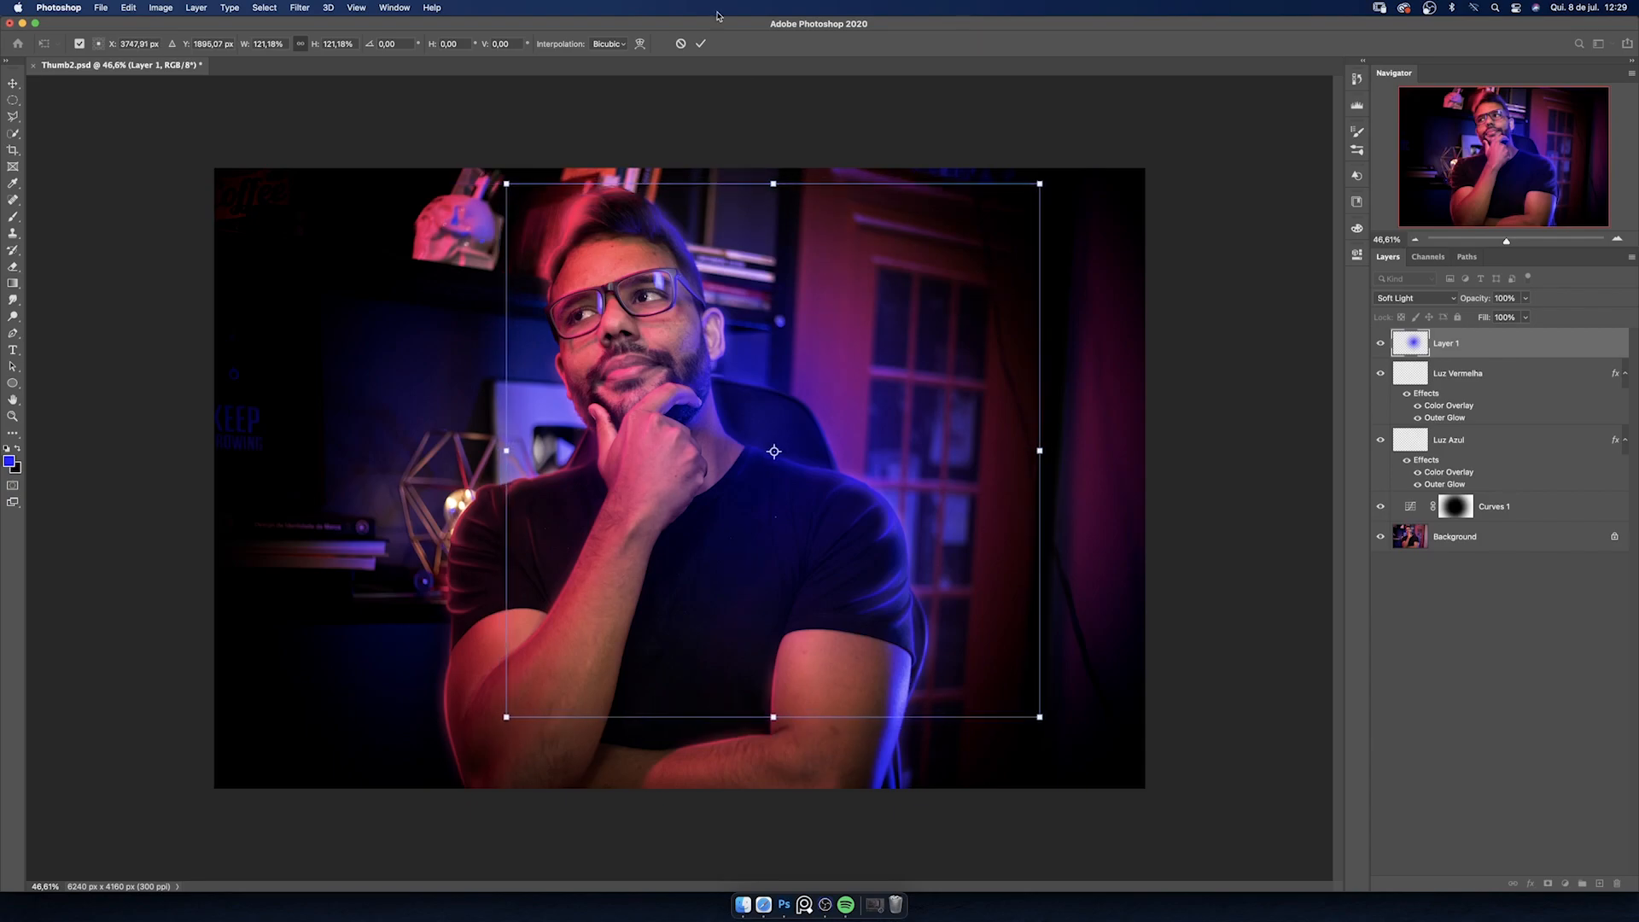
{"action": "left_click", "coordinate": [700, 44]}
{"action": "key", "text": "g"}
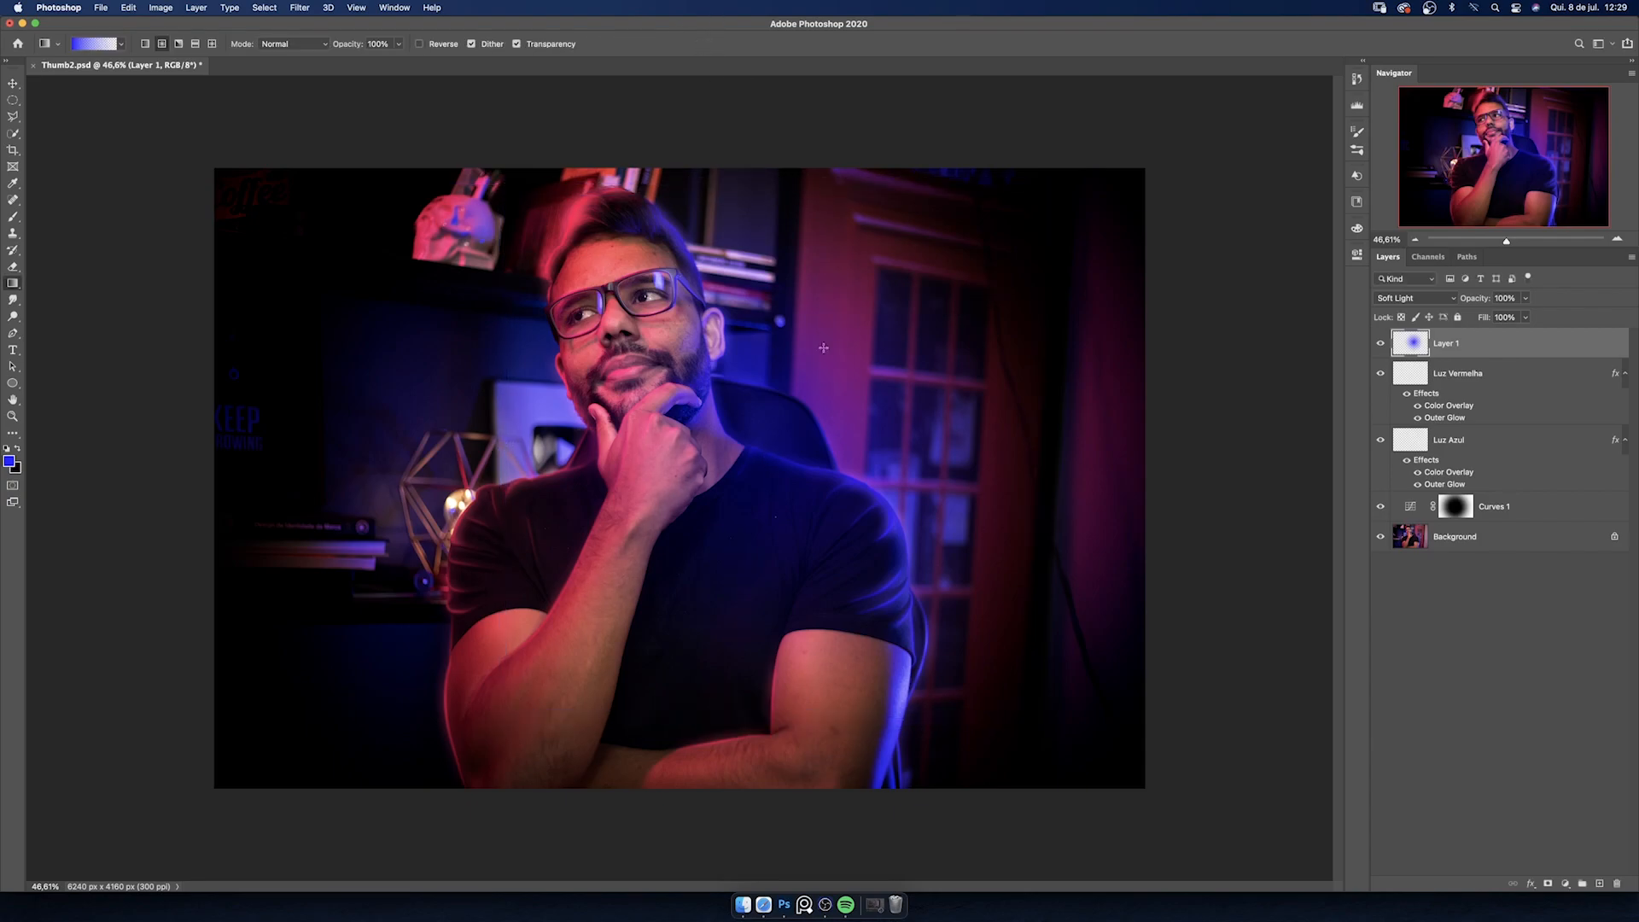
- Compare the image with and without the Soft Light blue glow on Layer 1
{"action": "left_click", "coordinate": [1380, 344]}
{"action": "left_click", "coordinate": [1380, 344]}
{"action": "left_click", "coordinate": [1380, 344]}
{"action": "left_click", "coordinate": [1378, 346]}
{"action": "left_click", "coordinate": [1378, 346]}
{"action": "left_click", "coordinate": [1379, 346]}
- Move the blue glow on Layer 1 slightly toward the door, to X 3837 px
{"action": "key", "text": "super+t"}
{"action": "left_click_drag", "start_coordinate": [824, 460], "coordinate": [857, 441]}
{"action": "left_click", "coordinate": [700, 44]}
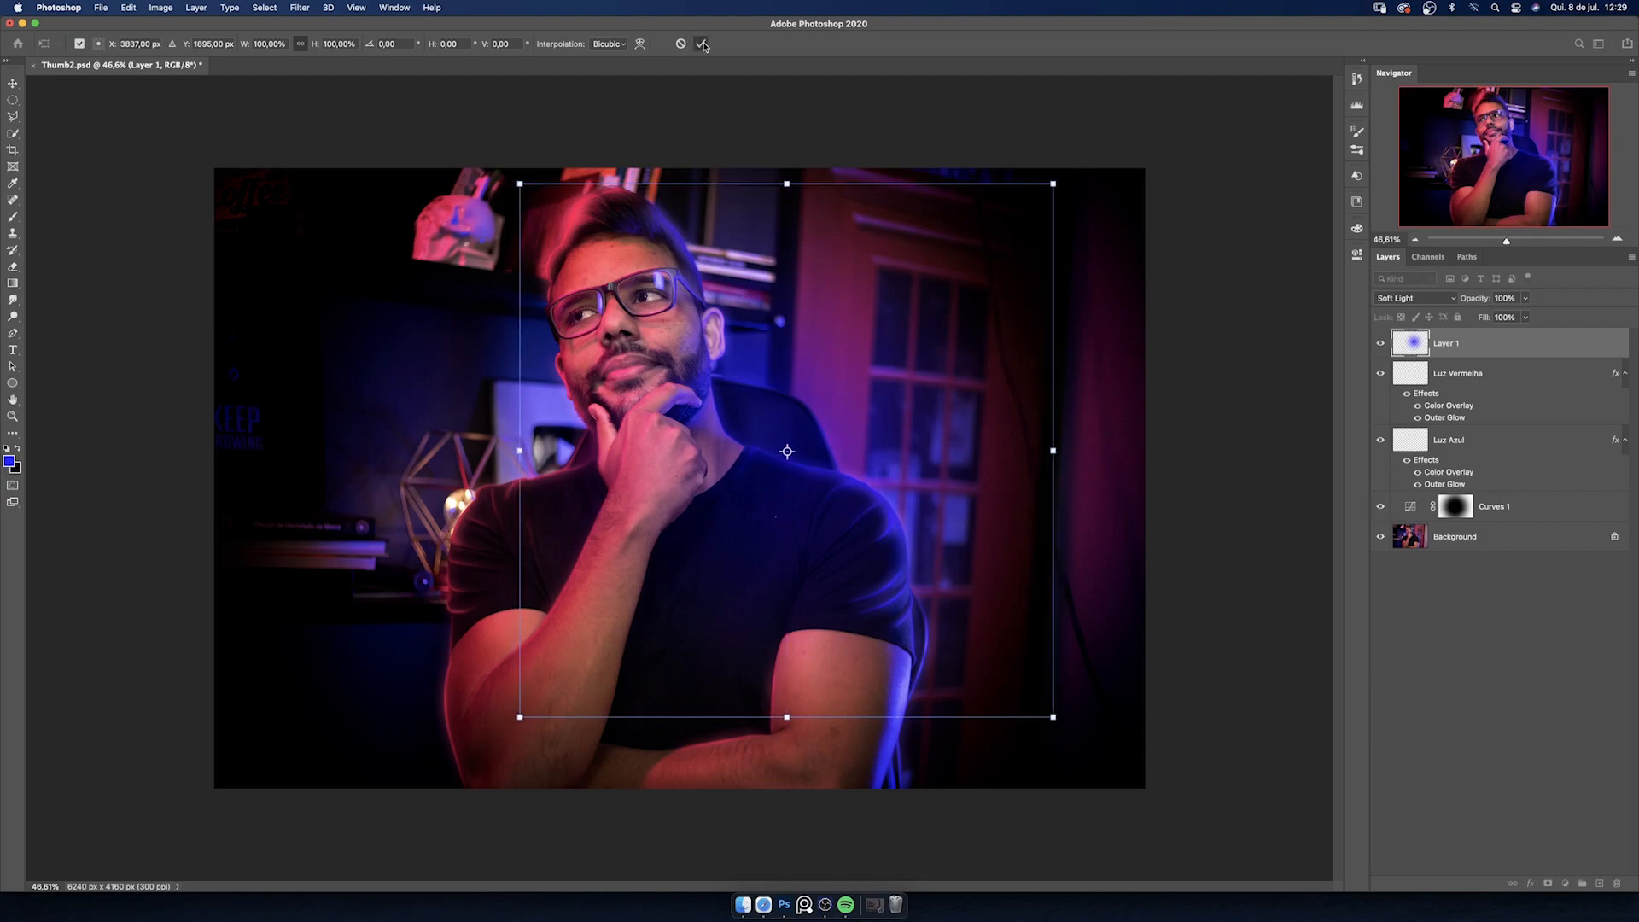
- Add a new layer above Layer 1 and set the foreground color to pinkish red, RGB 251, 29, 86
{"action": "key", "text": "g"}
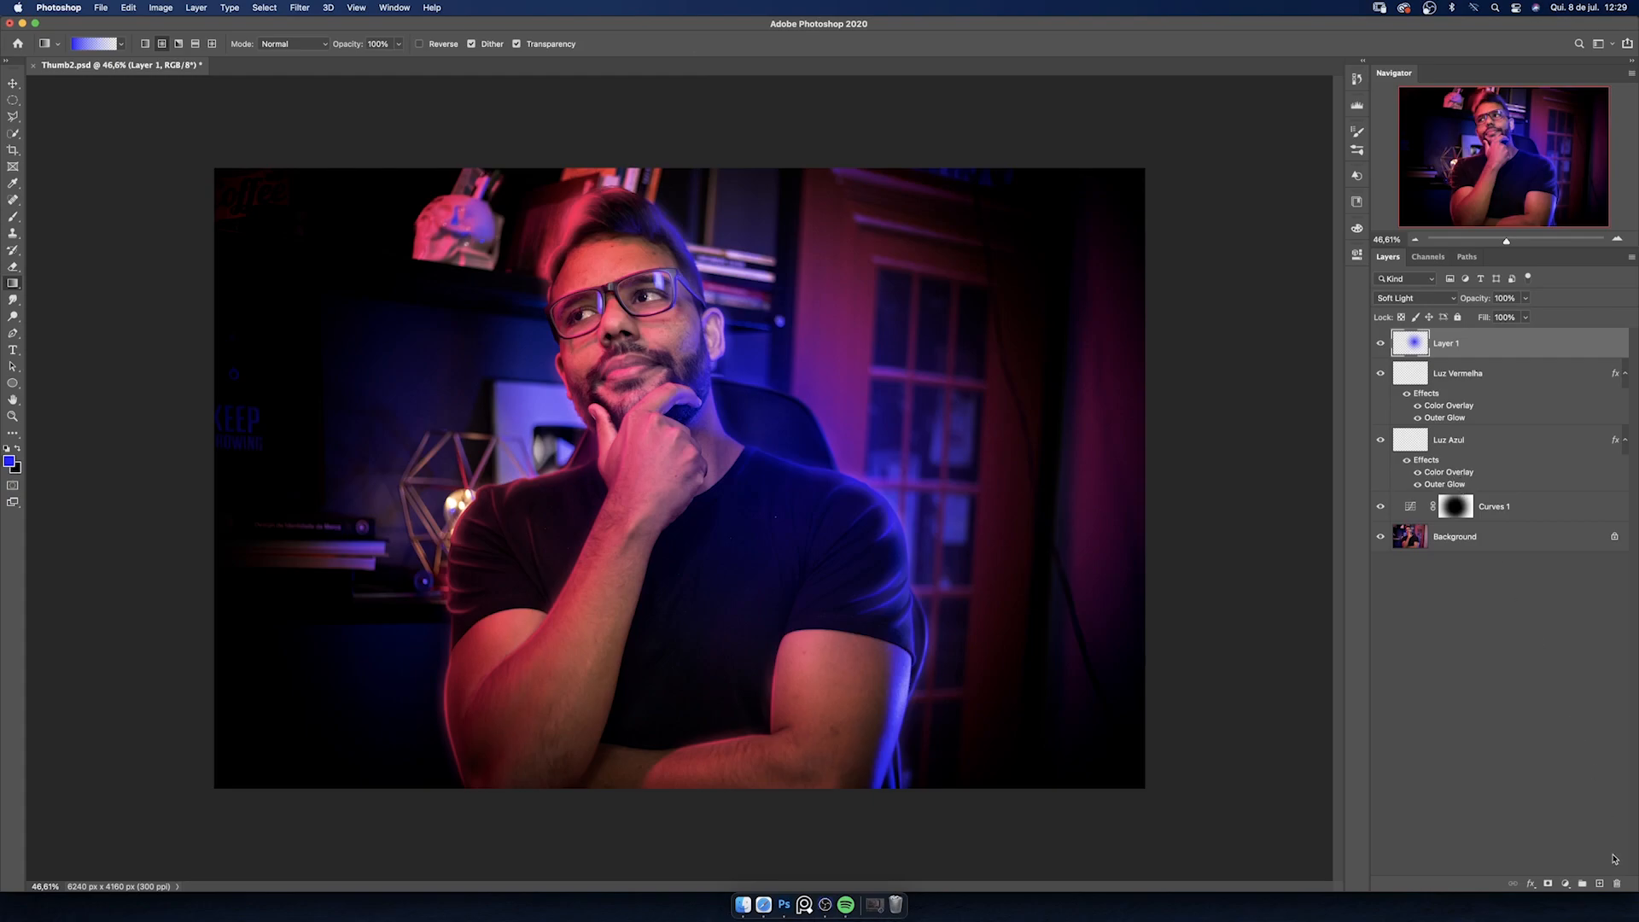
{"action": "left_click", "coordinate": [1599, 884]}
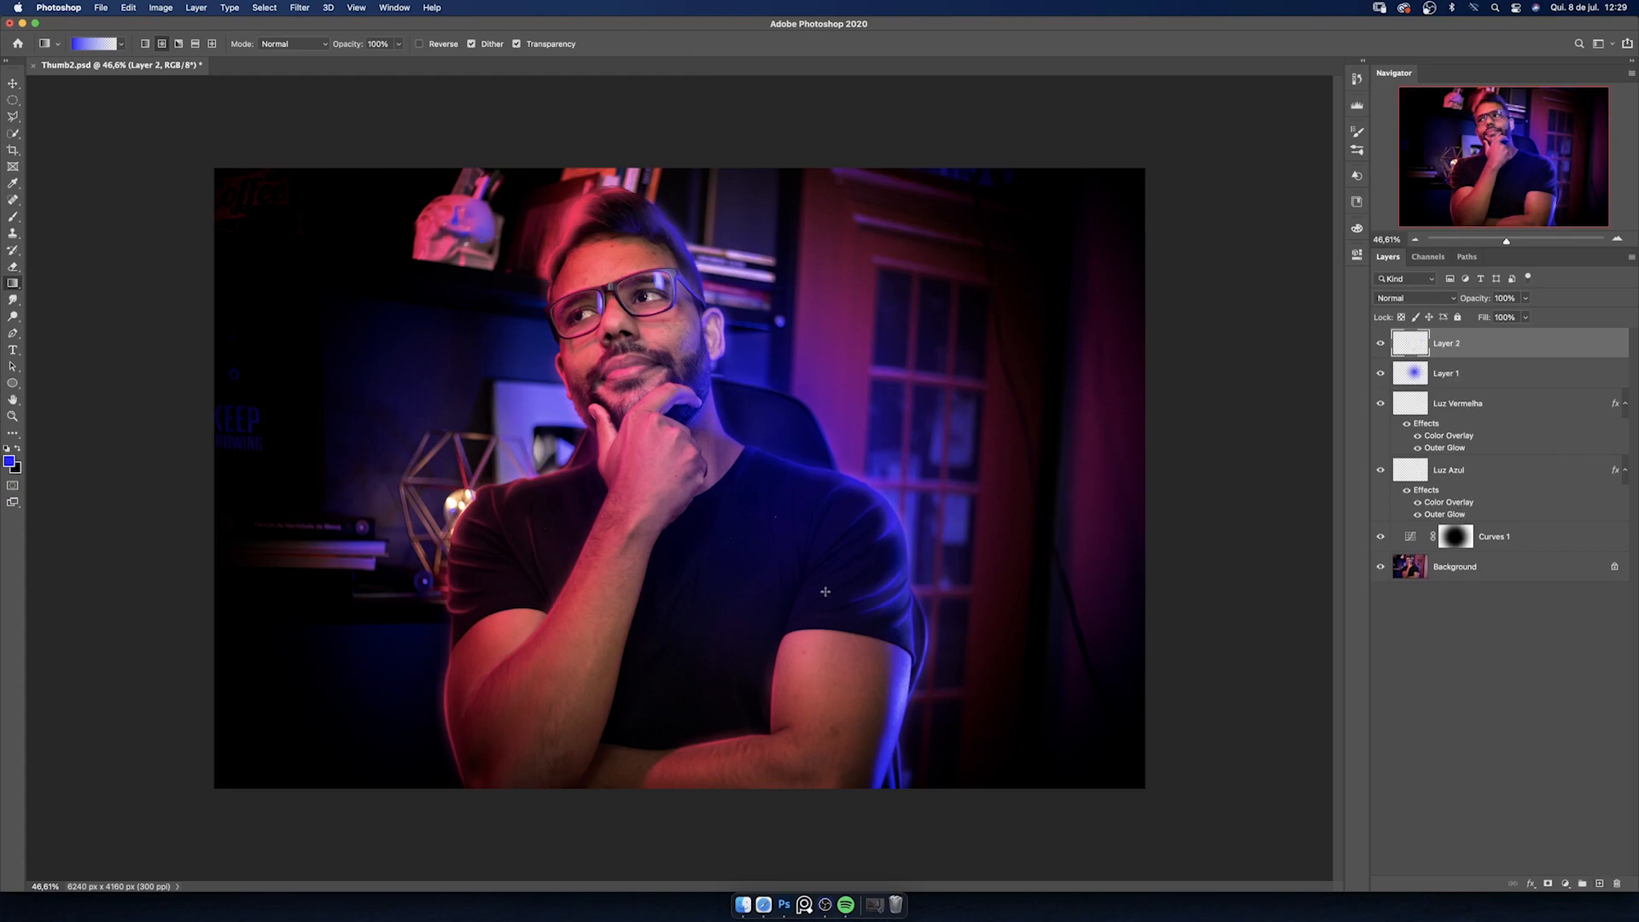
{"action": "left_click", "coordinate": [10, 462]}
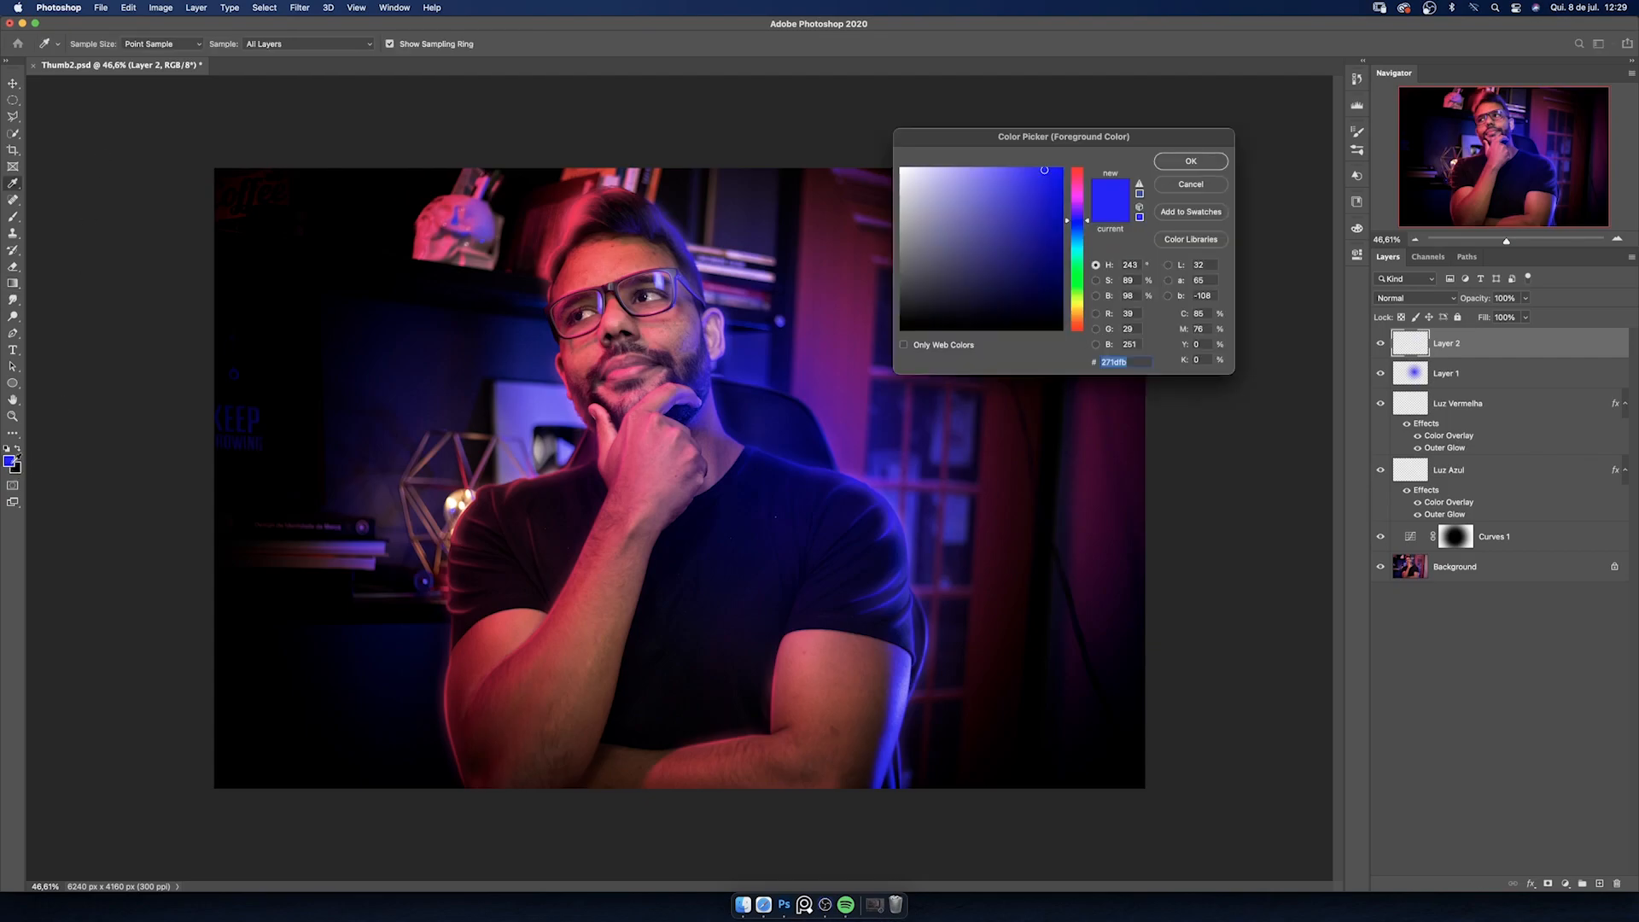
{"action": "left_click", "coordinate": [1080, 183]}
{"action": "left_click_drag", "start_coordinate": [1081, 184], "coordinate": [1082, 176]}
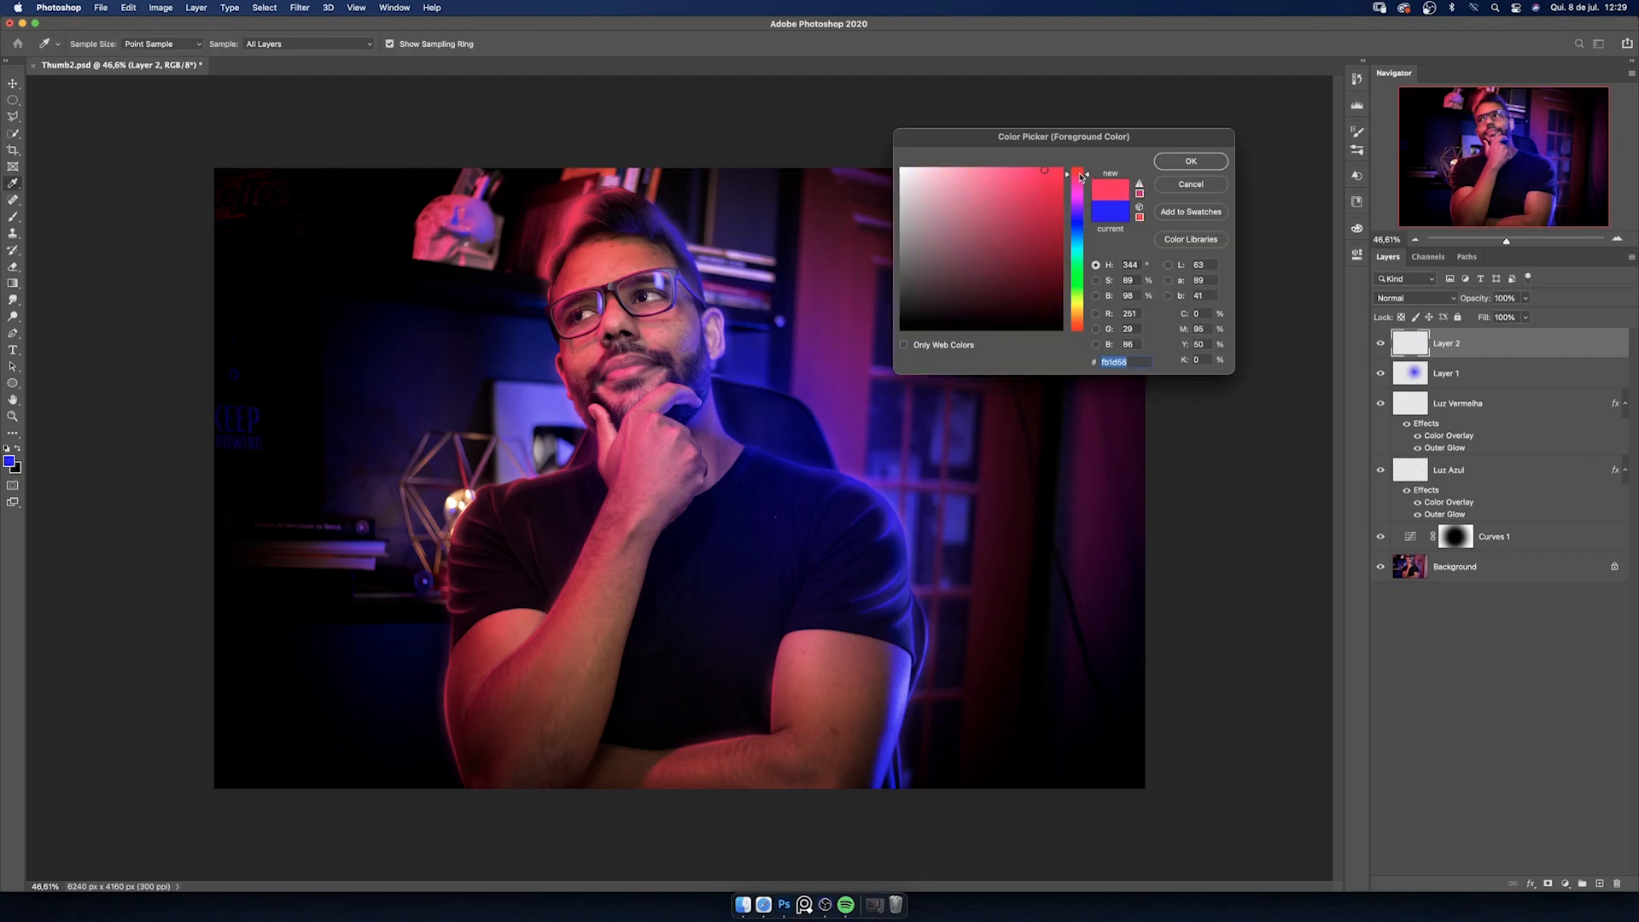
{"action": "left_click", "coordinate": [1191, 162]}
- Draw a radial red gradient from the red-lit shoulder outward on Layer 2 and set the layer to Soft Light
{"action": "left_click_drag", "start_coordinate": [495, 491], "coordinate": [236, 259]}
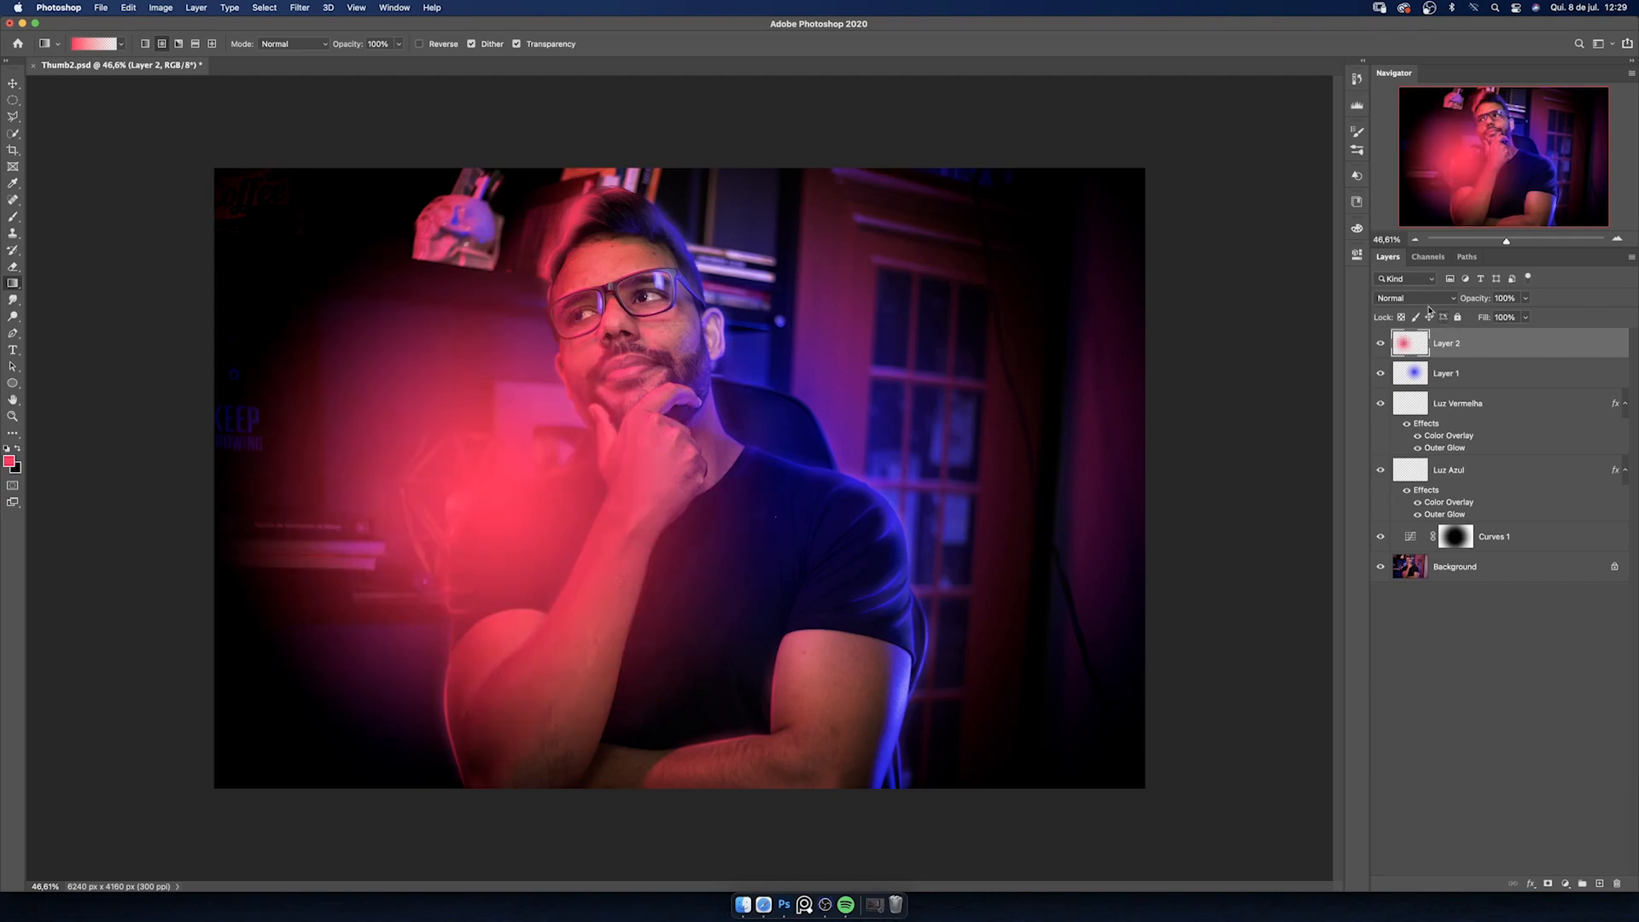
{"action": "left_click", "coordinate": [1418, 298]}
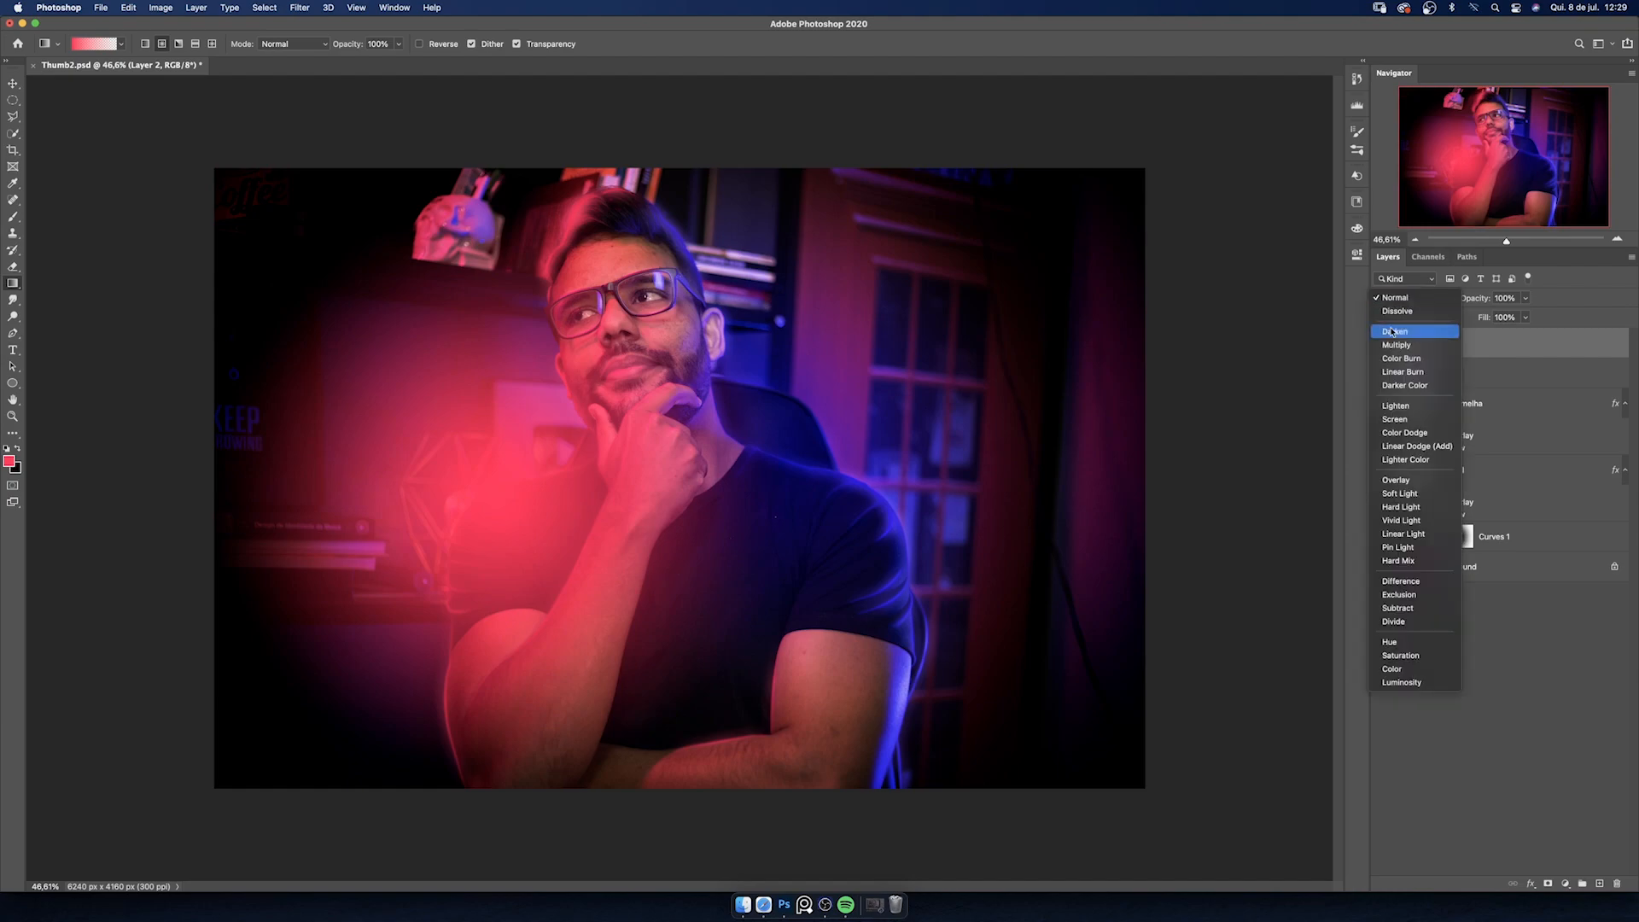
{"action": "left_click", "coordinate": [1407, 495]}
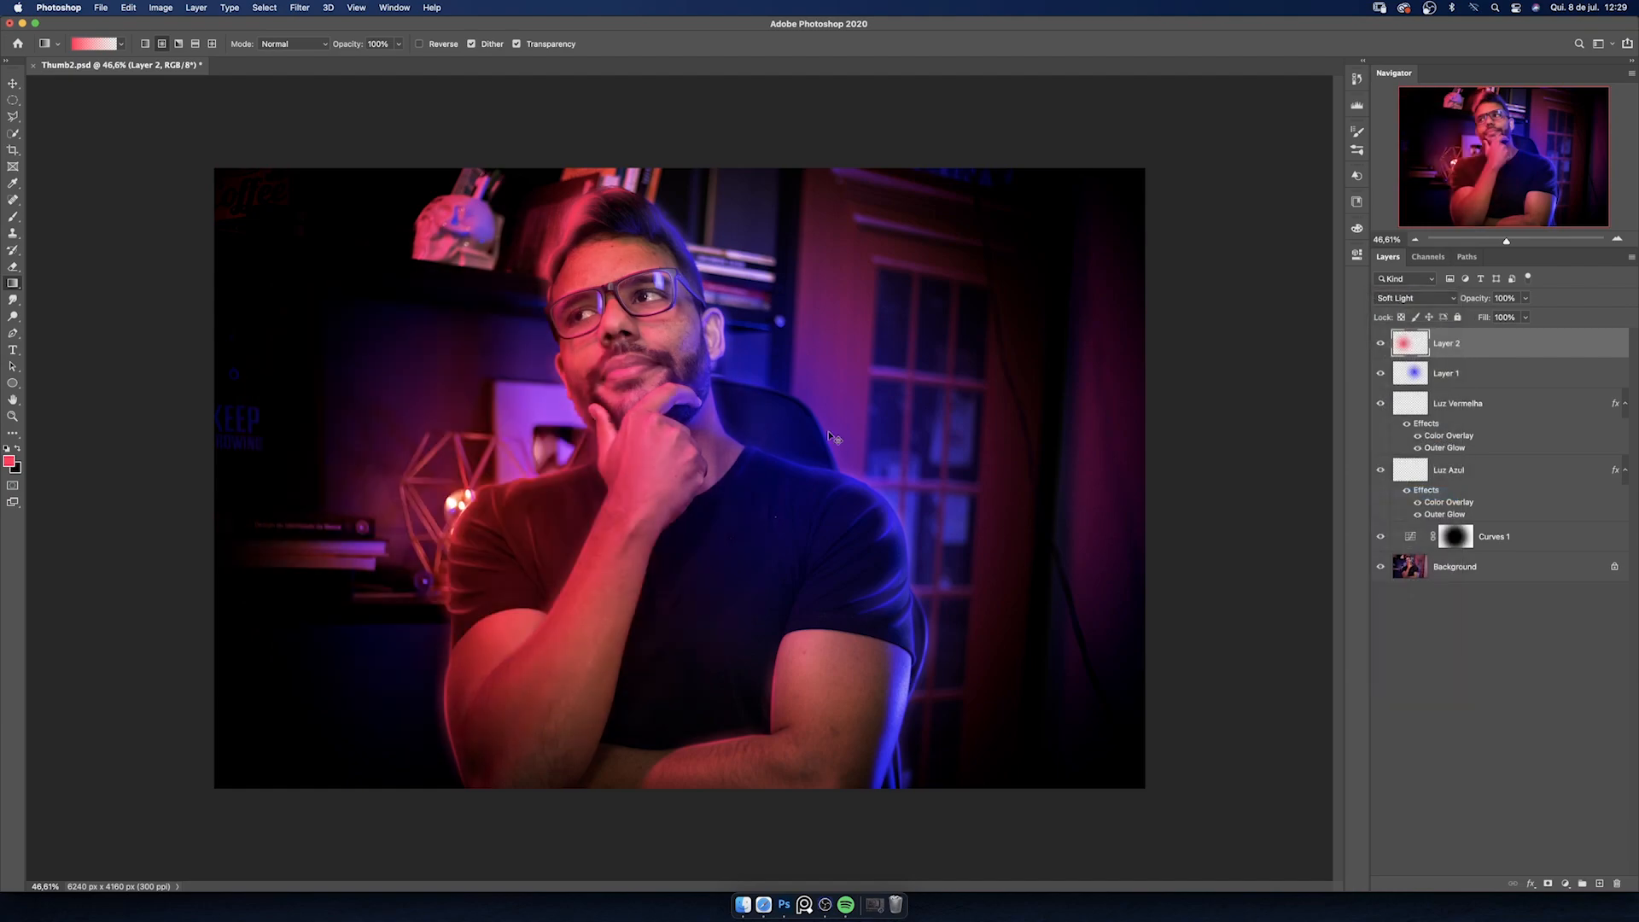
- Scale the red glow on Layer 2 to about 84% and reposition it to about X 1973 px, Y 1993 px
{"action": "key", "text": "super+t"}
{"action": "left_click_drag", "start_coordinate": [612, 474], "coordinate": [632, 436]}
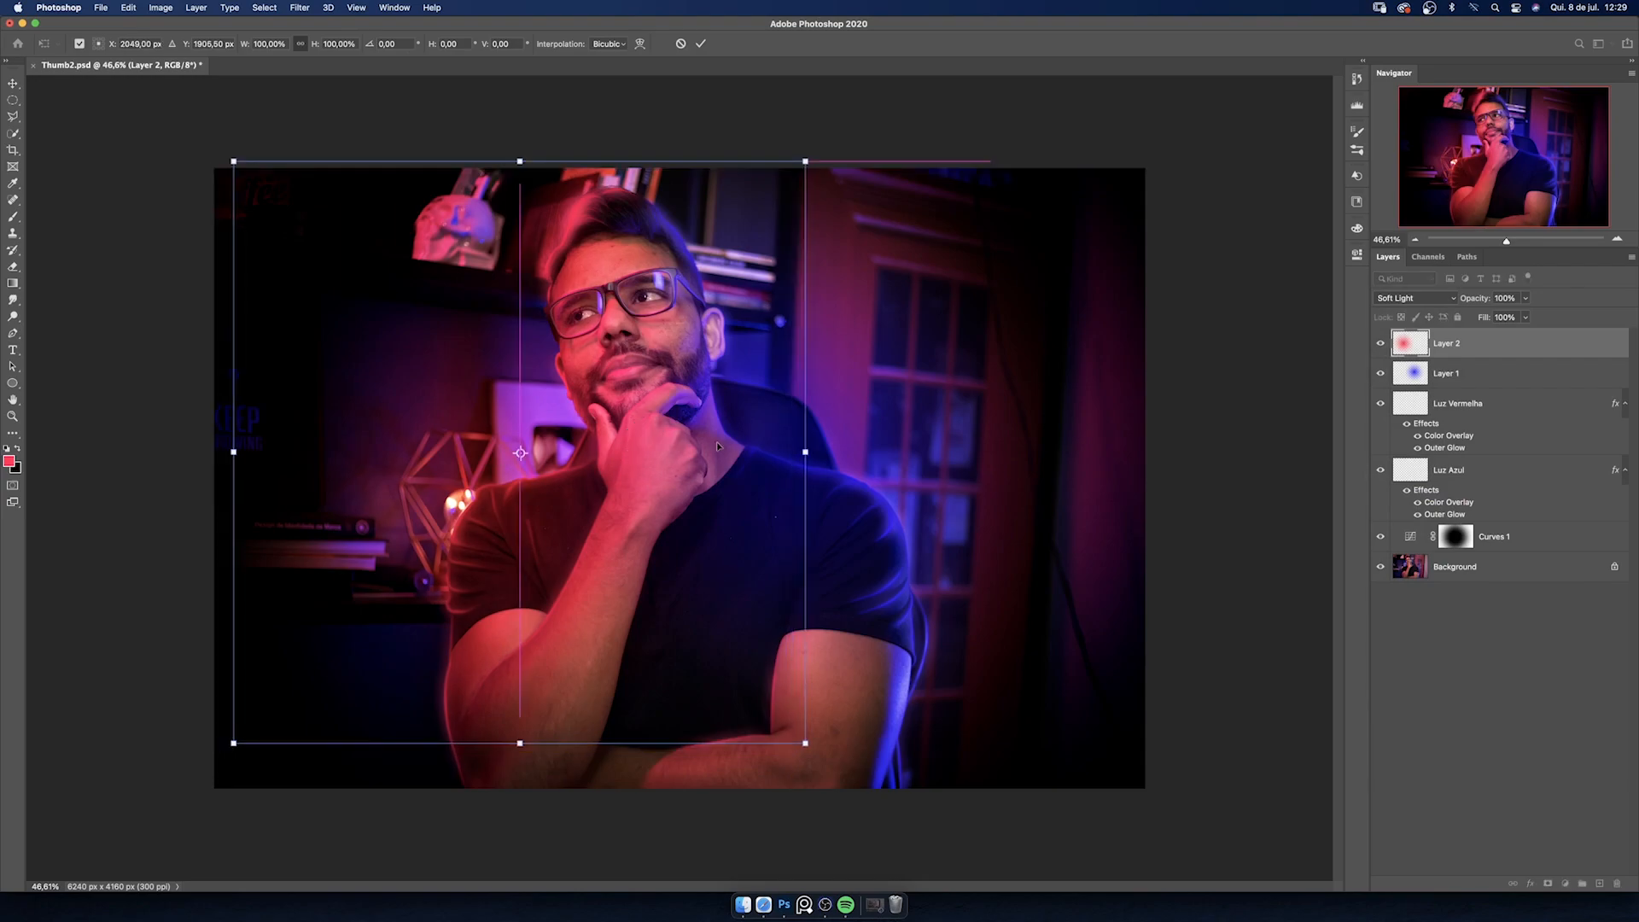
{"action": "left_click_drag", "start_coordinate": [808, 450], "coordinate": [768, 450]}
{"action": "mouse_move", "coordinate": [642, 467]}
{"action": "left_mouse_down"}
{"action": "mouse_move", "coordinate": [618, 464]}
{"action": "mouse_move", "coordinate": [646, 468]}
{"action": "mouse_move", "coordinate": [632, 473]}
{"action": "left_mouse_up"}
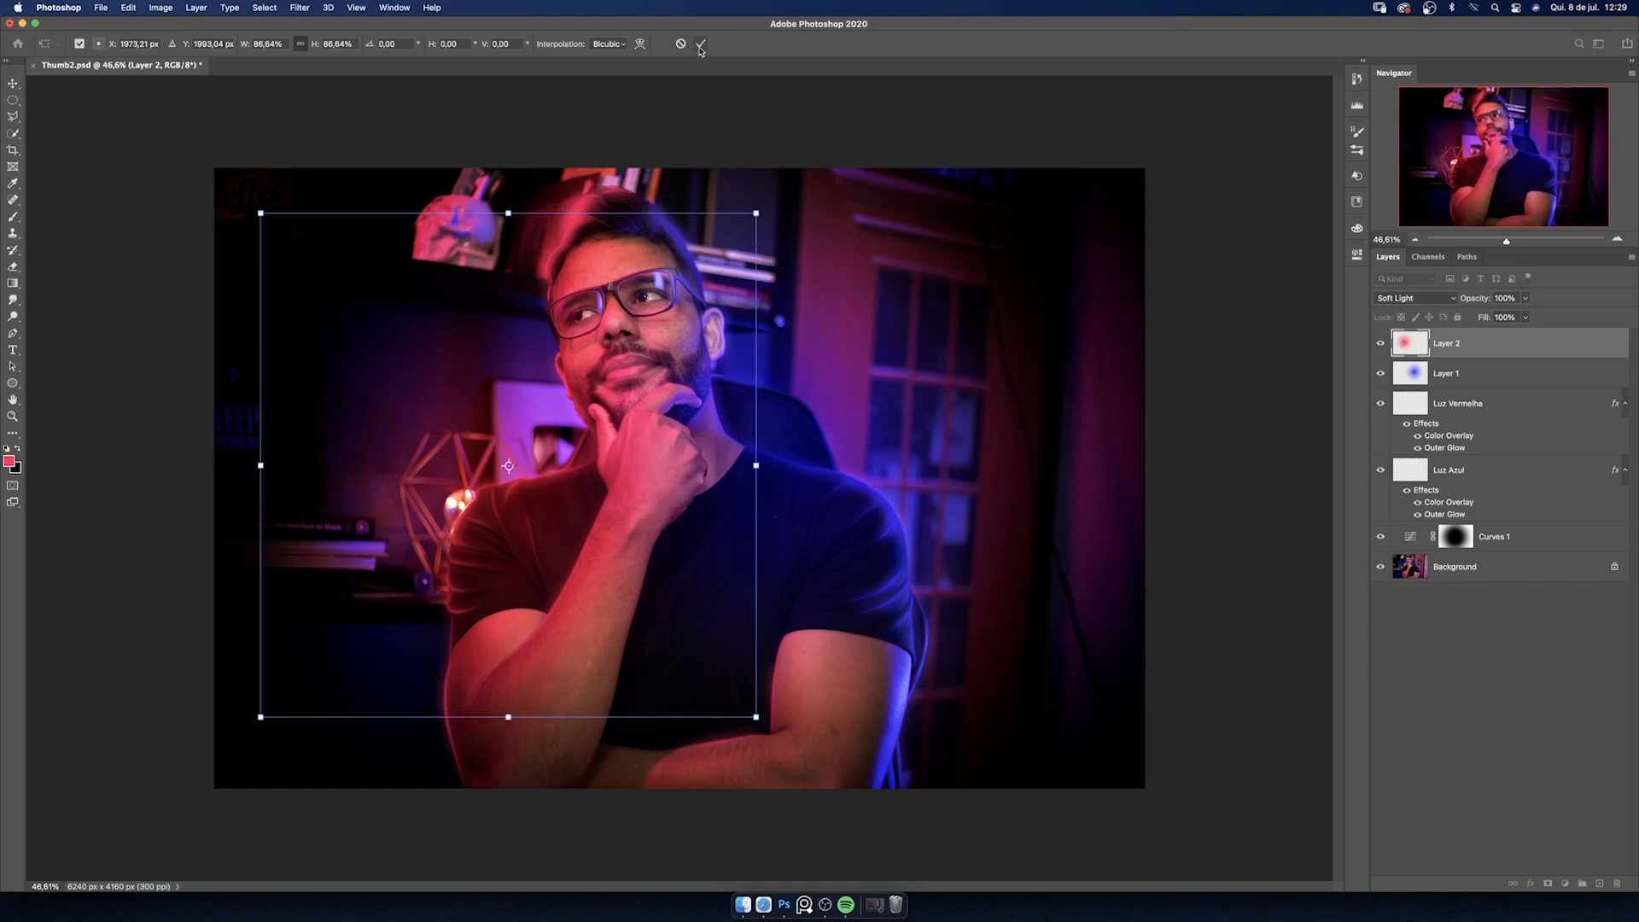
{"action": "left_click_drag", "start_coordinate": [756, 214], "coordinate": [756, 212]}
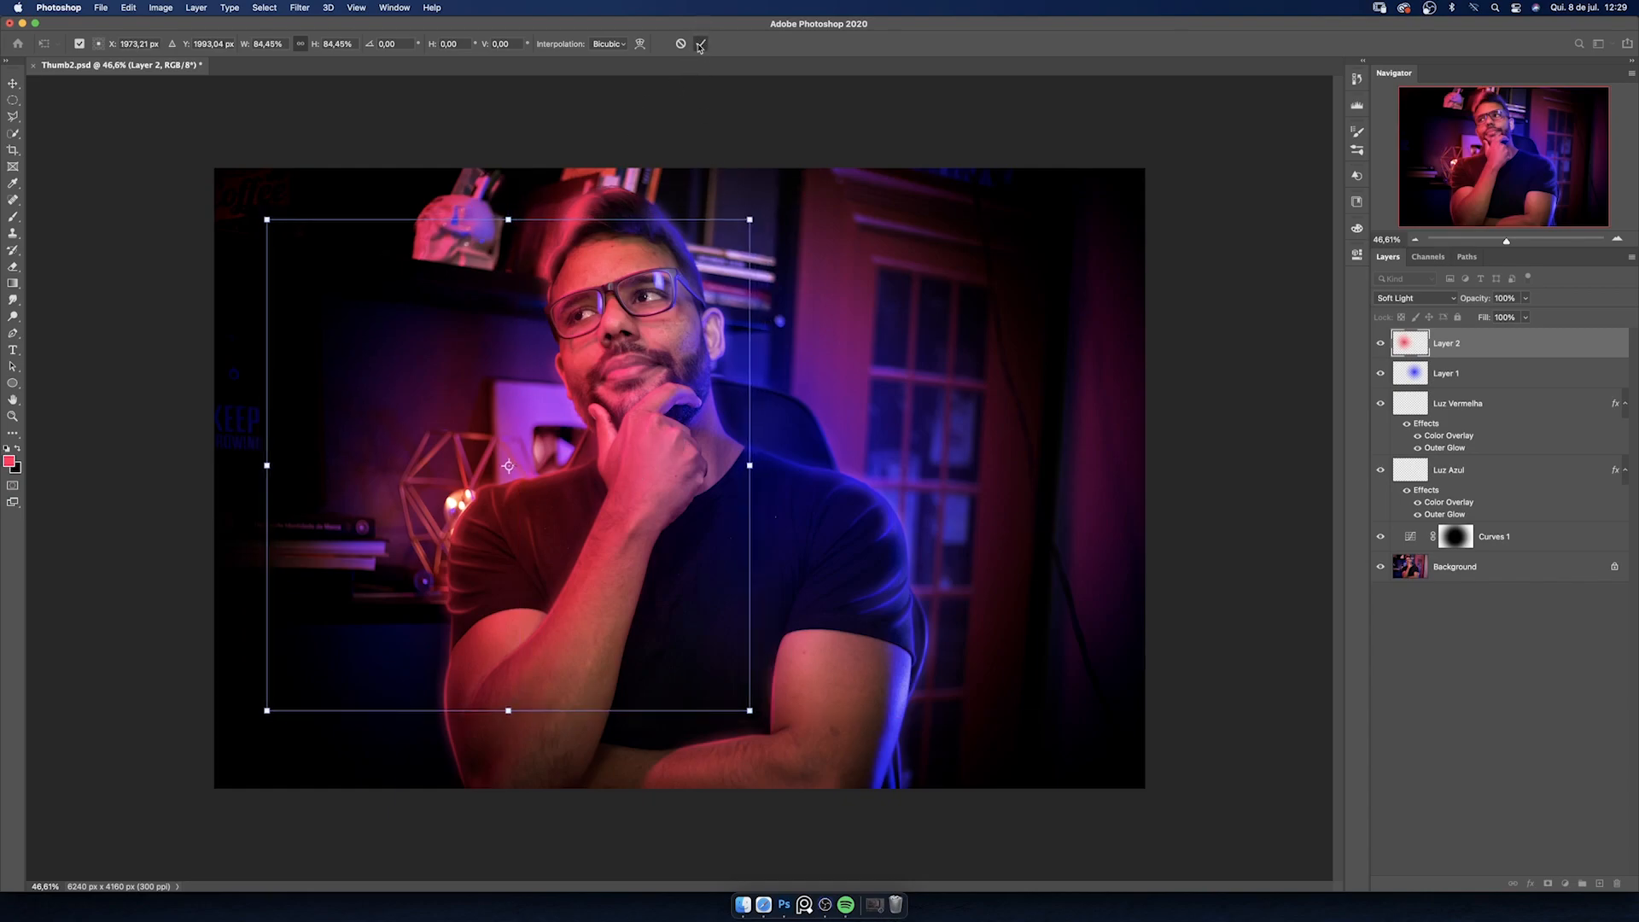
{"action": "key", "text": "Return"}
- Compare the image with and without the lighting layers and the Curves vignette
{"action": "key", "text": "g"}
{"action": "left_click", "coordinate": [1380, 537]}
{"action": "left_click_drag", "start_coordinate": [1377, 478], "coordinate": [1385, 539]}
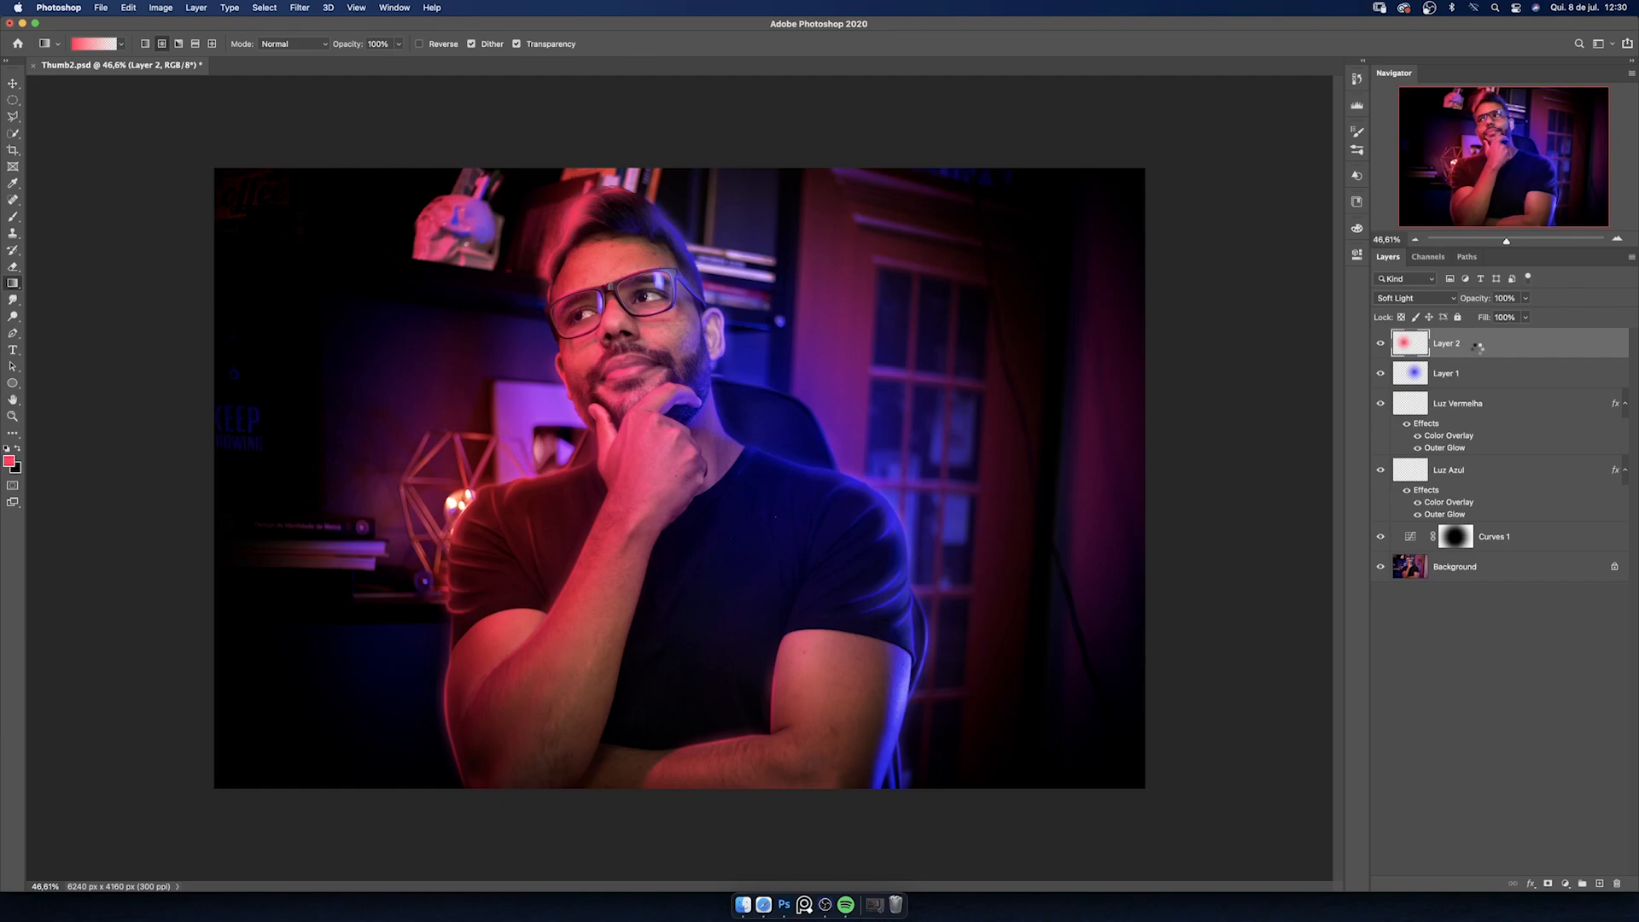
- Stamp all visible layers into a new top layer and apply a Gaussian Blur with a 30-pixel radius
{"action": "key", "text": "super+alt+shift+e"}
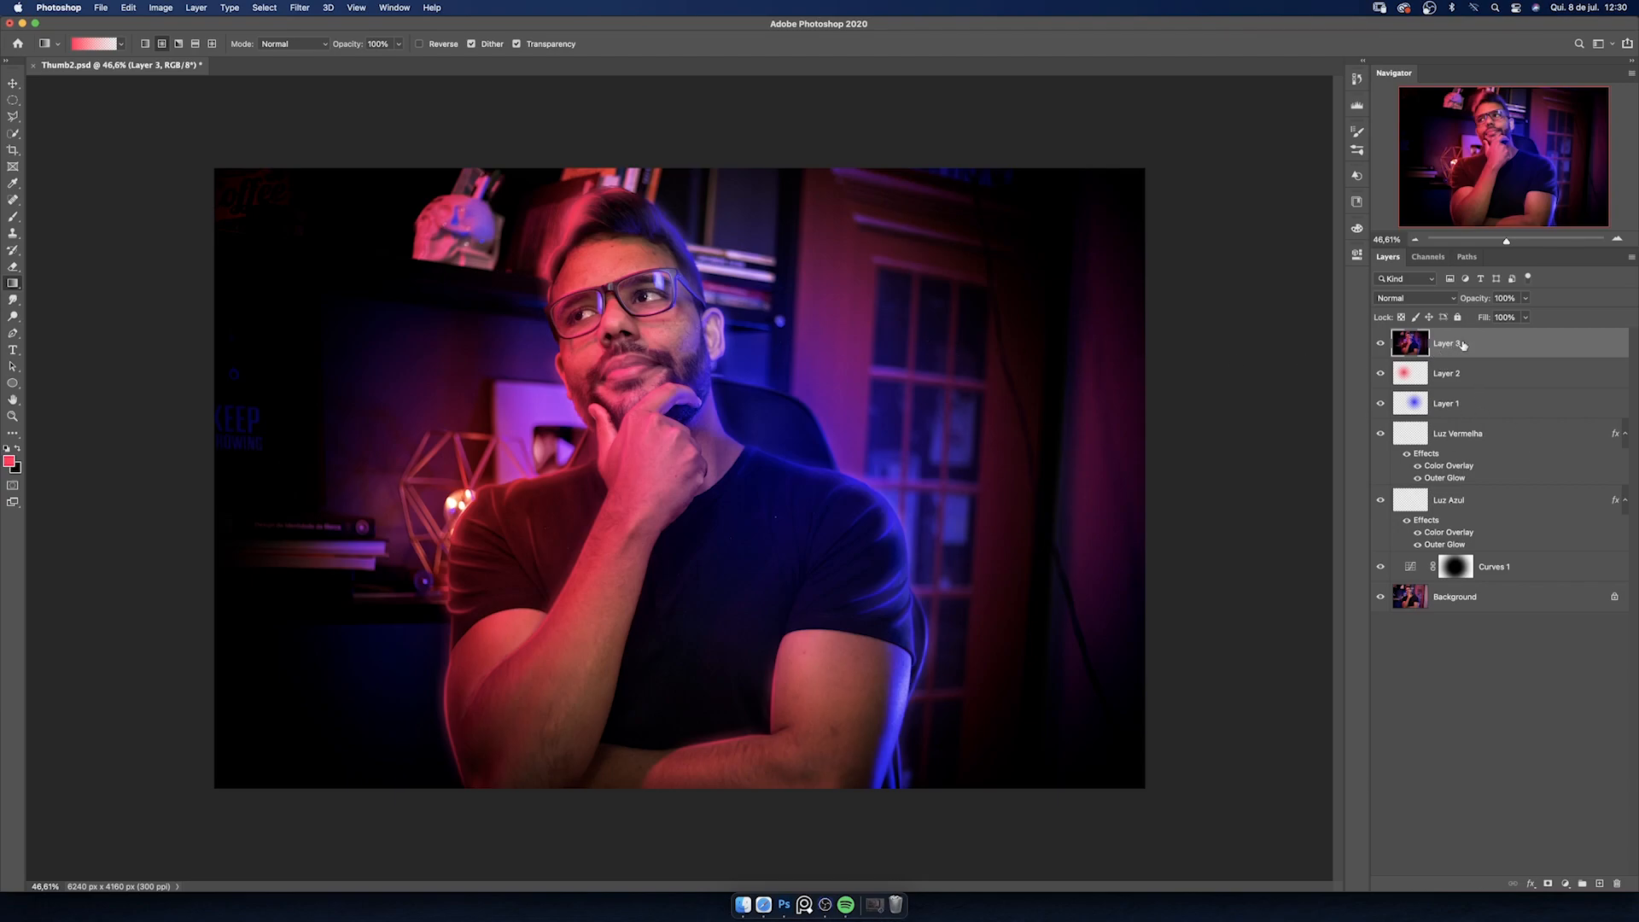
{"action": "left_click", "coordinate": [304, 12]}
{"action": "mouse_move", "coordinate": [363, 154]}
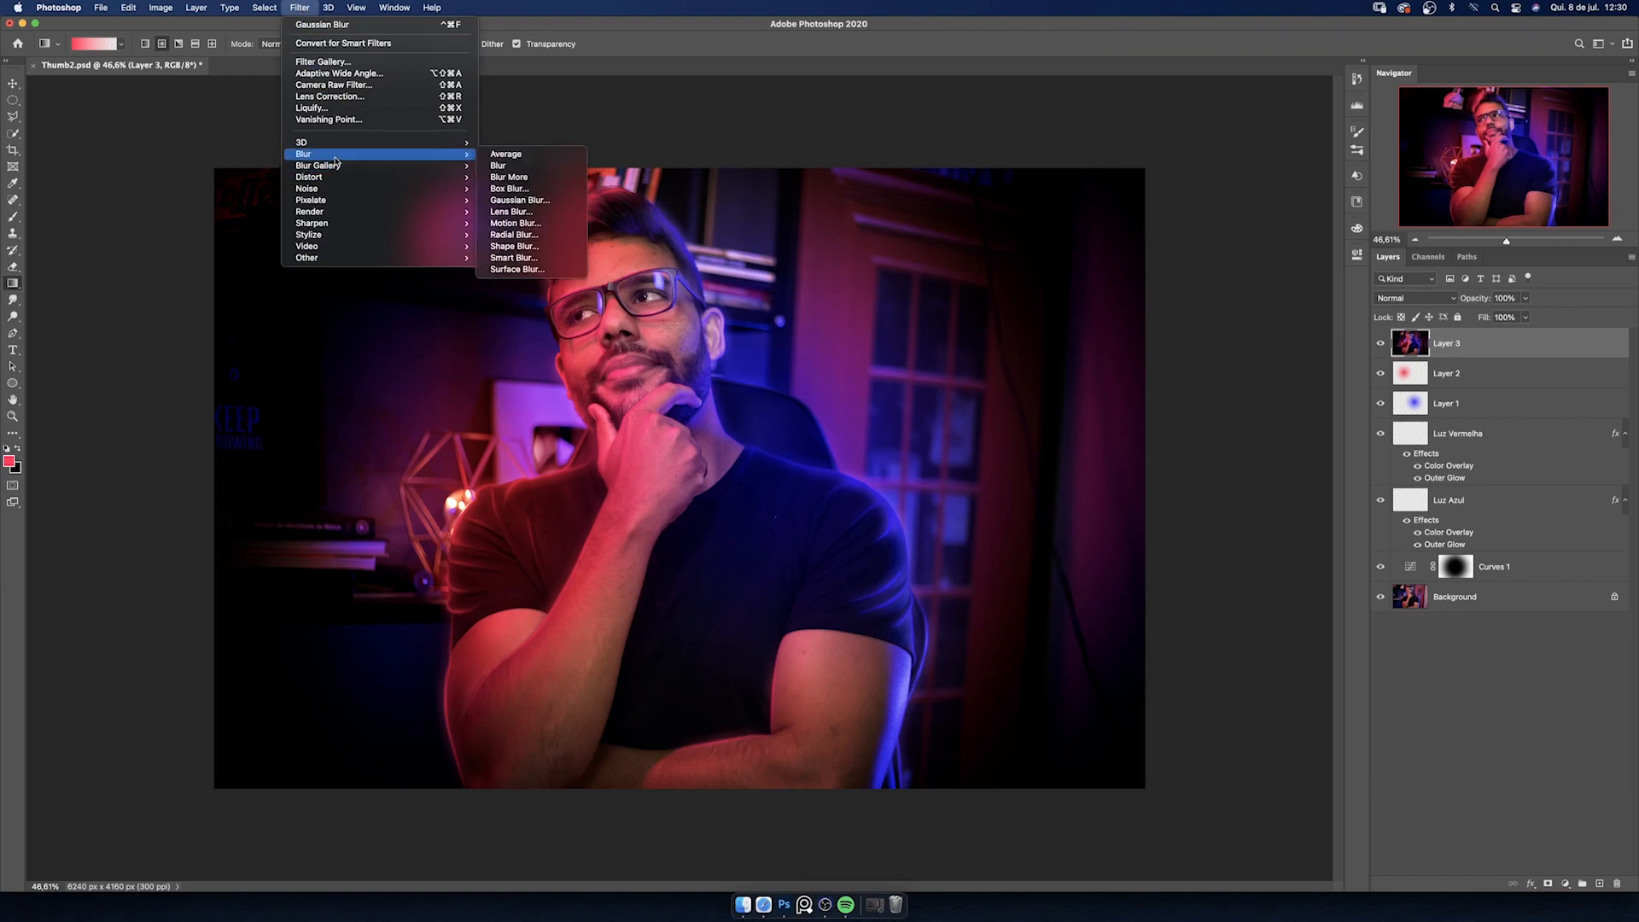
{"action": "left_click", "coordinate": [517, 200]}
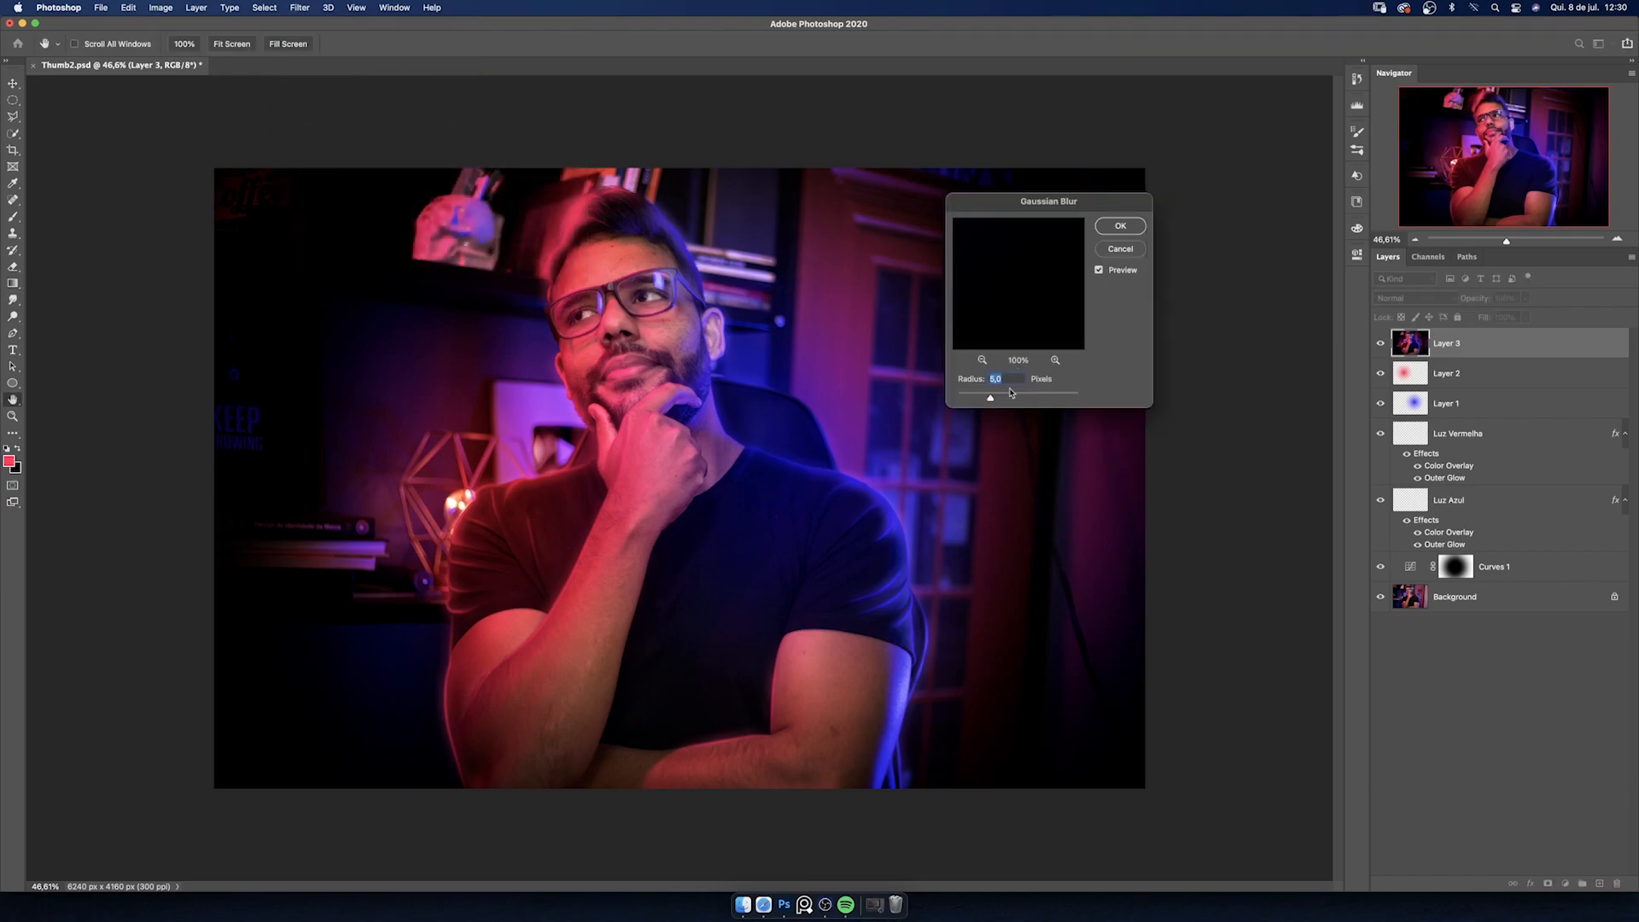
{"action": "left_click_drag", "start_coordinate": [1001, 397], "coordinate": [1014, 401]}
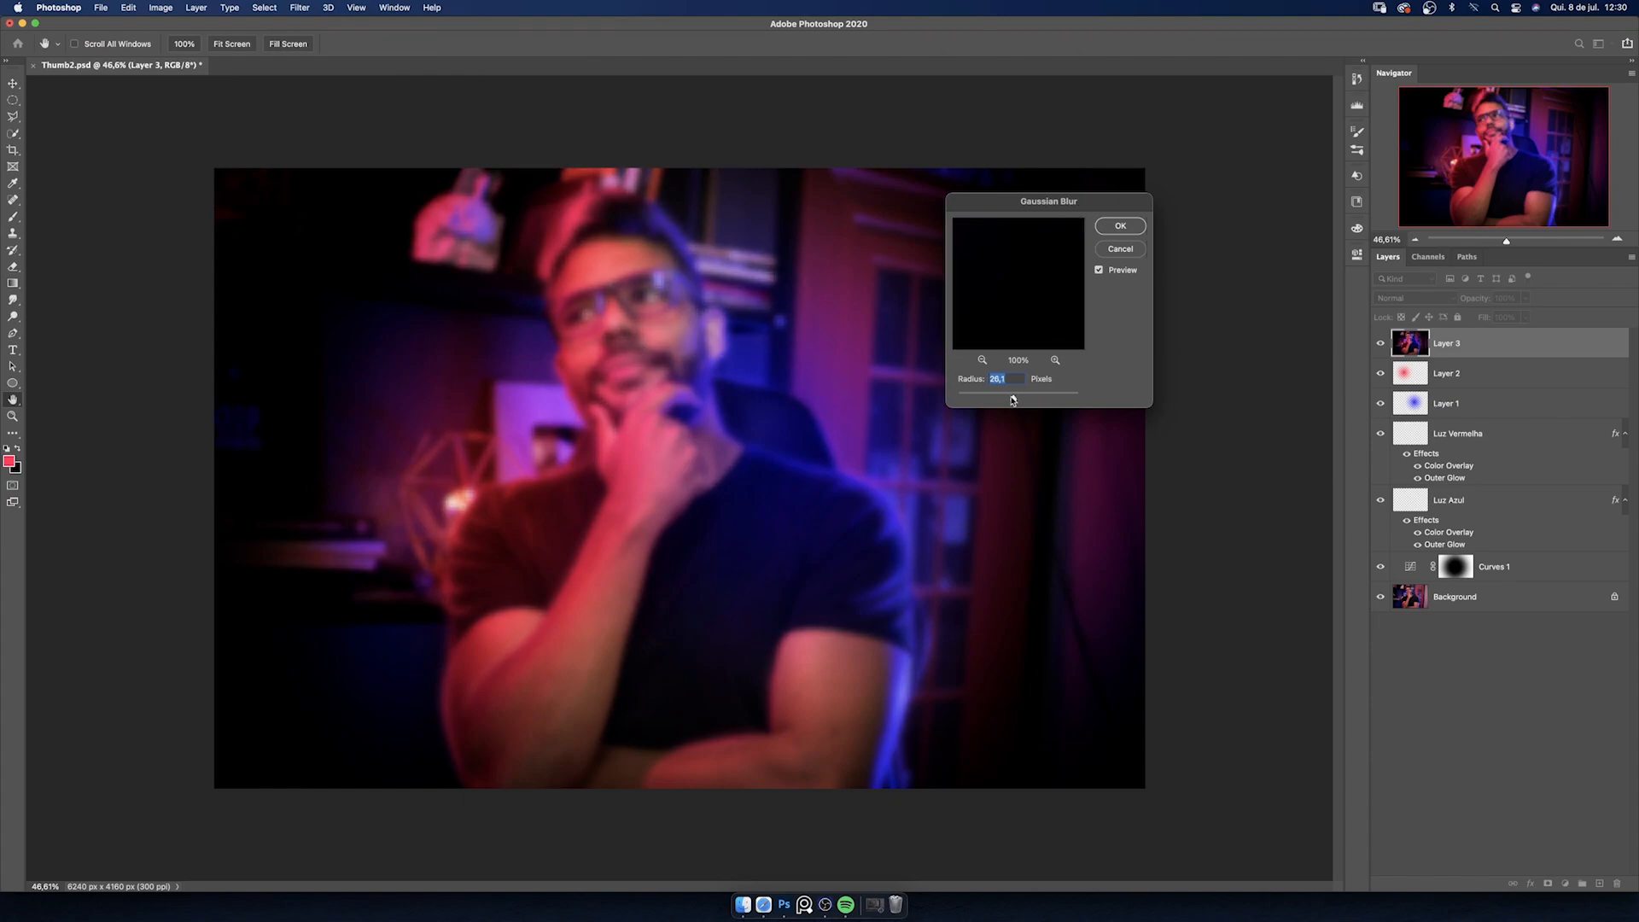
{"action": "type", "text": "30"}
{"action": "left_click", "coordinate": [1123, 226]}
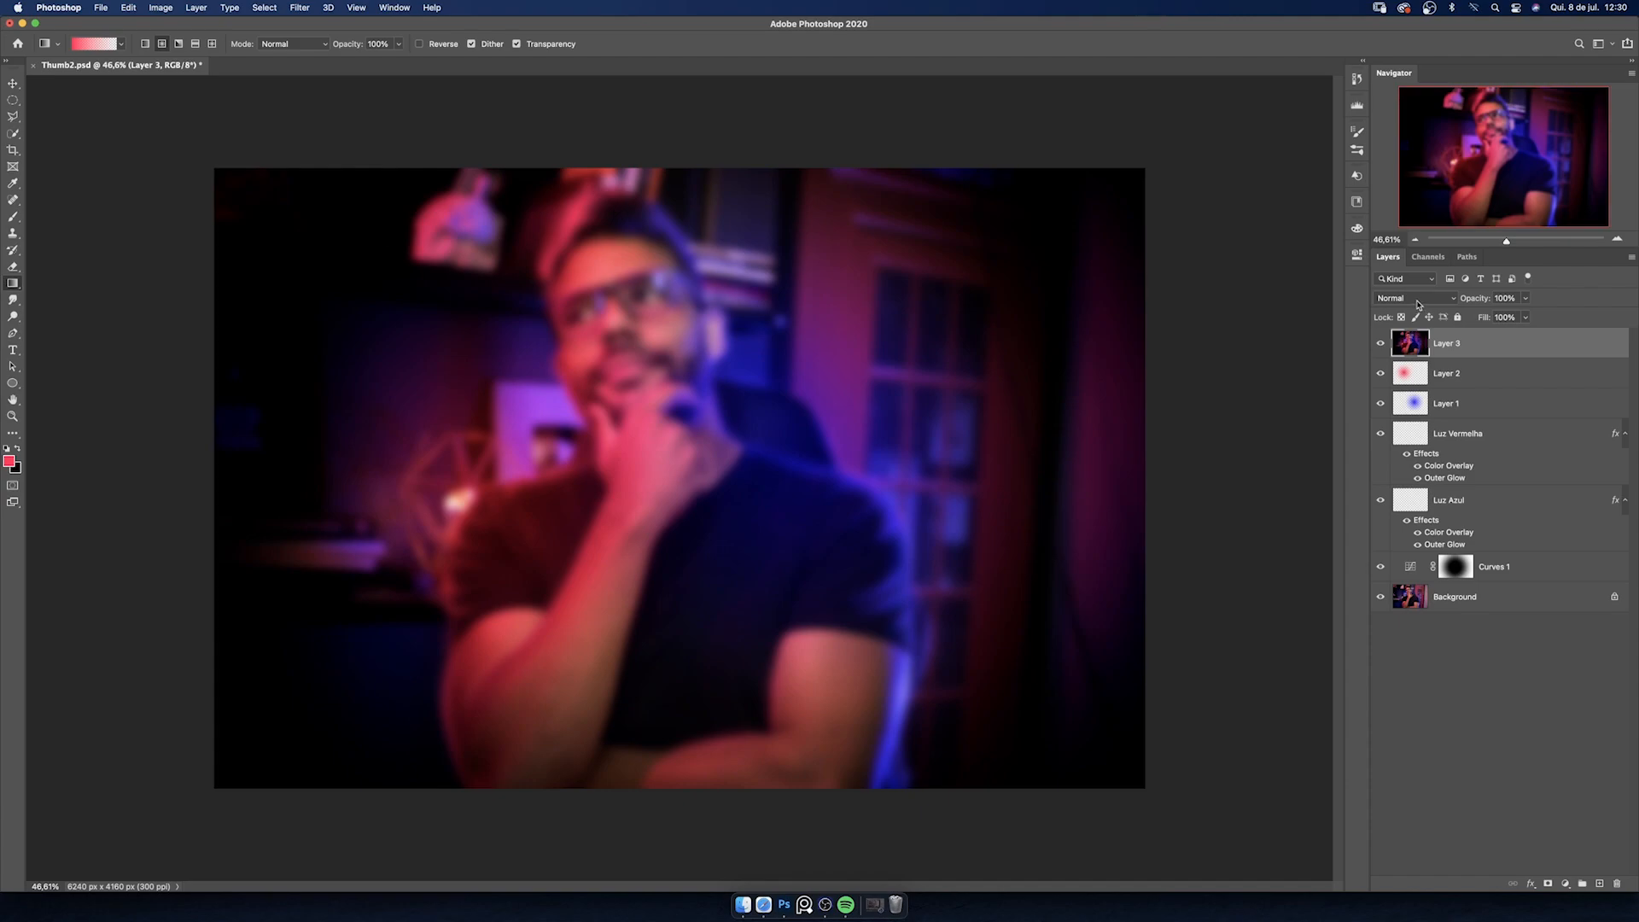
- Set the blurred Layer 3 to Screen blending and add a black mask that hides it
{"action": "left_click", "coordinate": [1414, 301]}
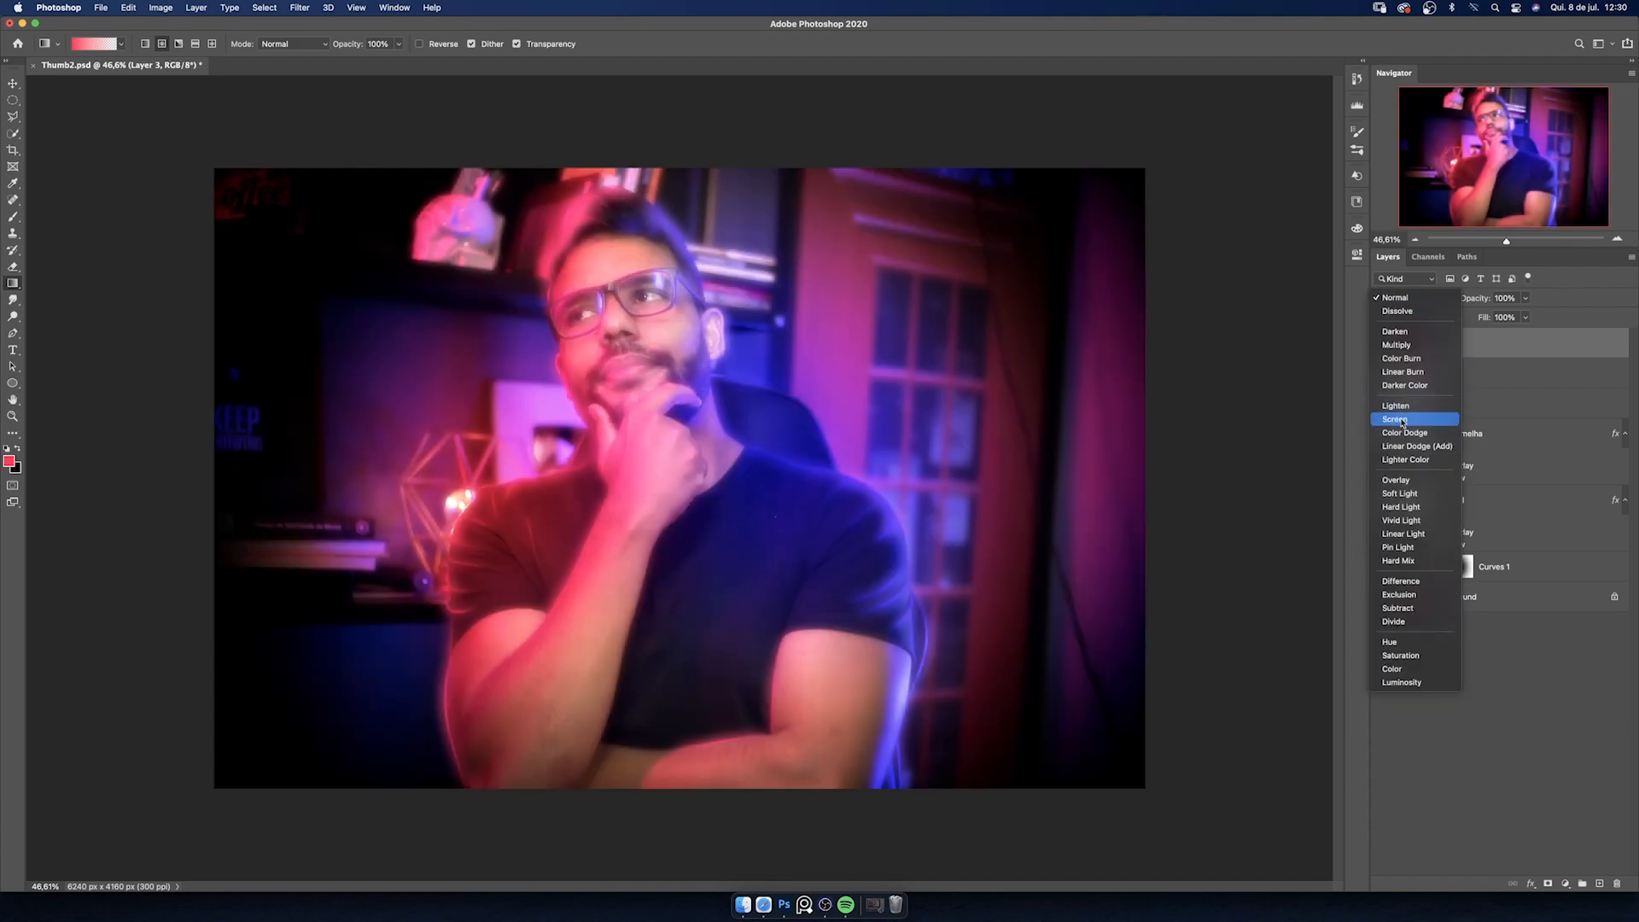
{"action": "left_click", "coordinate": [1401, 421]}
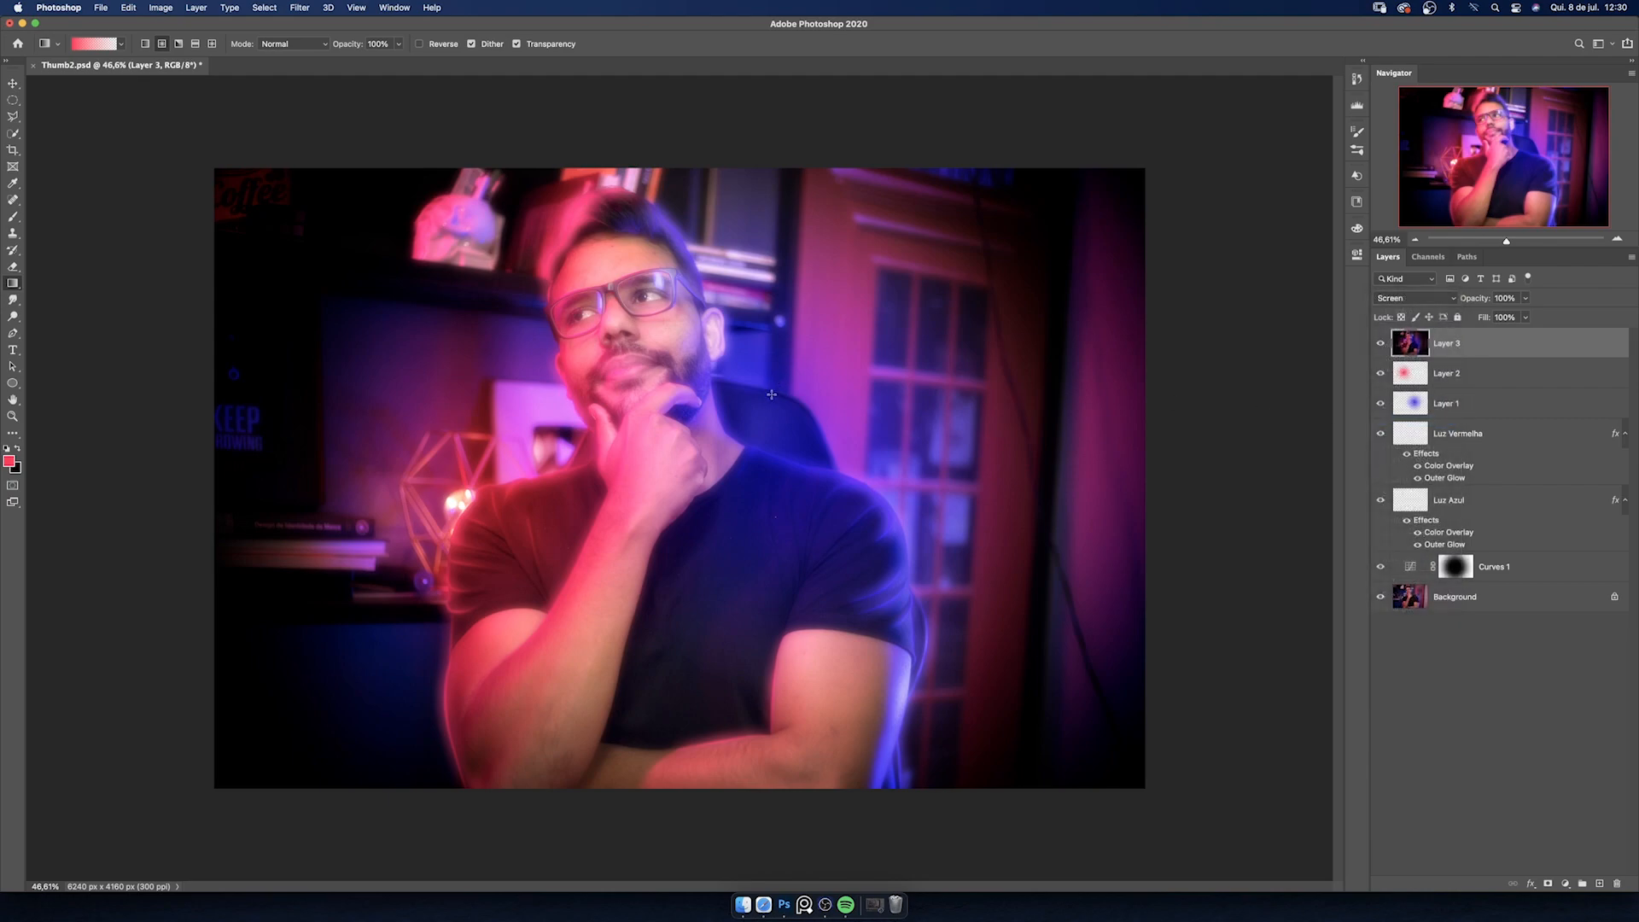
{"action": "key", "text": "z"}
{"action": "left_click_drag", "start_coordinate": [766, 419], "coordinate": [772, 419]}
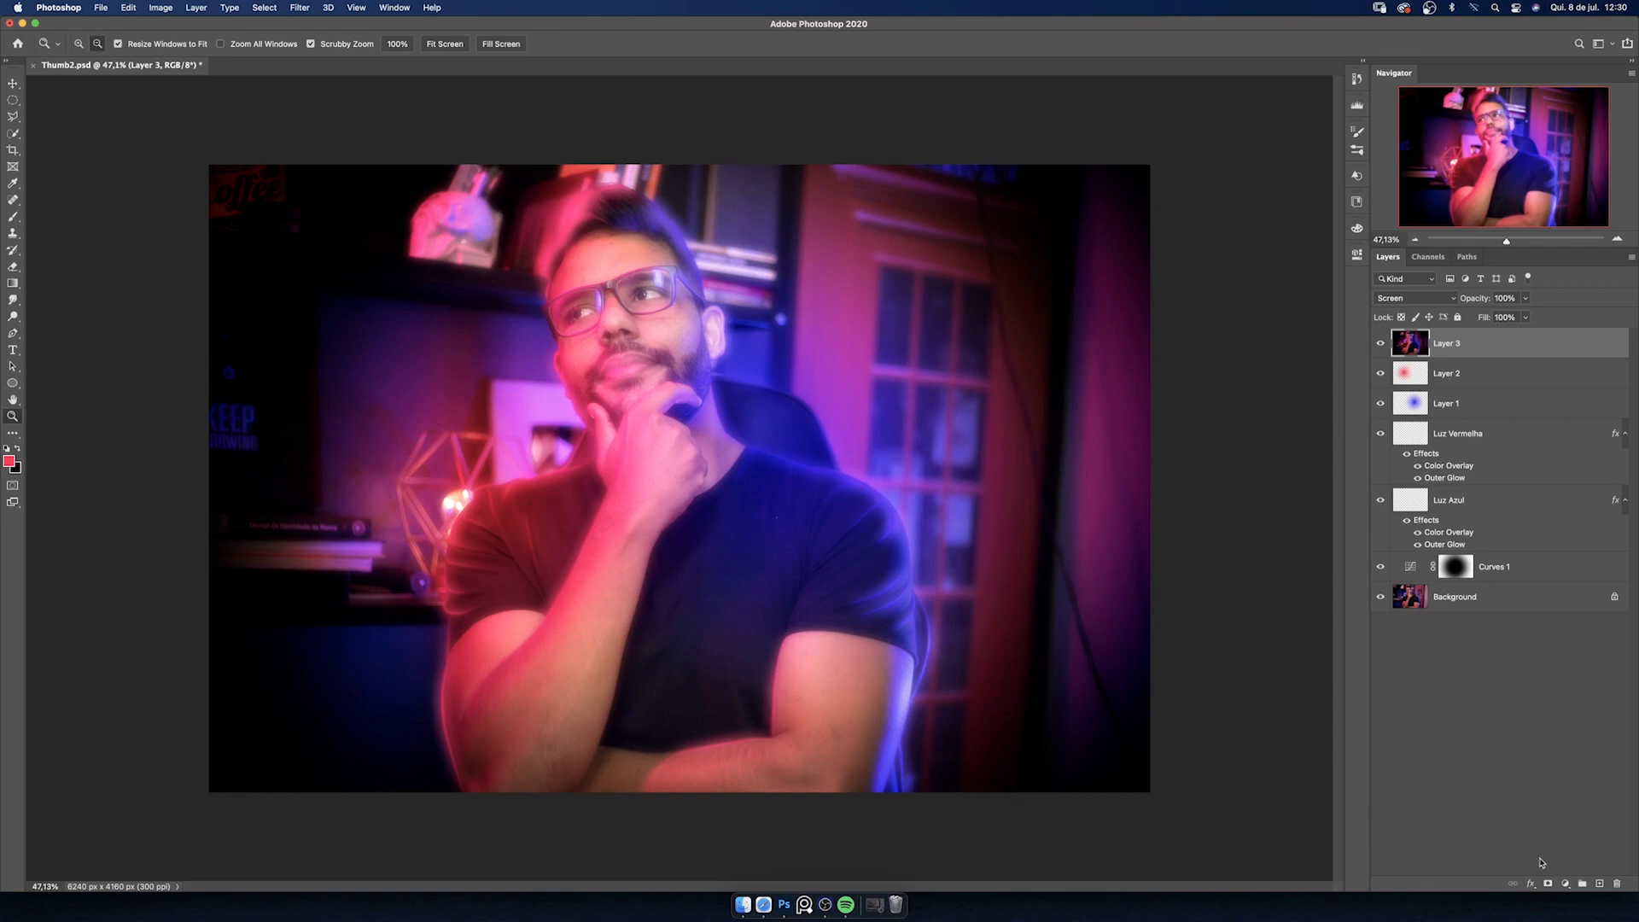
{"action": "left_click", "coordinate": [1548, 884], "text": "alt"}
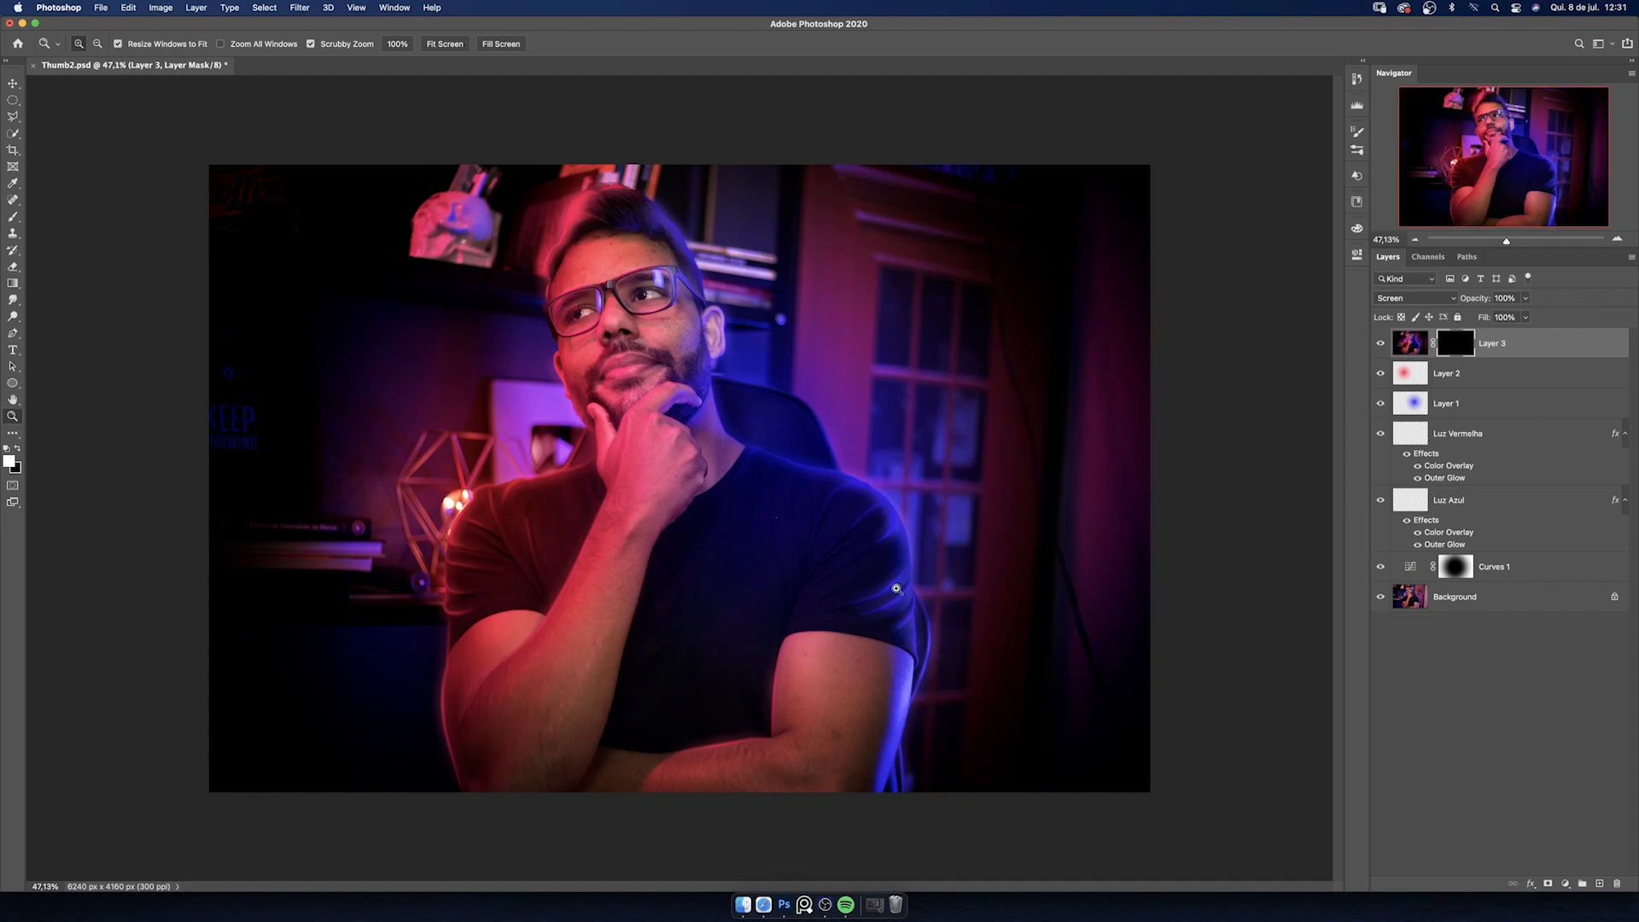
- Reveal the blurred glow around the blue-lit shoulder by drawing white Foreground to Transparent radial gradients on Layer 3's mask
{"action": "key", "text": "g"}
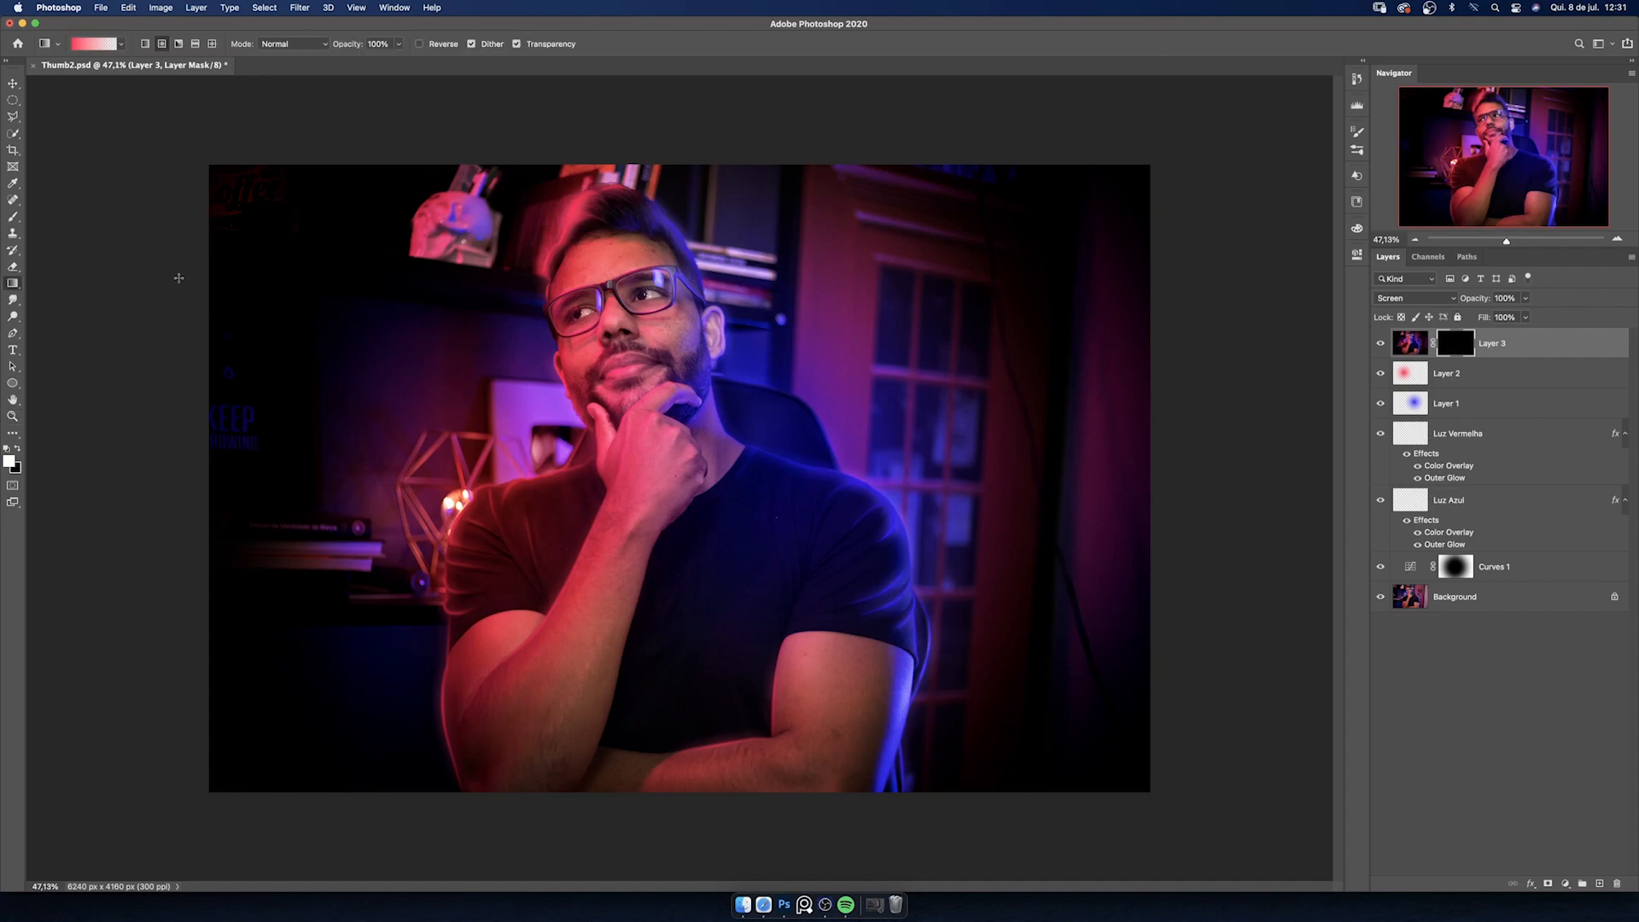
{"action": "left_click", "coordinate": [94, 43]}
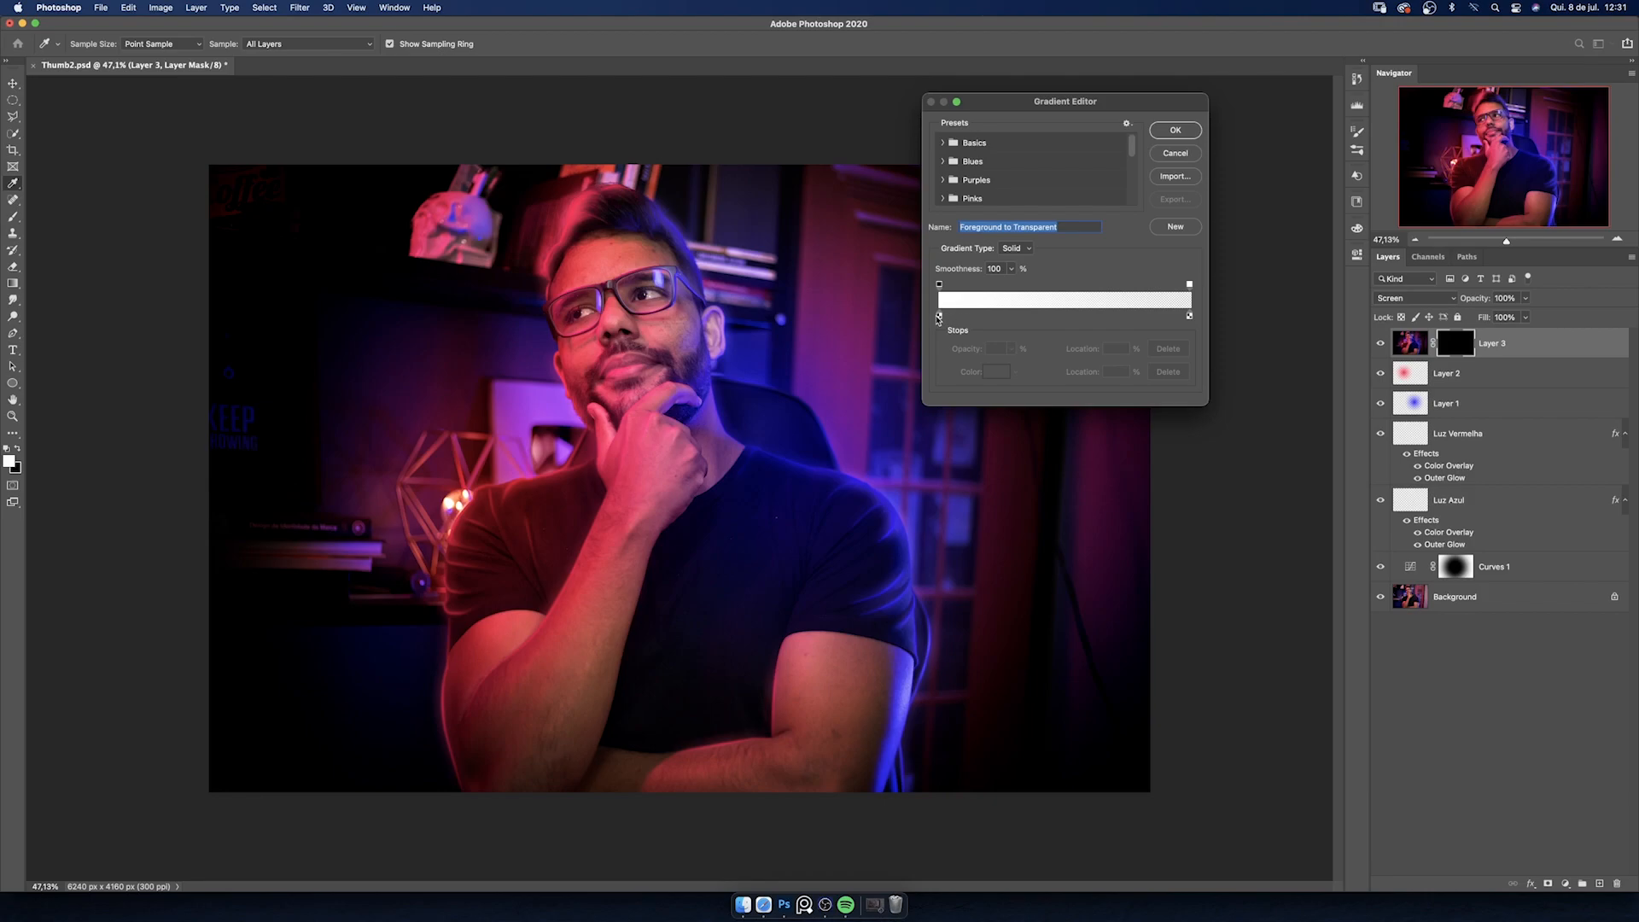
{"action": "left_click", "coordinate": [943, 143]}
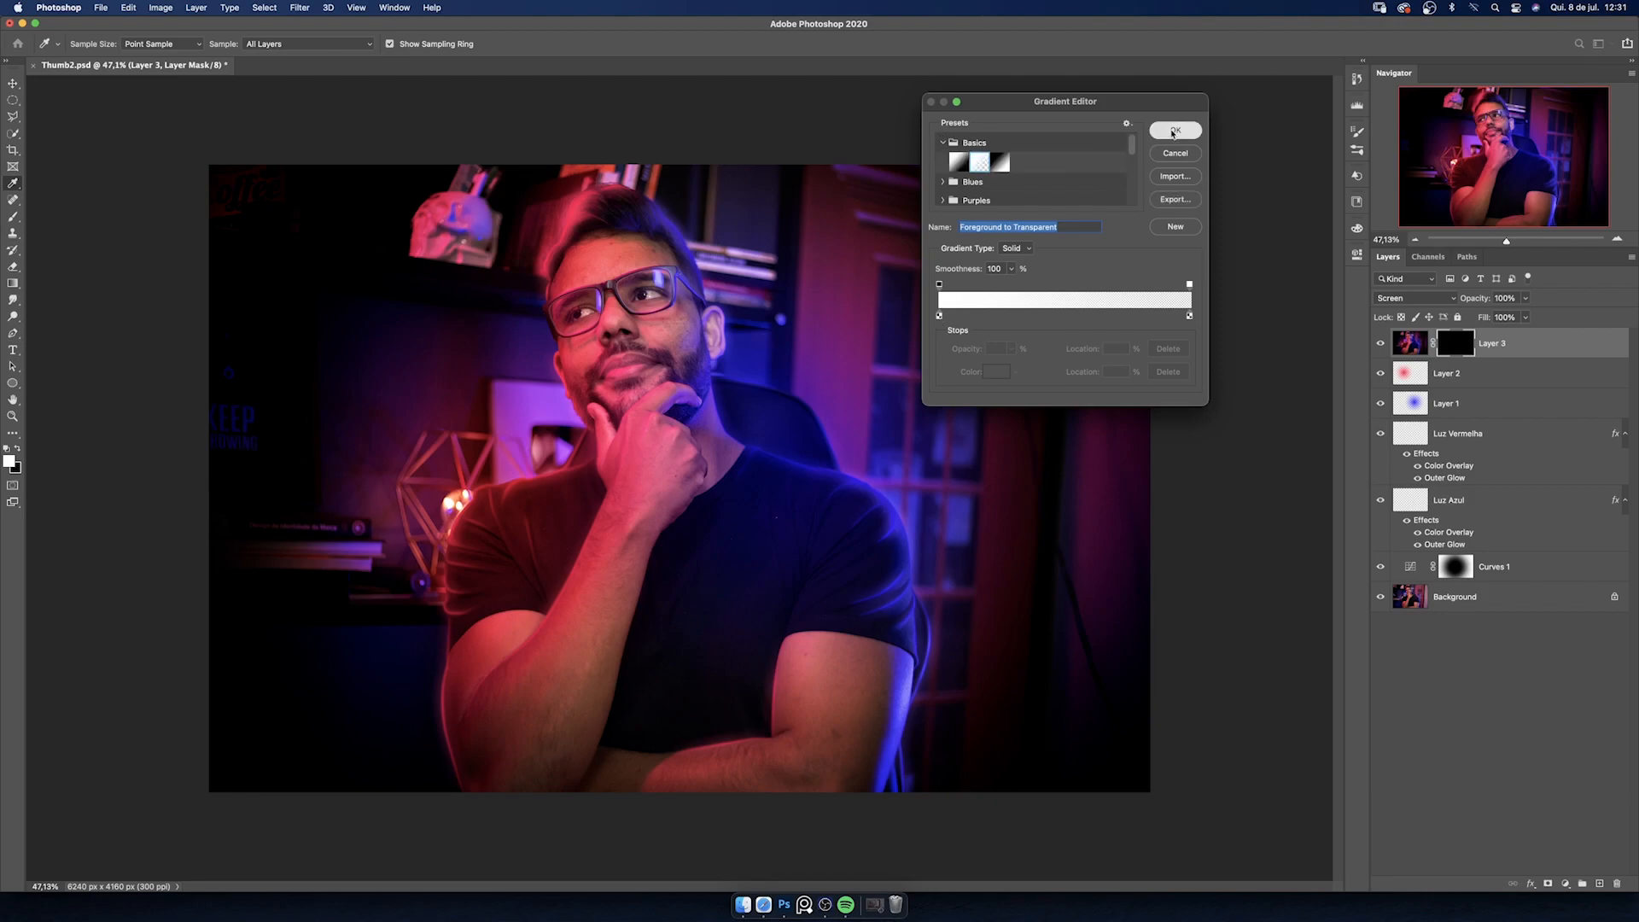
{"action": "left_click", "coordinate": [1173, 131]}
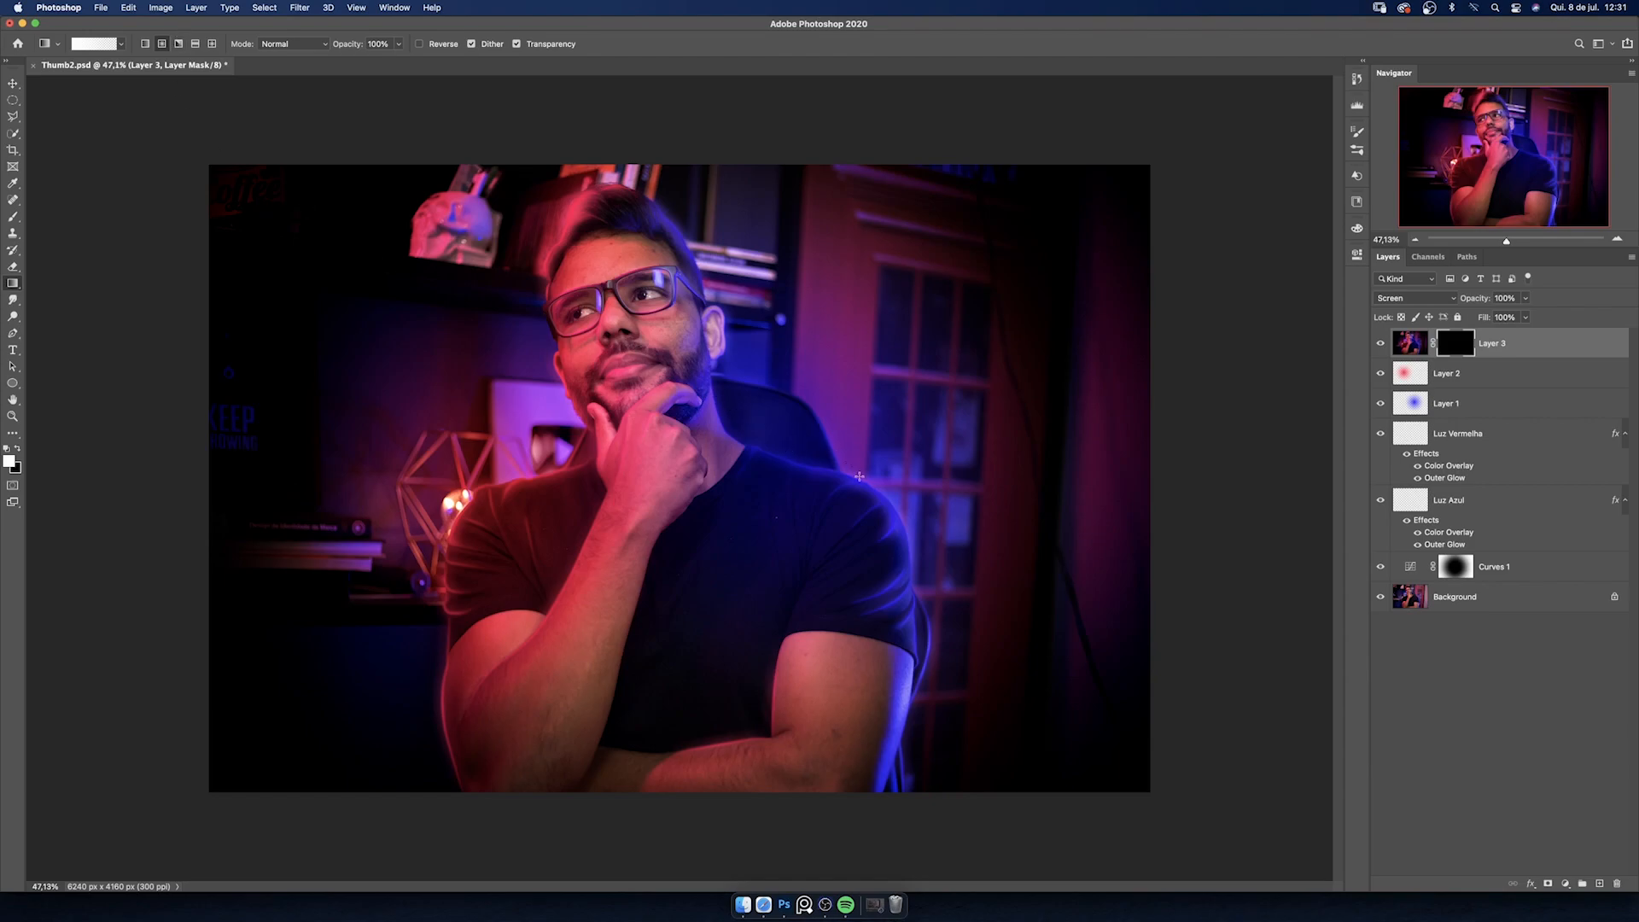
{"action": "left_click_drag", "start_coordinate": [859, 476], "coordinate": [953, 365]}
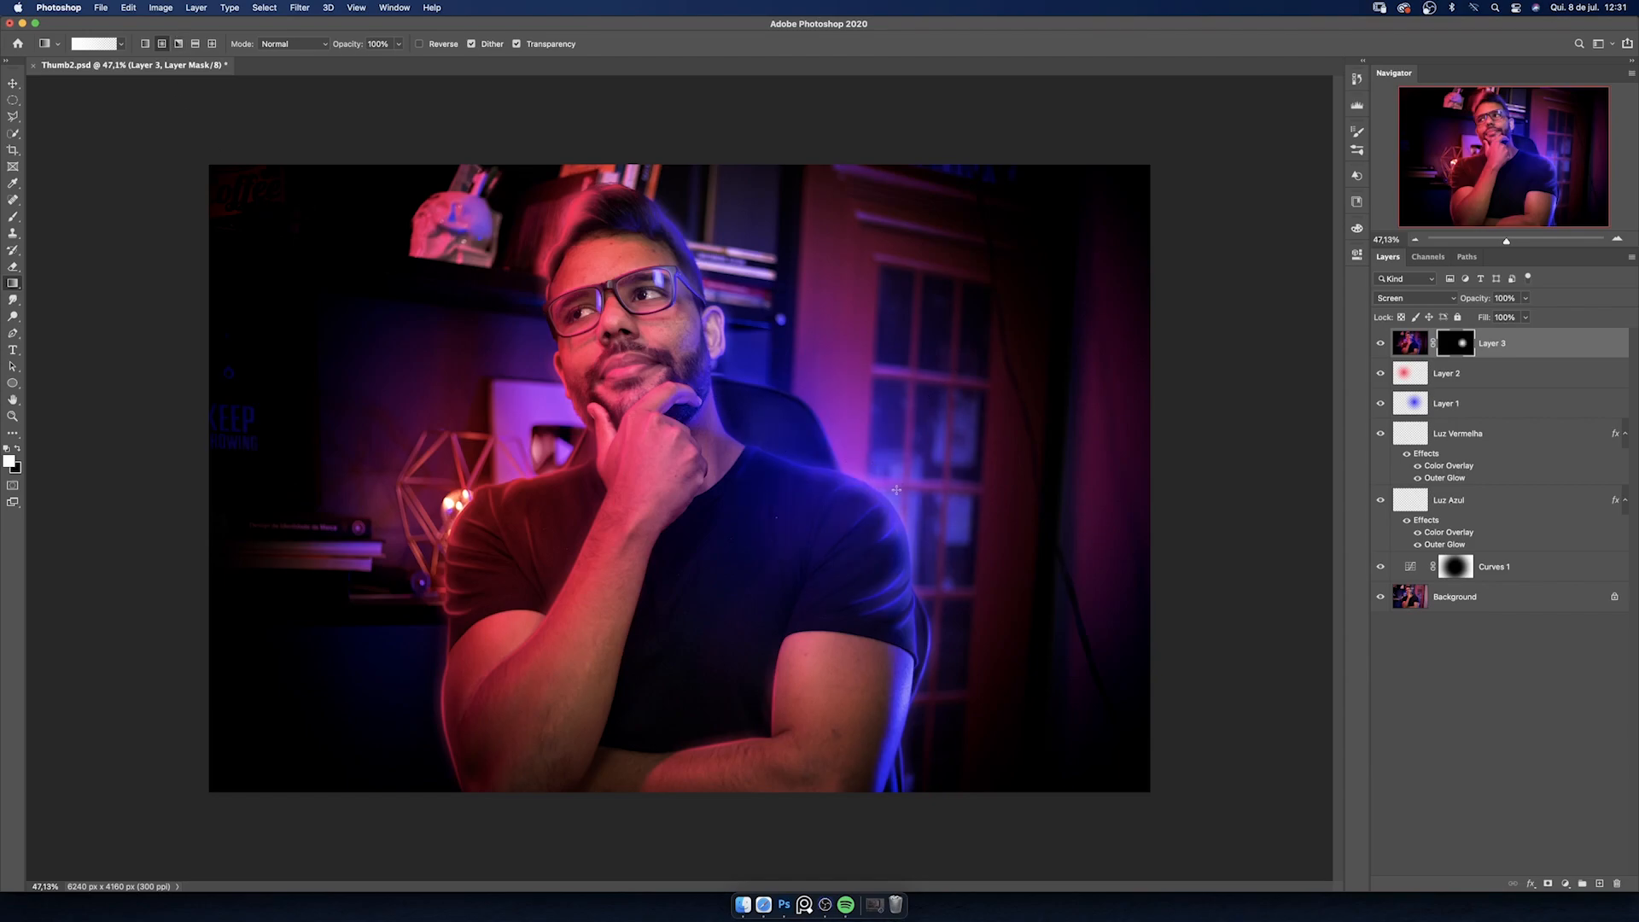
{"action": "left_click_drag", "start_coordinate": [872, 488], "coordinate": [891, 466]}
- Try to reveal the glow at full gradient opacity around the hair and the blue-lit arm
{"action": "key", "text": "z"}
{"action": "mouse_move", "coordinate": [673, 271]}
{"action": "left_mouse_down"}
{"action": "mouse_move", "coordinate": [685, 278]}
{"action": "mouse_move", "coordinate": [679, 245]}
{"action": "left_mouse_up"}
{"action": "key", "text": "g"}
{"action": "scroll", "coordinate": [643, 279], "scroll_direction": "up", "scroll_amount": 3}
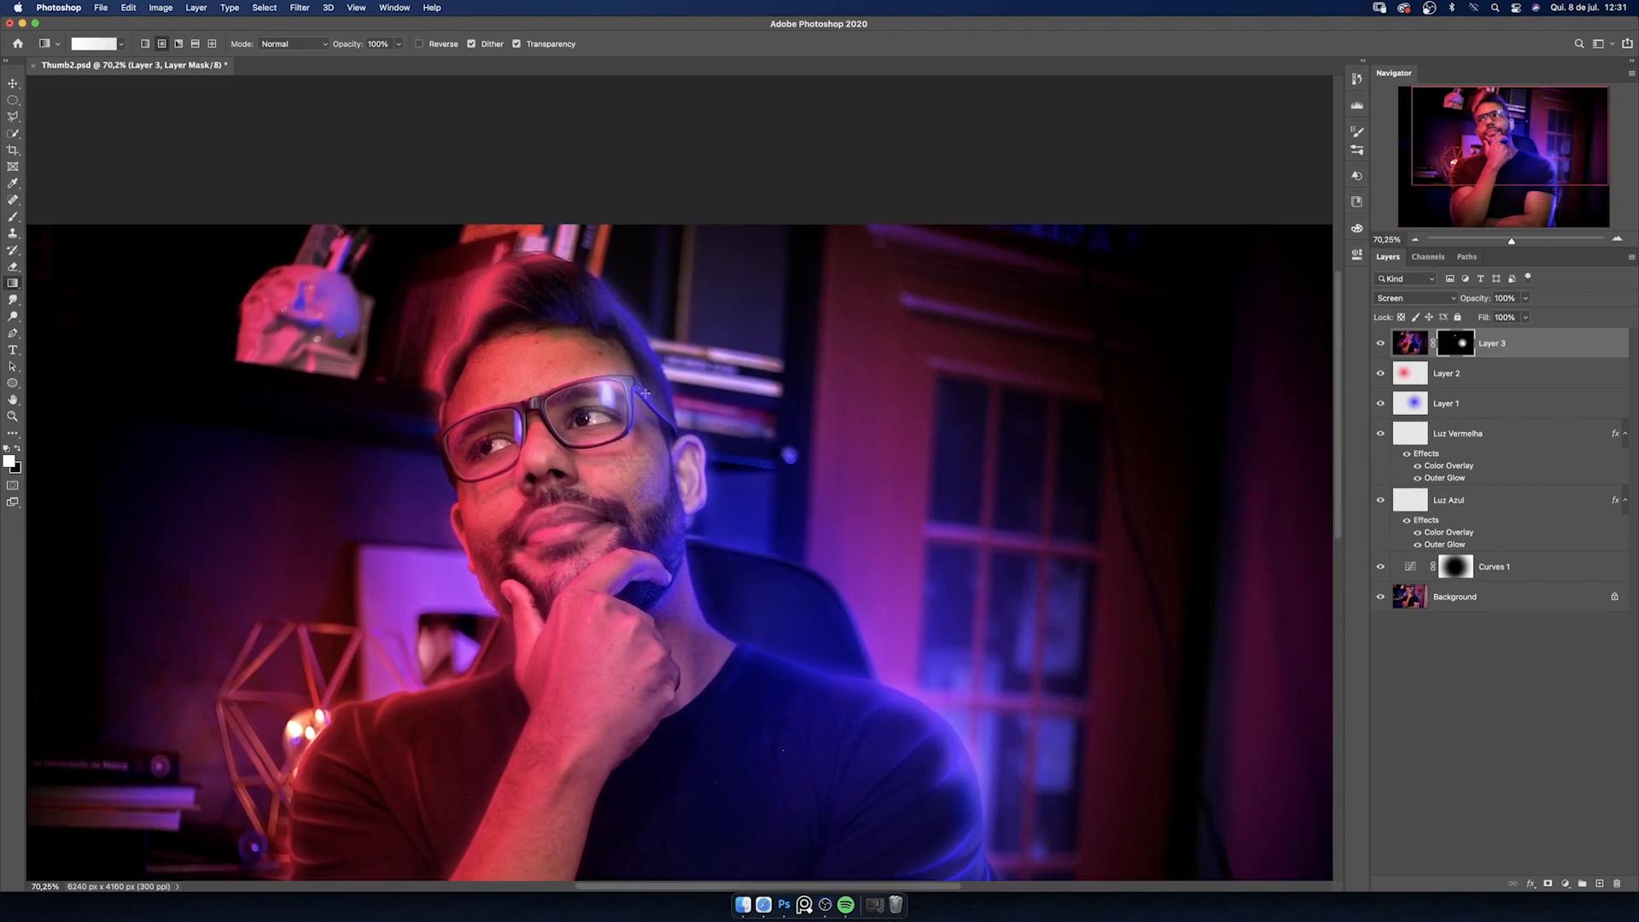
{"action": "left_click_drag", "start_coordinate": [608, 300], "coordinate": [647, 221]}
{"action": "key", "text": "super+z"}
{"action": "left_click_drag", "start_coordinate": [744, 614], "coordinate": [688, 310]}
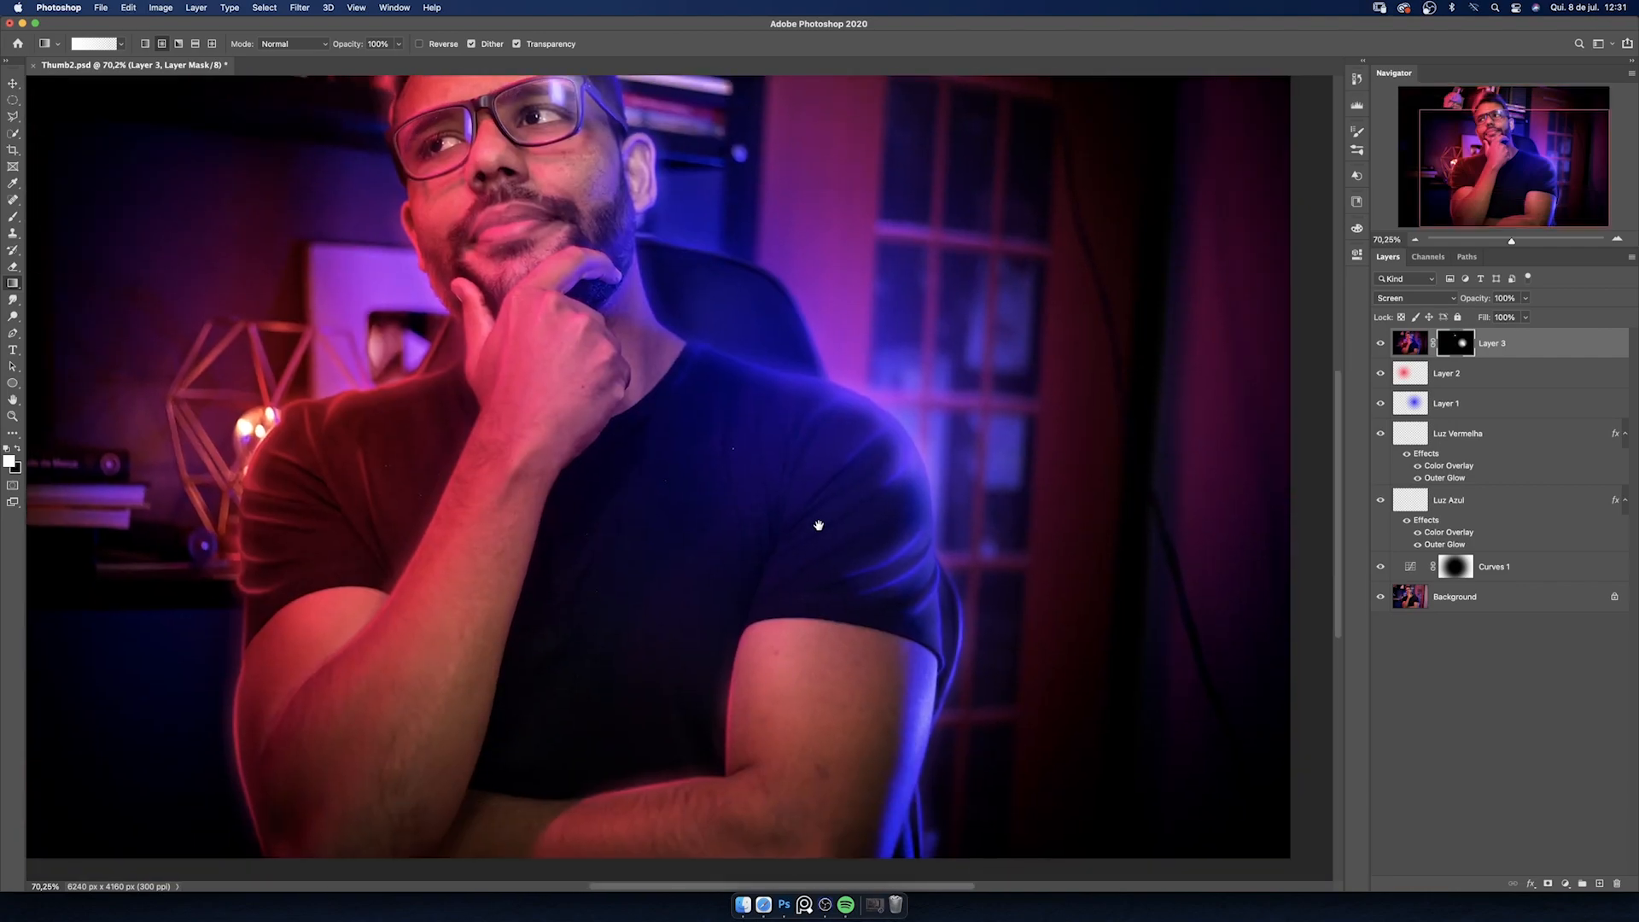
{"action": "left_click_drag", "start_coordinate": [923, 699], "coordinate": [1013, 728]}
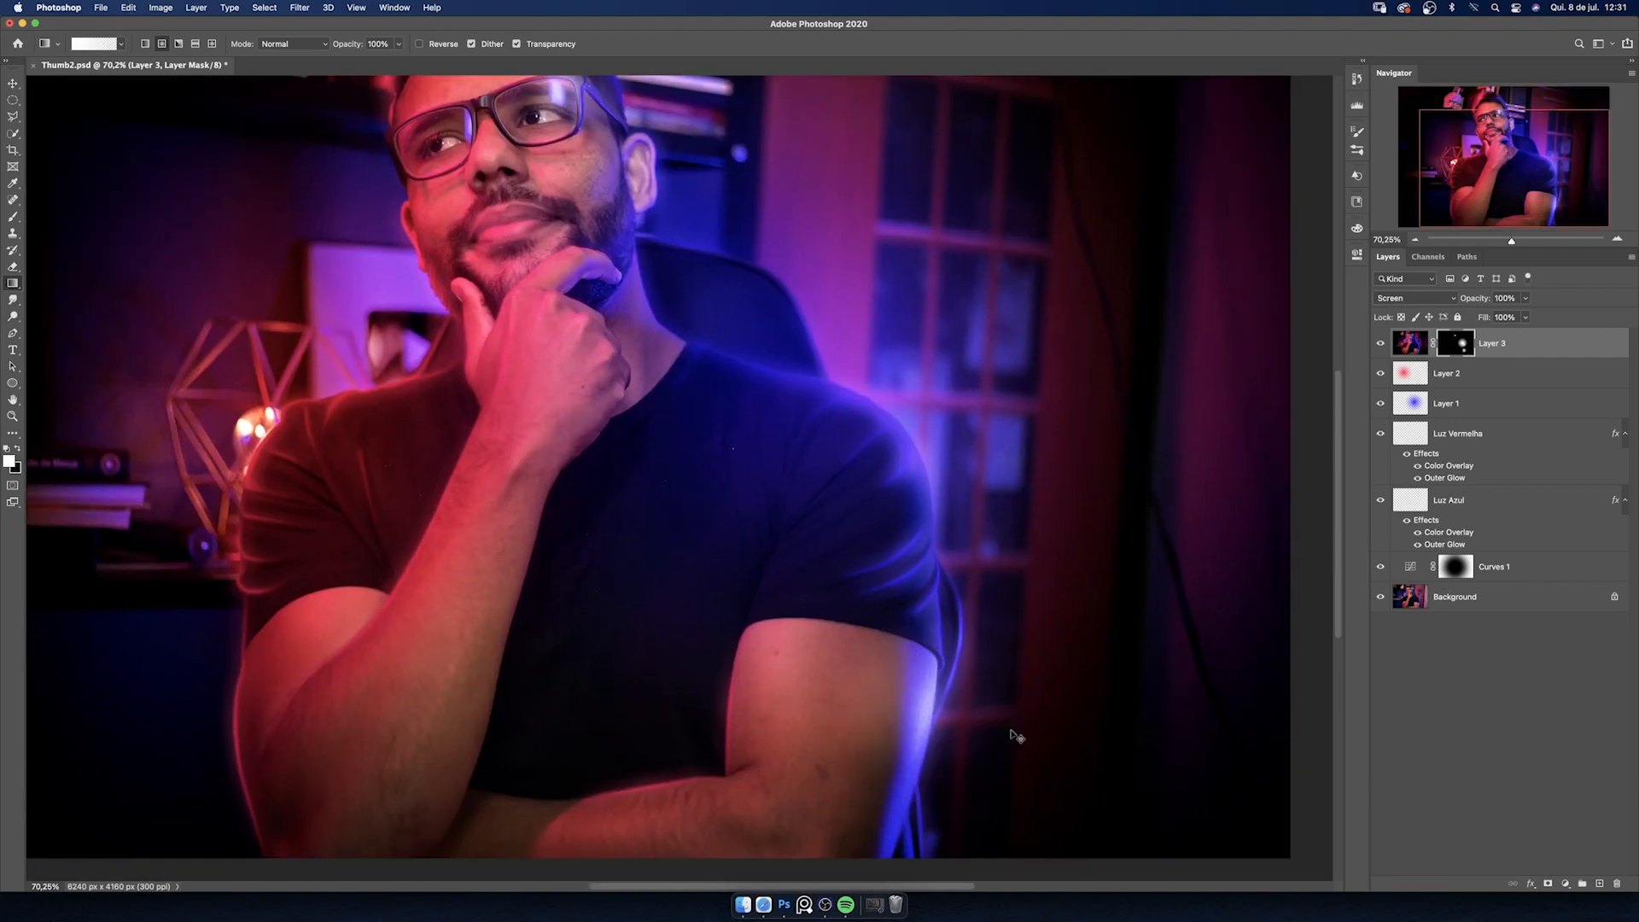
{"action": "key", "text": "super+z"}
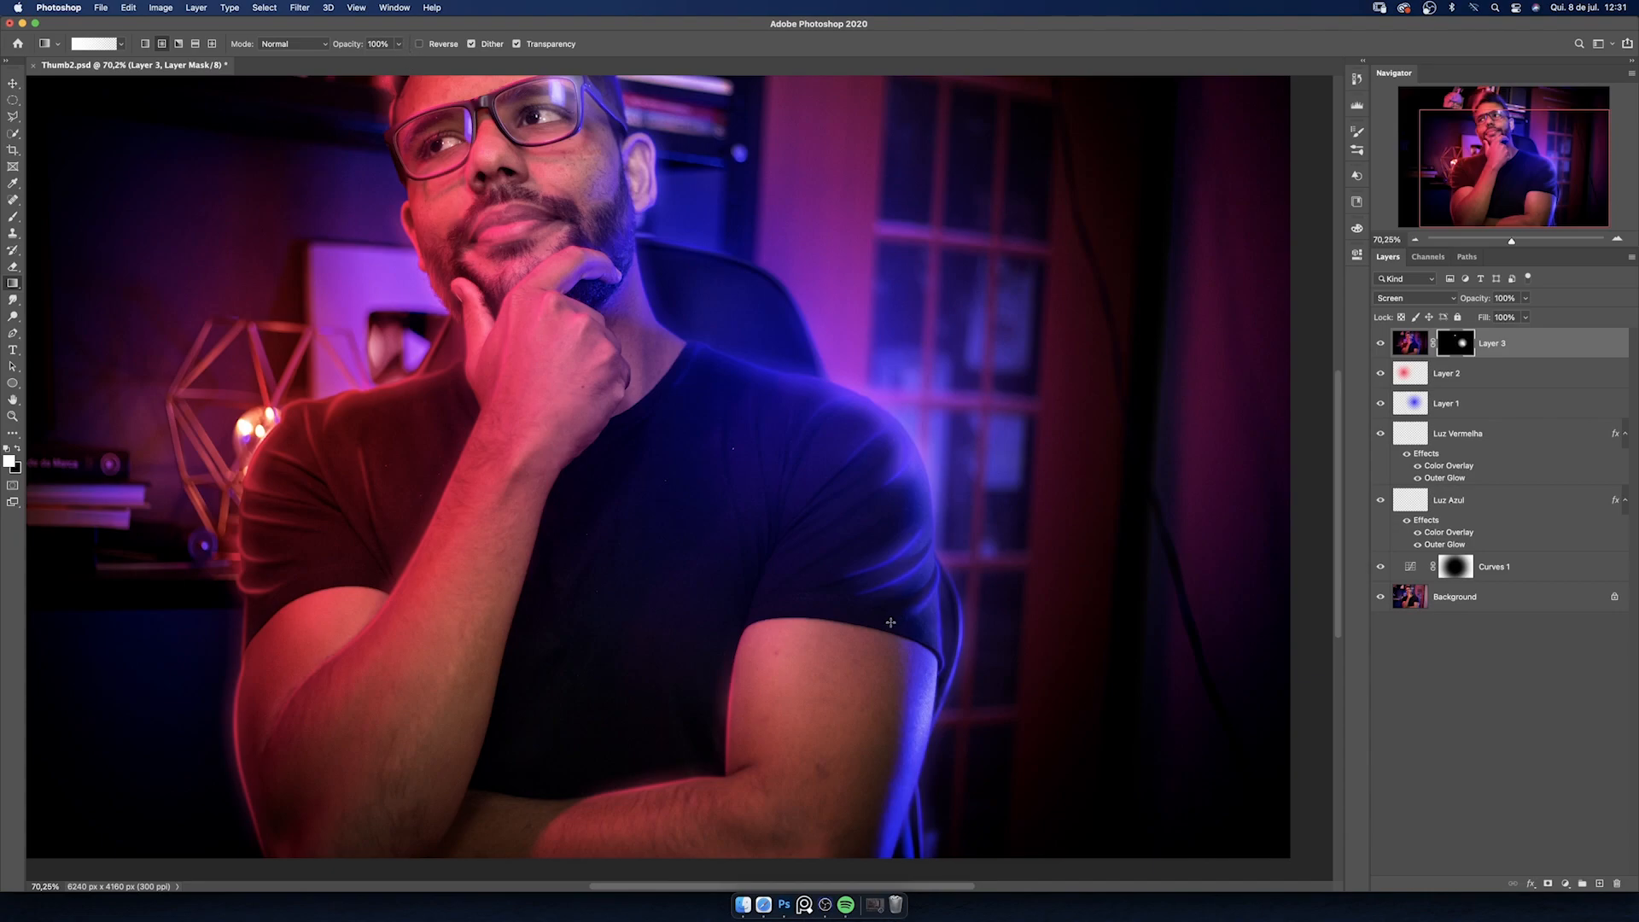
- Set the gradient opacity to 50% and reveal a softer glow on Layer 3's mask along the blue-lit arm
{"action": "key", "text": "5"}
{"action": "left_click_drag", "start_coordinate": [955, 625], "coordinate": [1152, 636]}
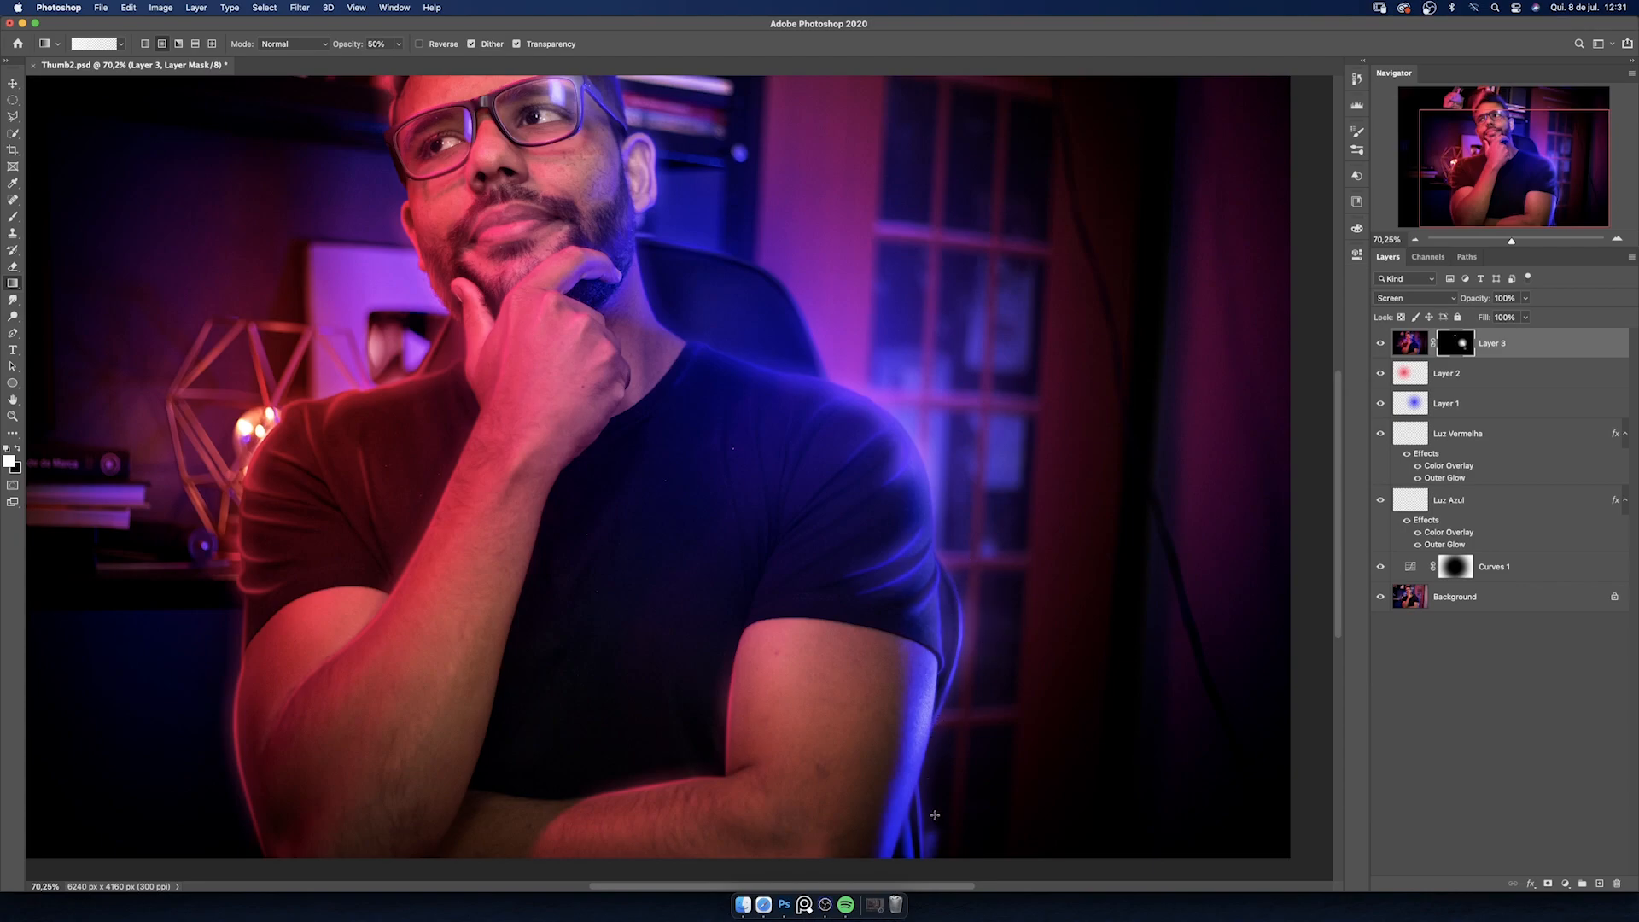
{"action": "left_click_drag", "start_coordinate": [899, 769], "coordinate": [1046, 917]}
- Reveal the glow on Layer 3's mask around the red-lit shoulder and the geometric lamp with a radial gradient
{"action": "left_click_drag", "start_coordinate": [559, 563], "coordinate": [654, 577]}
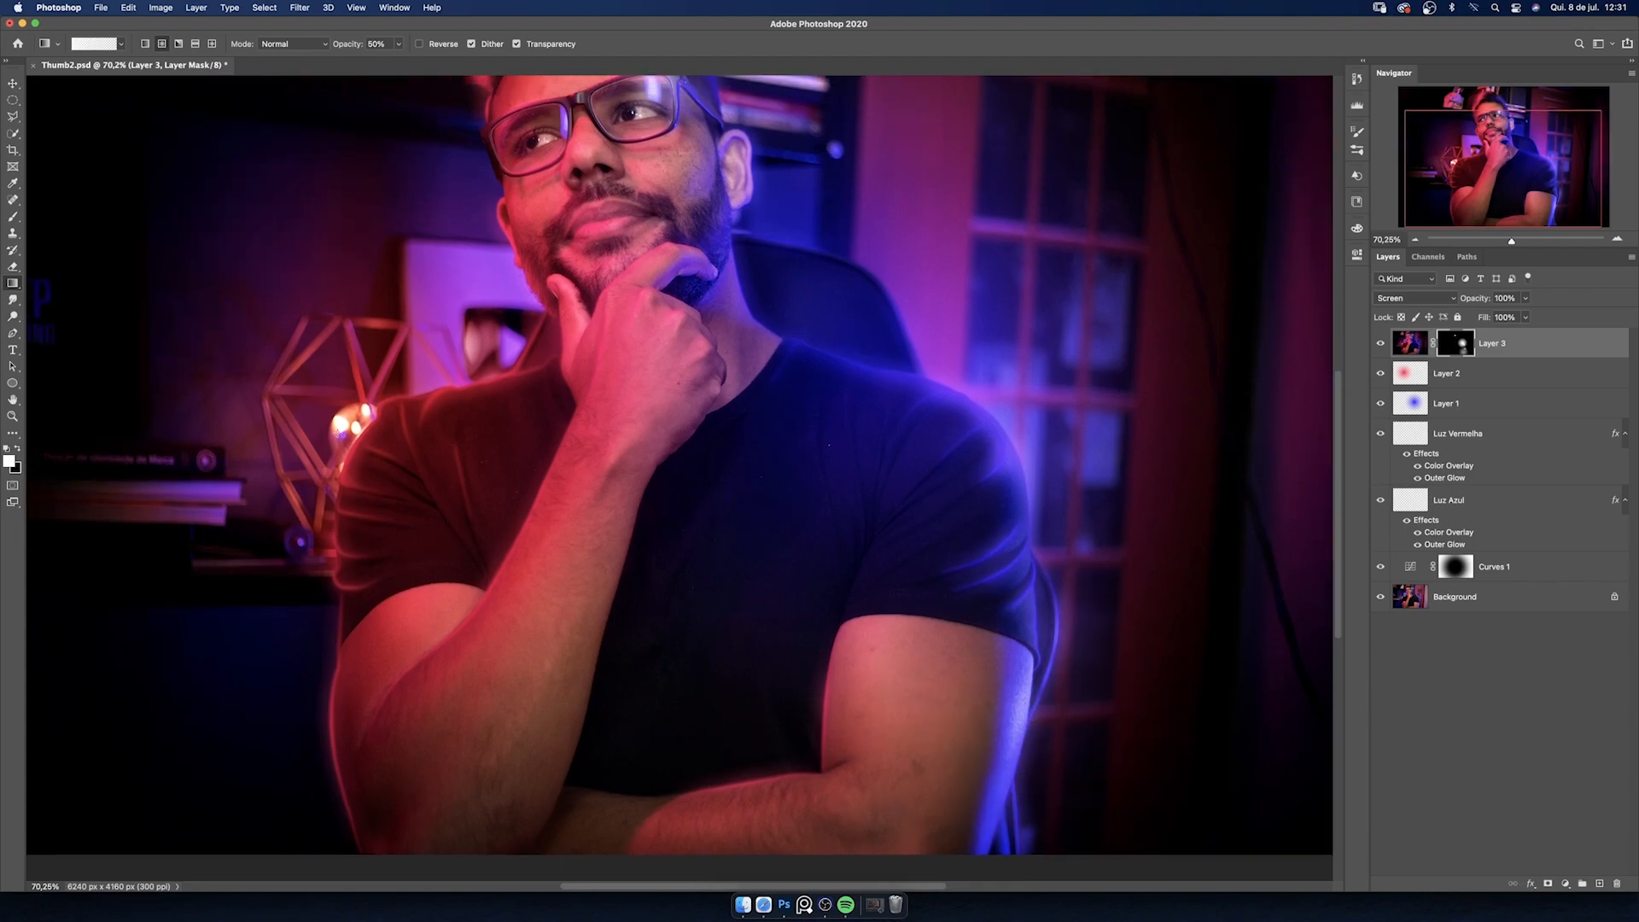
{"action": "left_click_drag", "start_coordinate": [347, 426], "coordinate": [270, 283]}
{"action": "key", "text": "3"}
{"action": "left_click_drag", "start_coordinate": [393, 357], "coordinate": [465, 523]}
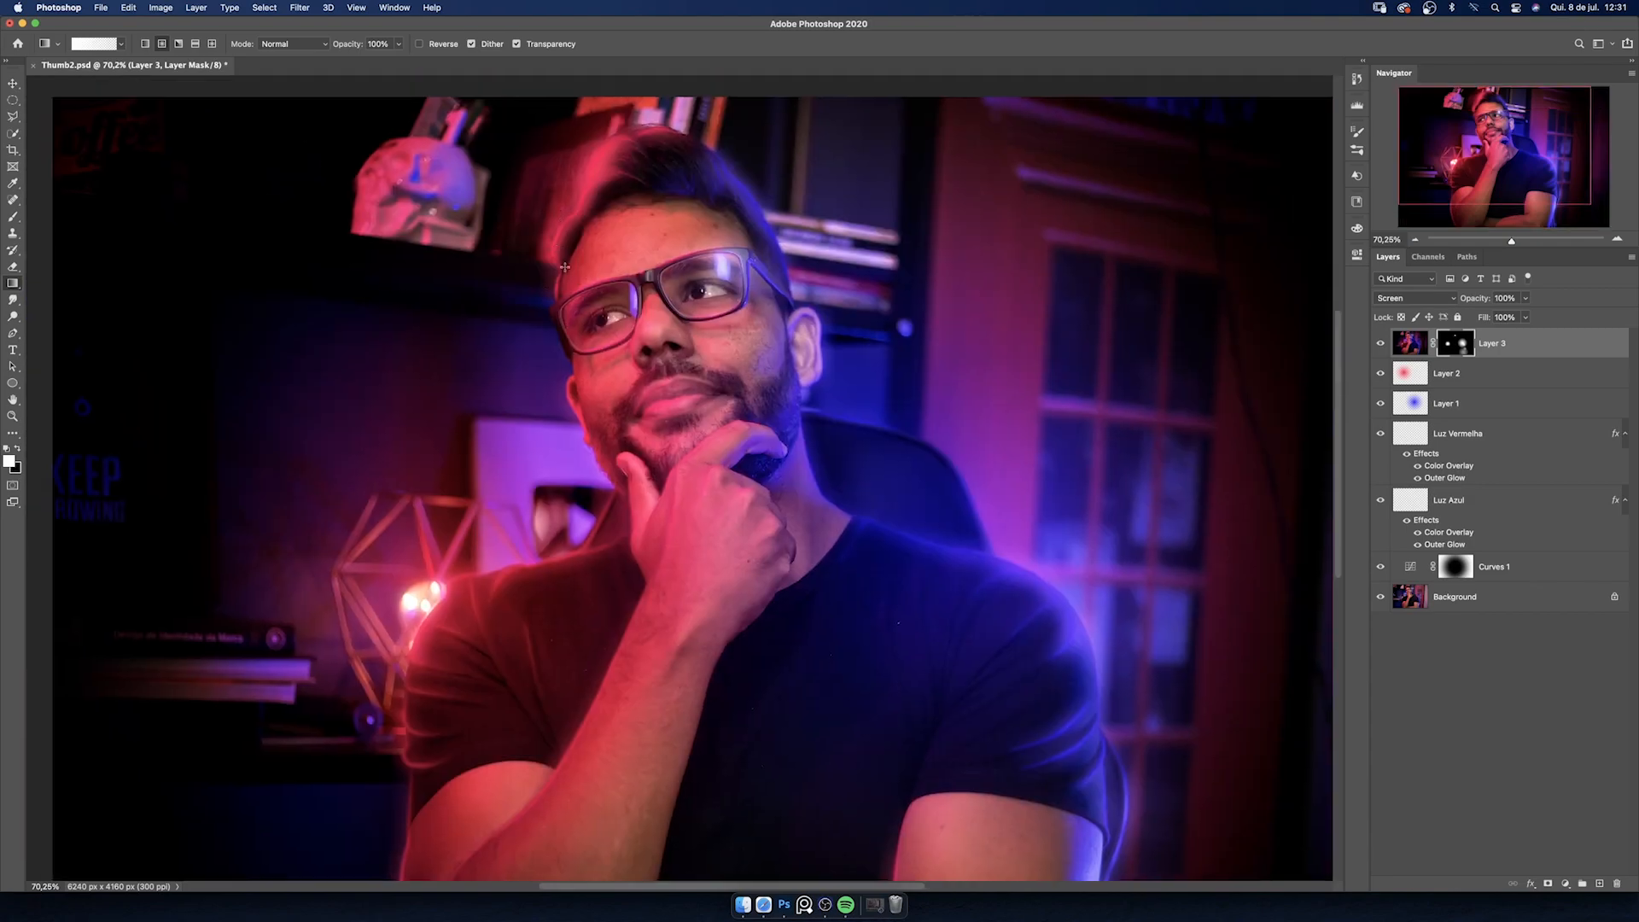
- Try out radial gradients on Layer 3's mask to reveal the glow over the head and hair
{"action": "left_click_drag", "start_coordinate": [534, 217], "coordinate": [628, 380]}
{"action": "left_click_drag", "start_coordinate": [483, 350], "coordinate": [559, 400]}
{"action": "key", "text": "super+z"}
{"action": "left_click_drag", "start_coordinate": [740, 292], "coordinate": [730, 197]}
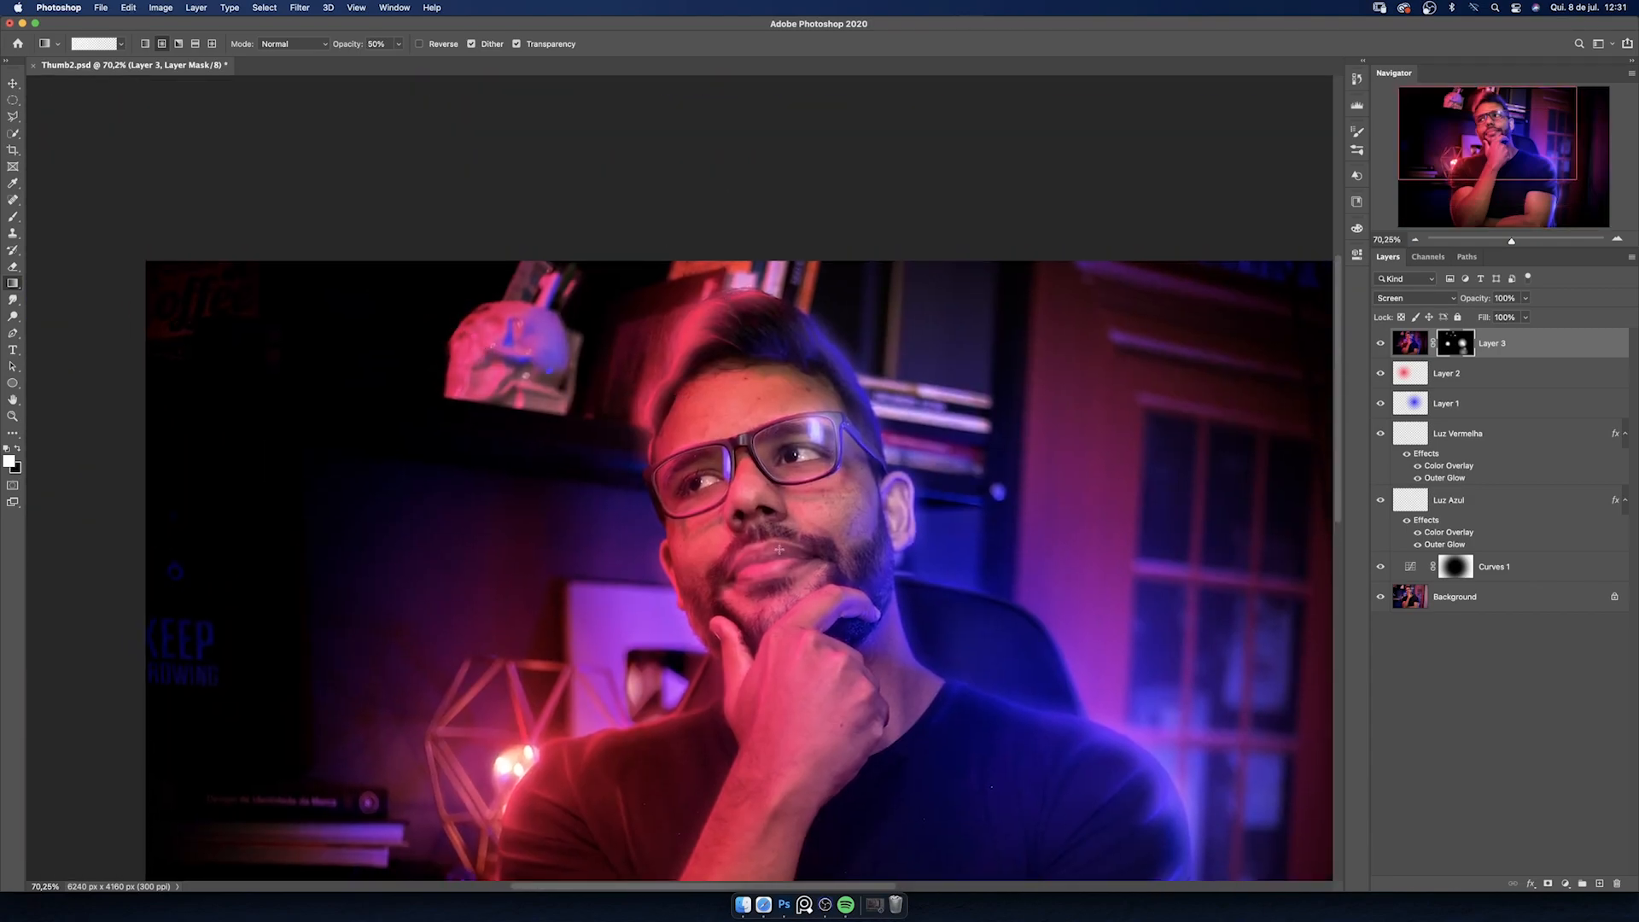
{"action": "left_click_drag", "start_coordinate": [720, 461], "coordinate": [694, 299]}
{"action": "key", "text": "5"}
{"action": "left_click_drag", "start_coordinate": [695, 417], "coordinate": [658, 453]}
{"action": "key", "text": "super+z"}
- Reveal the glow on Layer 3's mask outward from the red-lit side of the head and beside the lamp
{"action": "left_click_drag", "start_coordinate": [630, 397], "coordinate": [484, 390]}
{"action": "left_click_drag", "start_coordinate": [482, 734], "coordinate": [382, 754]}
{"action": "key", "text": "z"}
{"action": "left_click_drag", "start_coordinate": [700, 469], "coordinate": [620, 467]}
- Compare the image with and without the blurred Screen glow of Layer 3
{"action": "left_click", "coordinate": [1380, 343]}
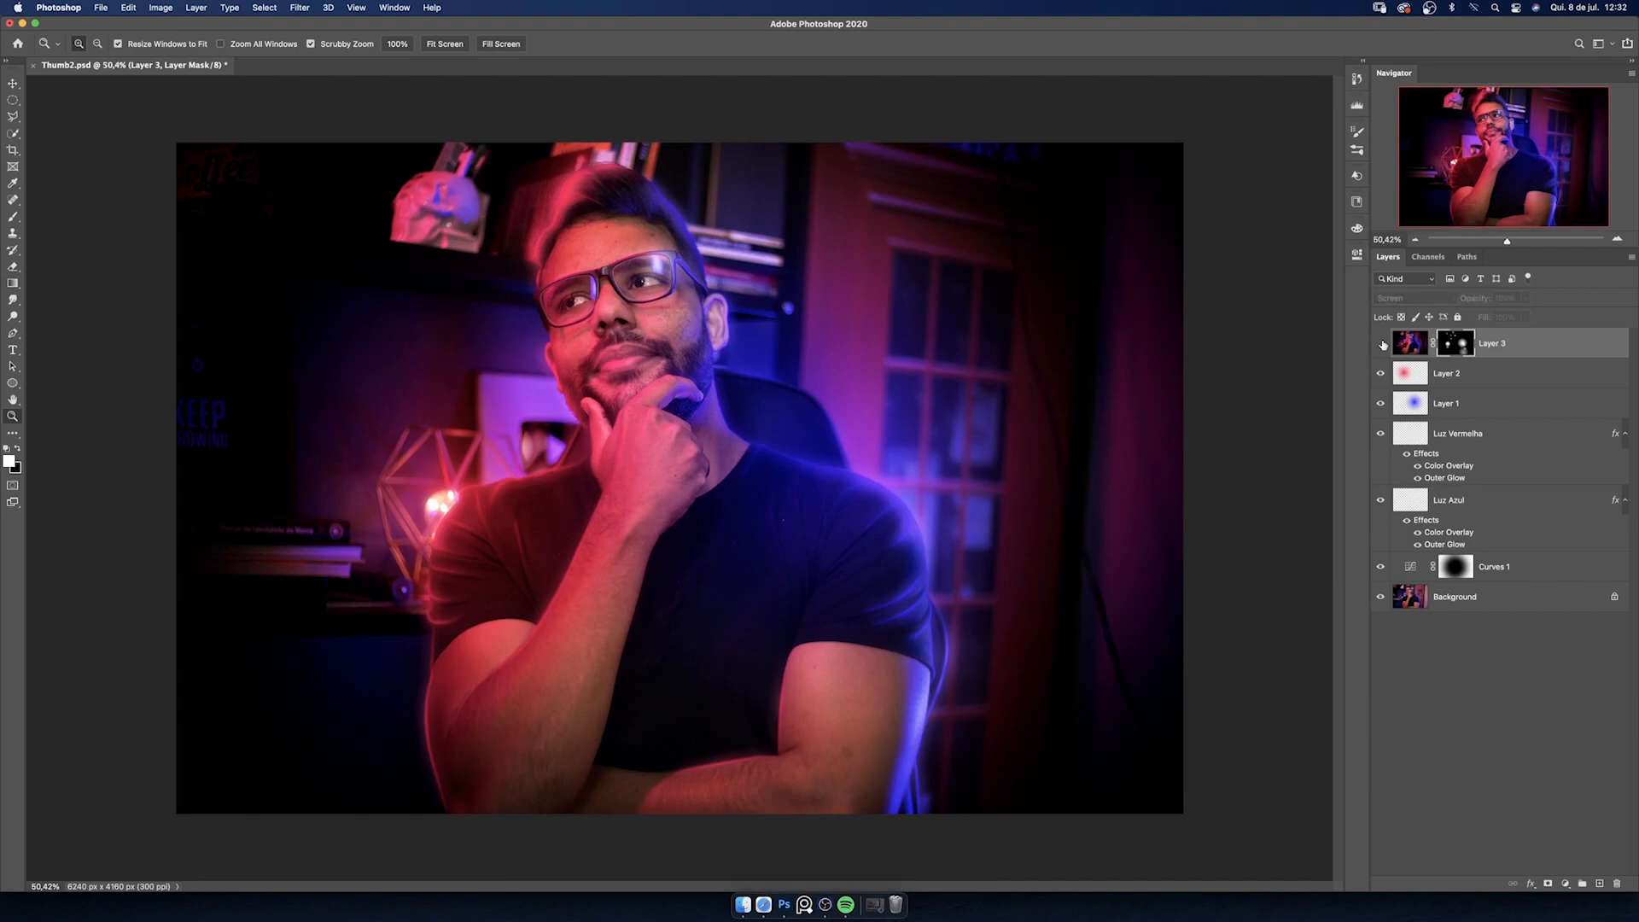
{"action": "left_click", "coordinate": [1382, 343]}
{"action": "left_click", "coordinate": [1381, 343]}
{"action": "left_click", "coordinate": [1381, 343]}
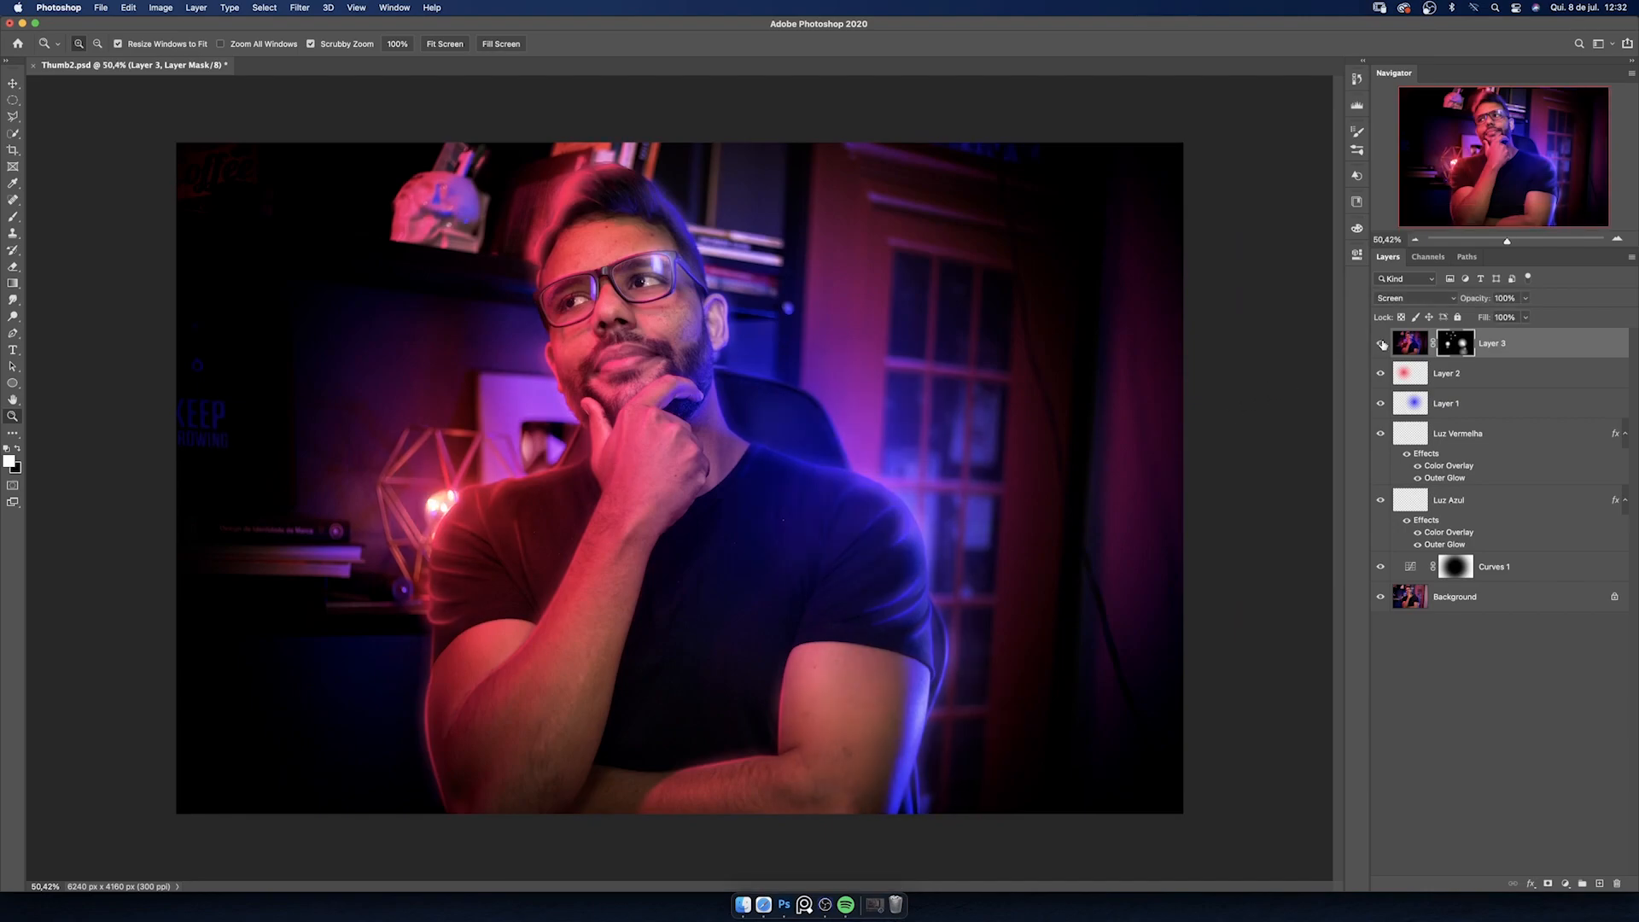
{"action": "left_click", "coordinate": [1383, 343]}
{"action": "left_click", "coordinate": [1382, 343]}
{"action": "left_click", "coordinate": [1383, 344]}
{"action": "left_click", "coordinate": [1382, 343]}
{"action": "left_click", "coordinate": [1383, 344]}
{"action": "left_click", "coordinate": [1383, 344]}
- Group all layers above the Background, name the group Fx, and compare the image with and without it
{"action": "left_click", "coordinate": [1542, 570], "text": "shift"}
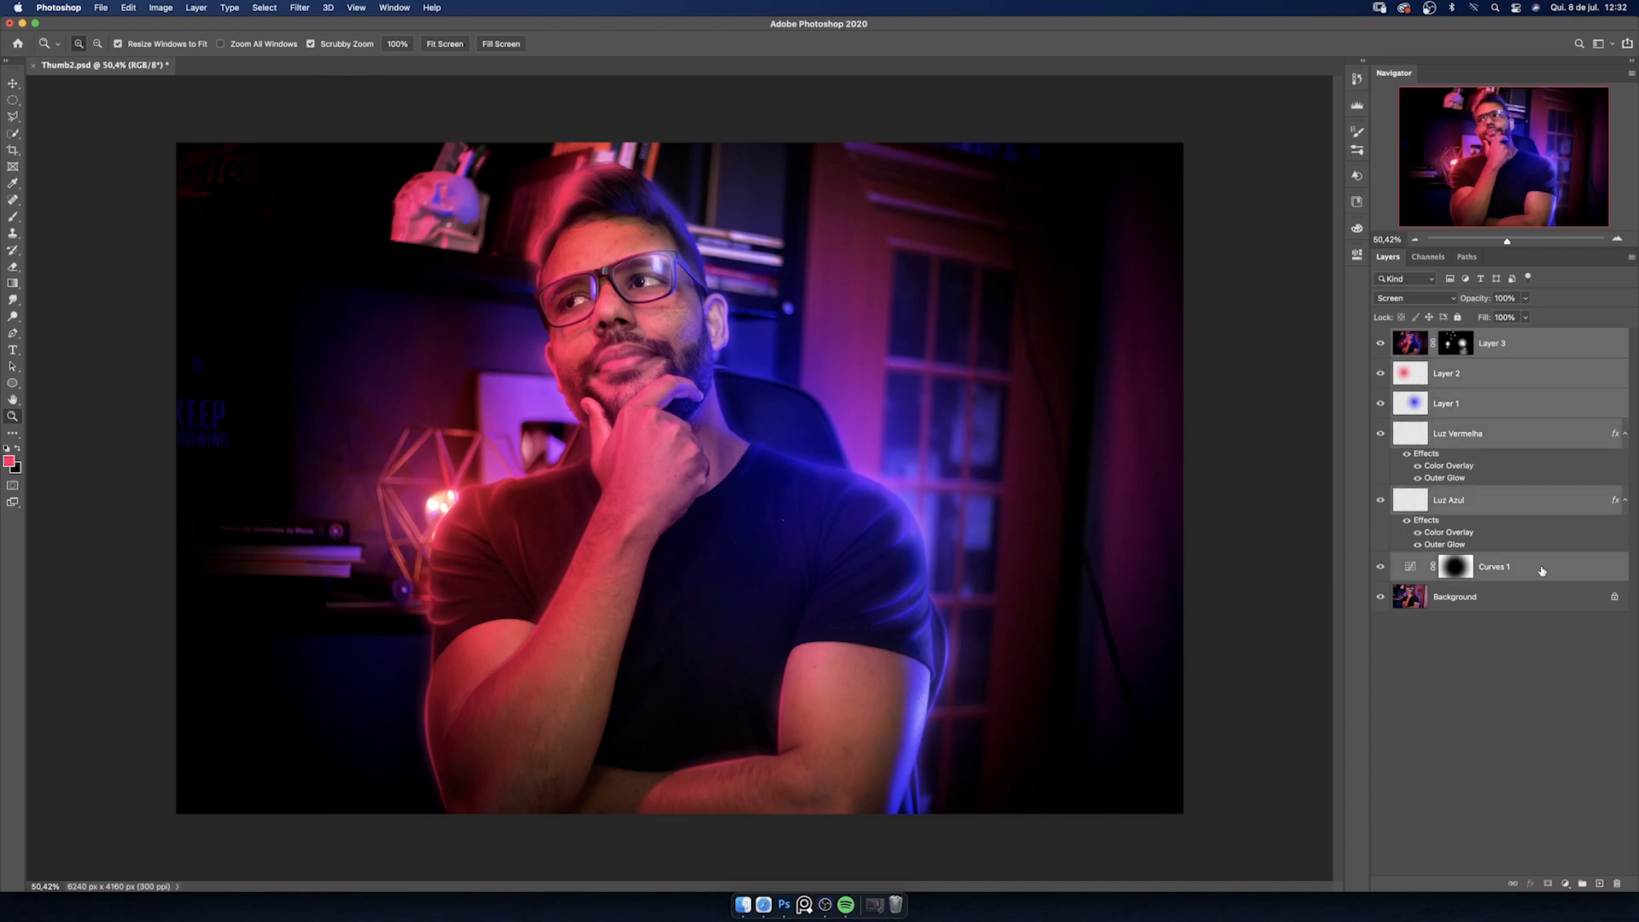
{"action": "key", "text": "super+g"}
{"action": "double_click", "coordinate": [1429, 337]}
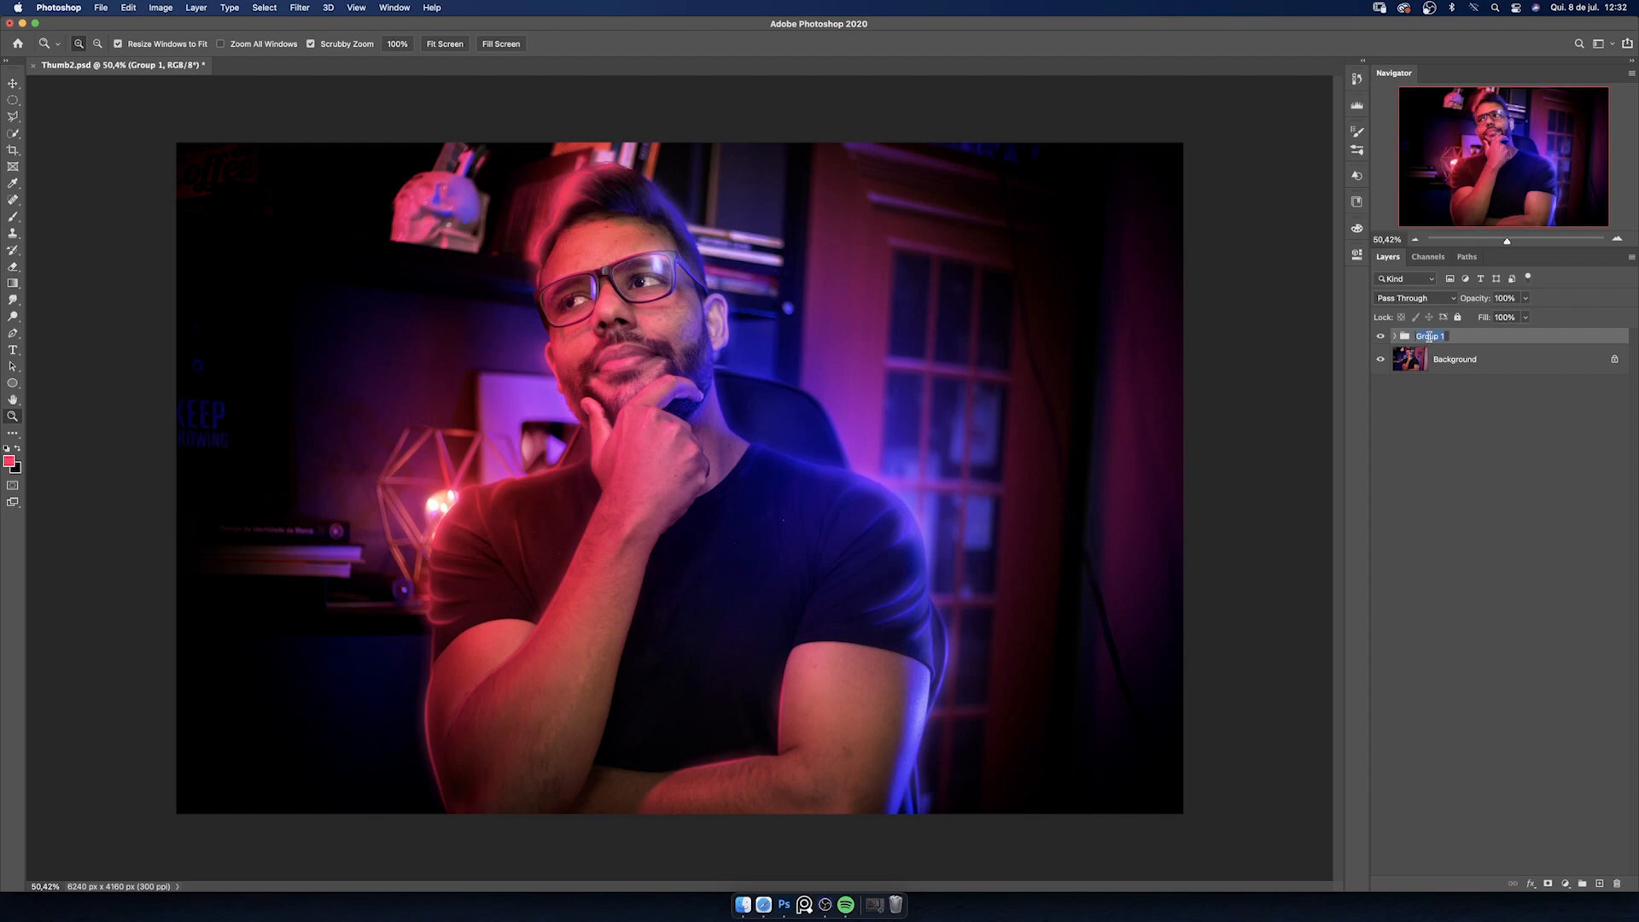
{"action": "type", "text": "Fx"}
{"action": "key", "text": "Return"}
{"action": "left_click", "coordinate": [1382, 338]}
{"action": "left_click", "coordinate": [1382, 337]}
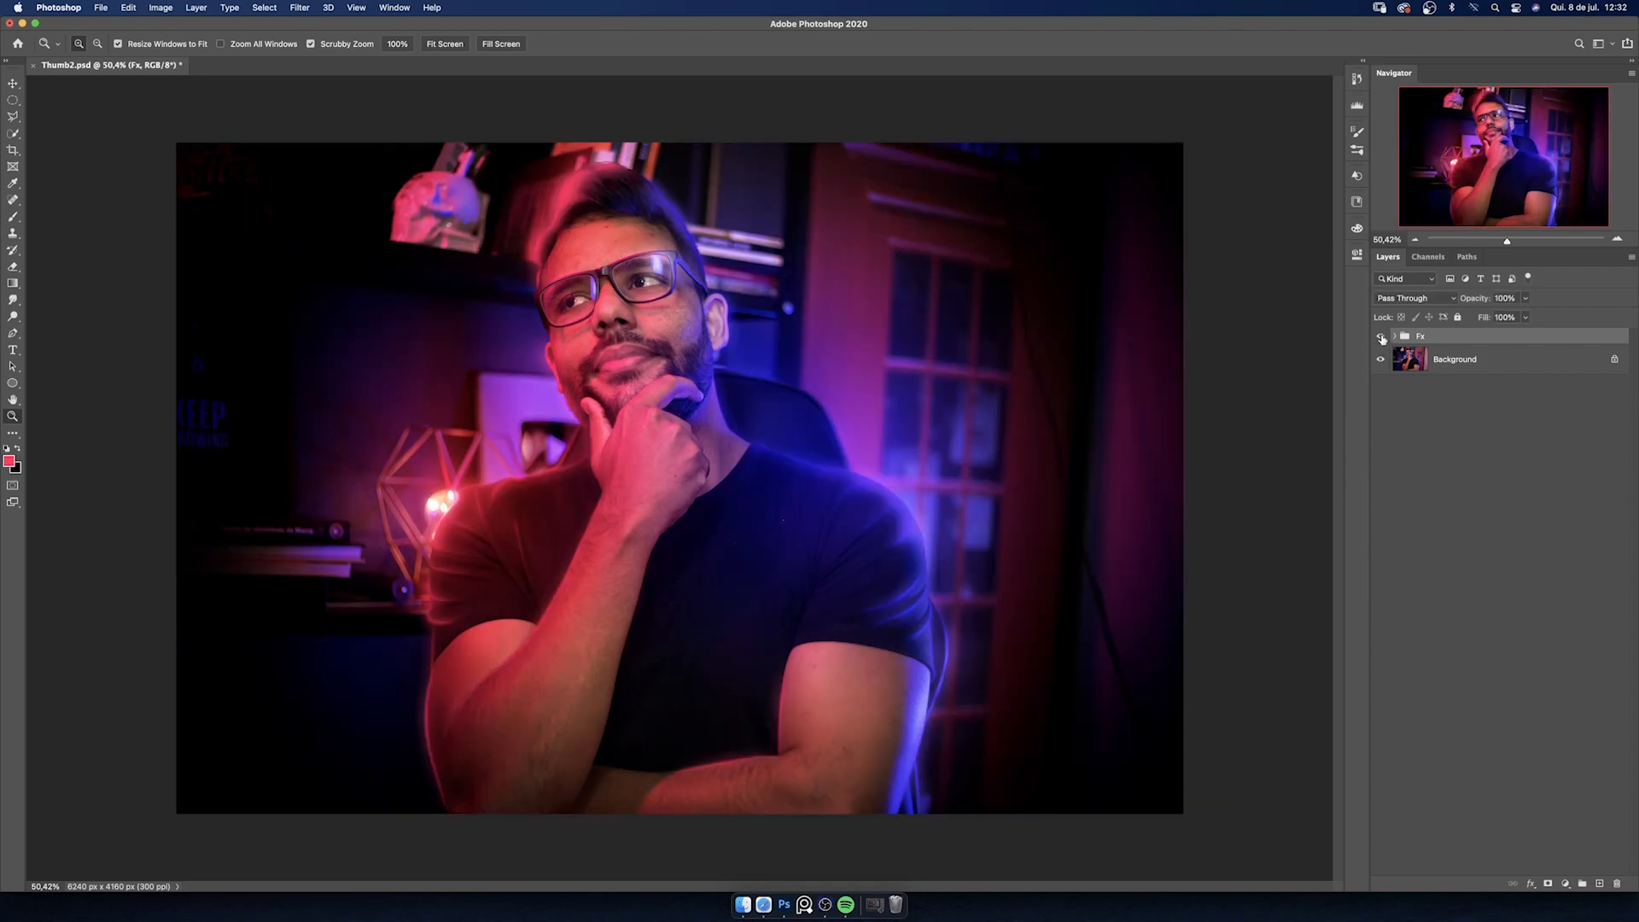